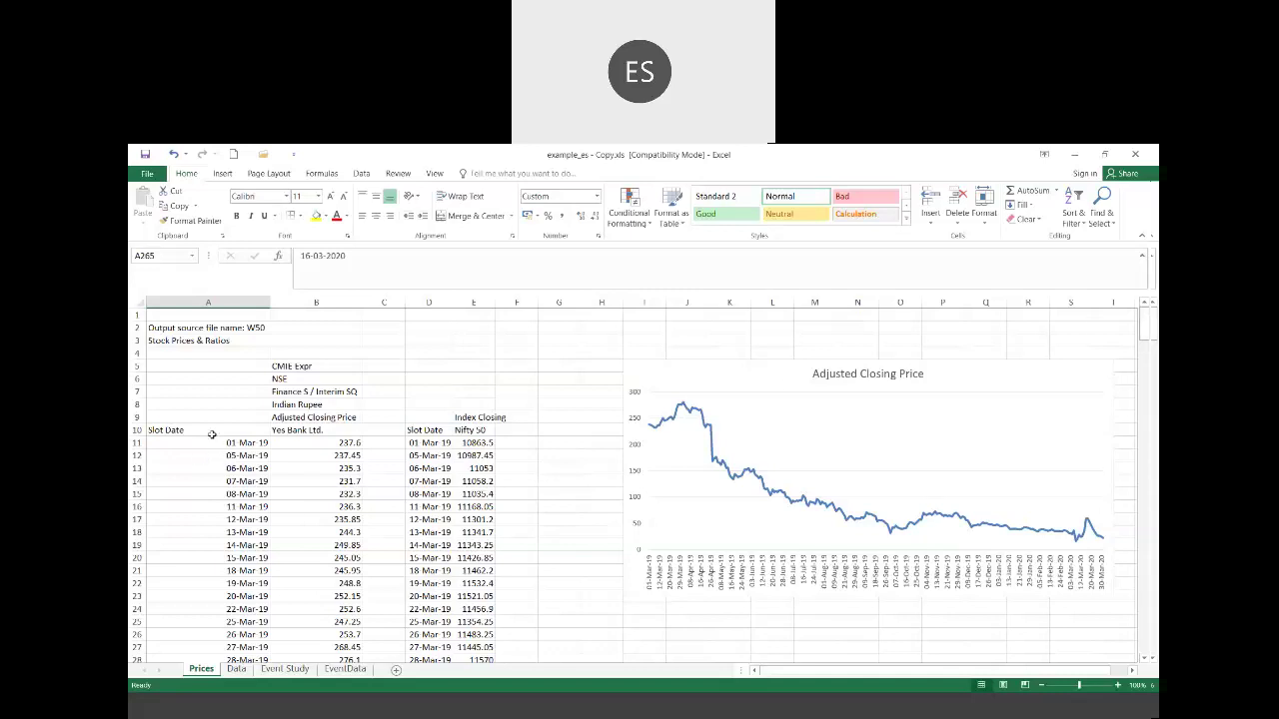
Step: Browse the Prices sheet's dates and Yes Bank prices, from 01-Mar-19 (237.6) to 31-Mar-20 (22.45)
click(179, 431)
key(Down)
key(Down)
key(Down)
key(Down)
key(Down)
key(Down)
key(Down)
key(Down)
key(Down)
key(Down)
key(Down)
key(Down)
key(Down)
key(Down)
key(Down)
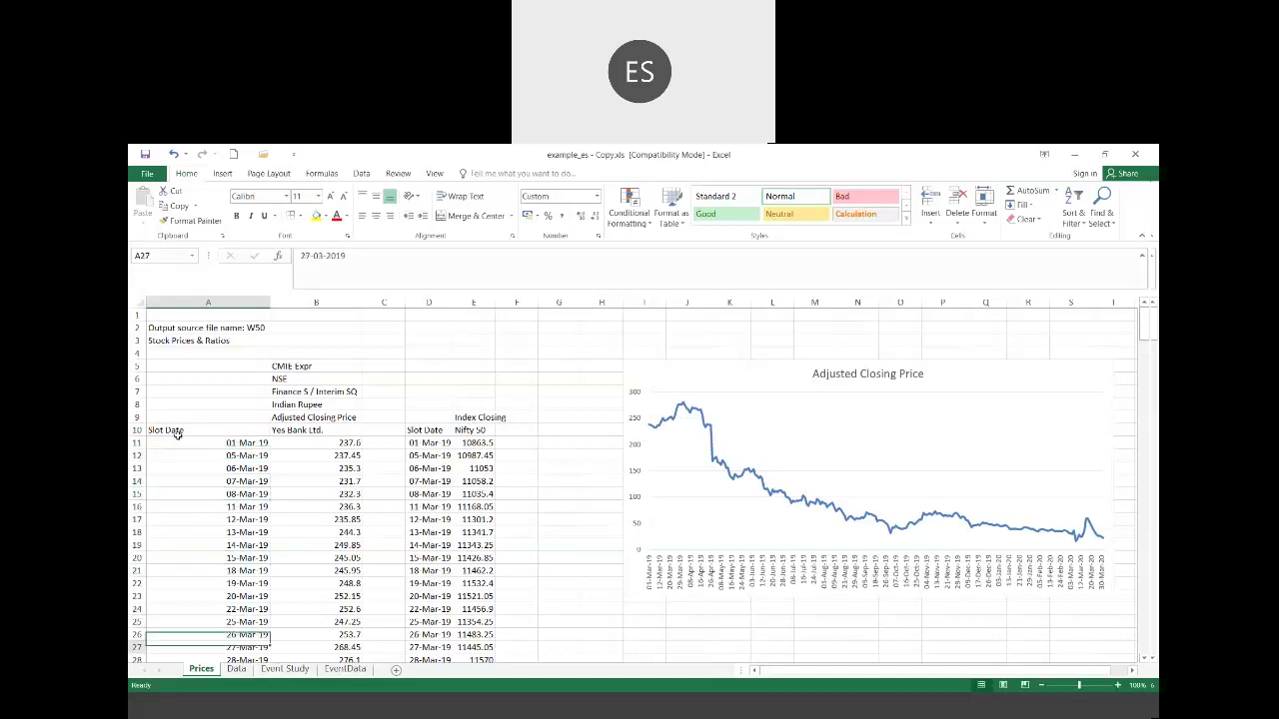
key(Down)
key(Down)
key(Down)
key(Down)
key(Down)
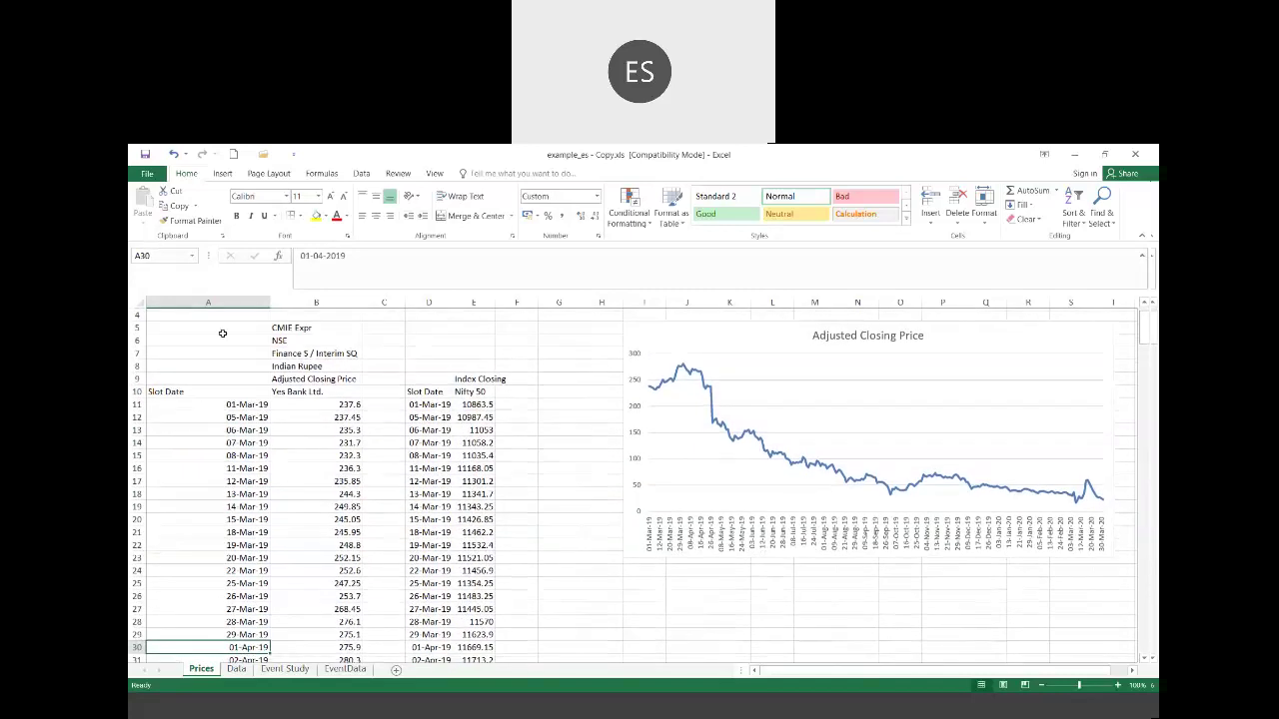
click(214, 404)
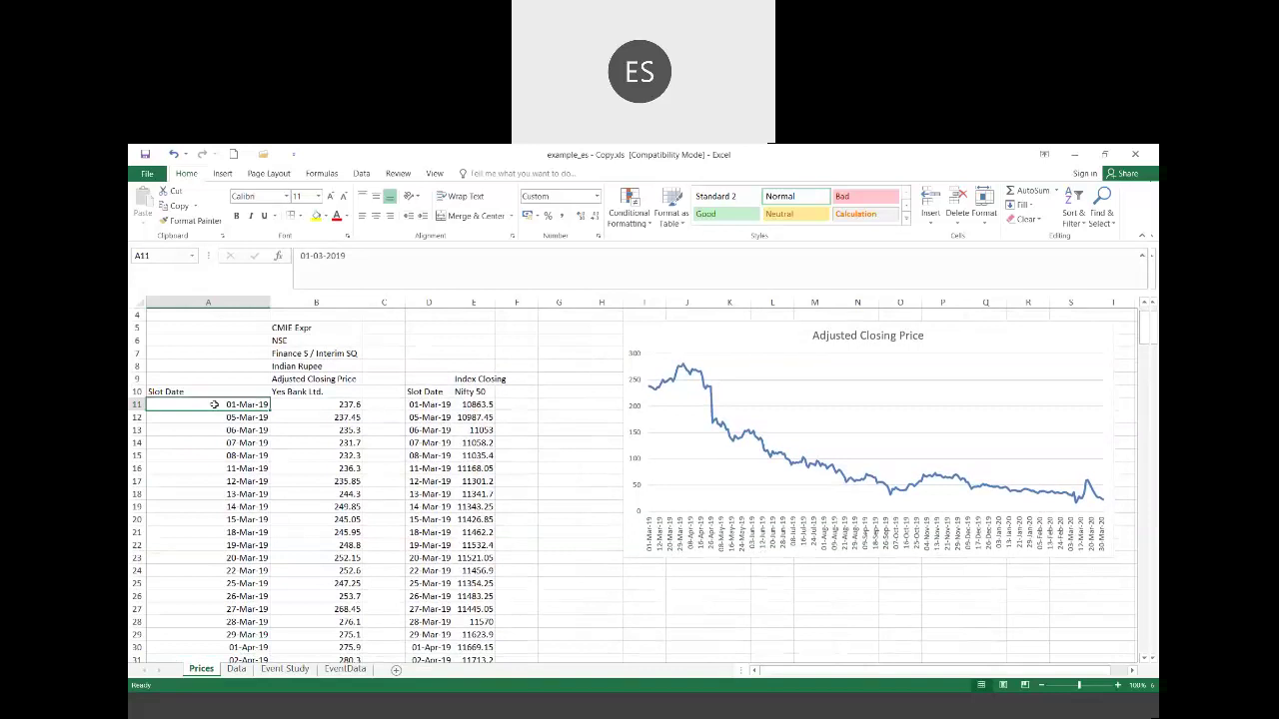
key(Page_Down)
key(Page_Down)
key(Page_Down)
key(Page_Down)
key(Page_Down)
key(Page_Down)
key(Page_Down)
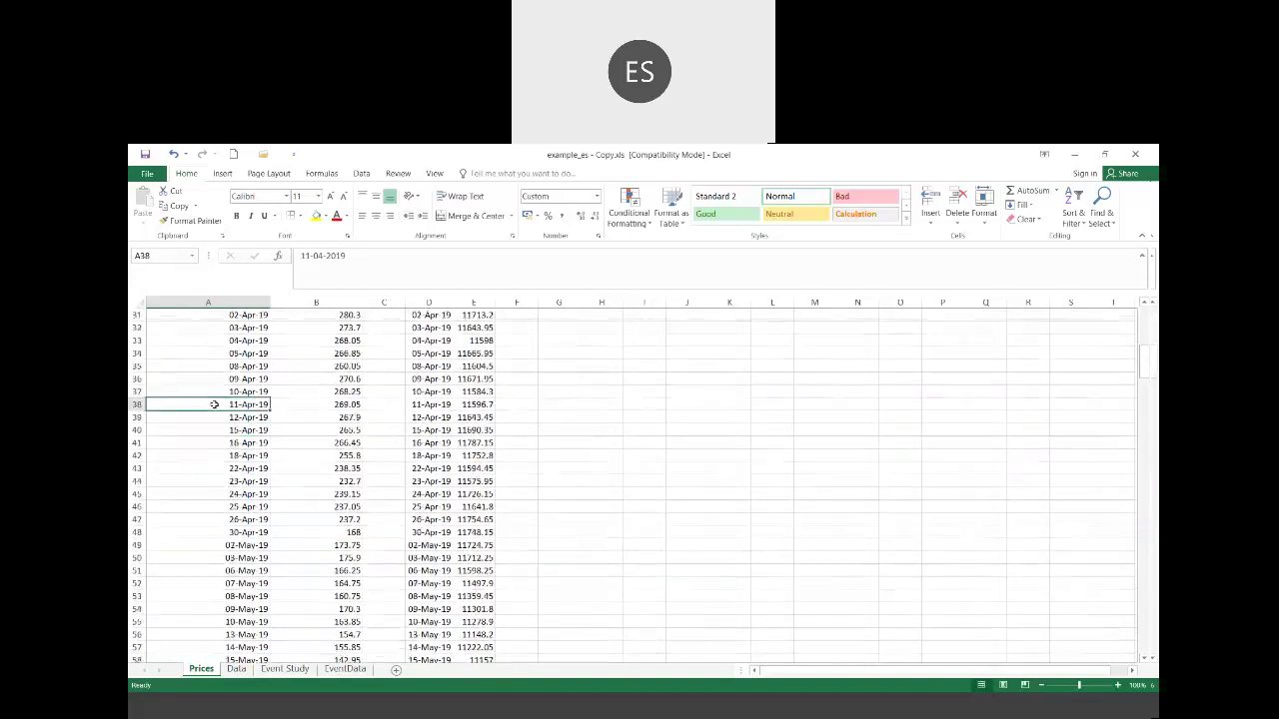
key(Page_Down)
key(Page_Down)
key(Page_Down)
scroll(213, 405, down, 1)
key(Right)
key(Down)
key(Up)
key(Up)
key(Up)
key(Up)
key(Up)
key(Up)
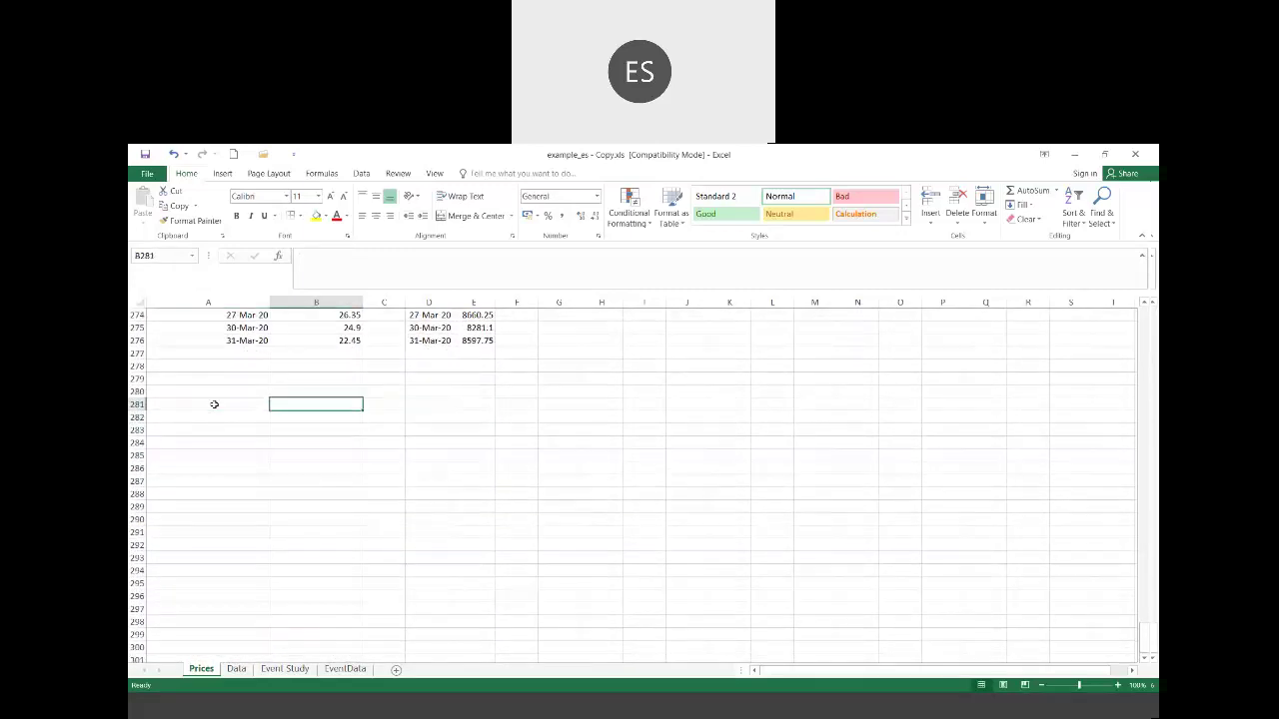
key(Left)
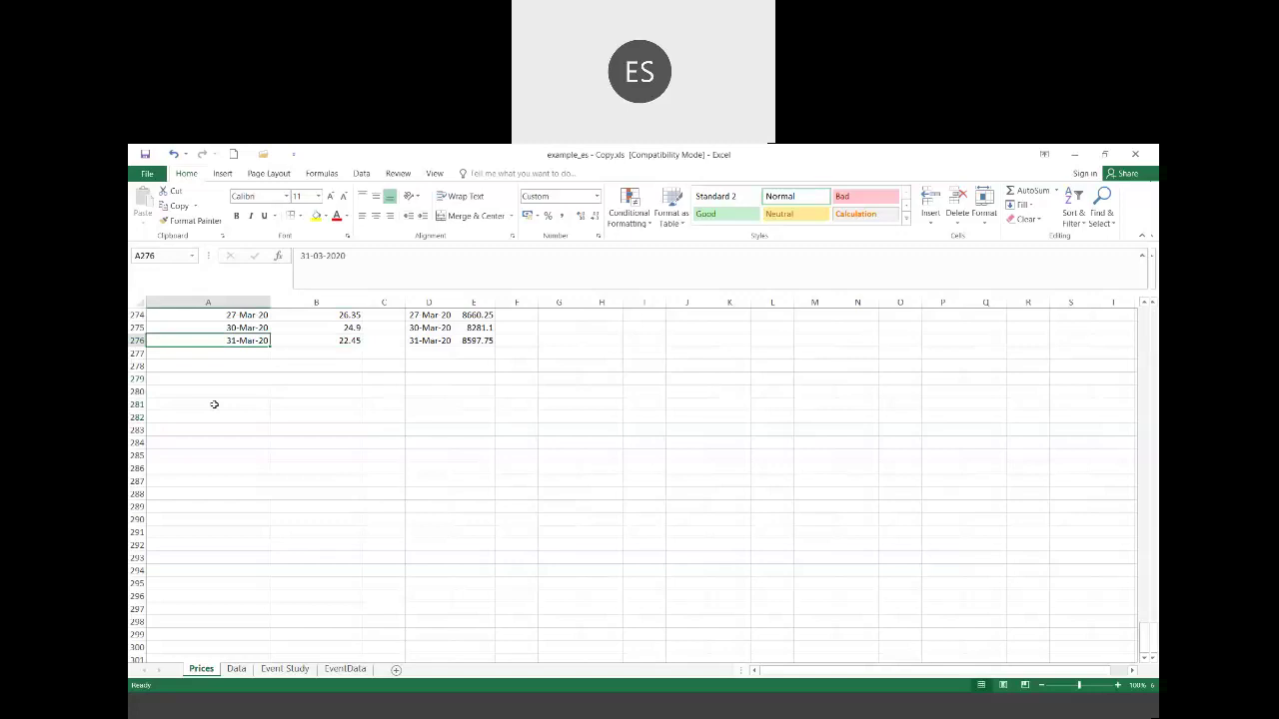
key(Page_Up)
key(Page_Up)
key(Page_Up)
key(Page_Up)
key(Page_Up)
key(Page_Up)
key(Page_Up)
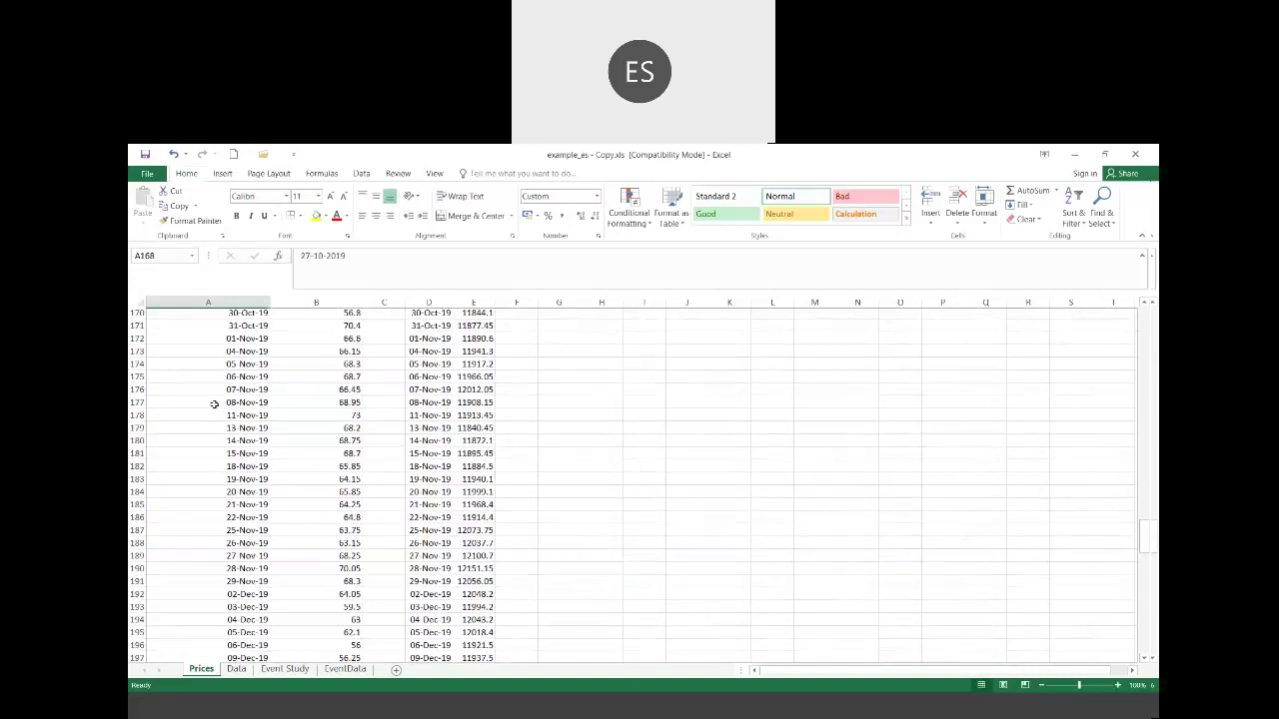
key(Page_Up)
key(Page_Up)
key(Page_Up)
key(Down)
key(Down)
key(Down)
key(Down)
key(Down)
key(Right)
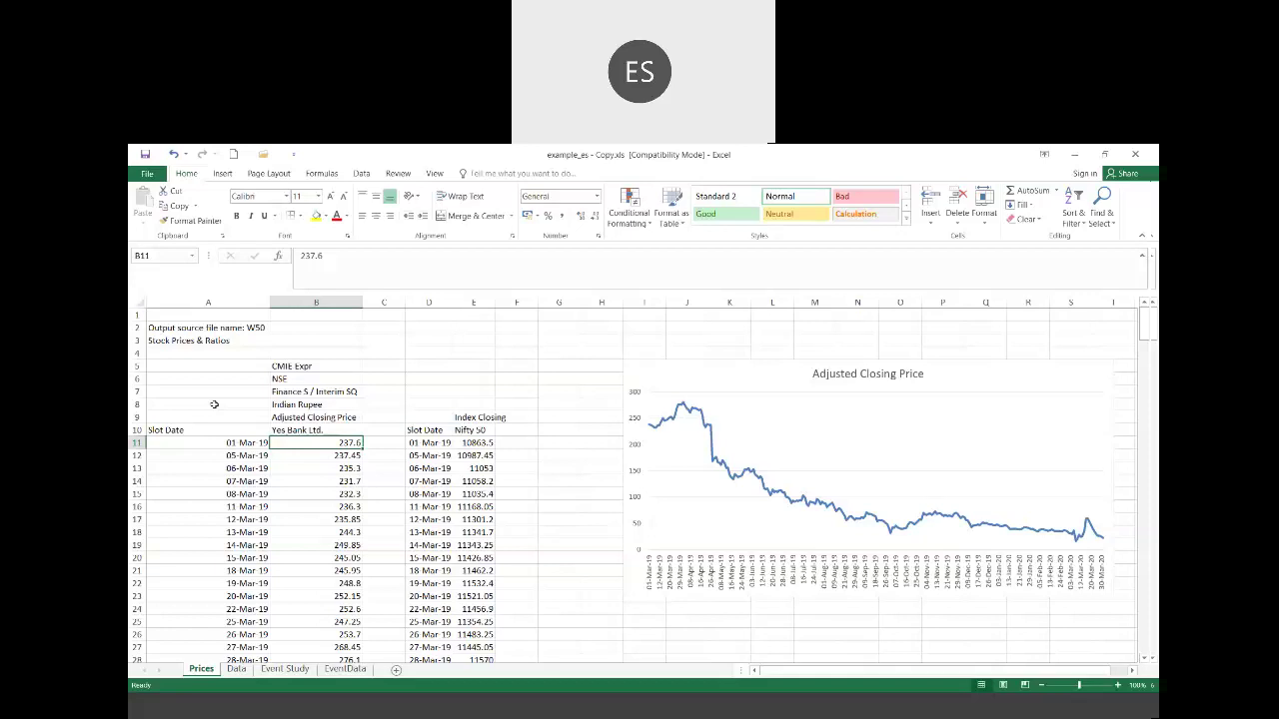
Step: Check the first dates beside the Yes Bank price and the Nifty 50 series' first value, 10863.5
key(Left)
key(Right)
key(Left)
key(Right)
key(Right)
key(Right)
key(Right)
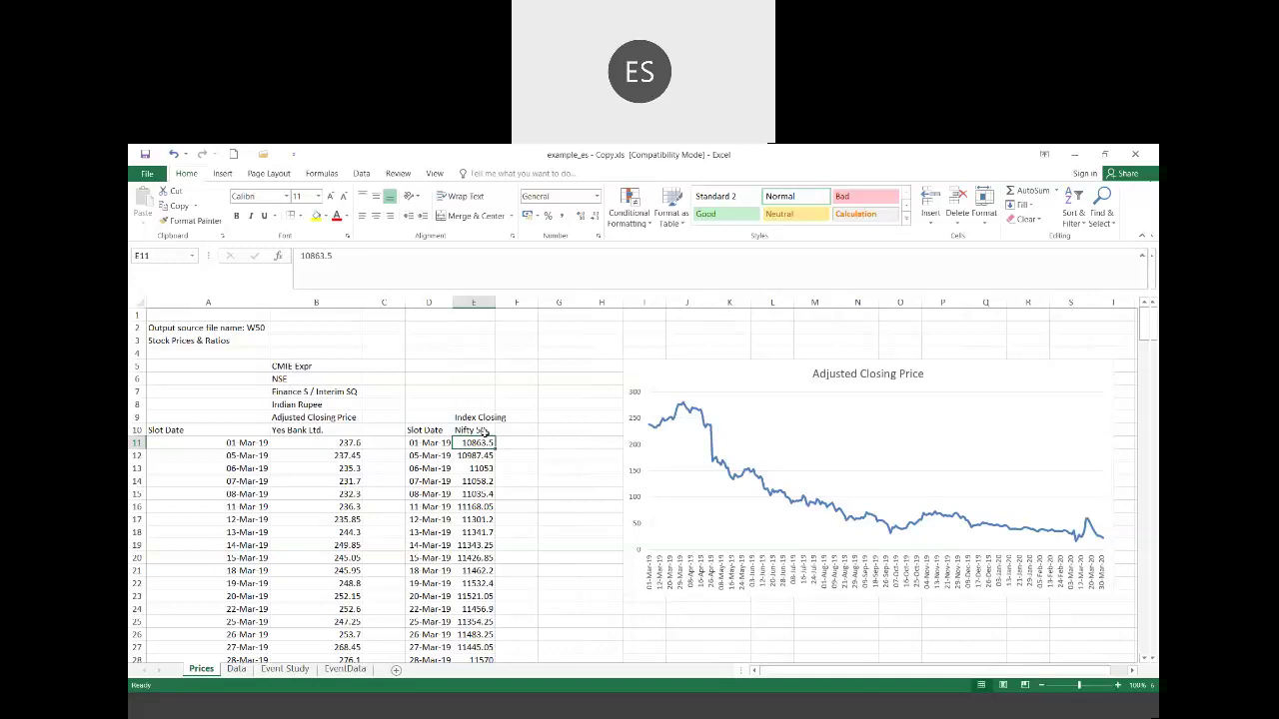
key(Left)
key(Left)
key(Left)
key(Left)
key(Right)
key(Right)
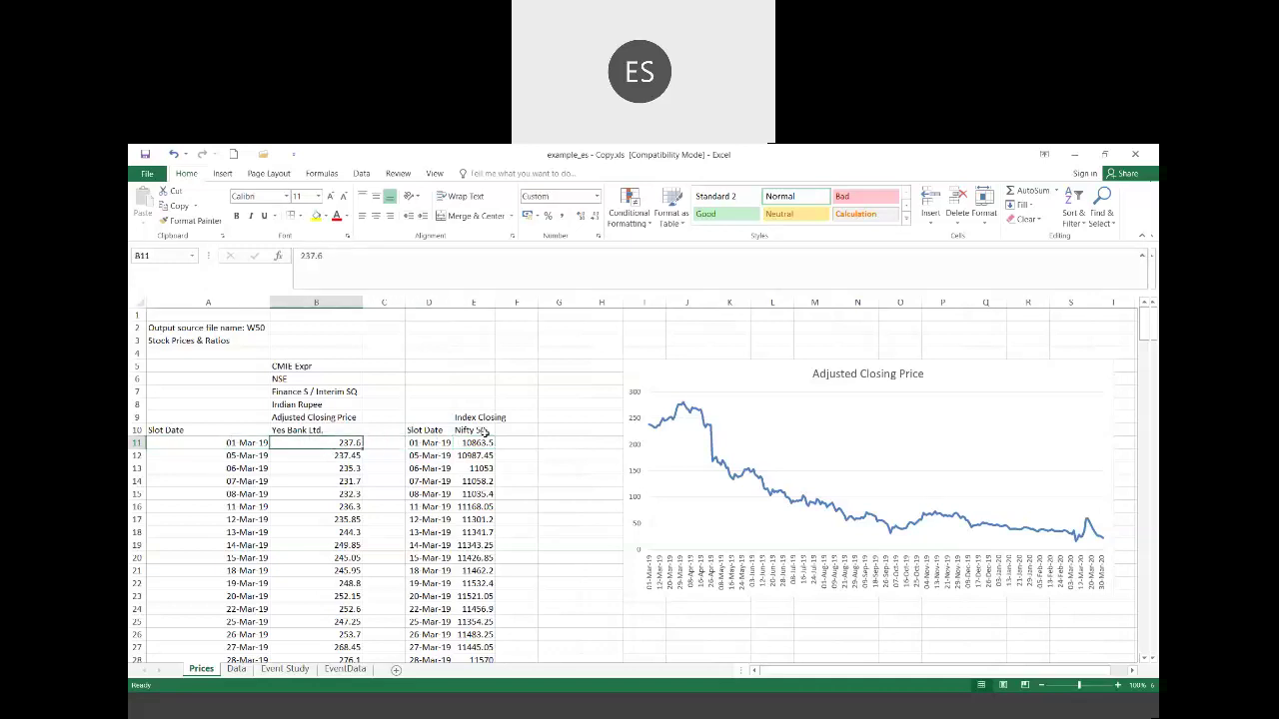
key(Right)
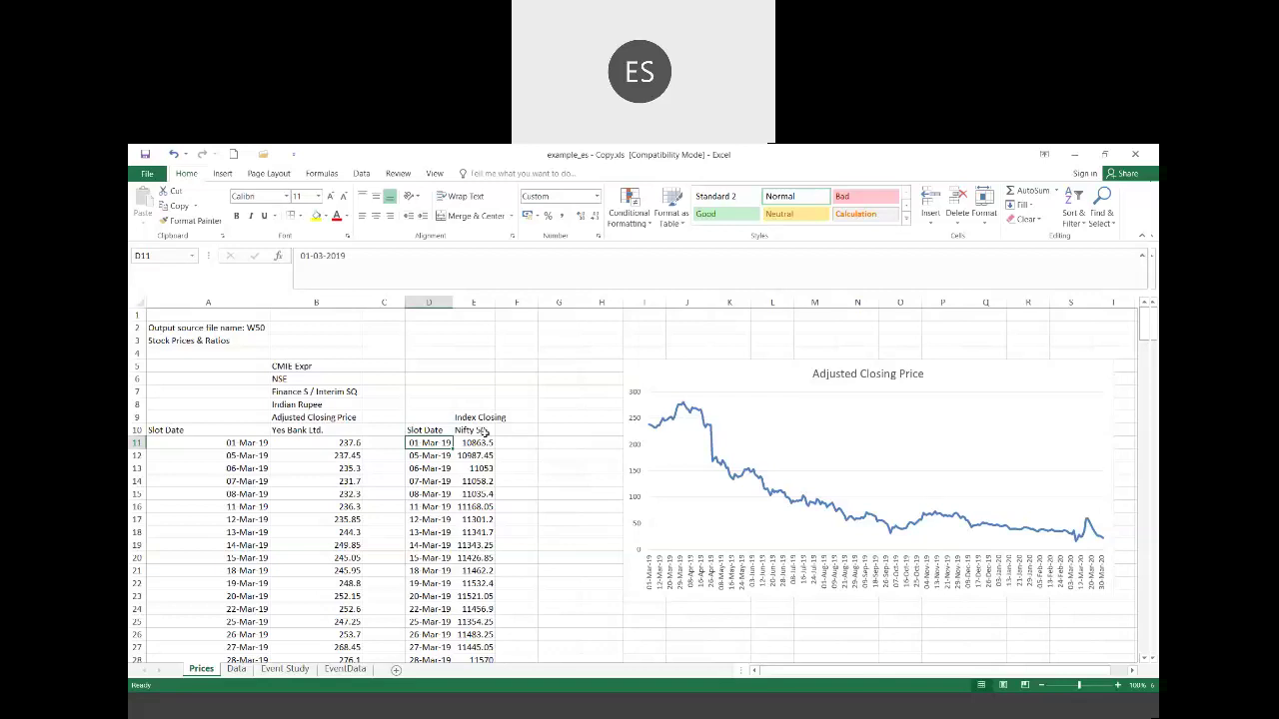
key(Right)
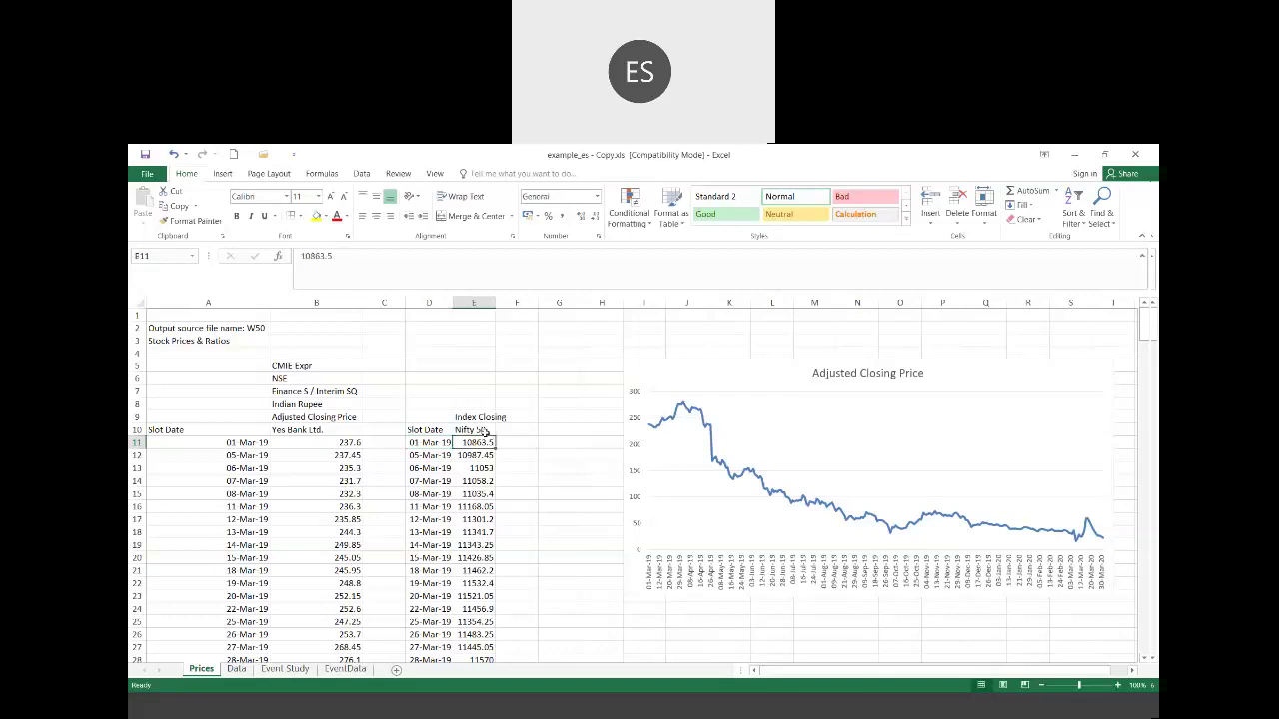
click(1148, 661)
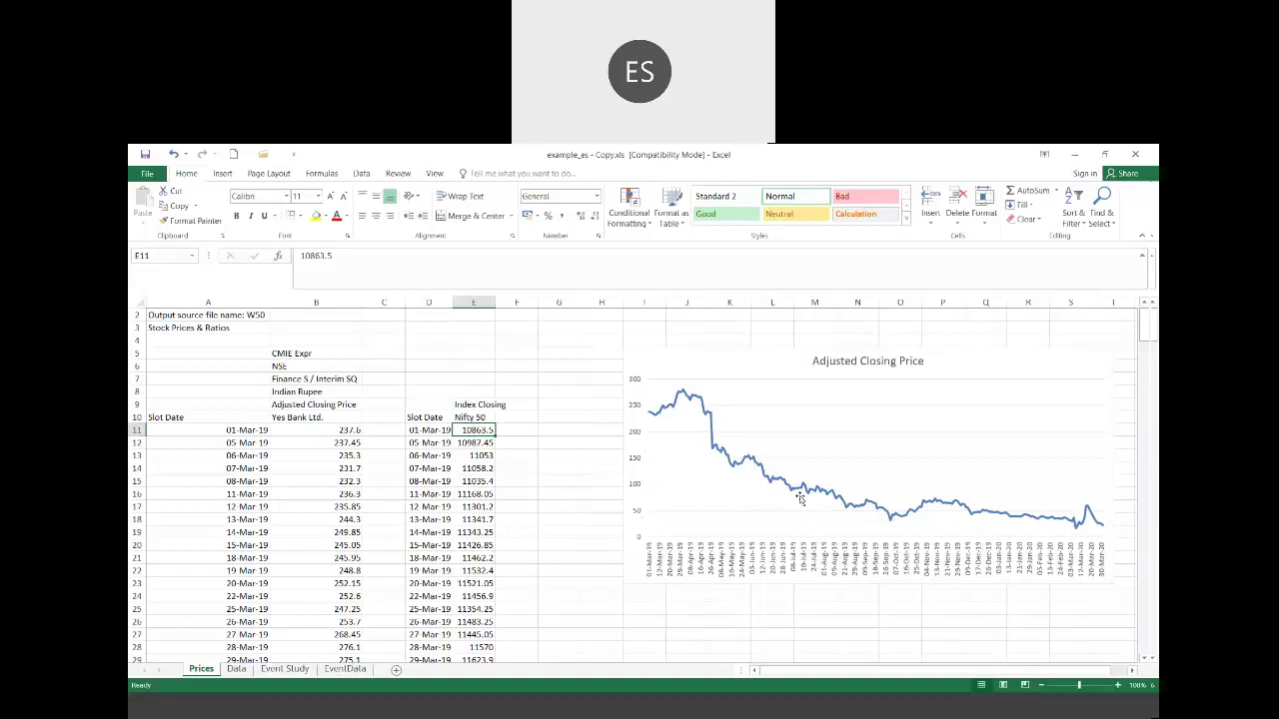
Step: Move down the index column to the yellow 13-Mar-20 event-day row with share price 25.55
mouse_move(854, 511)
key(Down)
key(Down)
key(Down)
key(Down)
key(Down)
key(Down)
key(Down)
key(Down)
key(Down)
key(Down)
key(Down)
key(Down)
key(Down)
key(Down)
key(Down)
key(Down)
key(Down)
key(Down)
key(Down)
key(Down)
key(Down)
key(Down)
key(Down)
key(Down)
key(Down)
key(Down)
key(Down)
key(Down)
key(Down)
key(Down)
key(Down)
key(Down)
key(Down)
key(Down)
key(Down)
key(Down)
key(Down)
key(Down)
key(Down)
key(Down)
key(Up)
key(Up)
key(Up)
key(Up)
key(Up)
key(Up)
key(Up)
key(Up)
key(Up)
key(Up)
key(Up)
key(Up)
key(Up)
key(Up)
key(Up)
key(Up)
key(Up)
key(Up)
key(Up)
key(Up)
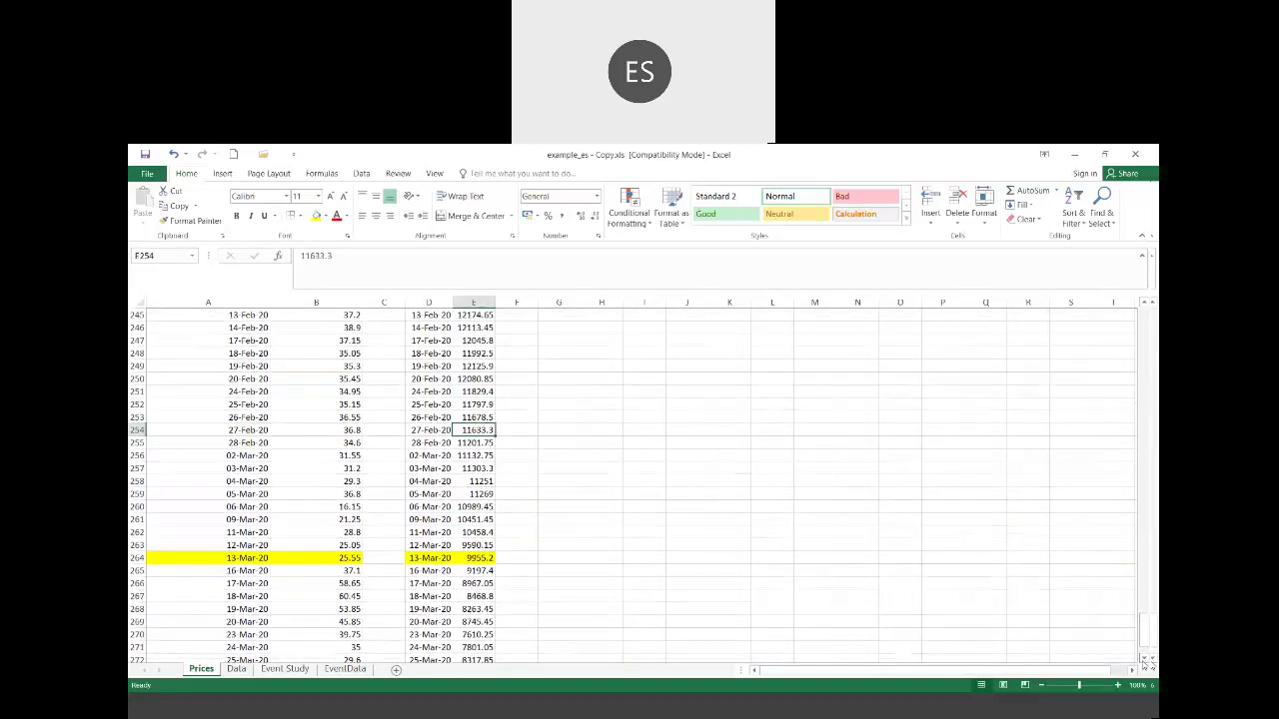
key(Down)
key(Down)
key(Down)
key(Down)
key(Down)
key(Down)
key(Down)
key(Down)
key(Down)
key(Down)
key(Left)
key(Left)
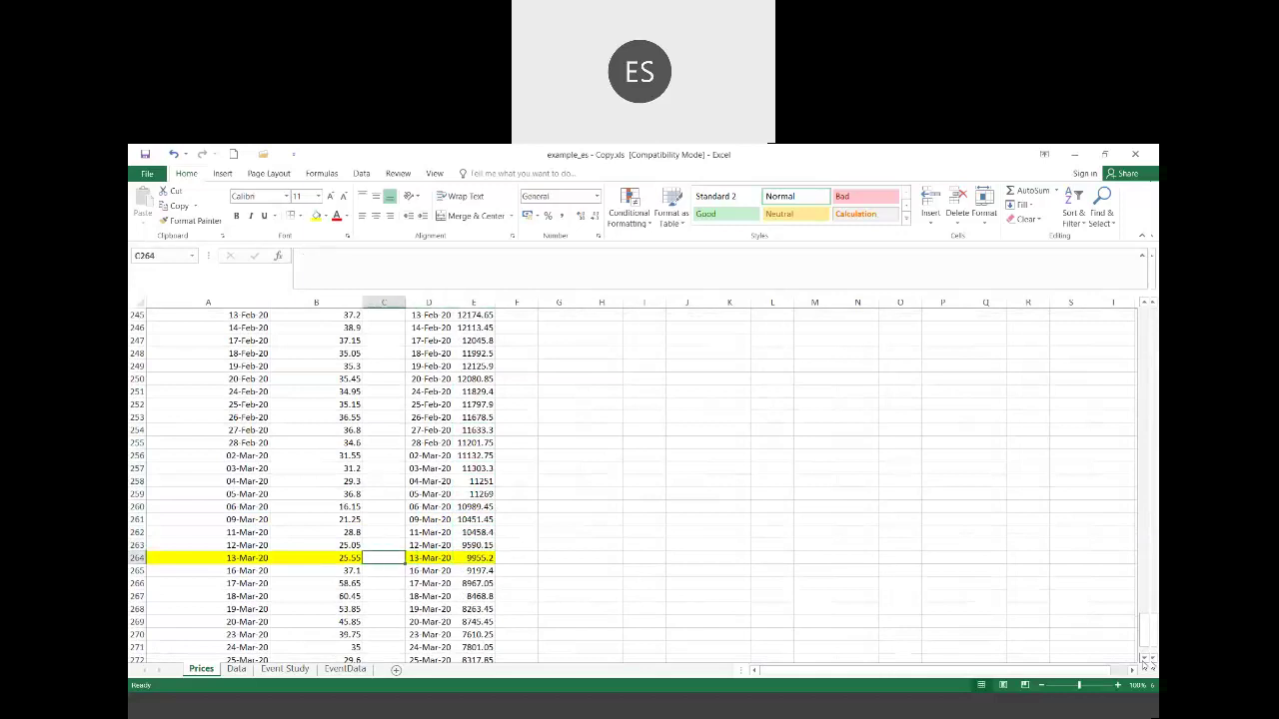
key(Left)
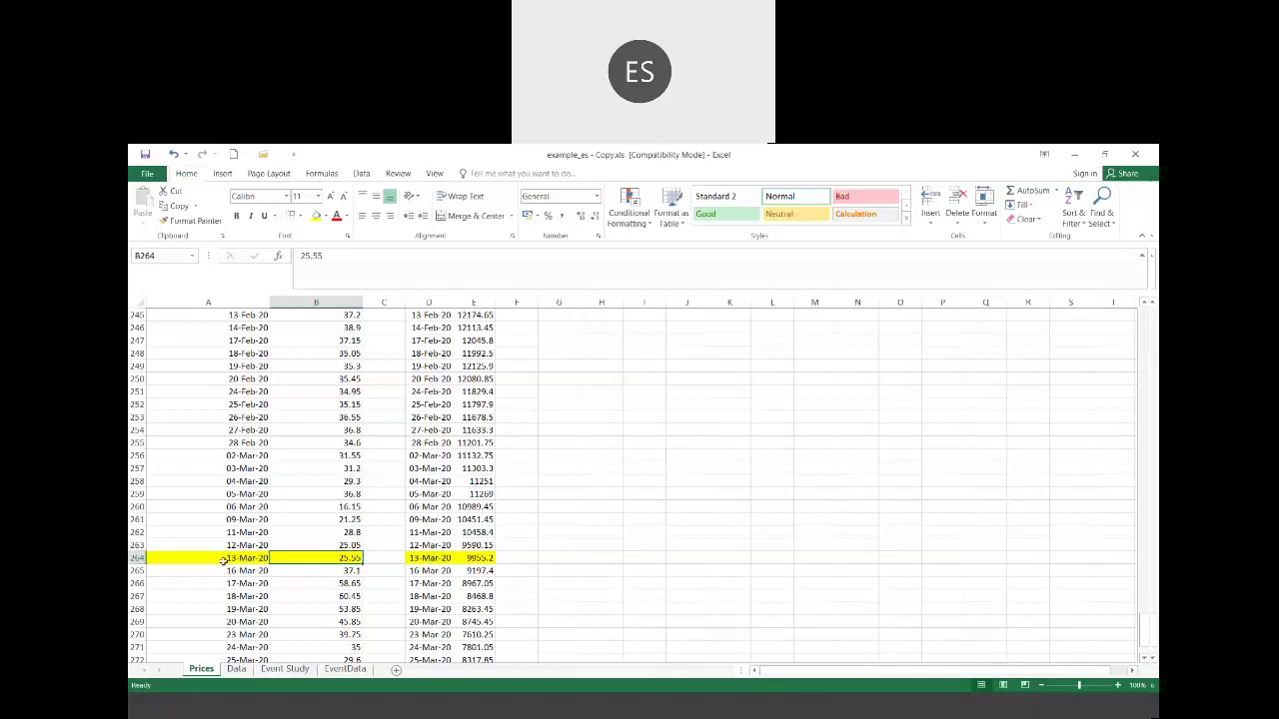
click(336, 543)
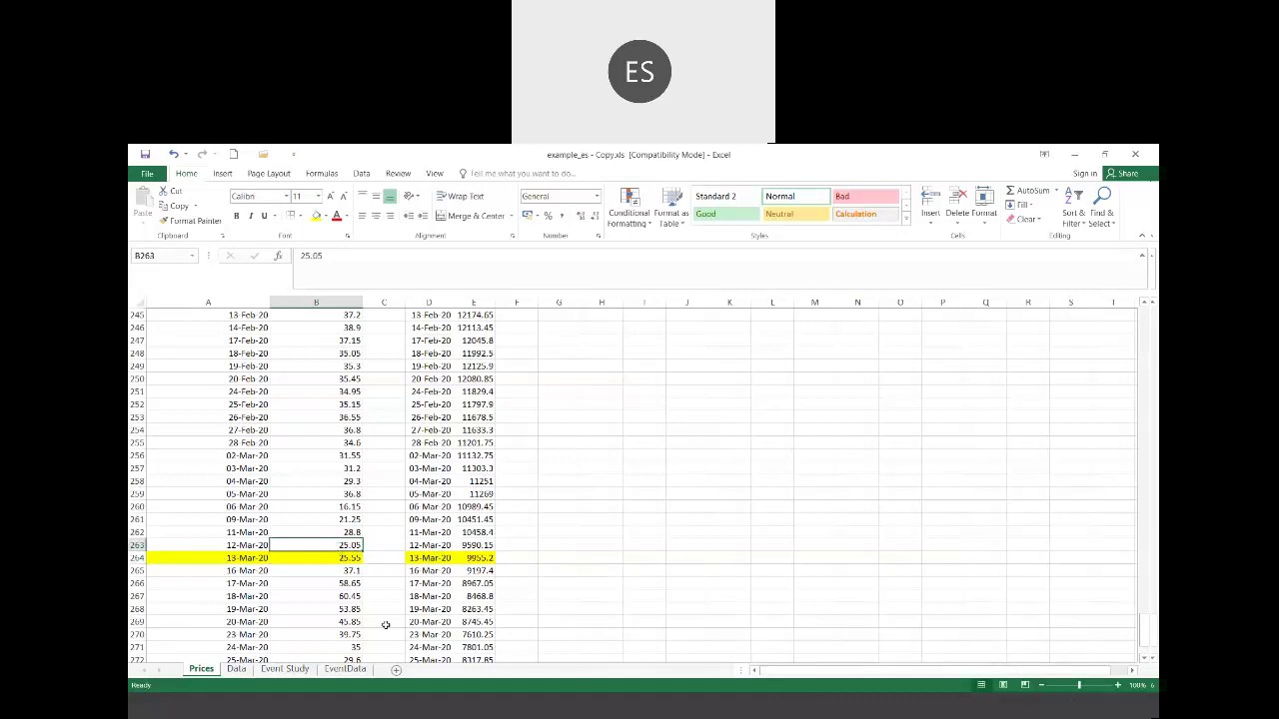
key(Down)
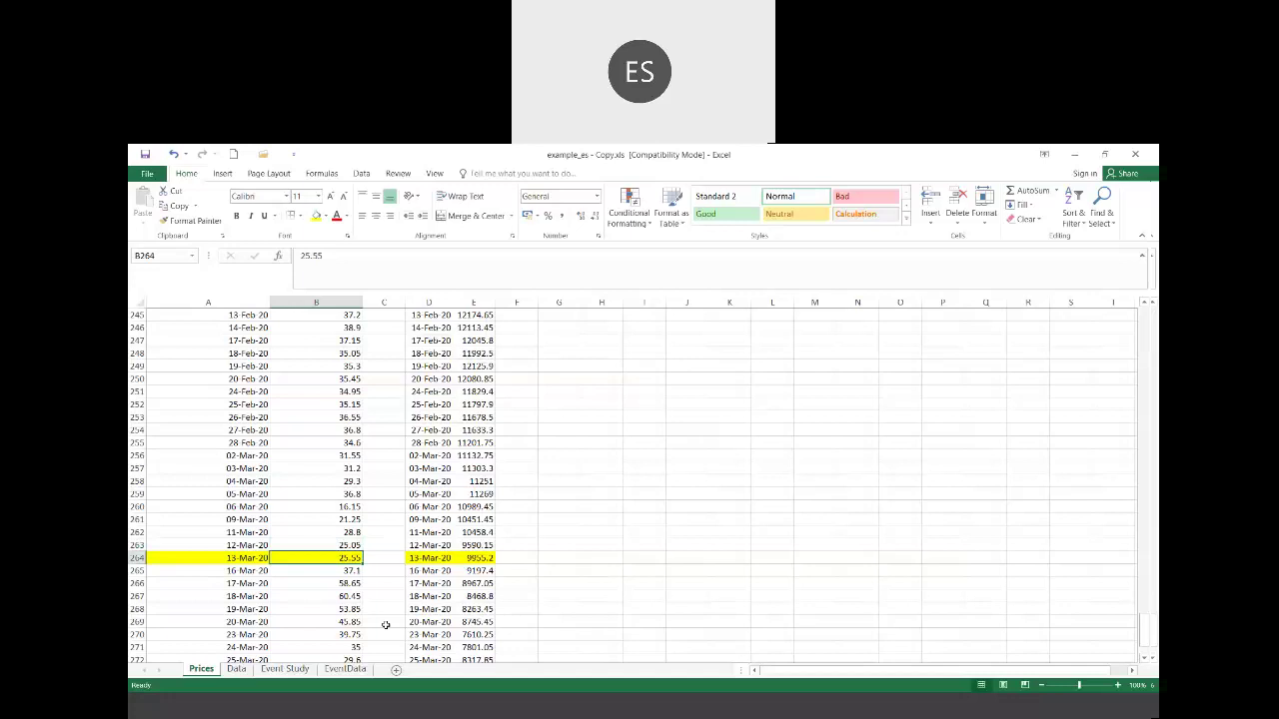
key(Down)
key(Down)
key(Down)
key(Down)
key(Down)
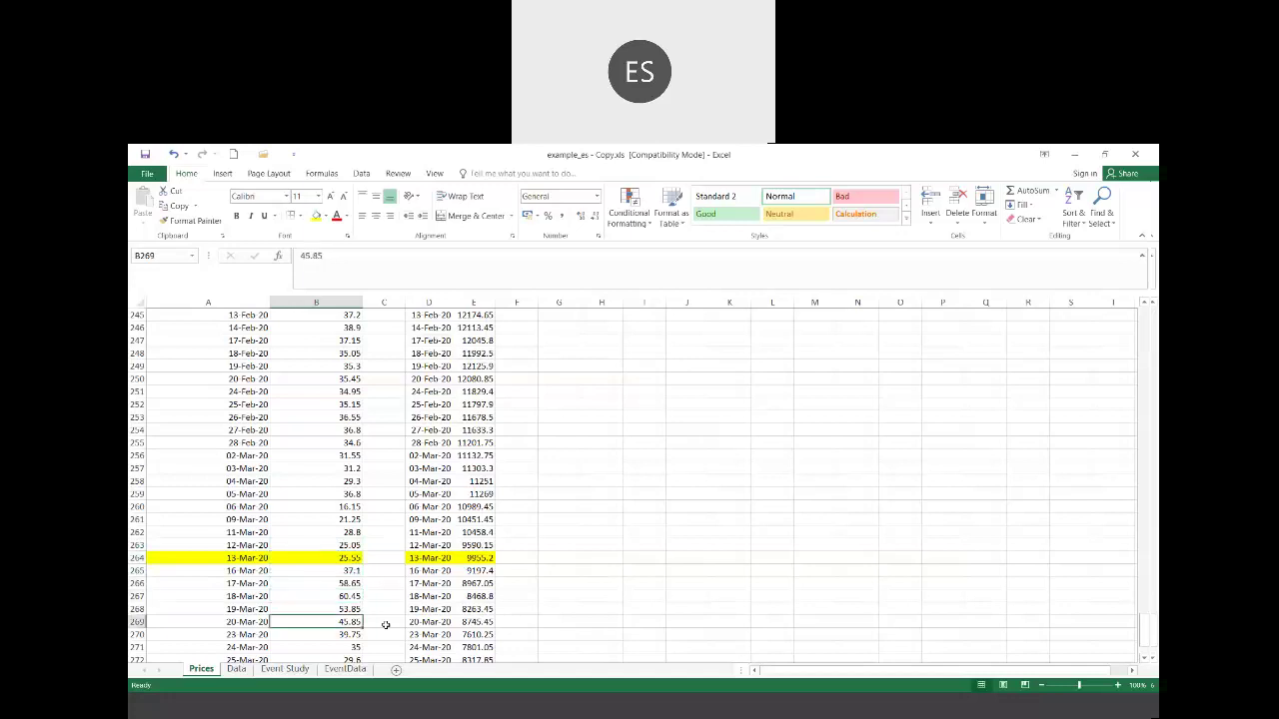
click(336, 555)
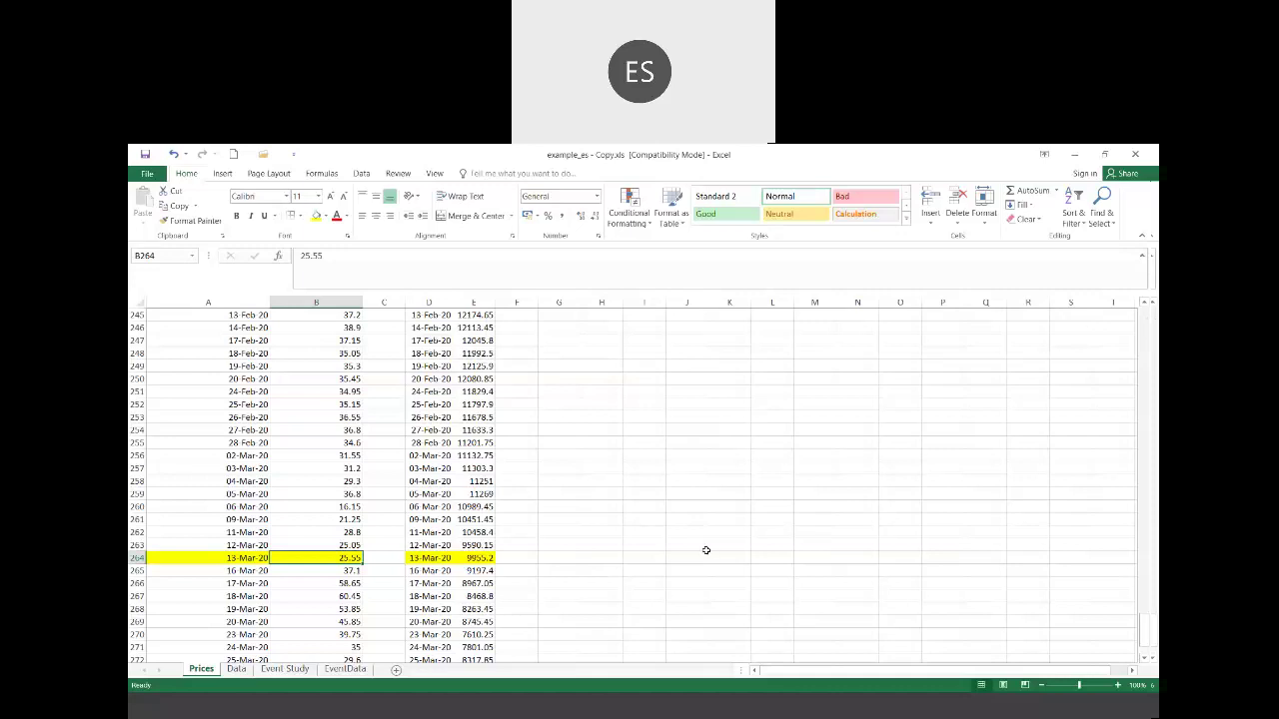
click(1149, 323)
Step: Show the Data sheet, where days -93 to -74 are flagged Yes in the estimation window column
drag(1149, 323, 1149, 322)
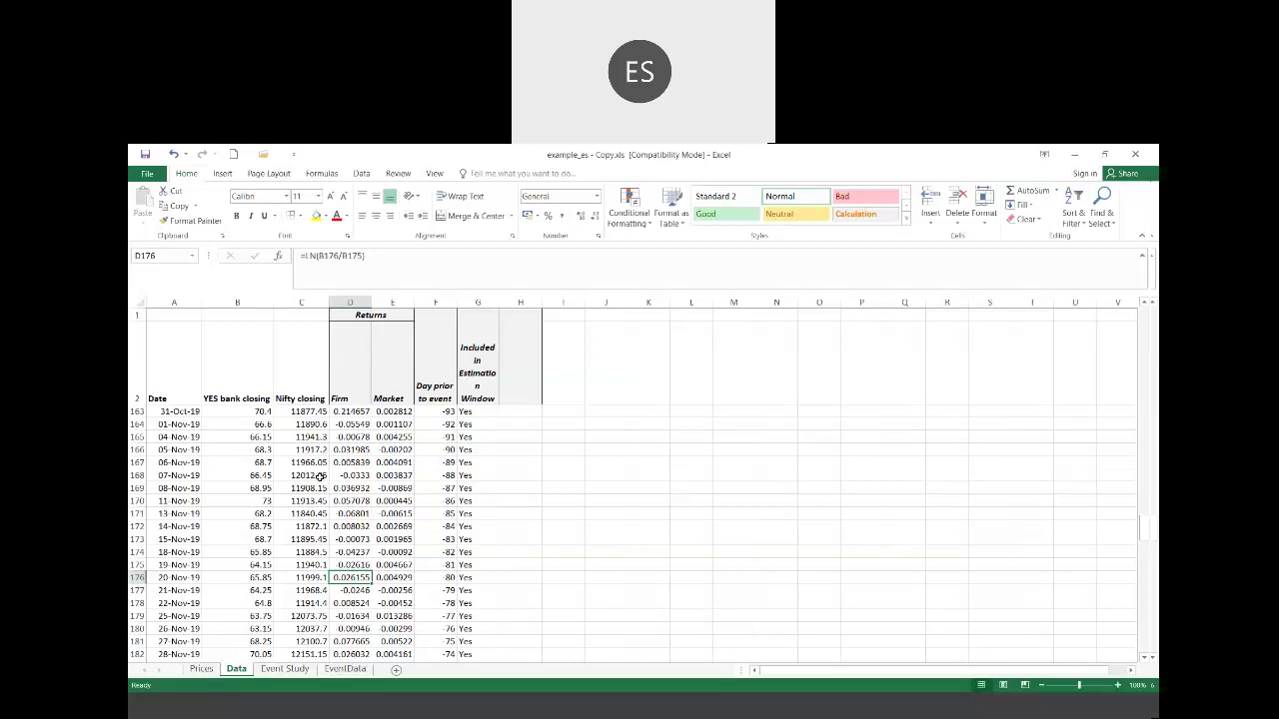
click(439, 375)
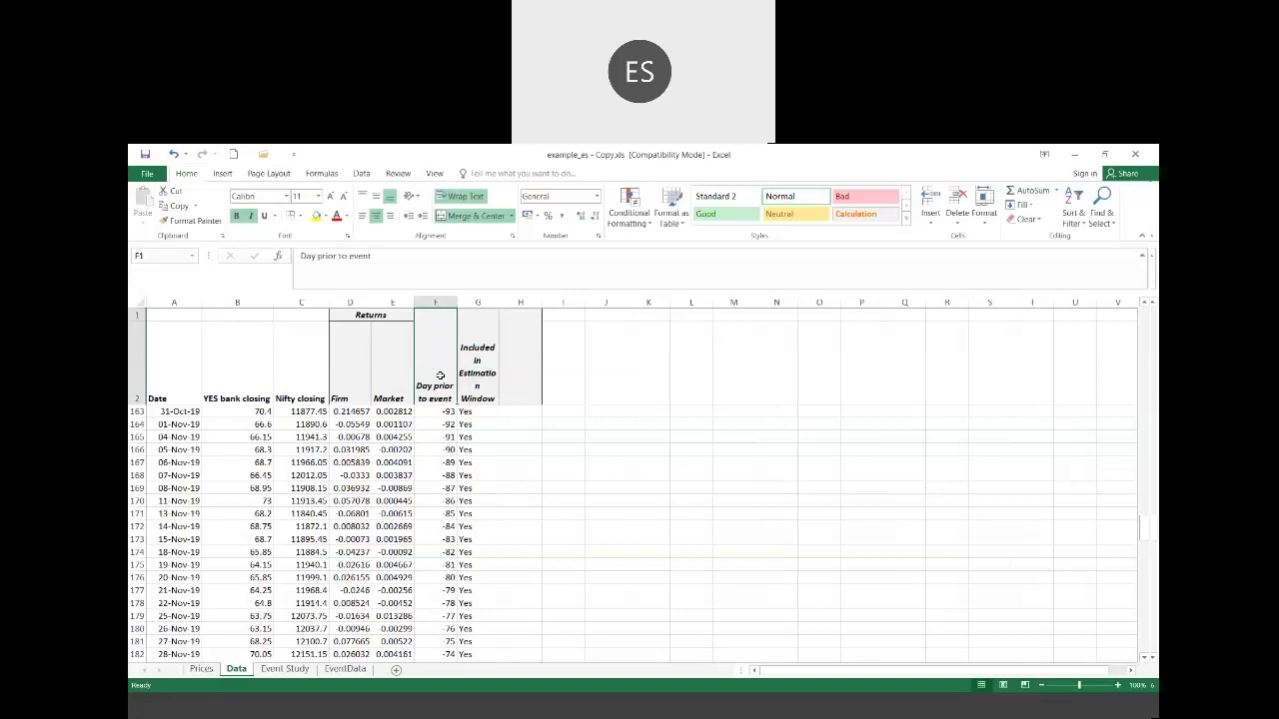
key(Right)
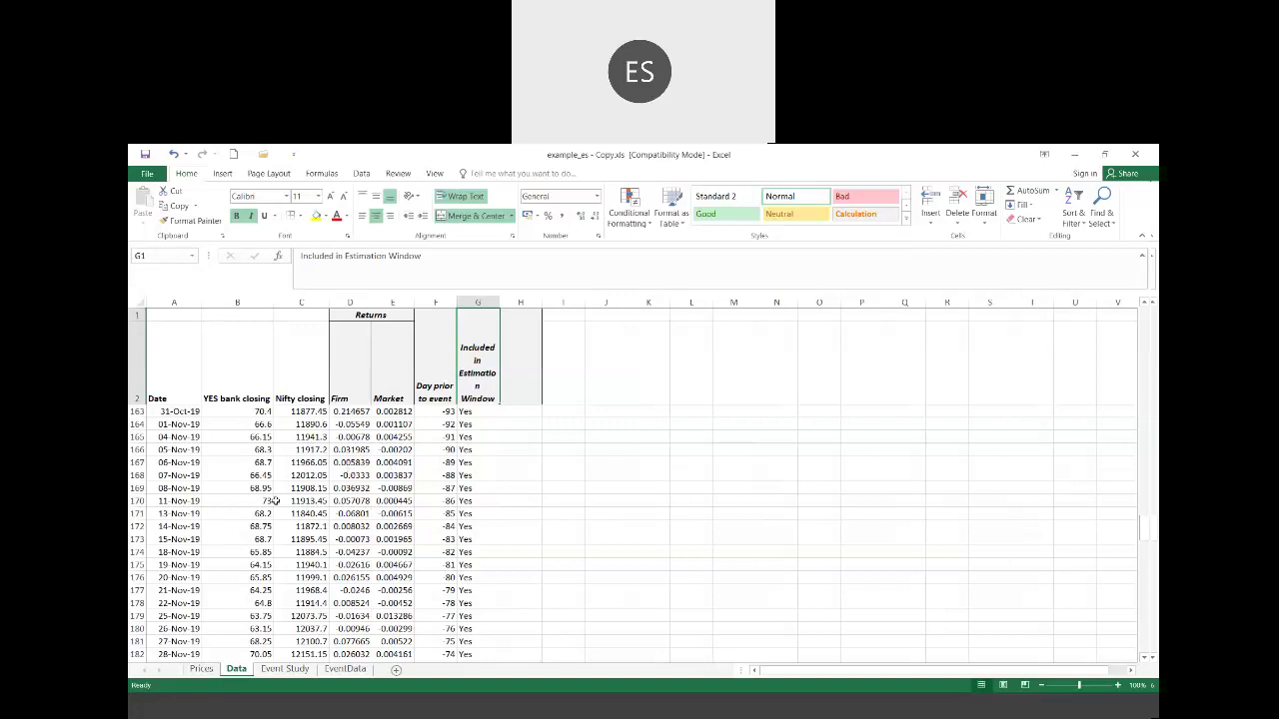
key(Left)
key(Down)
key(Down)
key(Down)
key(Down)
key(Down)
key(Down)
key(Down)
key(Down)
key(Down)
key(Down)
key(Down)
key(Down)
key(Down)
key(Down)
key(Down)
key(Down)
key(Down)
key(Down)
key(Down)
key(Down)
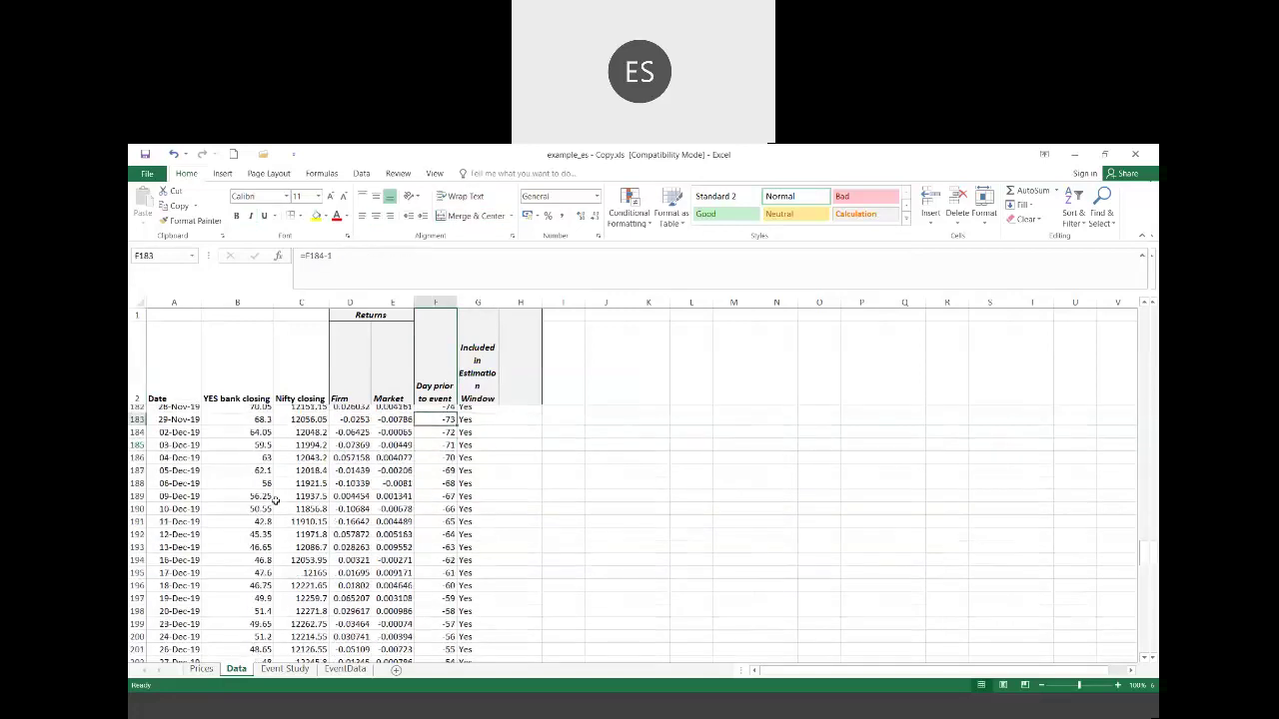
scroll(275, 501, down, 3)
key(Left)
key(Down)
key(Down)
key(Up)
key(Up)
key(Up)
key(Up)
key(Up)
key(Up)
key(Up)
key(Up)
key(Up)
key(Up)
key(Left)
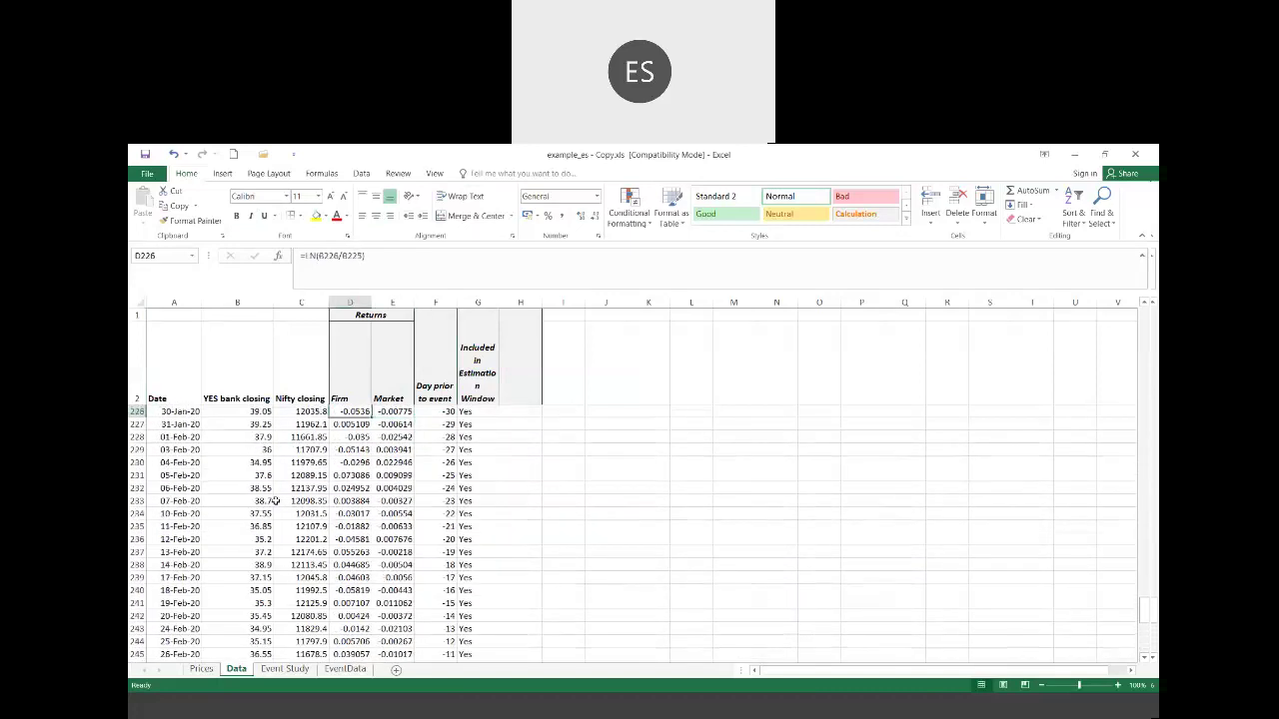
key(Up)
key(Up)
key(Up)
key(Up)
key(Up)
key(Up)
key(Up)
key(Up)
key(Up)
key(Up)
key(Up)
key(Up)
key(Up)
key(Up)
key(Up)
key(Up)
key(Up)
key(Up)
key(Up)
key(Up)
key(Up)
key(Up)
key(Up)
key(Up)
key(Up)
key(Up)
key(Up)
key(Up)
key(Up)
key(Up)
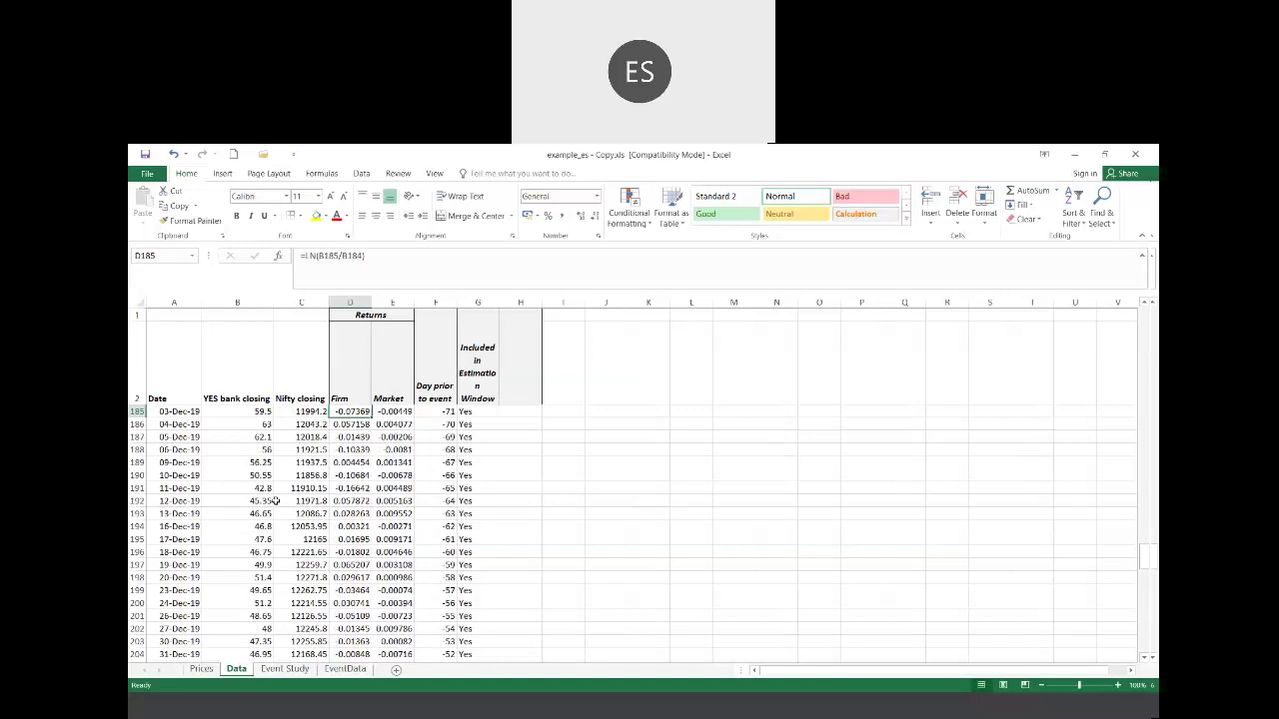
key(Right)
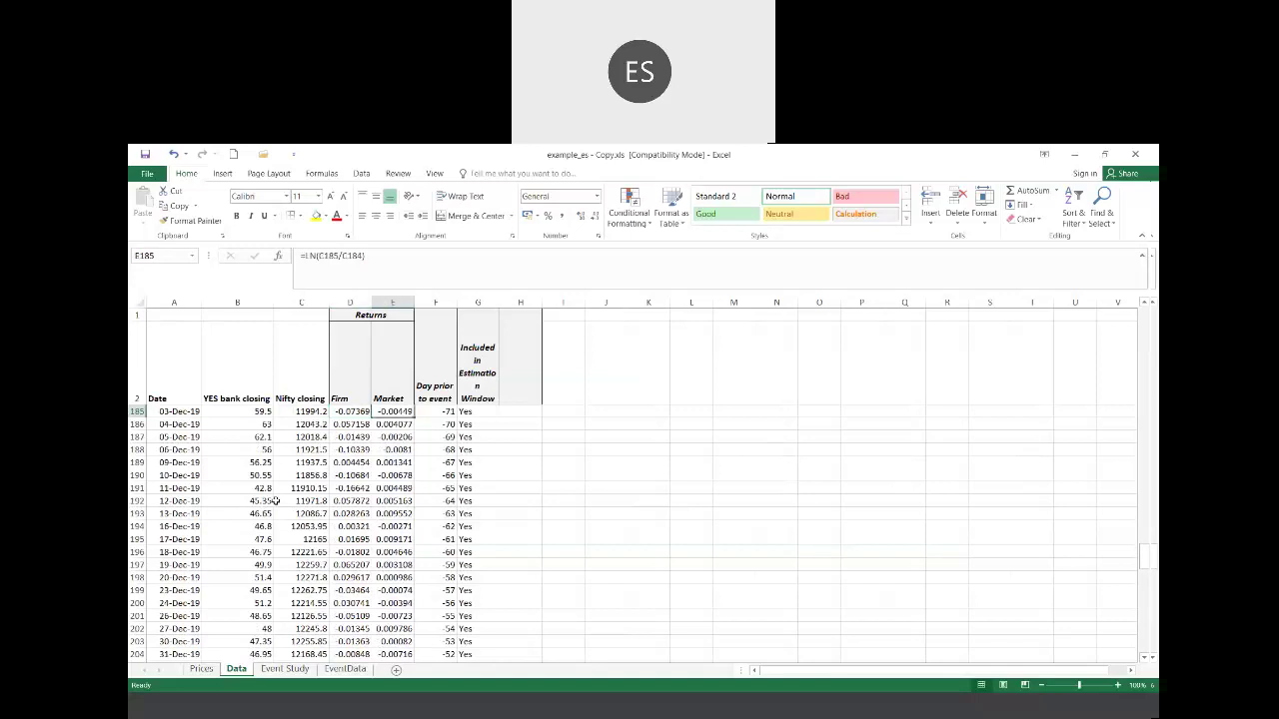
key(Right)
key(Down)
key(Down)
key(Down)
key(Down)
key(Down)
key(Down)
key(Down)
key(Down)
key(Down)
key(Down)
key(Down)
key(Down)
key(Down)
key(Down)
key(Down)
key(Down)
key(Down)
key(Down)
key(Down)
key(Down)
key(Up)
key(Up)
key(Up)
key(Up)
key(Up)
key(Up)
key(Up)
key(Up)
key(Up)
key(Up)
key(Up)
key(Up)
key(Up)
key(Up)
key(Up)
key(Up)
key(Up)
key(Up)
key(Up)
key(Up)
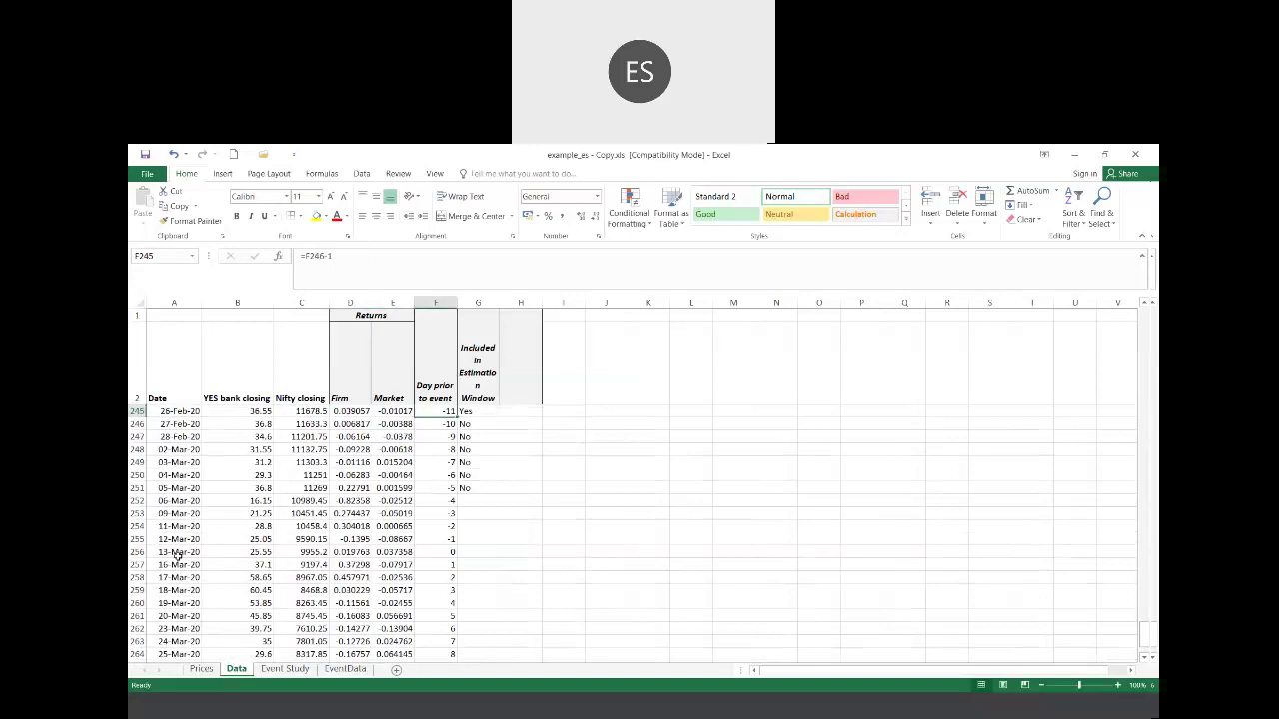
Step: Fill the 13-Mar-20 event-day row, A256:F256, with yellow
drag(176, 556, 451, 553)
click(316, 217)
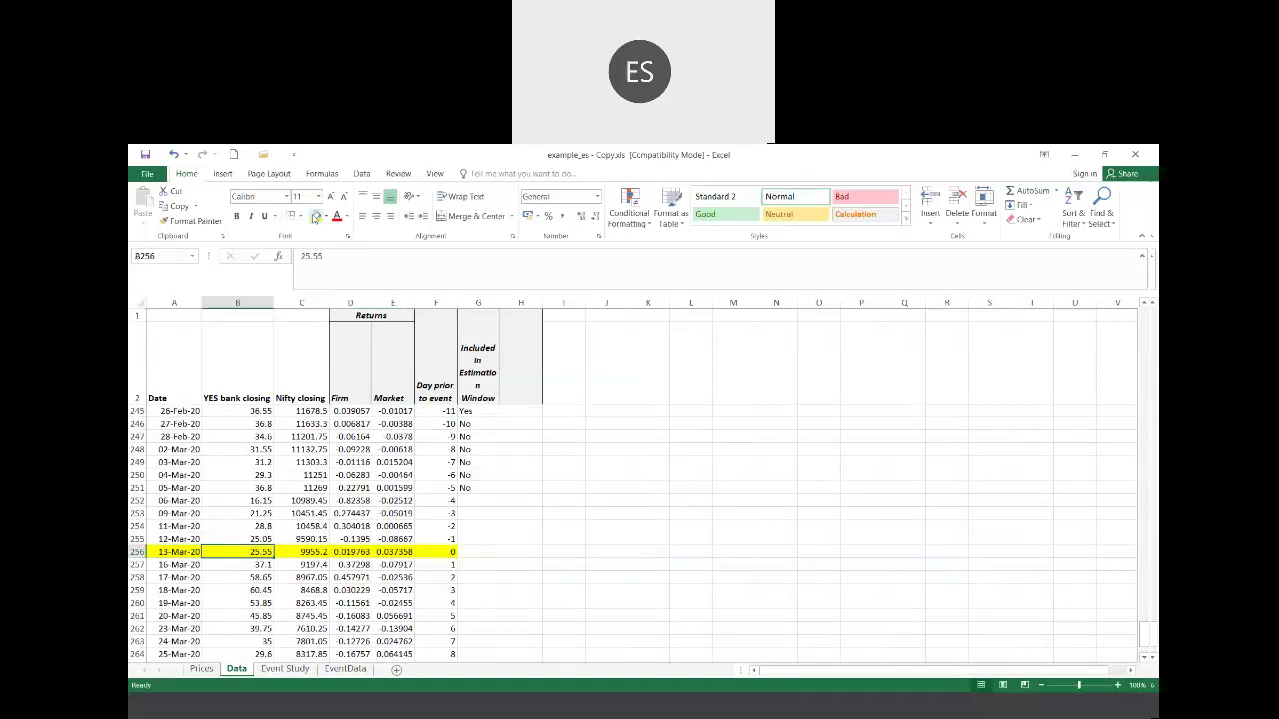
key(Right)
key(Right)
key(Right)
key(Right)
key(Right)
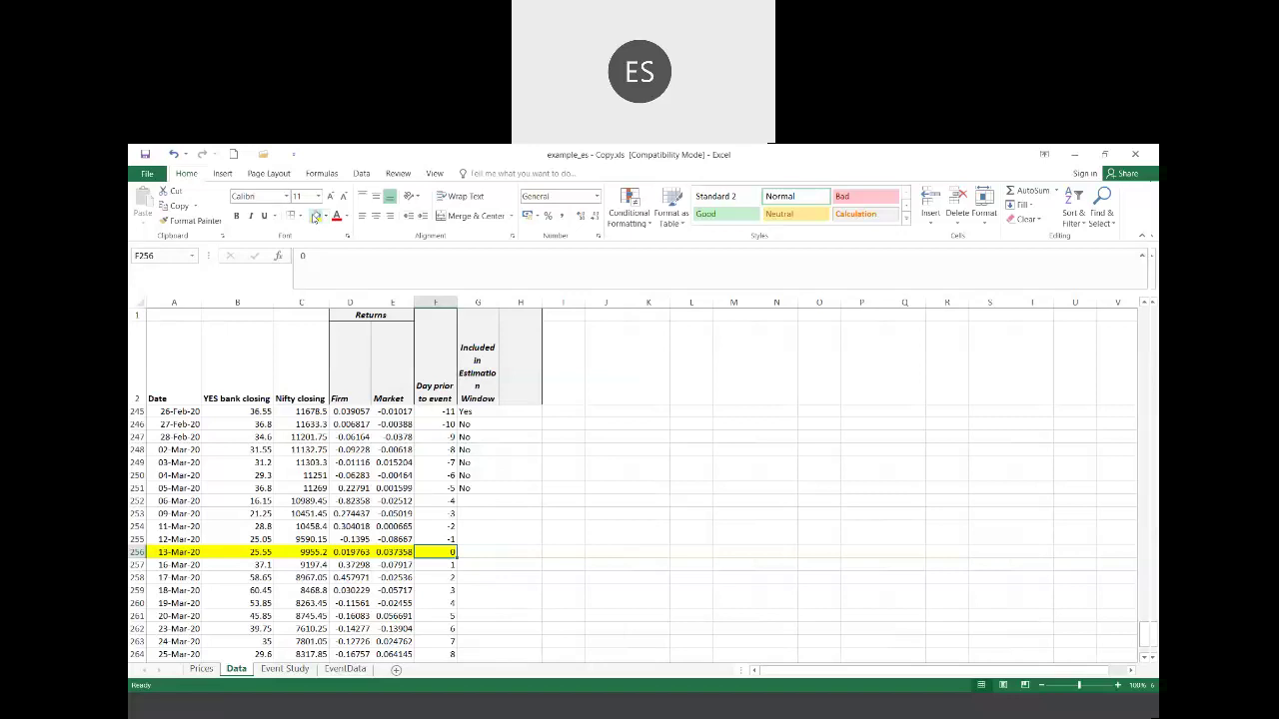
Step: Check the day counts around the event, from pre-event row 249 to post-event row 263
key(Up)
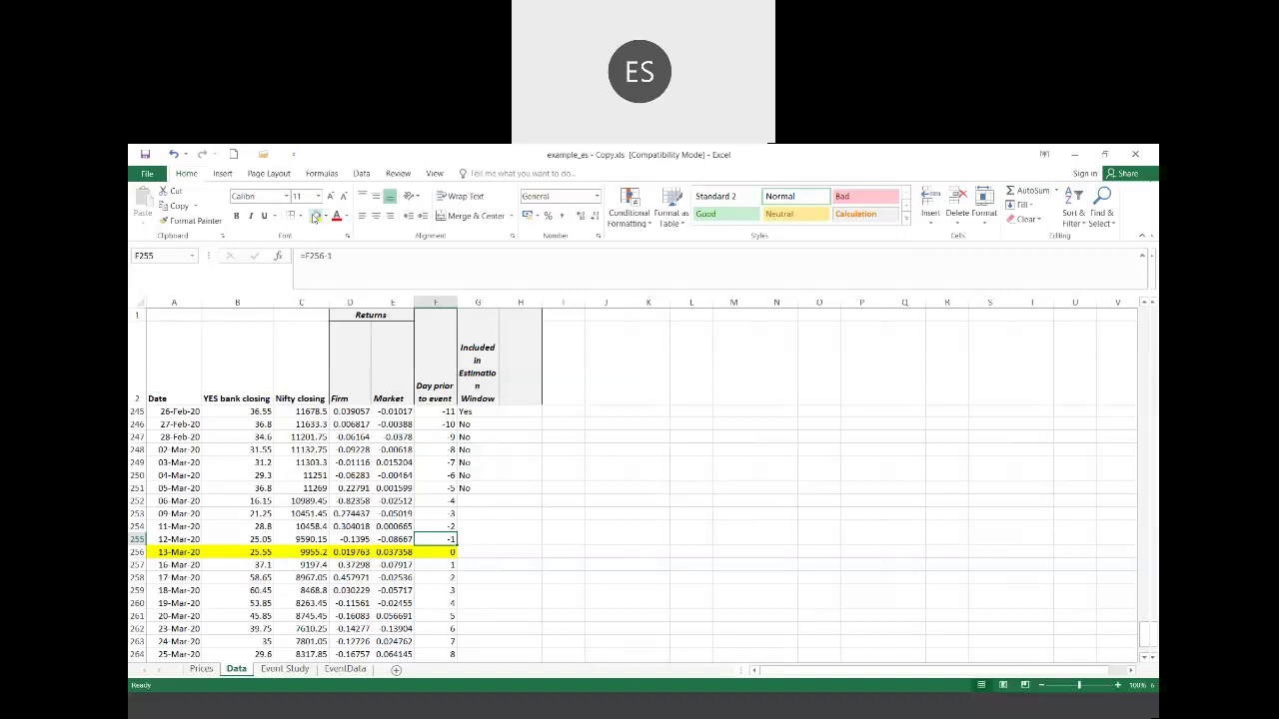
key(Down)
key(Down)
key(Down)
key(Down)
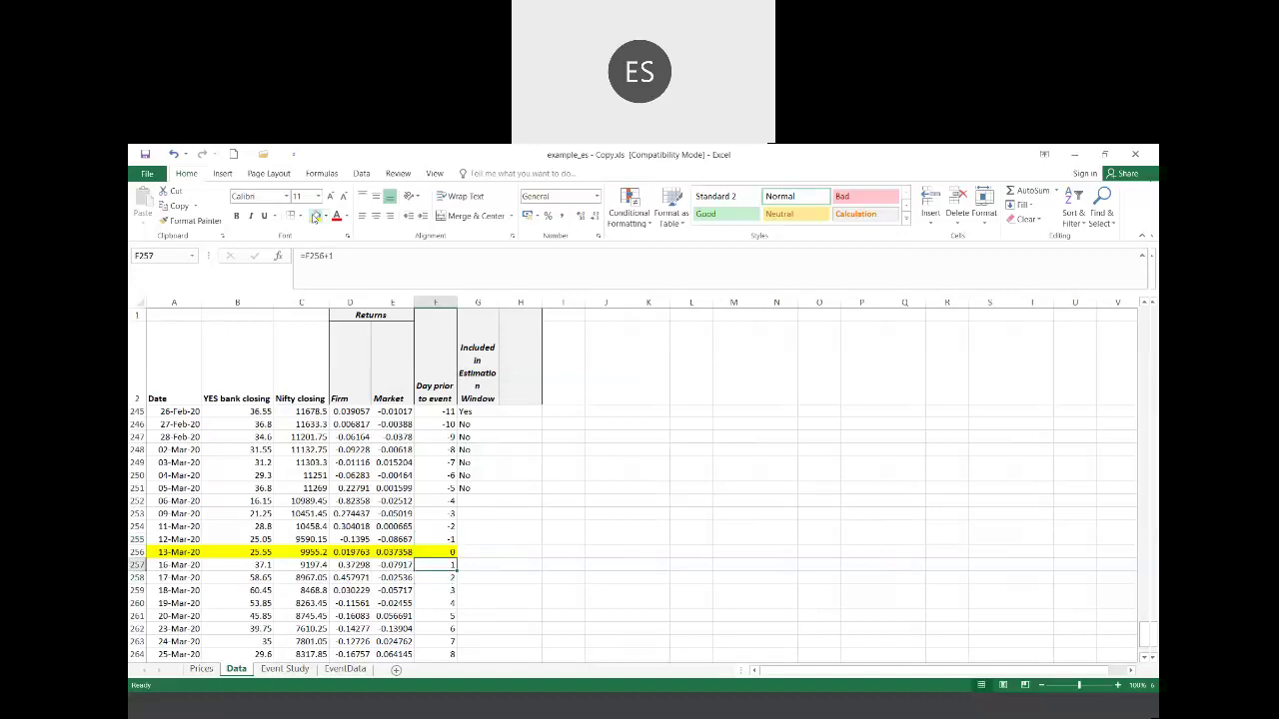
key(Down)
key(Down)
key(Down)
key(Down)
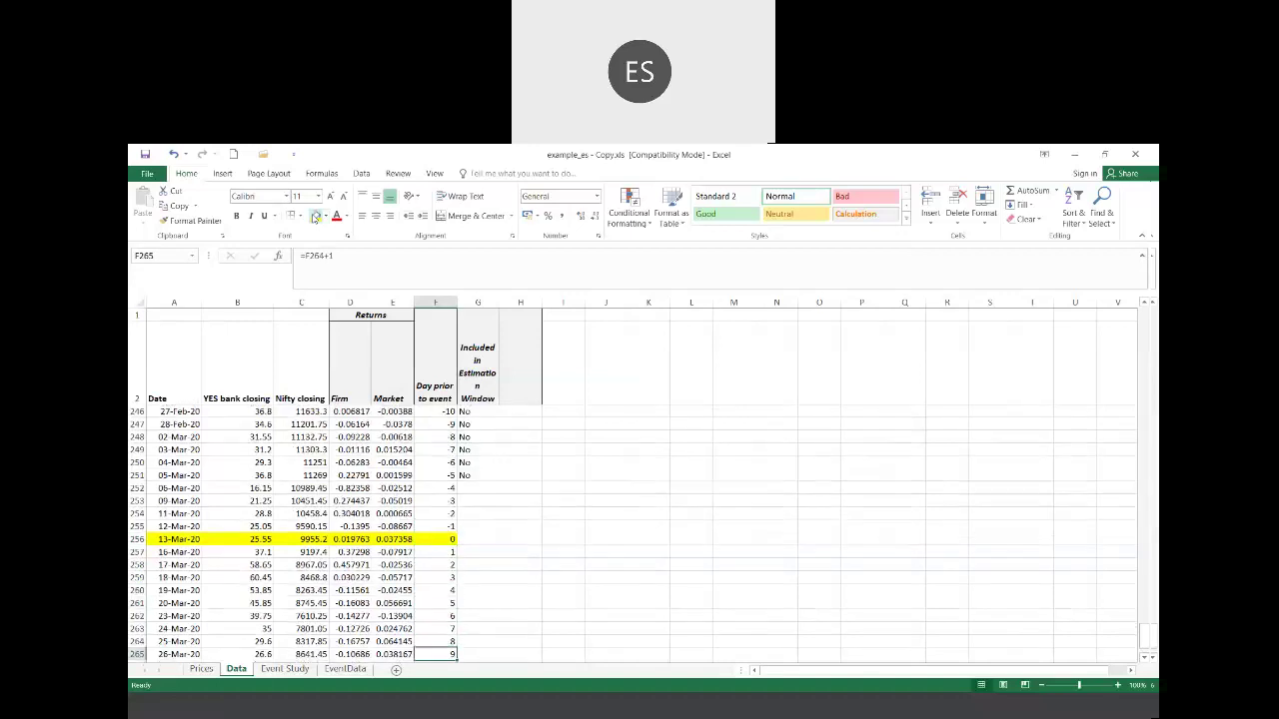
key(Up)
key(Up)
key(Up)
key(Up)
key(Up)
key(Up)
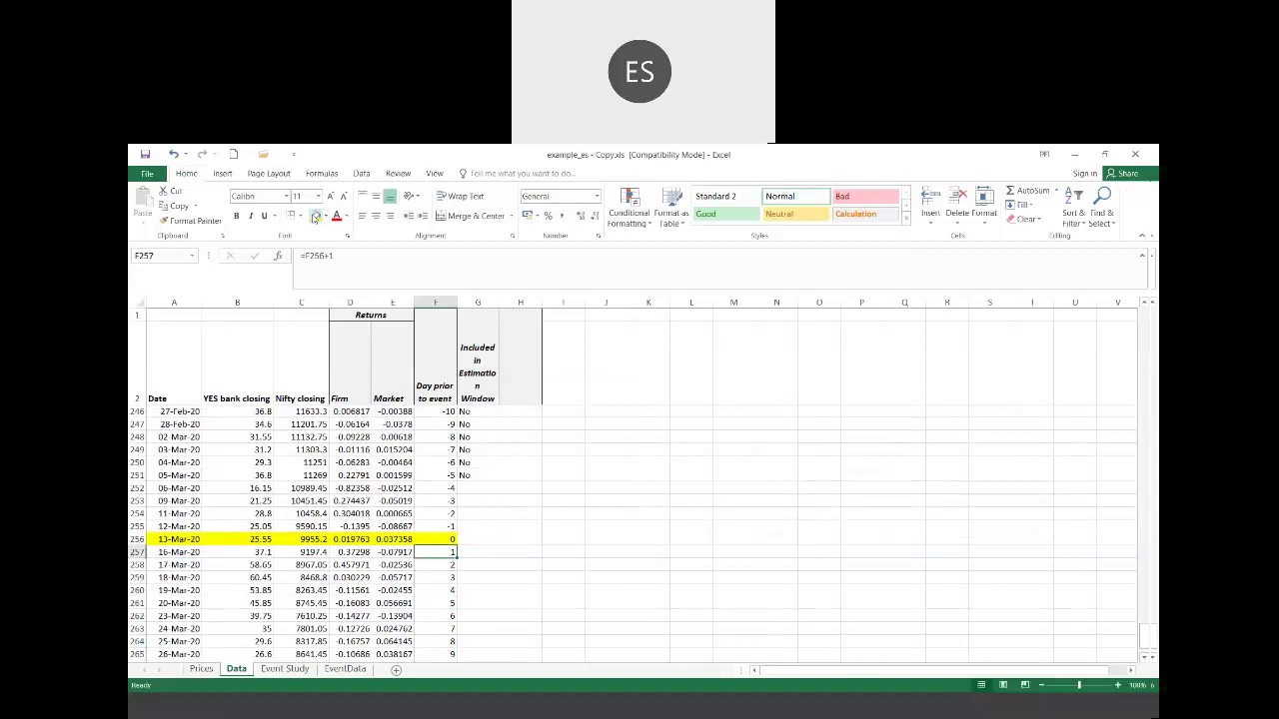
key(Up)
key(Up)
key(Up)
key(Up)
key(Up)
key(Up)
key(Up)
key(Up)
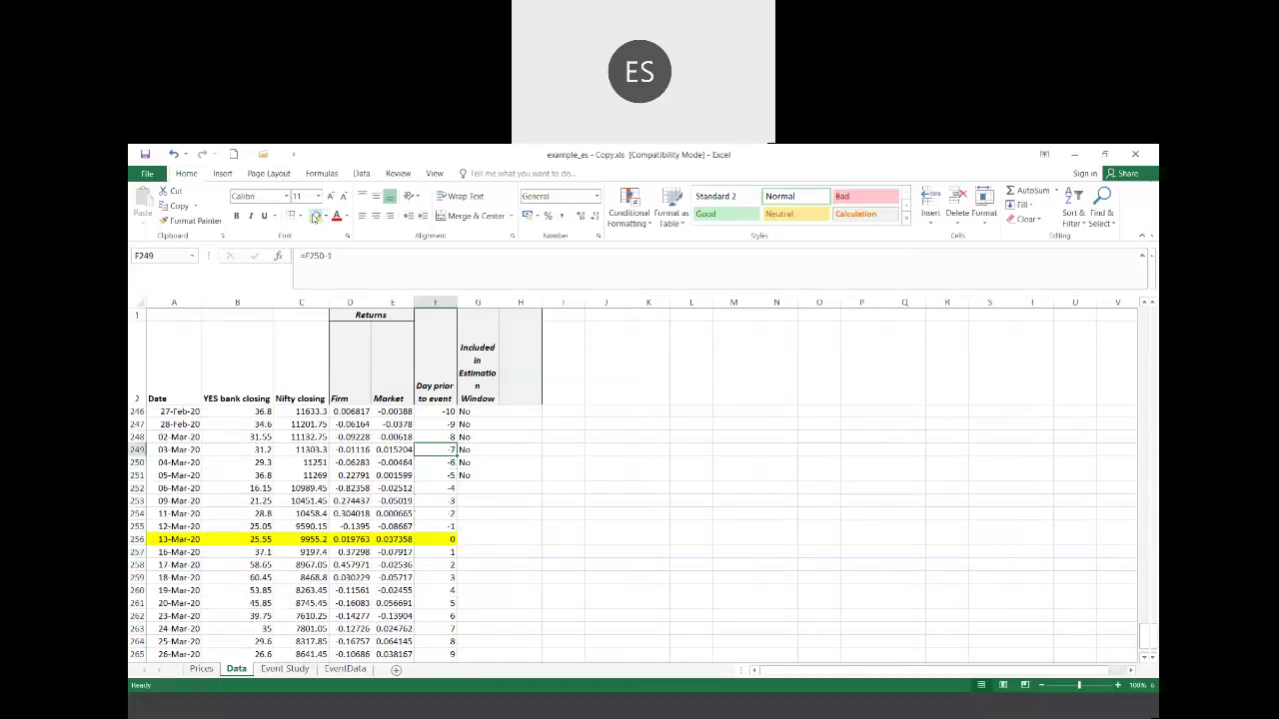
key(Right)
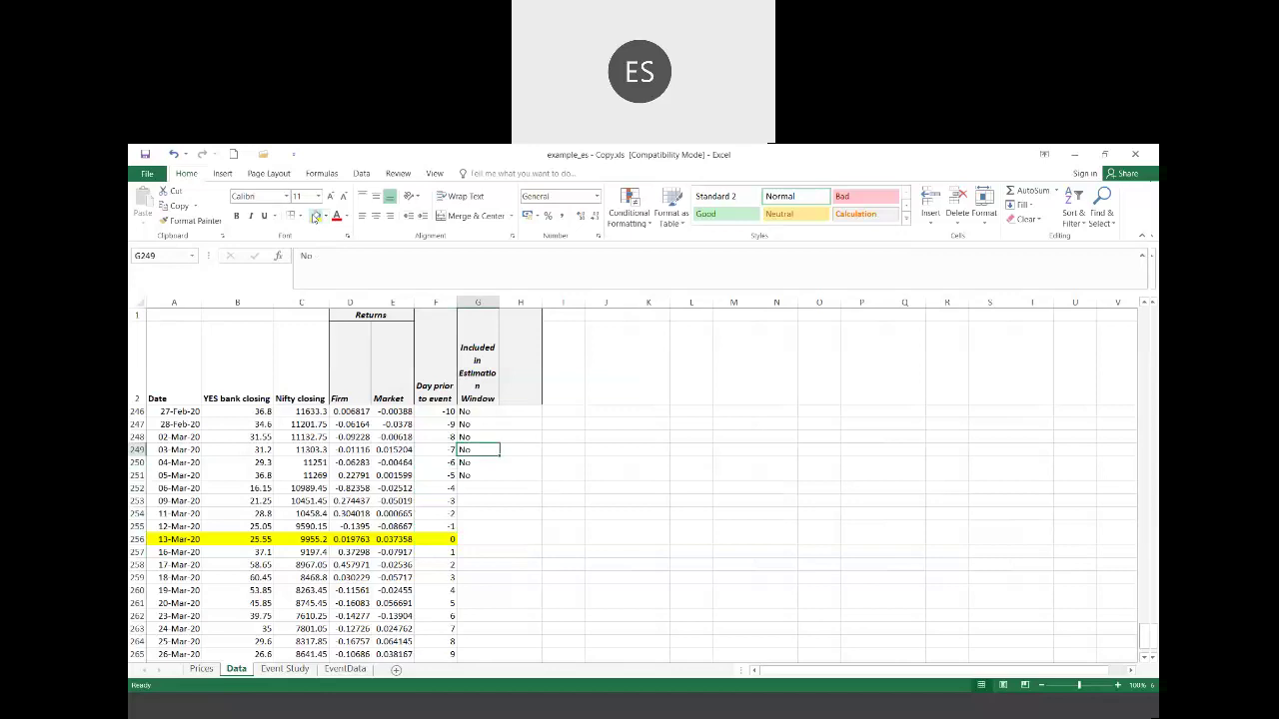
key(Down)
key(Down)
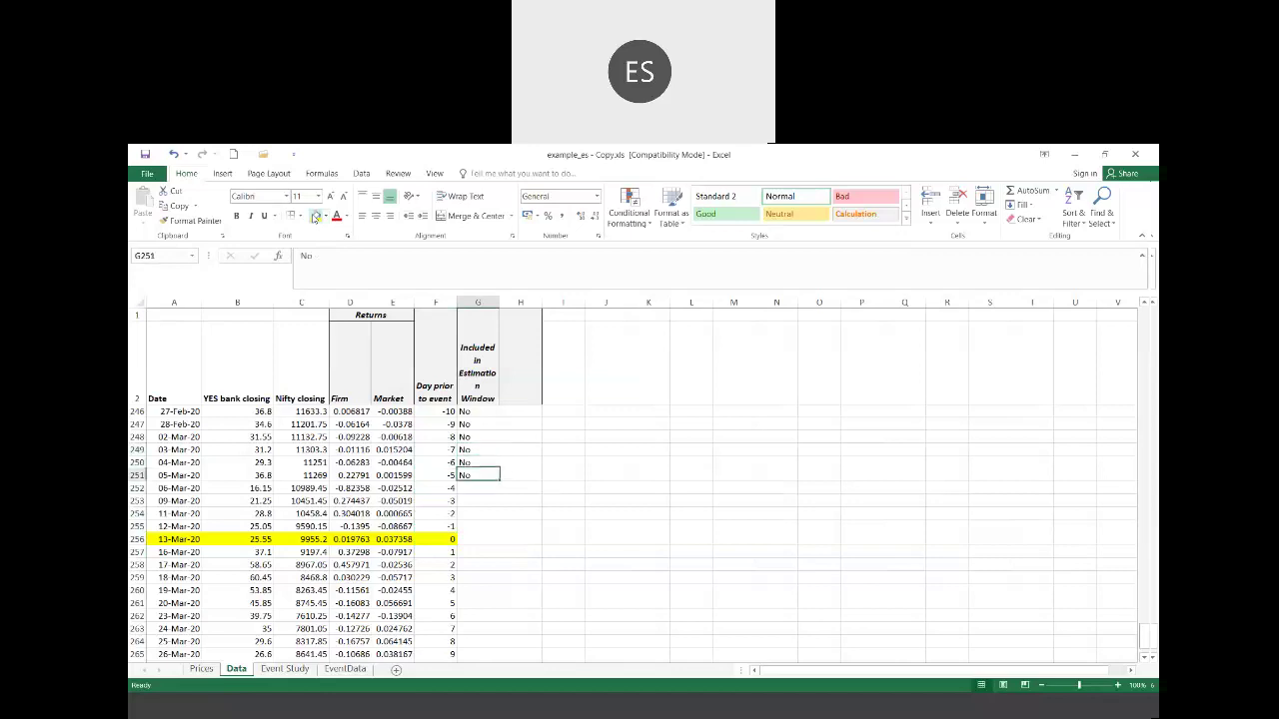
key(Up)
key(Up)
key(Up)
key(Up)
key(Up)
key(Up)
key(Up)
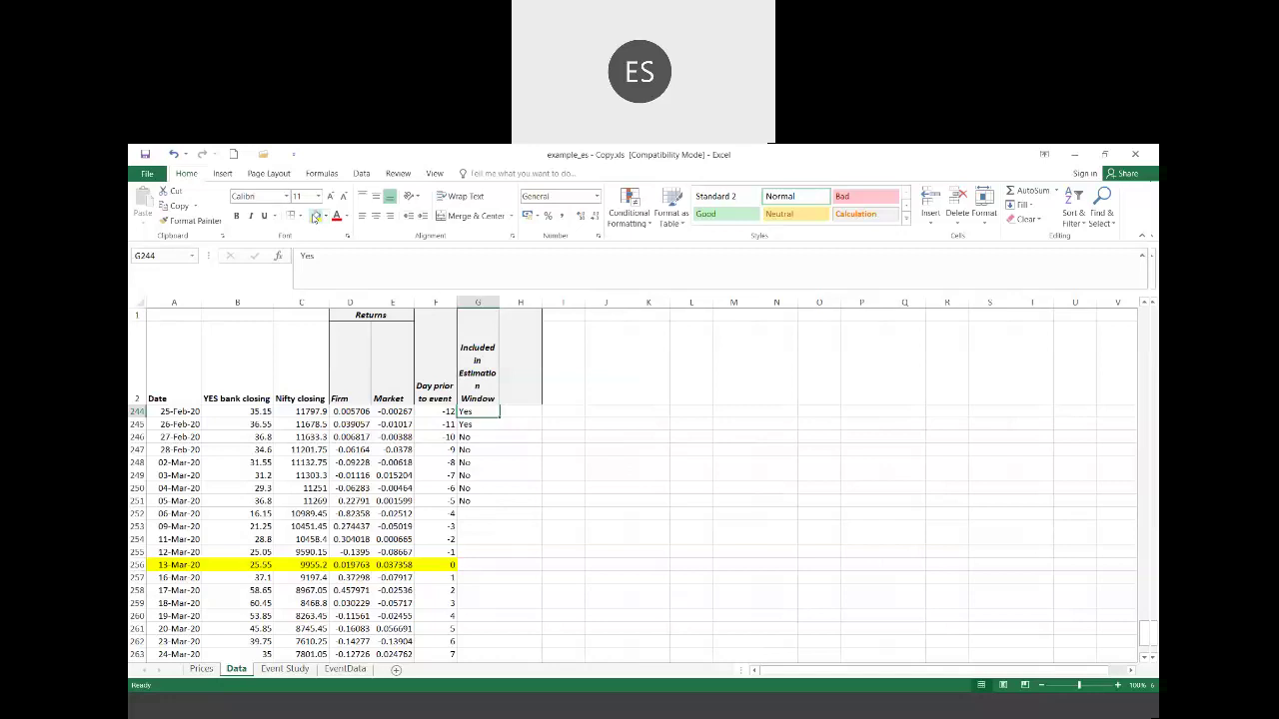
key(Down)
key(Down)
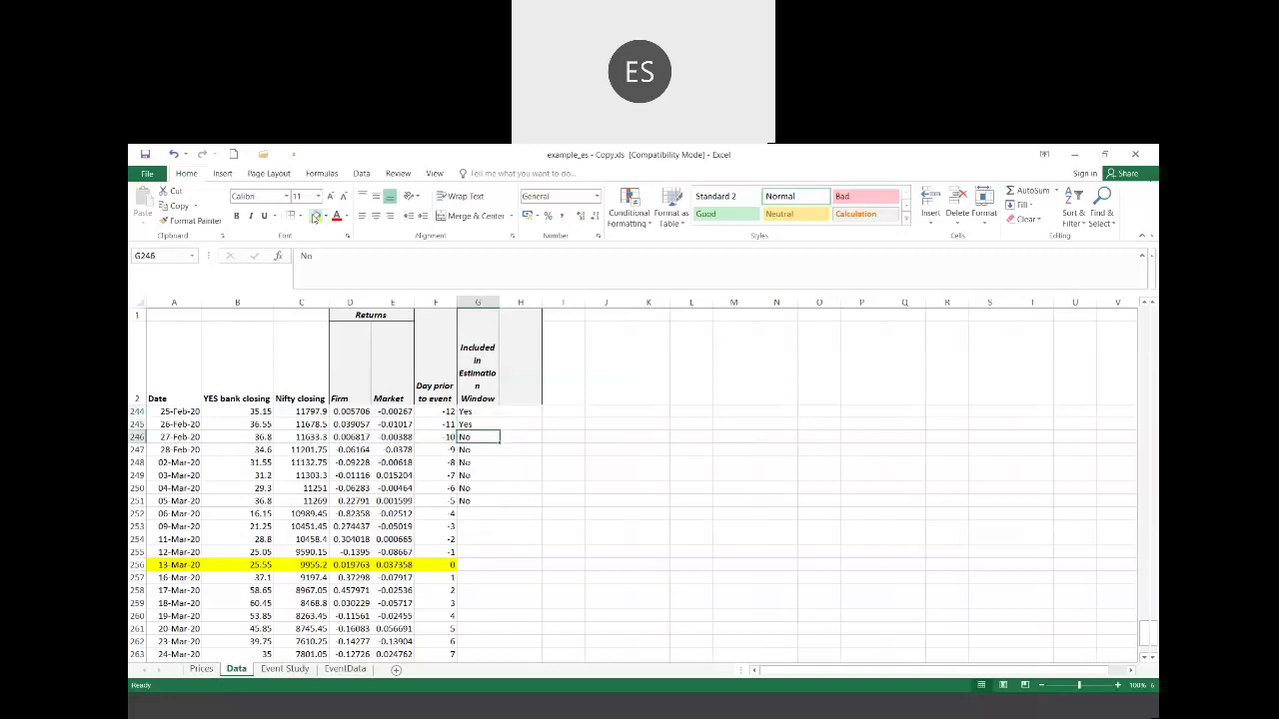
key(Left)
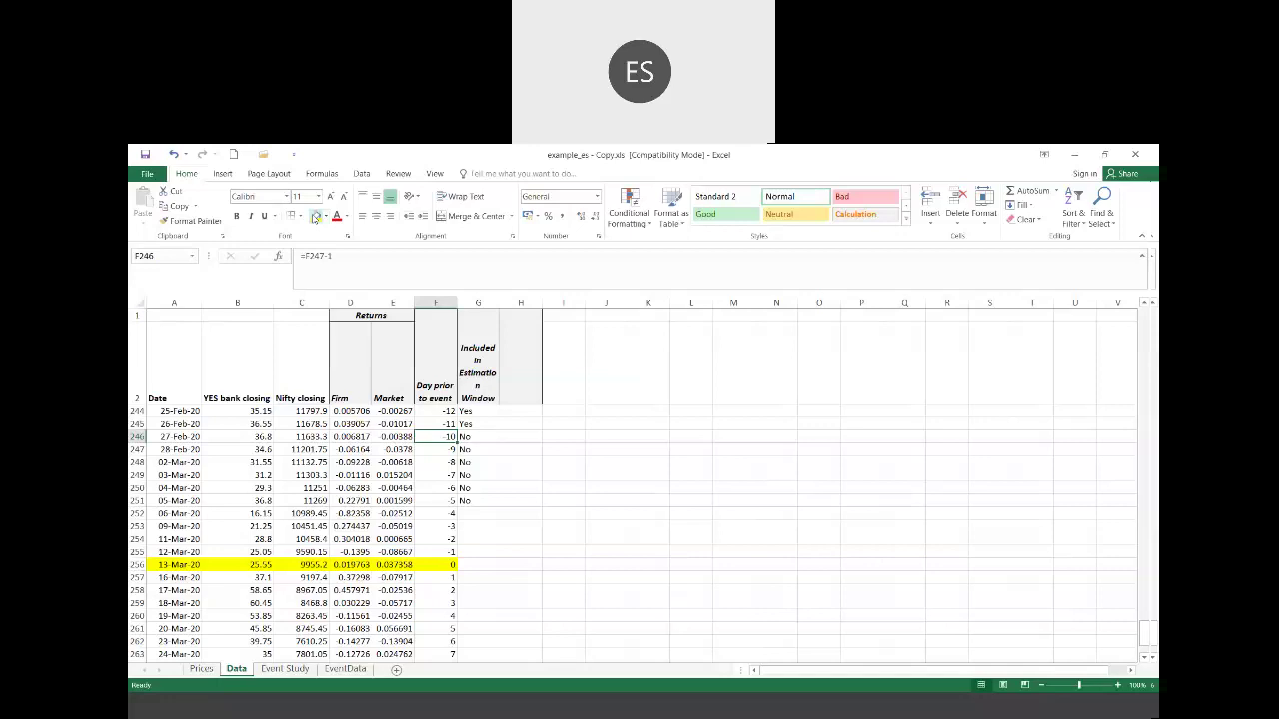
key(Up)
key(Down)
key(Right)
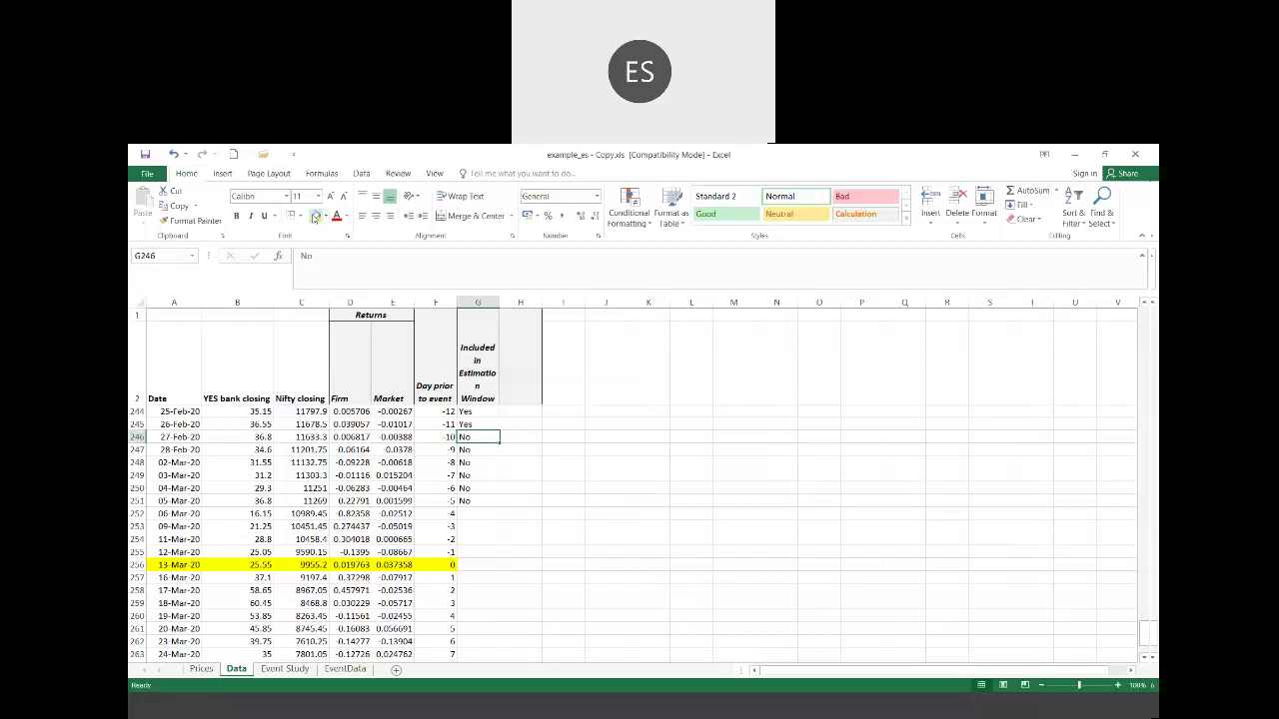
key(Up)
key(Up)
key(Up)
key(Up)
key(Up)
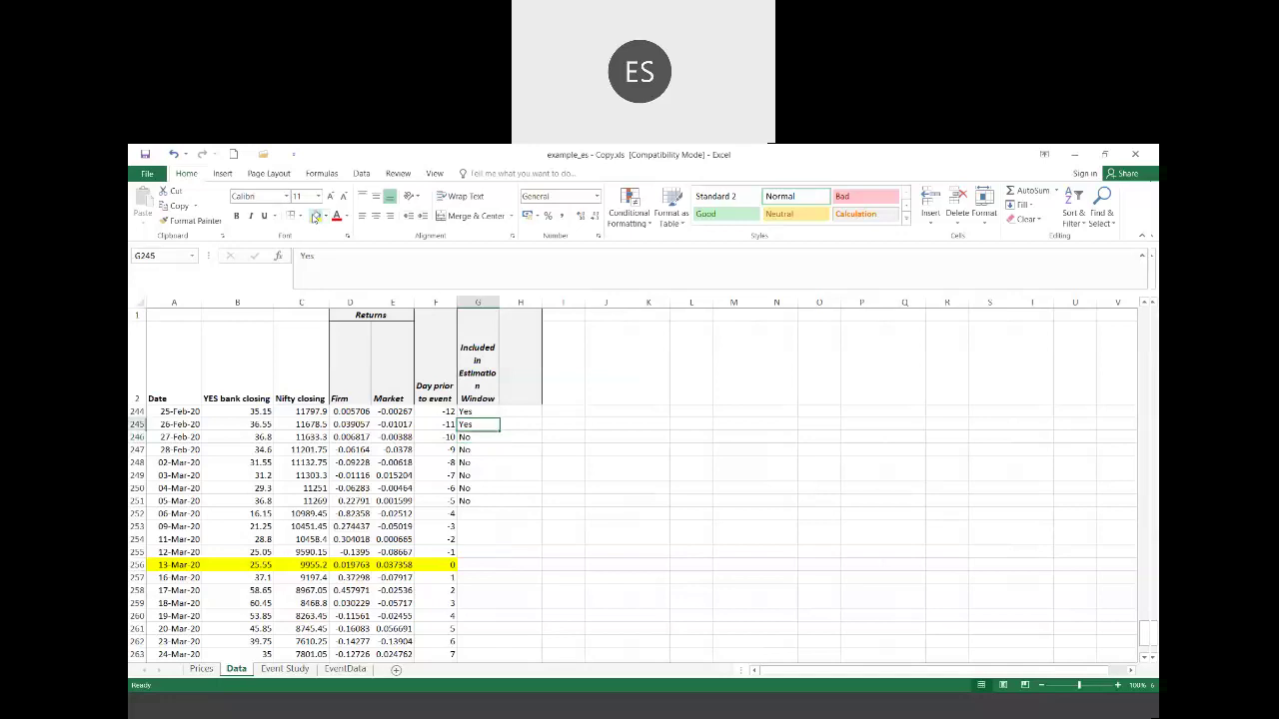
key(Down)
key(Down)
key(Down)
key(Down)
key(Down)
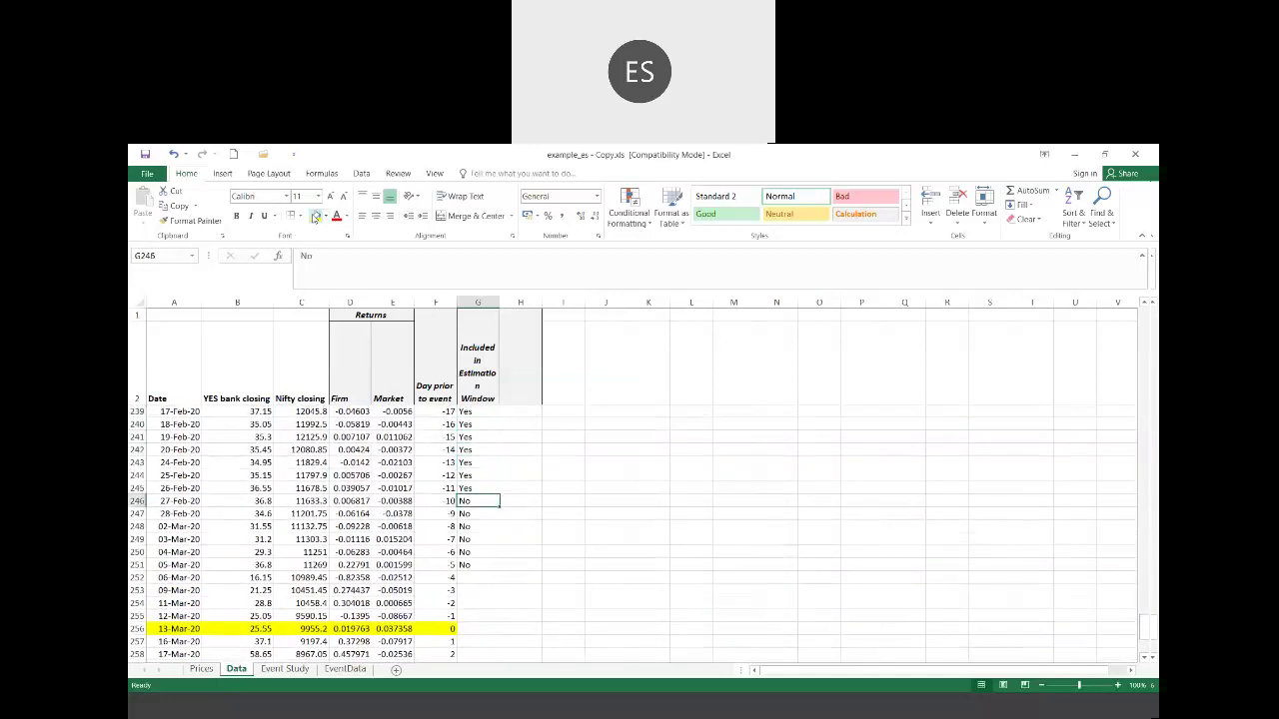
key(Left)
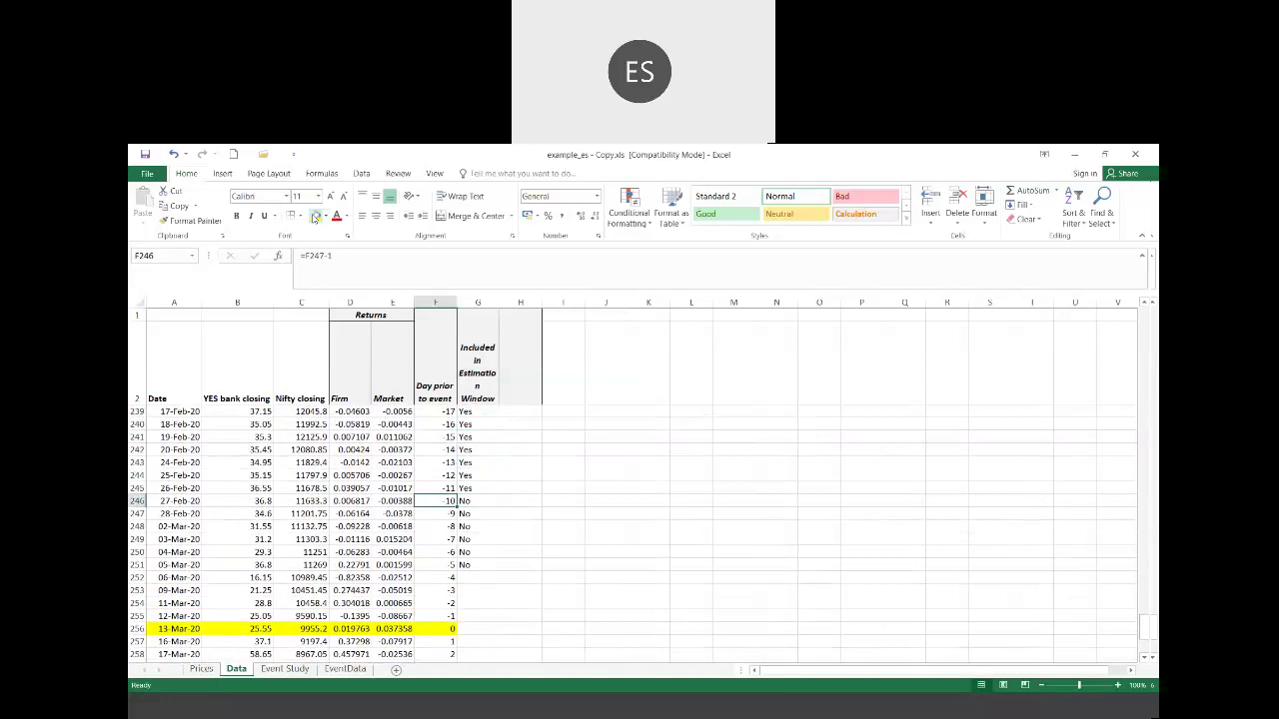
key(Up)
key(Up)
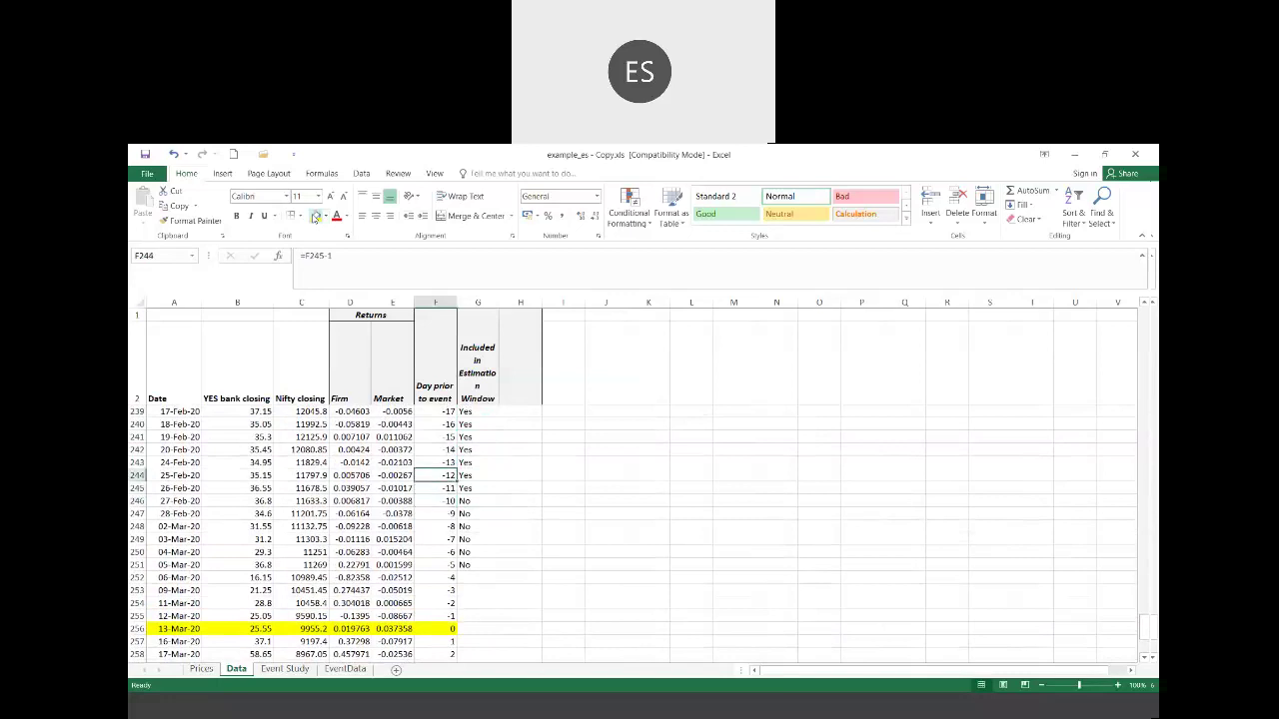
key(Right)
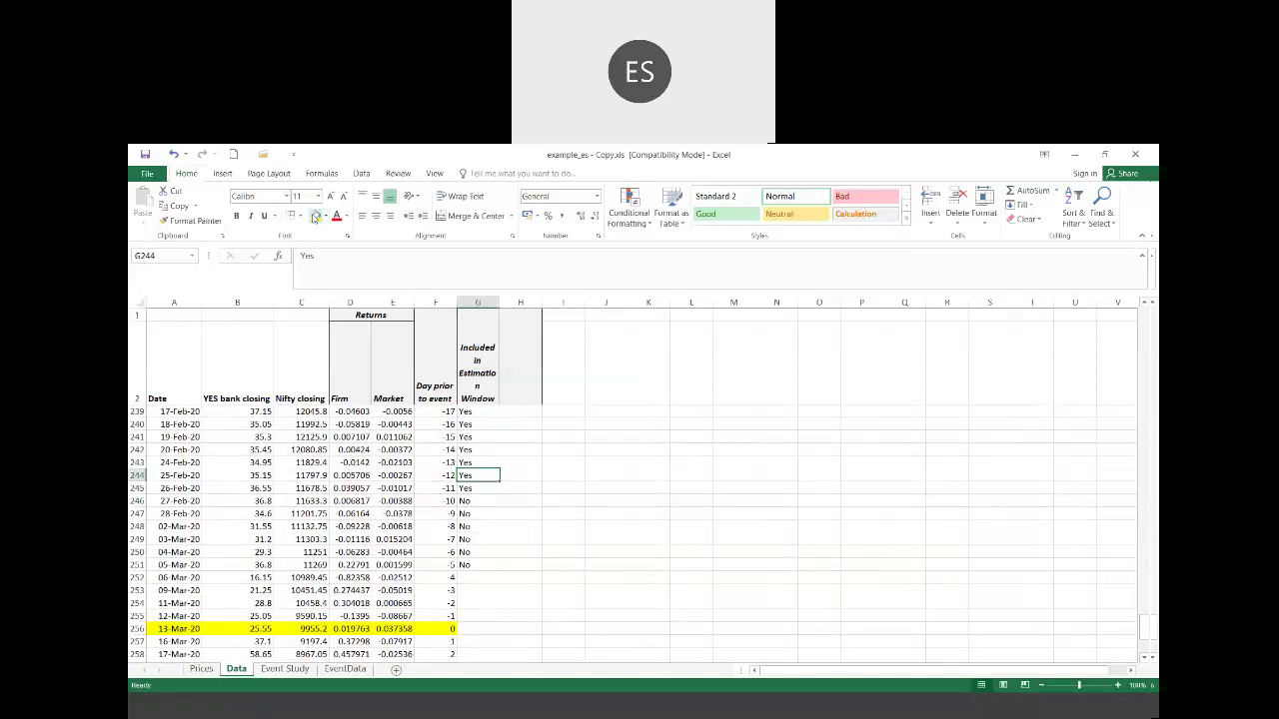
key(Down)
key(Down)
key(Left)
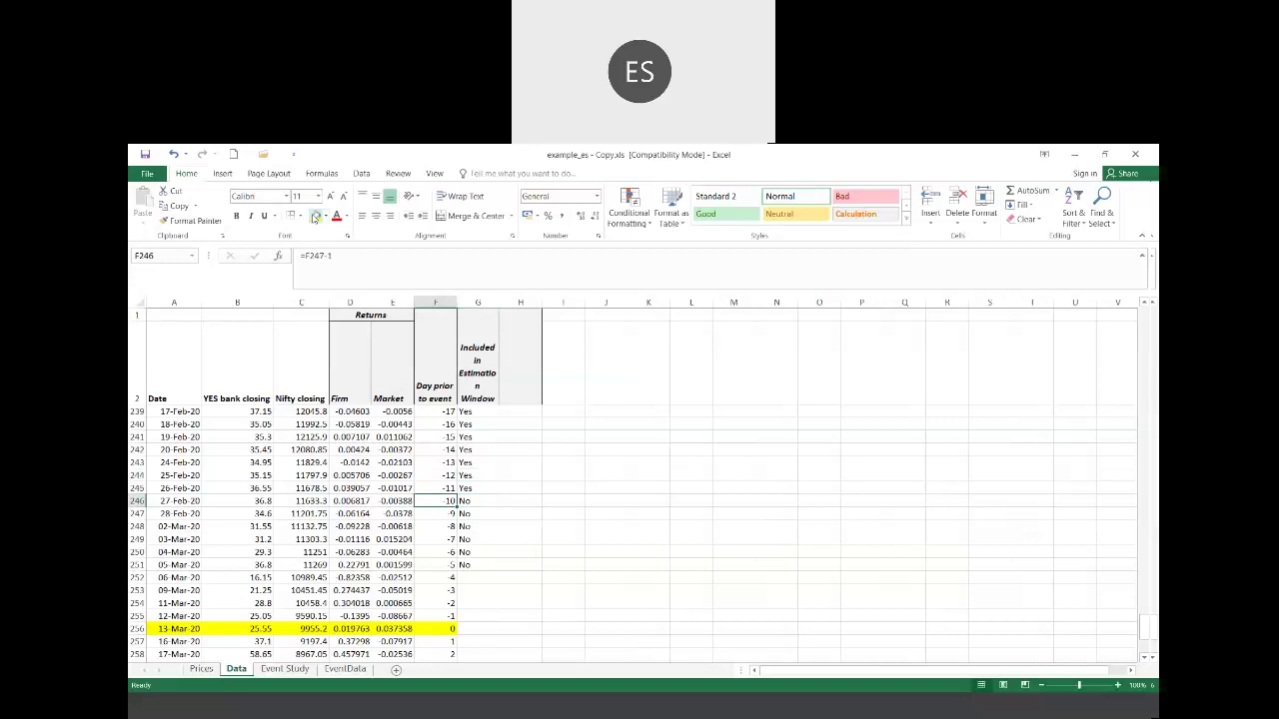
key(Up)
key(shift+Up)
key(shift+Up)
key(shift+Up)
key(shift+Up)
key(shift+Up)
key(shift+Up)
key(shift+Up)
key(shift+Up)
key(shift+Up)
key(shift+Up)
key(shift+Up)
key(shift+Up)
key(shift+Up)
key(shift+Up)
key(shift+Up)
key(shift+Up)
key(shift+Up)
key(shift+Up)
key(shift+Up)
key(shift+Up)
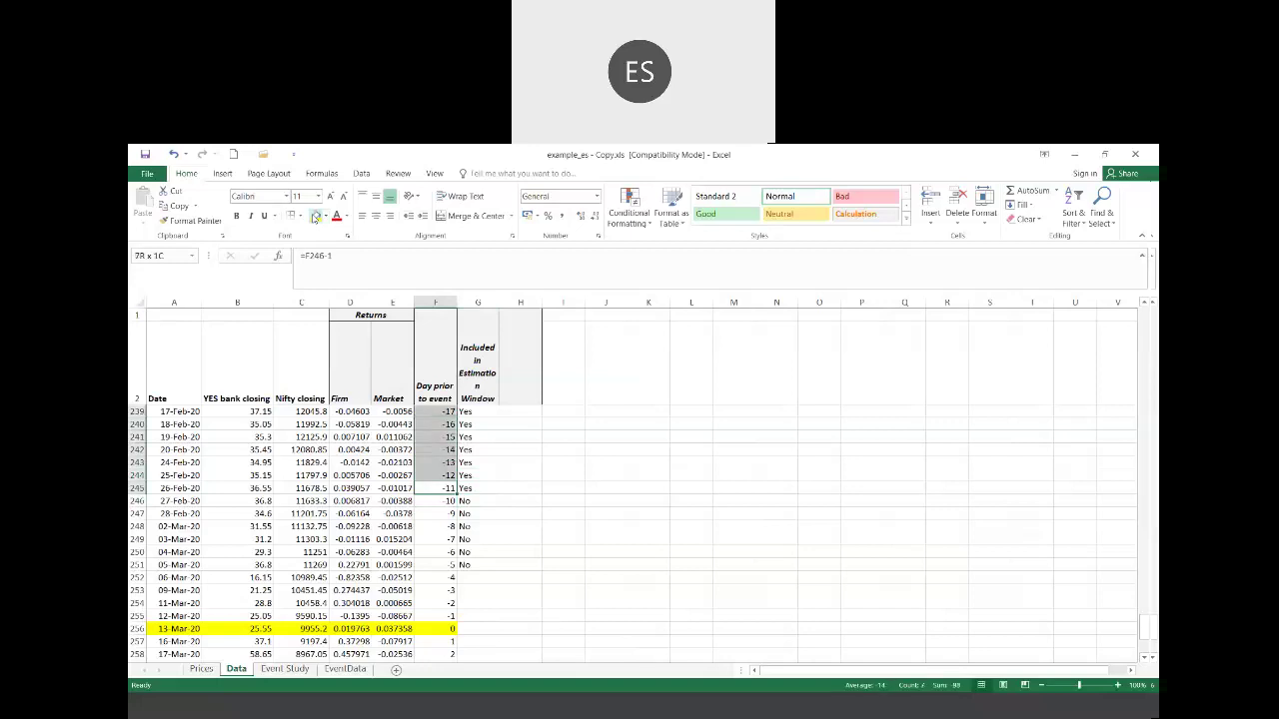
key(shift+Up)
key(shift+Up)
key(shift+Up)
key(shift+Up)
key(shift+Up)
key(shift+Up)
key(shift+Up)
key(shift+Up)
key(shift+Up)
key(shift+Up)
key(shift+Up)
key(shift+Up)
key(shift+Up)
key(shift+Up)
key(shift+Up)
key(shift+Up)
key(shift+Up)
key(shift+Up)
key(shift+Up)
key(shift+Up)
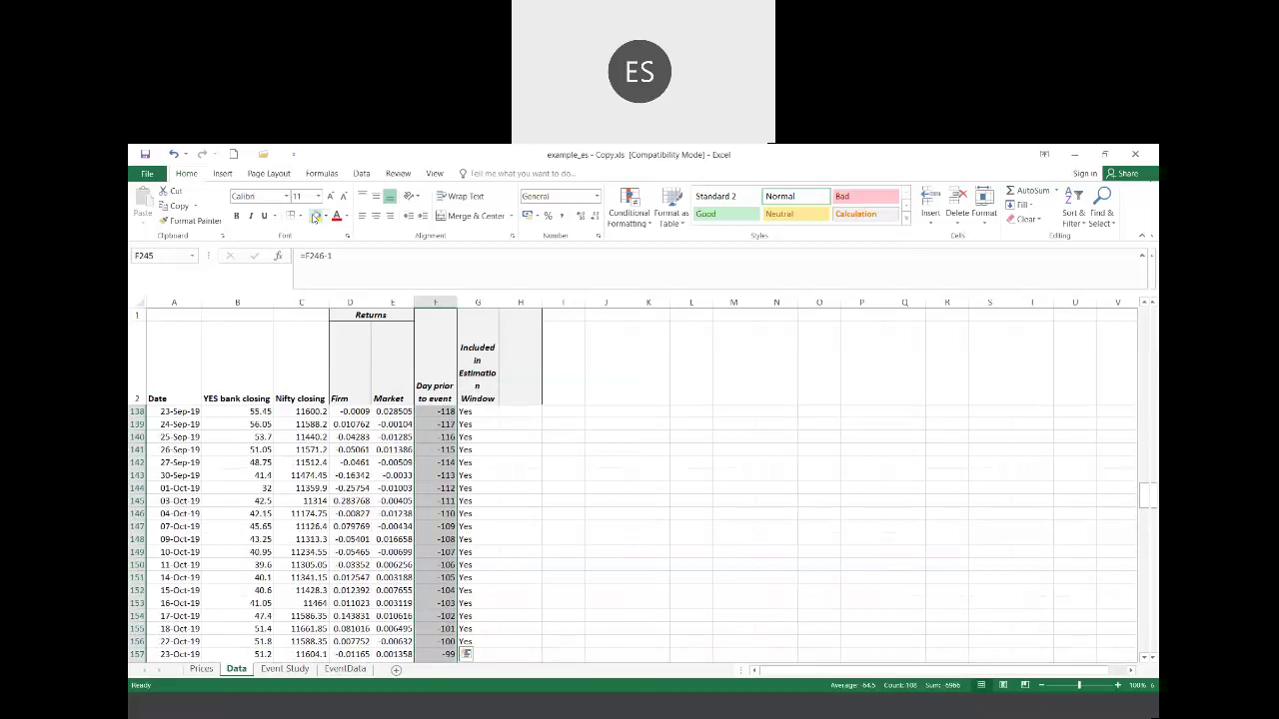
key(shift+Up)
key(shift+Up)
key(shift+Up)
key(shift+Up)
key(shift+Up)
key(shift+Up)
key(shift+Up)
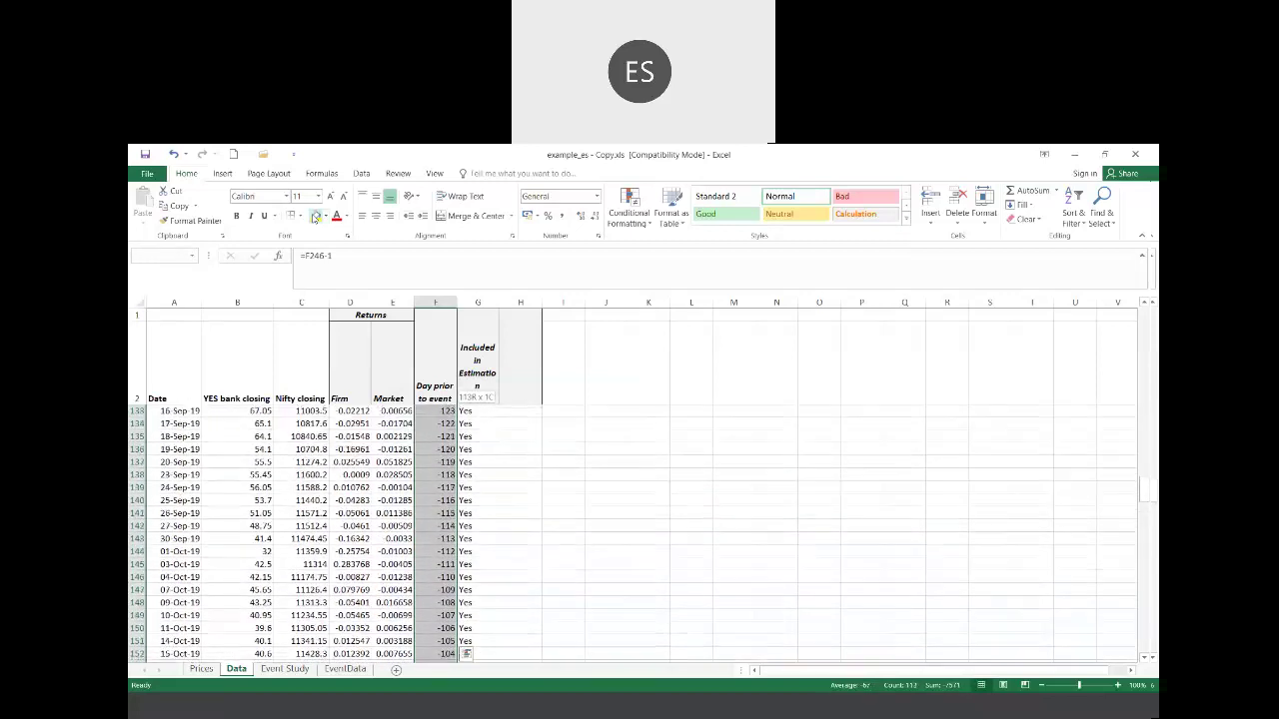
key(shift+Up)
key(shift+Up)
key(shift+Up)
key(shift+Up)
key(shift+Up)
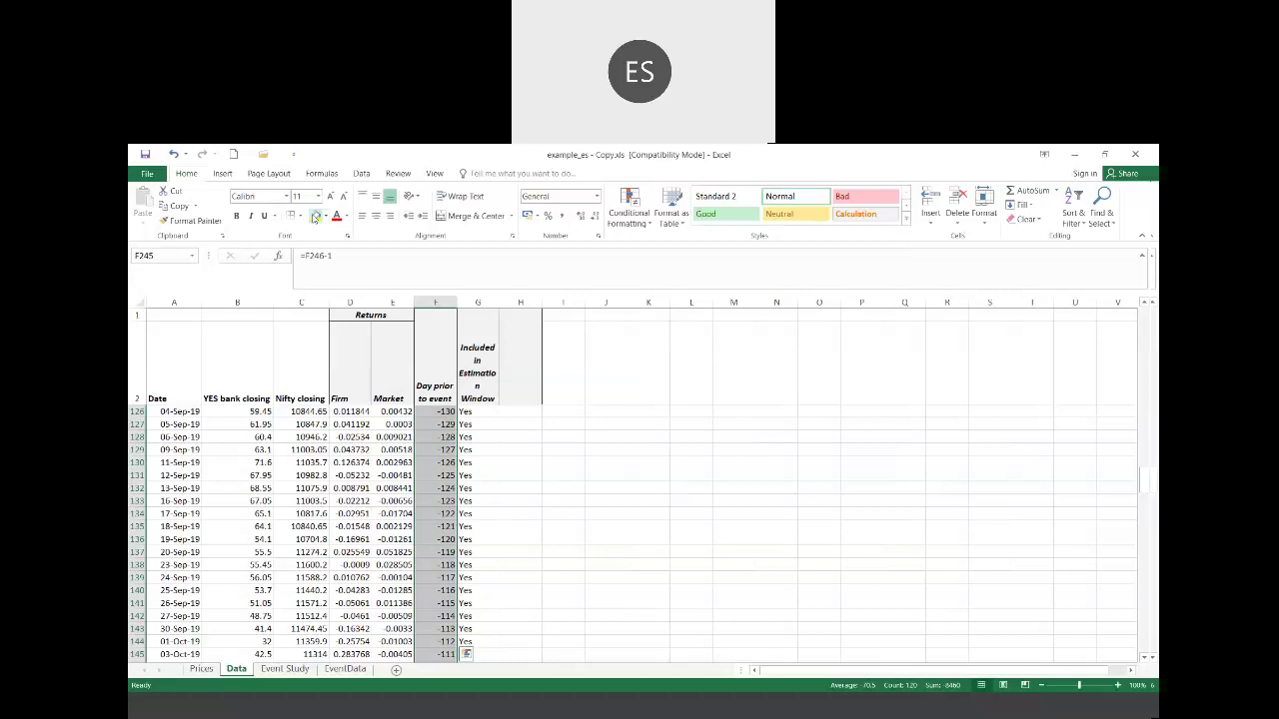
Step: Move up the estimation-window flags from day -130 to the first Yes flag at row 96
click(478, 411)
key(Up)
key(Up)
key(Up)
key(Up)
key(Up)
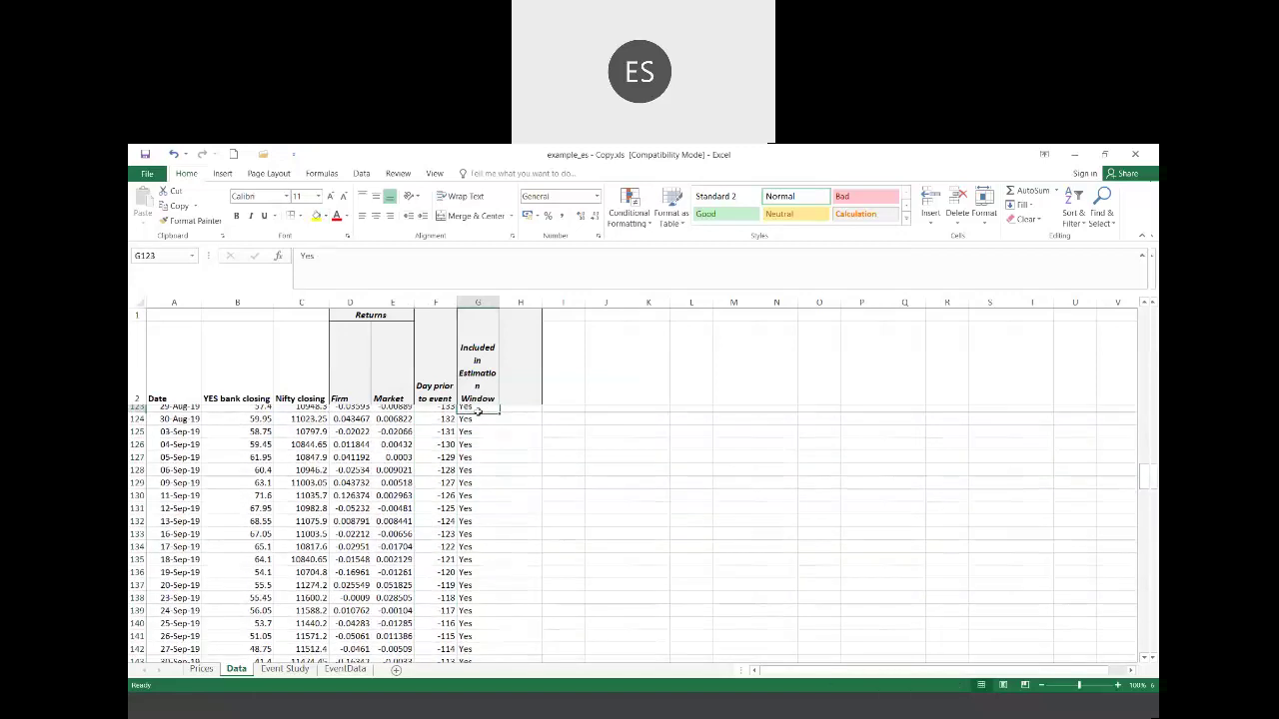
key(Up)
key(Up)
key(Up)
key(Up)
key(Up)
key(Up)
key(Up)
key(Up)
key(Up)
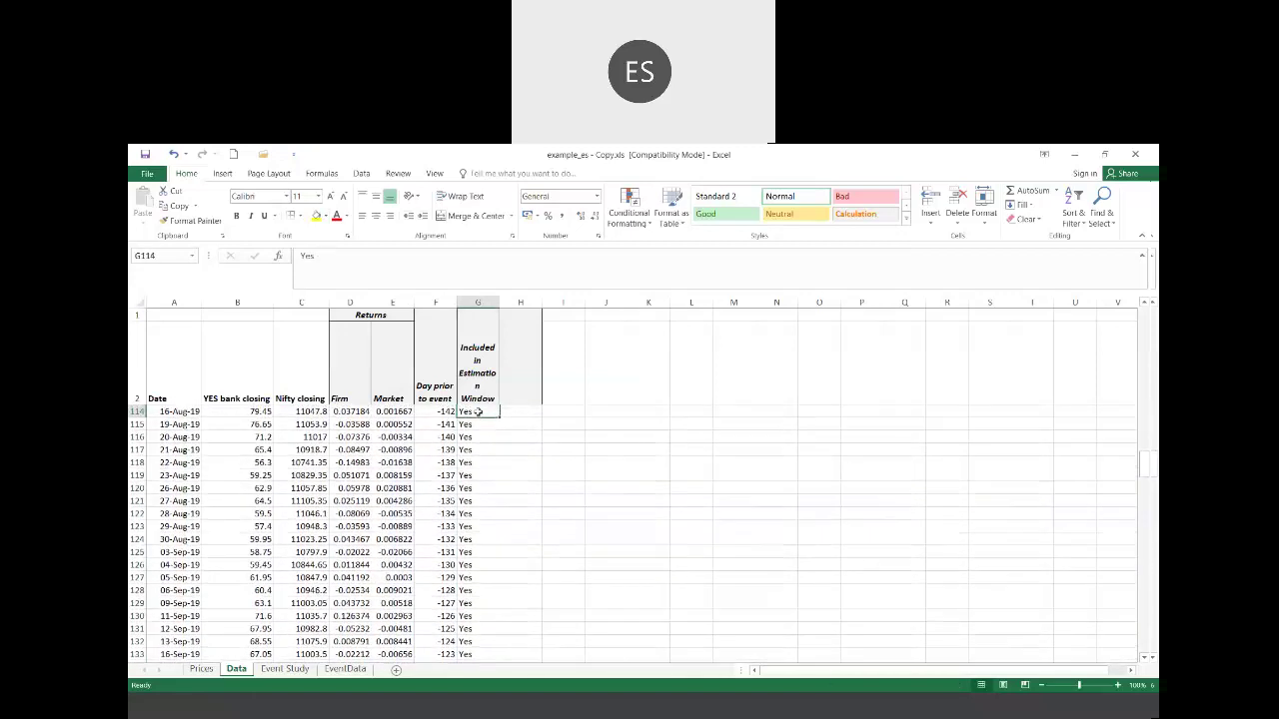
key(Up)
key(Up)
key(Up)
key(Up)
key(Up)
key(Up)
key(Up)
key(Up)
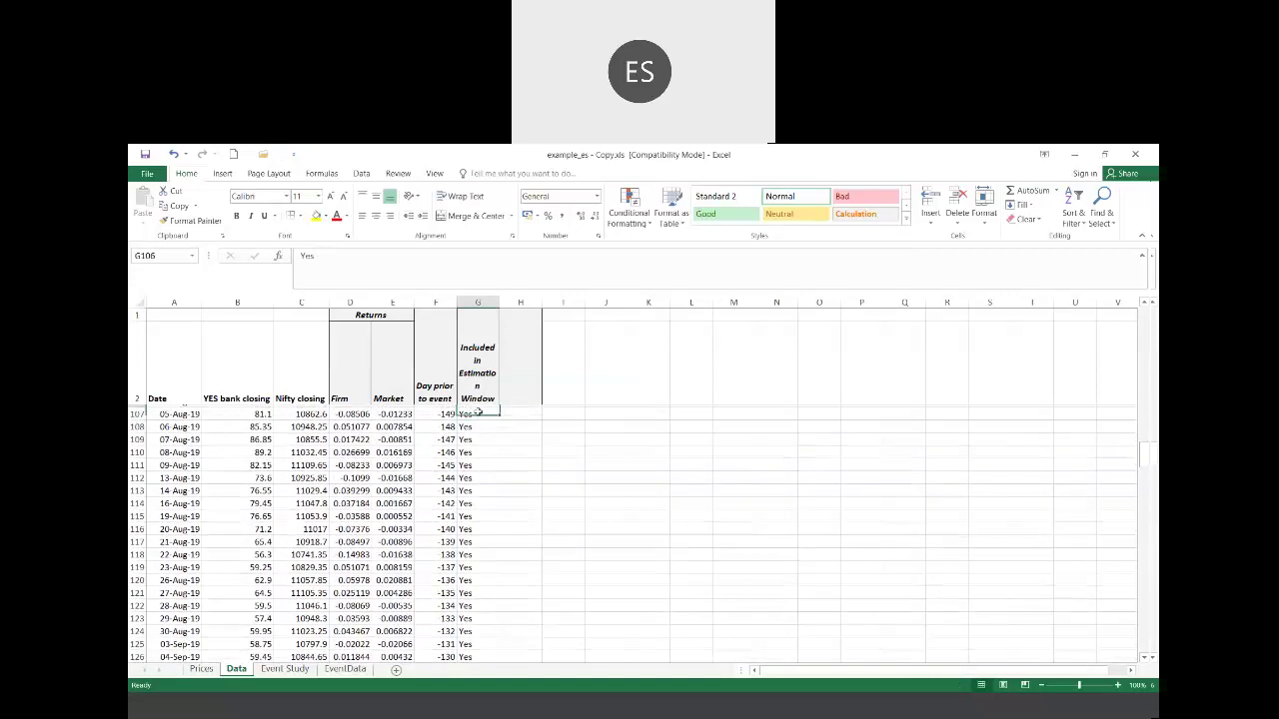
key(Up)
key(Up)
key(Up)
key(Up)
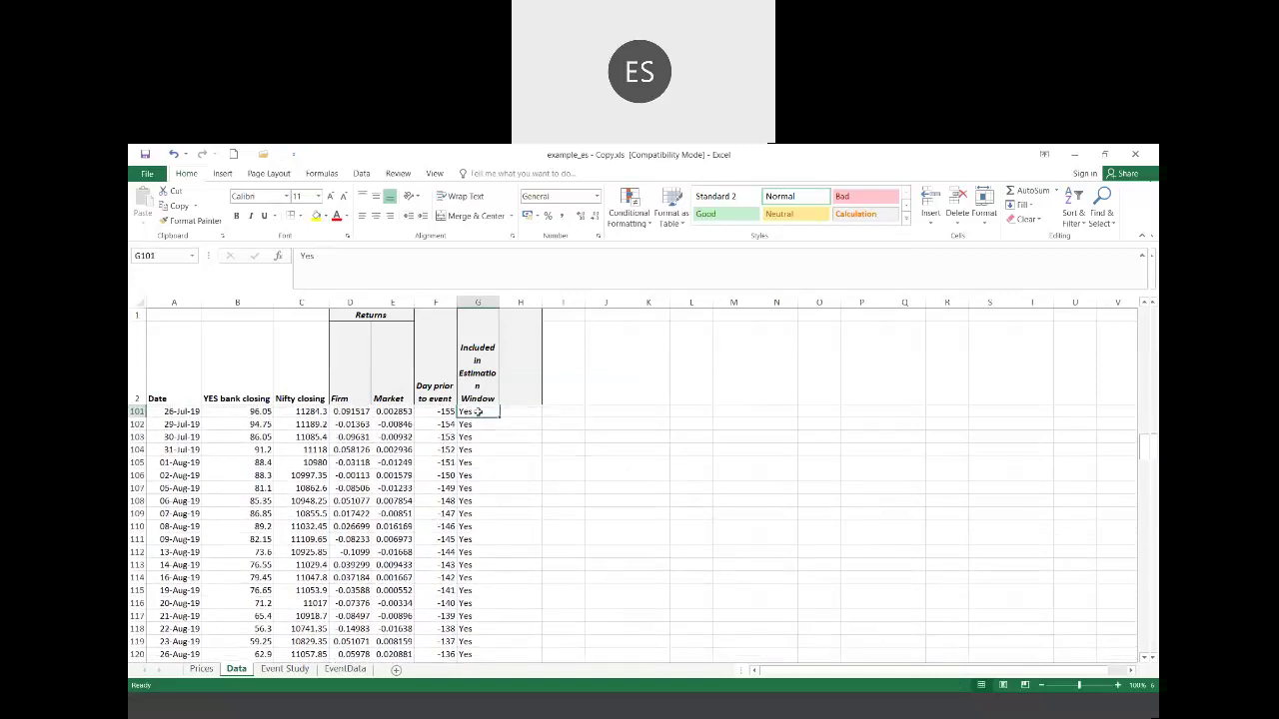
key(Up)
key(Up)
key(Up)
key(Up)
key(Up)
key(Up)
key(Up)
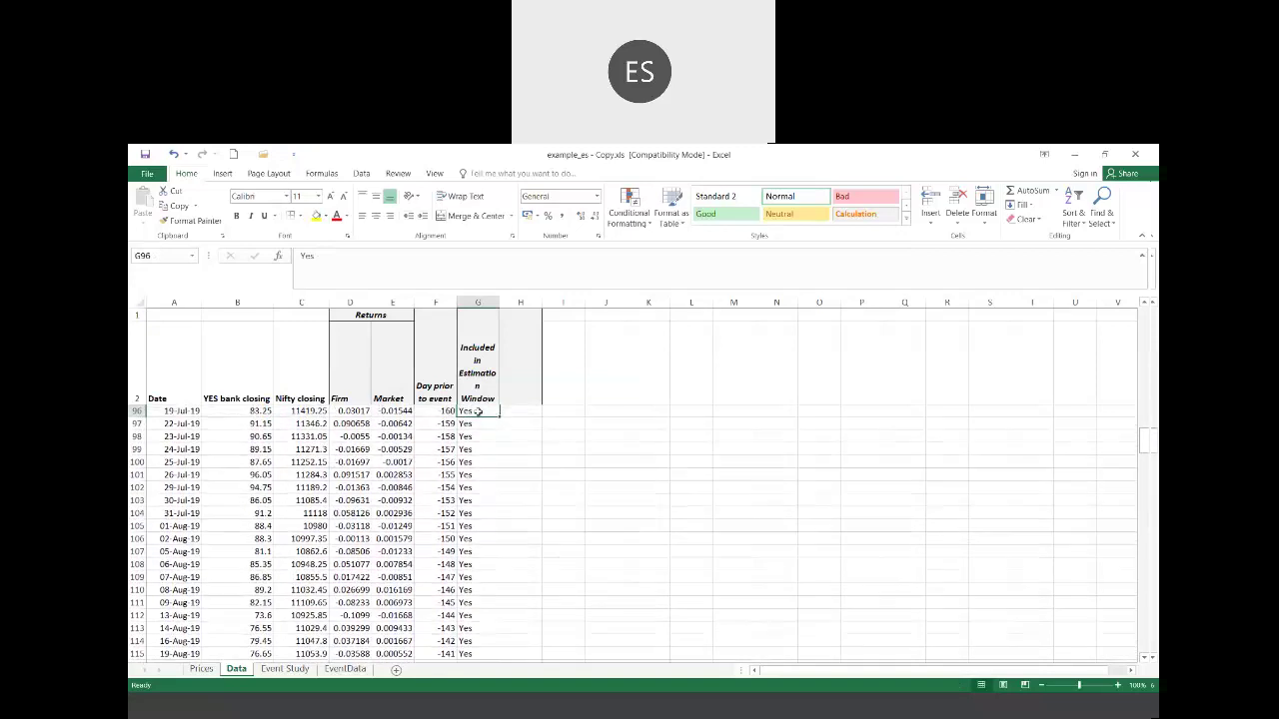
key(Down)
key(Down)
key(Down)
Step: Select G96:G125 and clear their Yes flags
key(shift+Down)
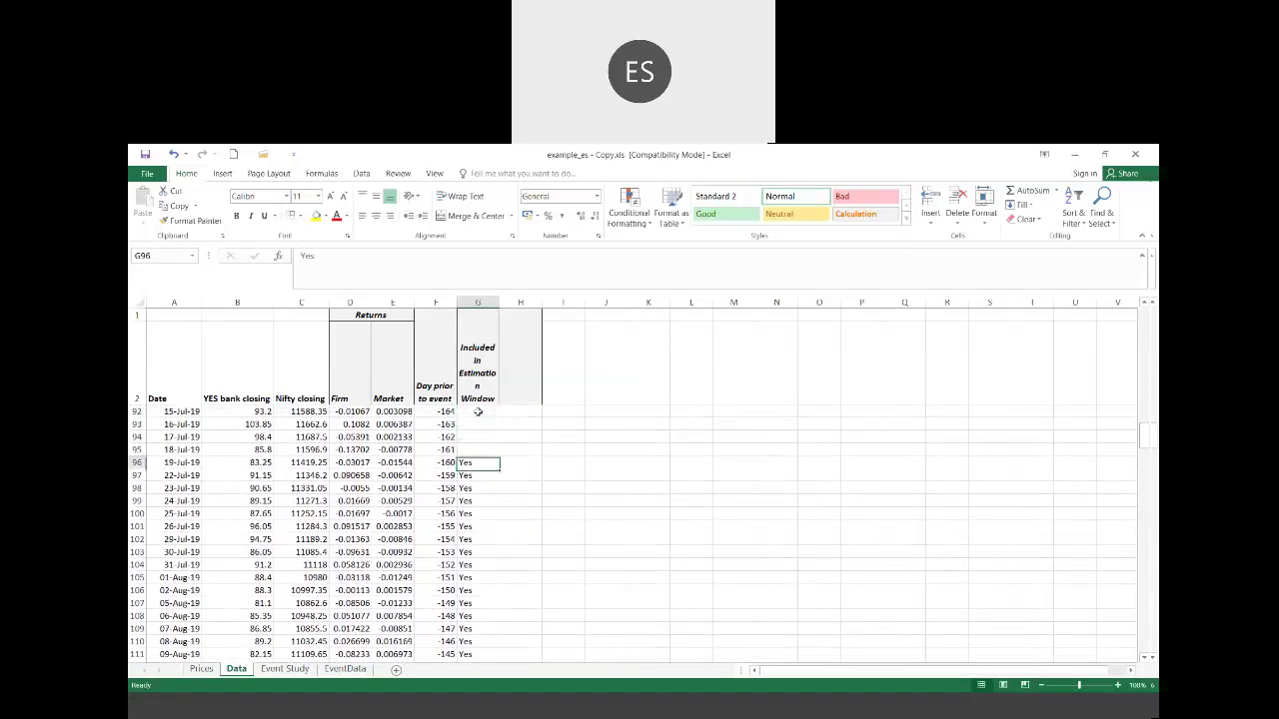
key(shift+Left)
key(shift+Right)
key(shift+Down)
key(shift+Down)
key(shift+Down)
key(shift+Down)
key(shift+Down)
key(shift+Down)
key(shift+Down)
key(shift+Down)
key(shift+Down)
key(shift+Down)
key(shift+Down)
key(shift+Down)
key(shift+Down)
key(shift+Down)
key(shift+Down)
key(shift+Down)
key(shift+Down)
key(shift+Down)
key(shift+Down)
key(shift+Down)
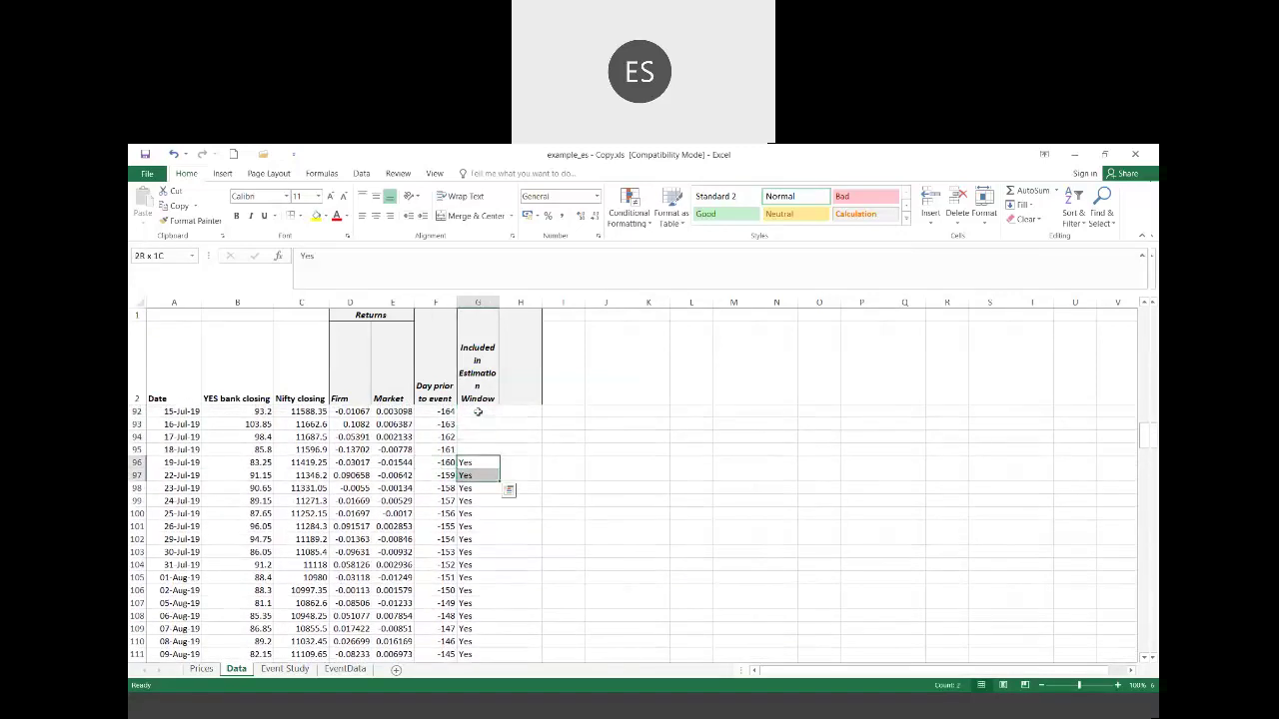
key(shift+Down)
key(shift+Down)
key(shift+Down)
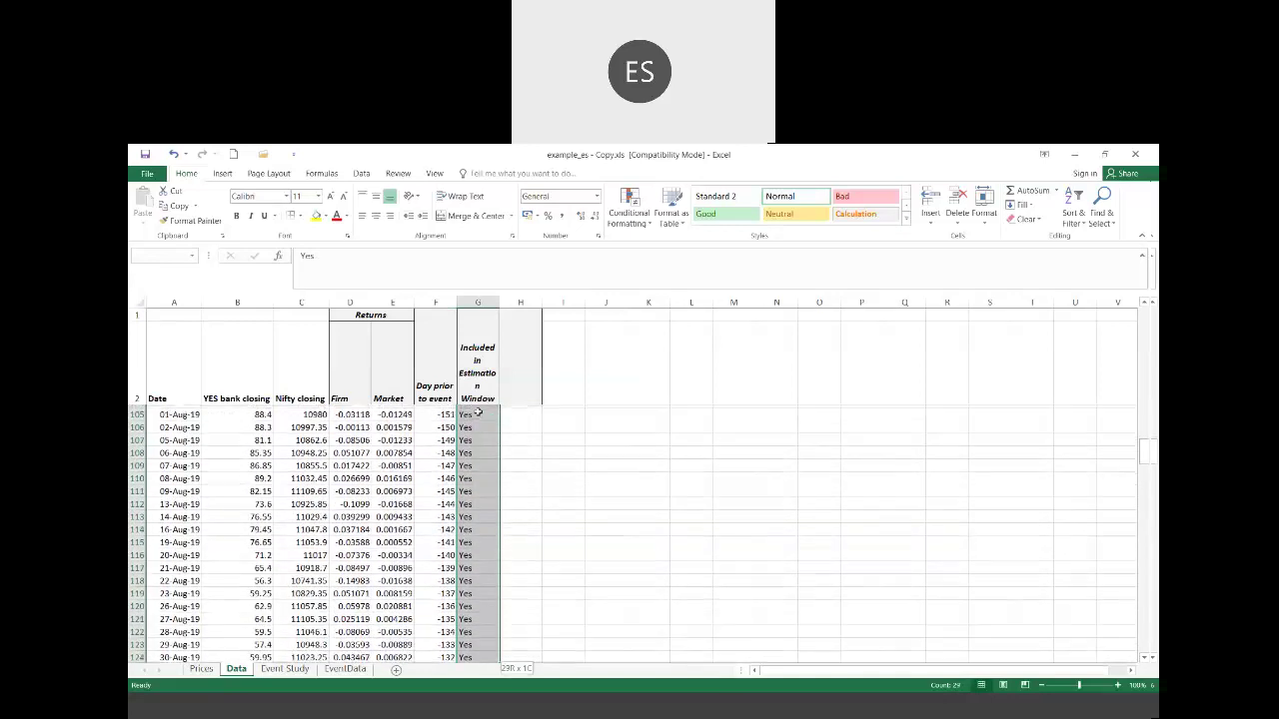
scroll(478, 411, down, 1)
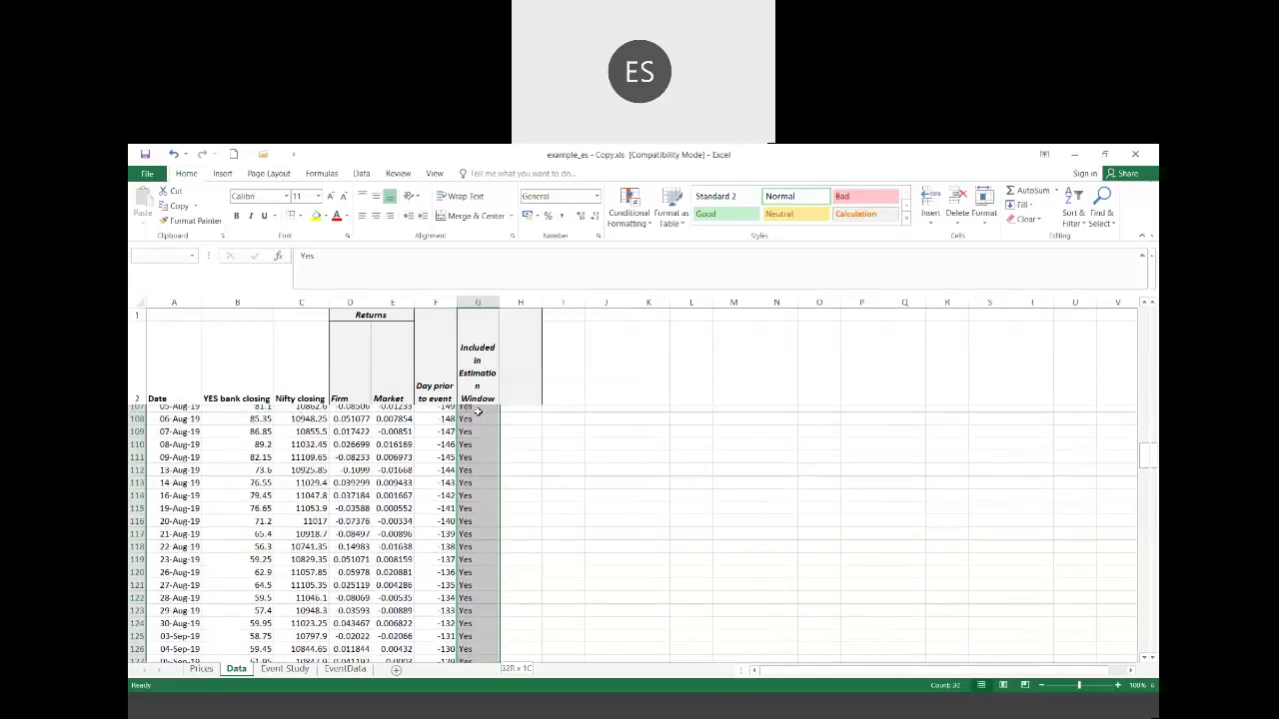
key(Delete)
Step: Return to G126, the Yes flag for day -130
key(Up)
key(Up)
key(Up)
key(Up)
key(Up)
key(Up)
key(Up)
key(Up)
key(Up)
key(Up)
key(Up)
key(Up)
key(Up)
key(Up)
key(Up)
key(Up)
key(Up)
key(Up)
key(Up)
key(Up)
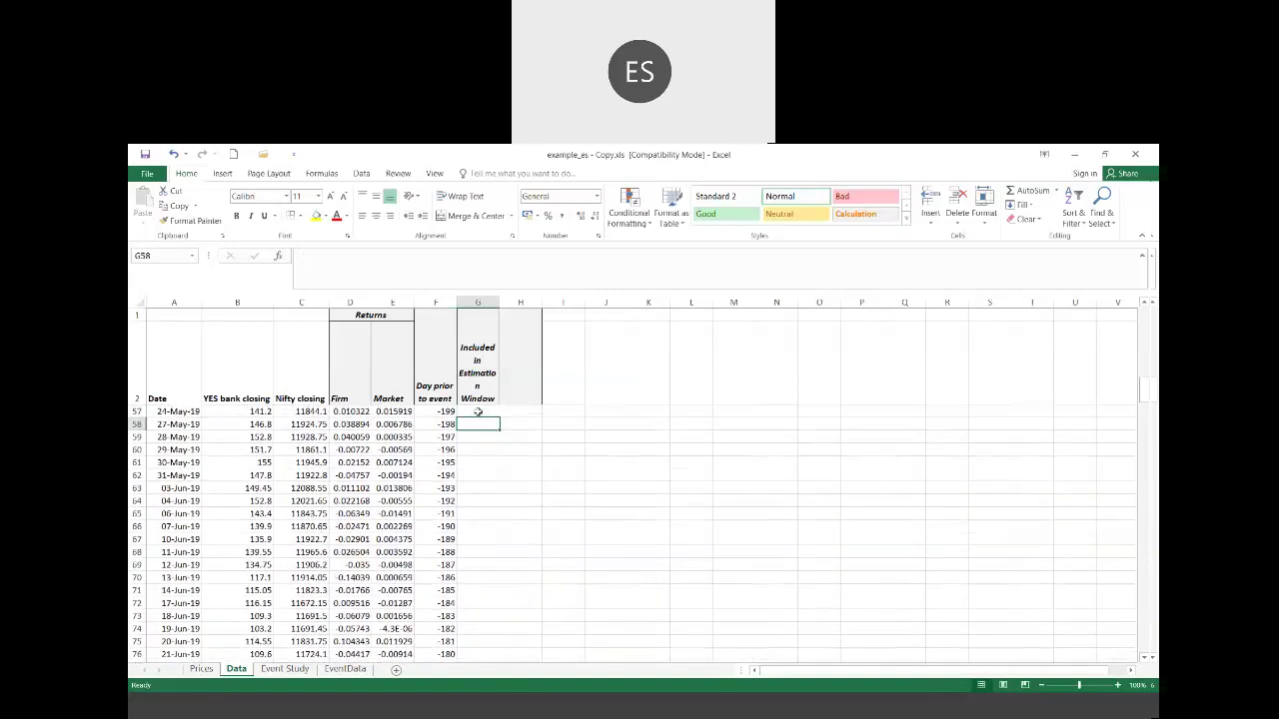
key(Left)
key(Page_Down)
key(Page_Down)
key(Page_Down)
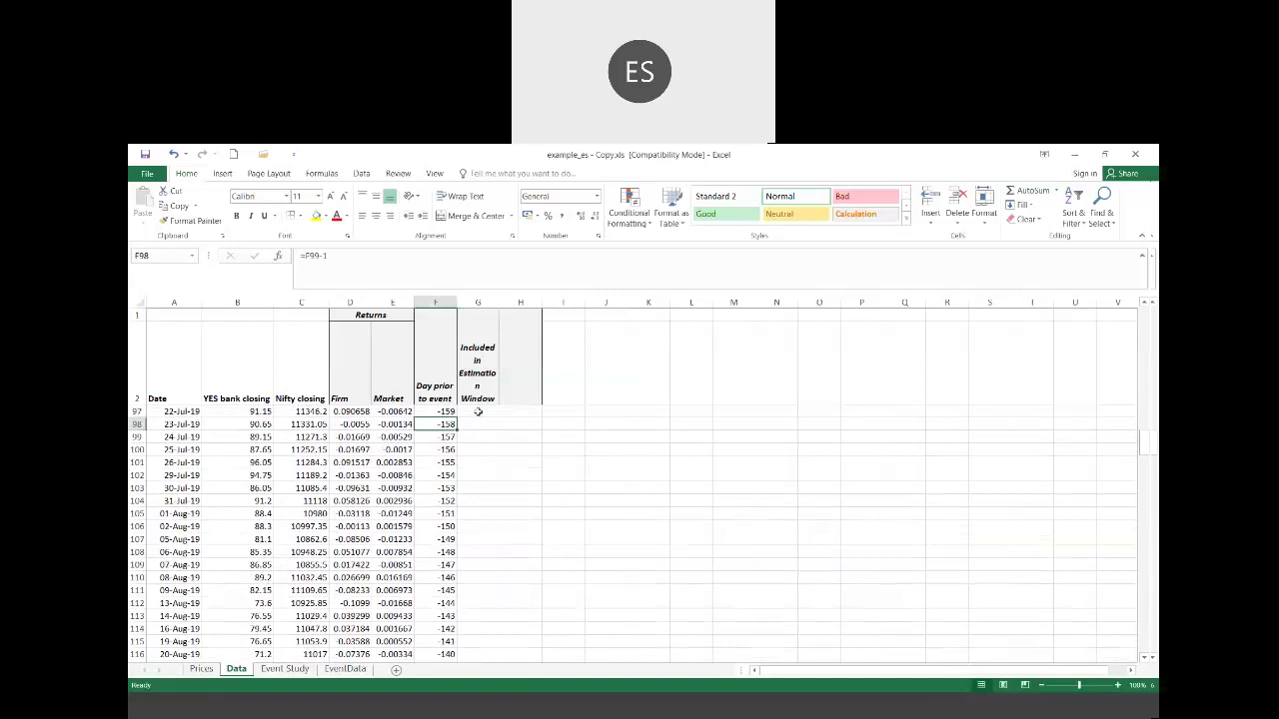
key(Down)
key(Down)
key(Down)
key(Down)
key(Down)
key(Down)
key(Down)
key(Down)
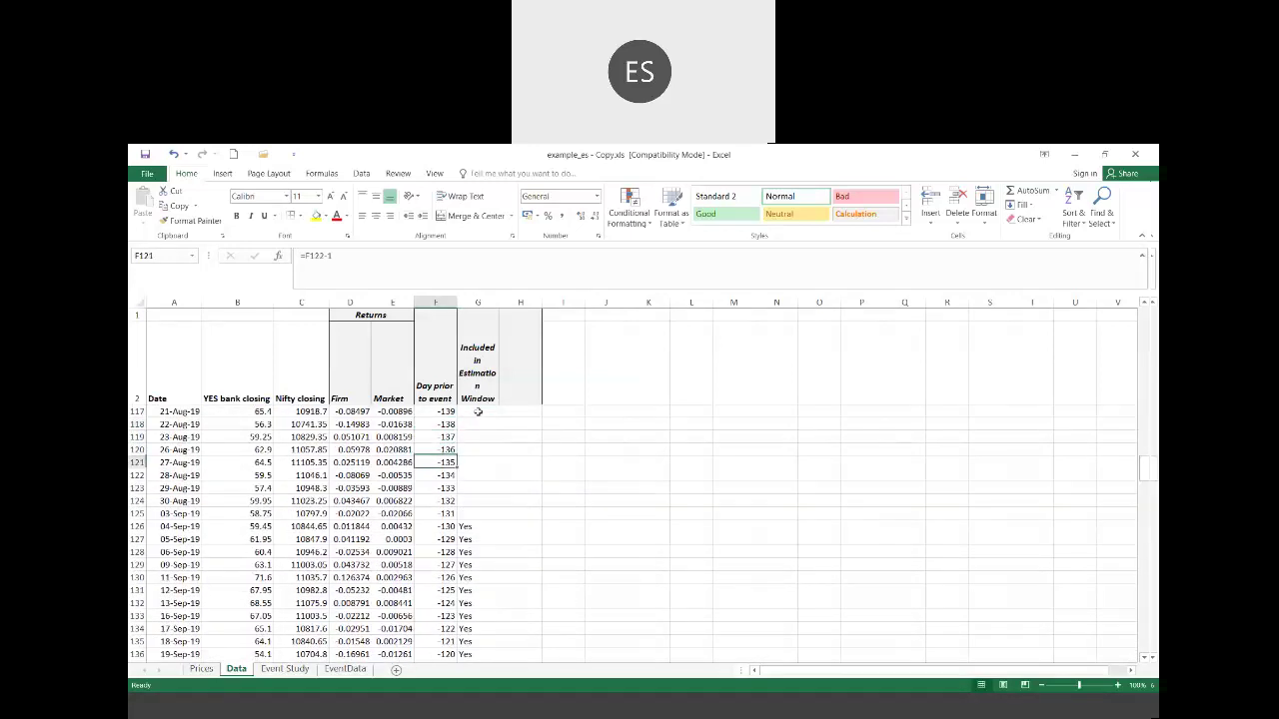
key(Right)
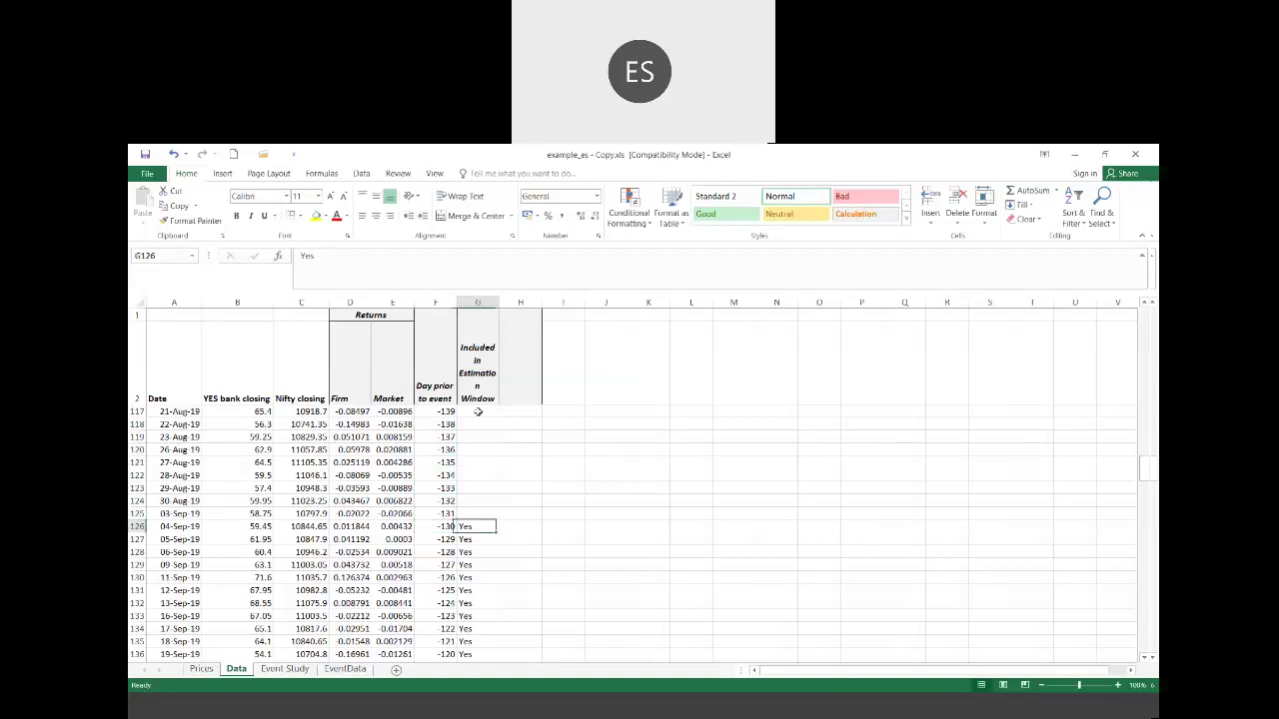
Step: Copy the Yes flag for day -130 from G126
key(Up)
key(Up)
key(Up)
key(Up)
key(Up)
key(Up)
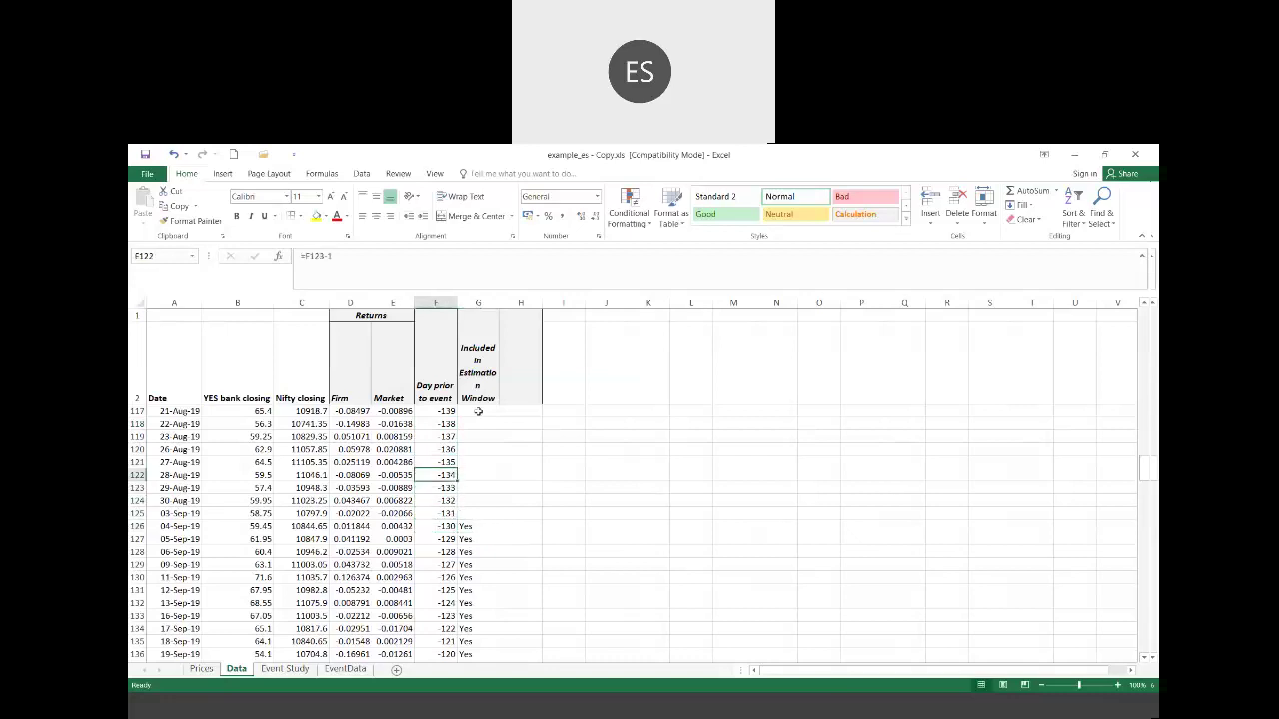
key(Down)
key(Down)
key(Down)
key(Down)
key(Down)
key(Down)
key(Right)
key(ctrl+c)
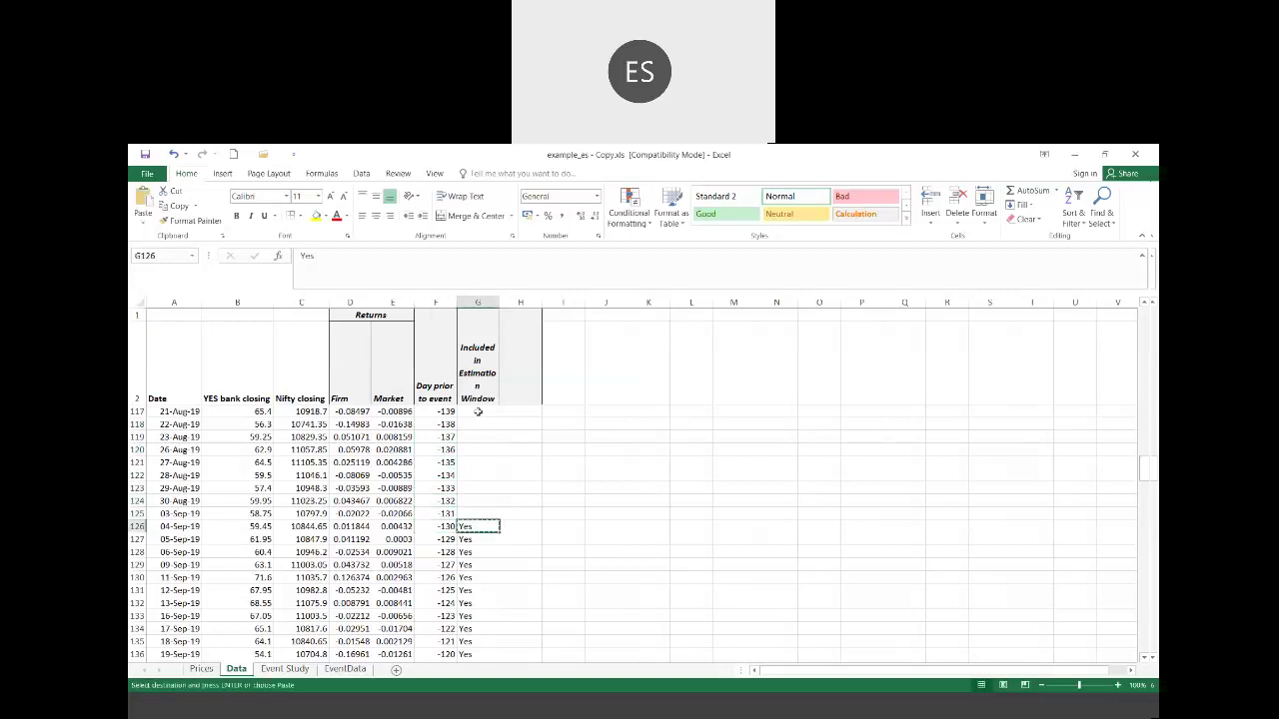
key(Left)
key(Right)
Step: Paste Yes into G116:G125, flagging days -140 through -131
key(Up)
key(shift+Up)
key(shift+Up)
key(shift+Up)
key(shift+Up)
key(shift+Up)
key(shift+Up)
key(shift+Up)
key(shift+Up)
key(shift+Up)
key(shift+Up)
key(shift+Up)
key(shift+Up)
key(shift+Up)
key(shift+Up)
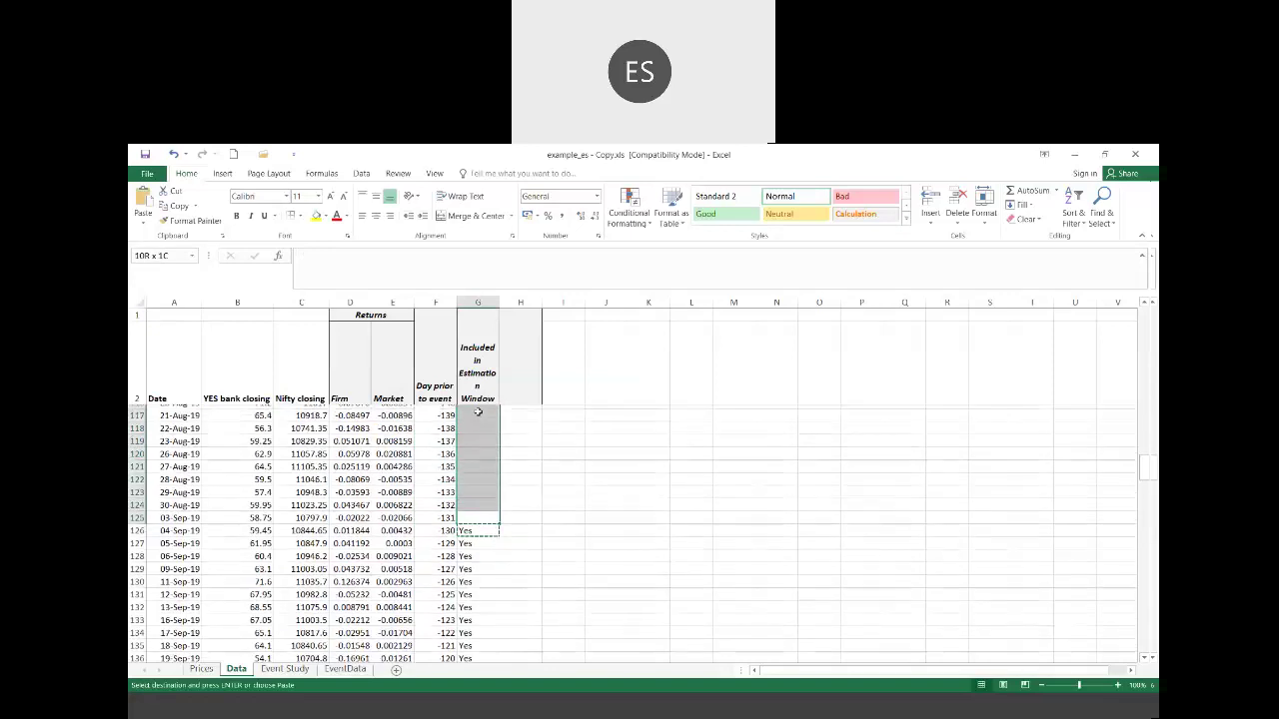
key(shift+Up)
key(shift+Up)
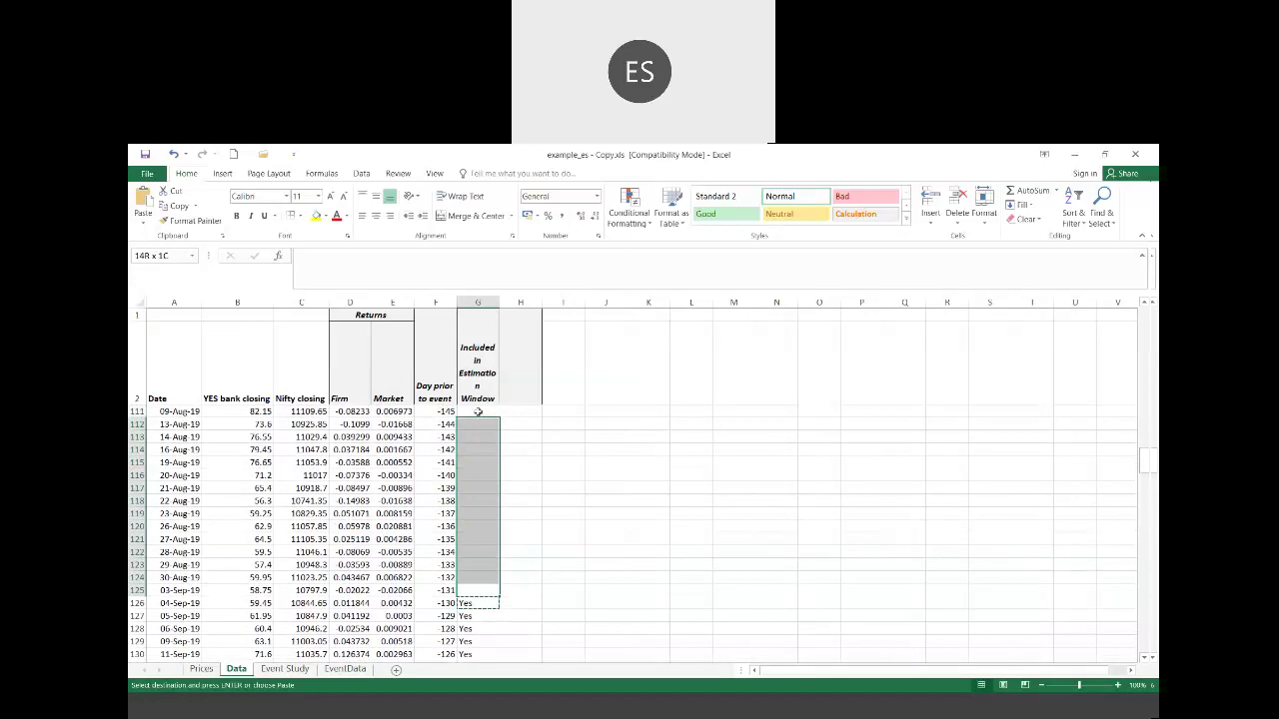
key(shift+Up)
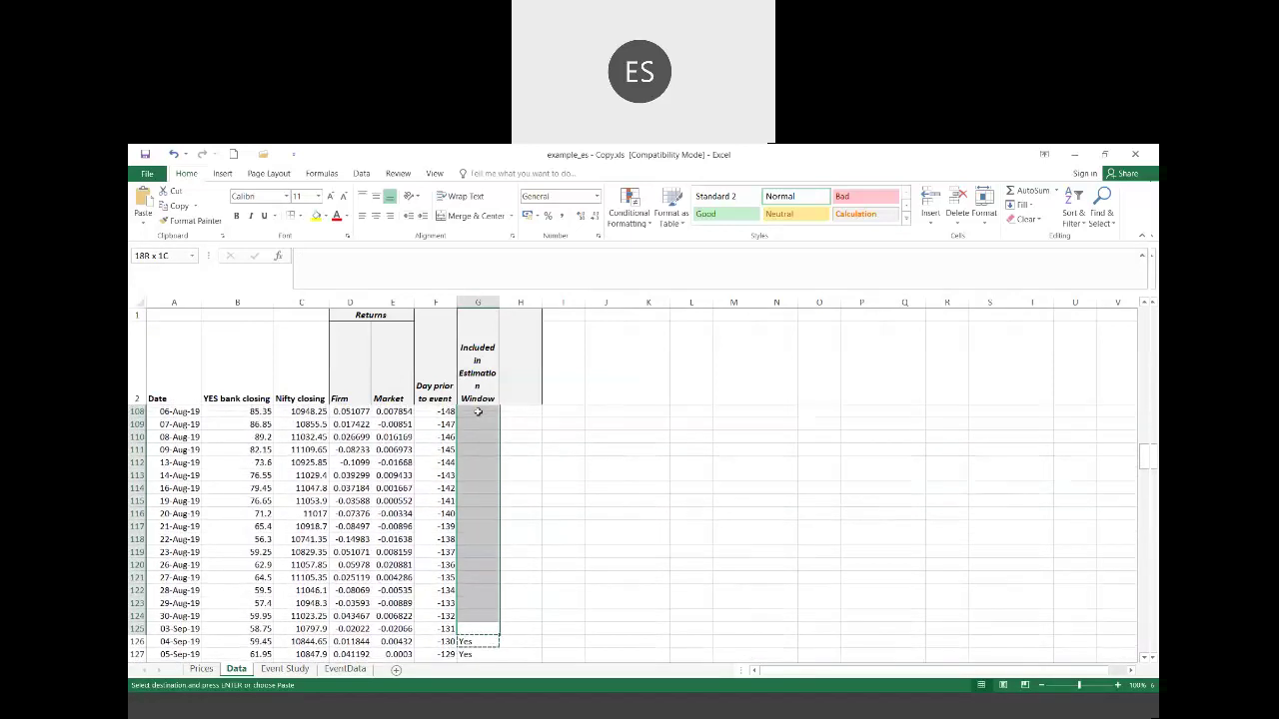
key(shift+Down)
key(shift+Down)
key(shift+Down)
key(shift+Down)
key(shift+Down)
key(shift+Down)
key(shift+Down)
key(shift+Down)
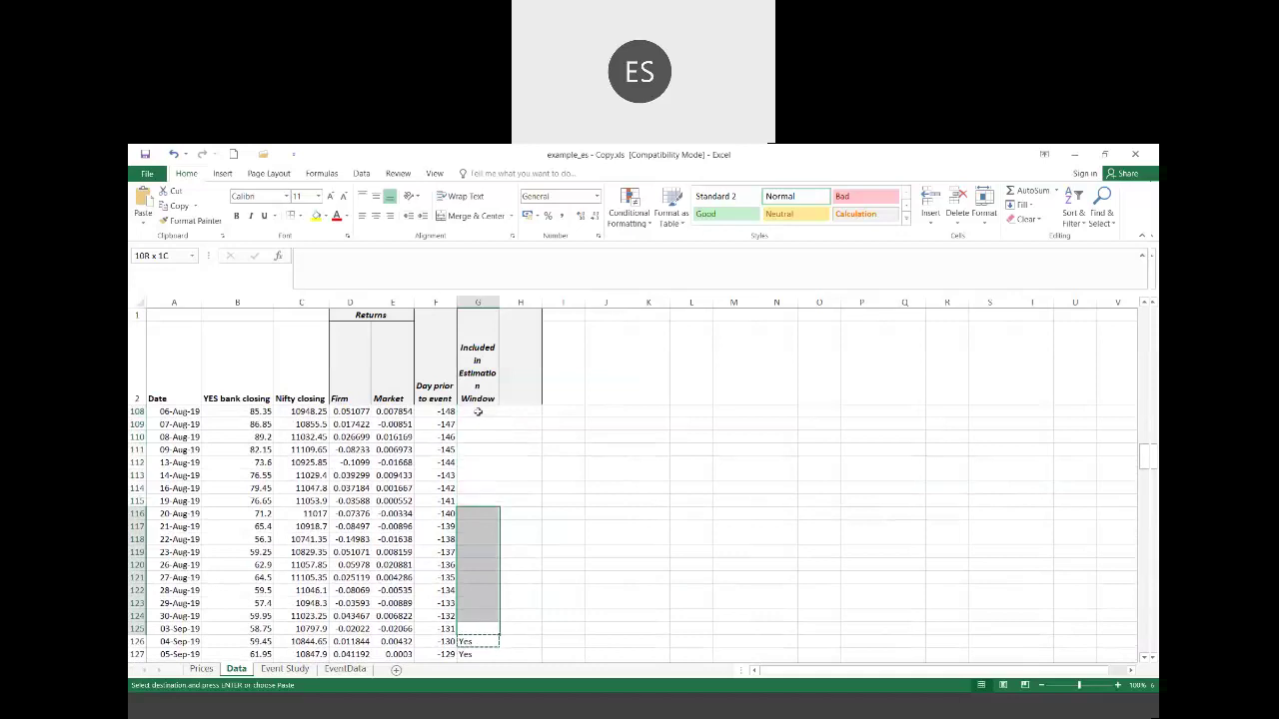
key(ctrl+v)
key(Left)
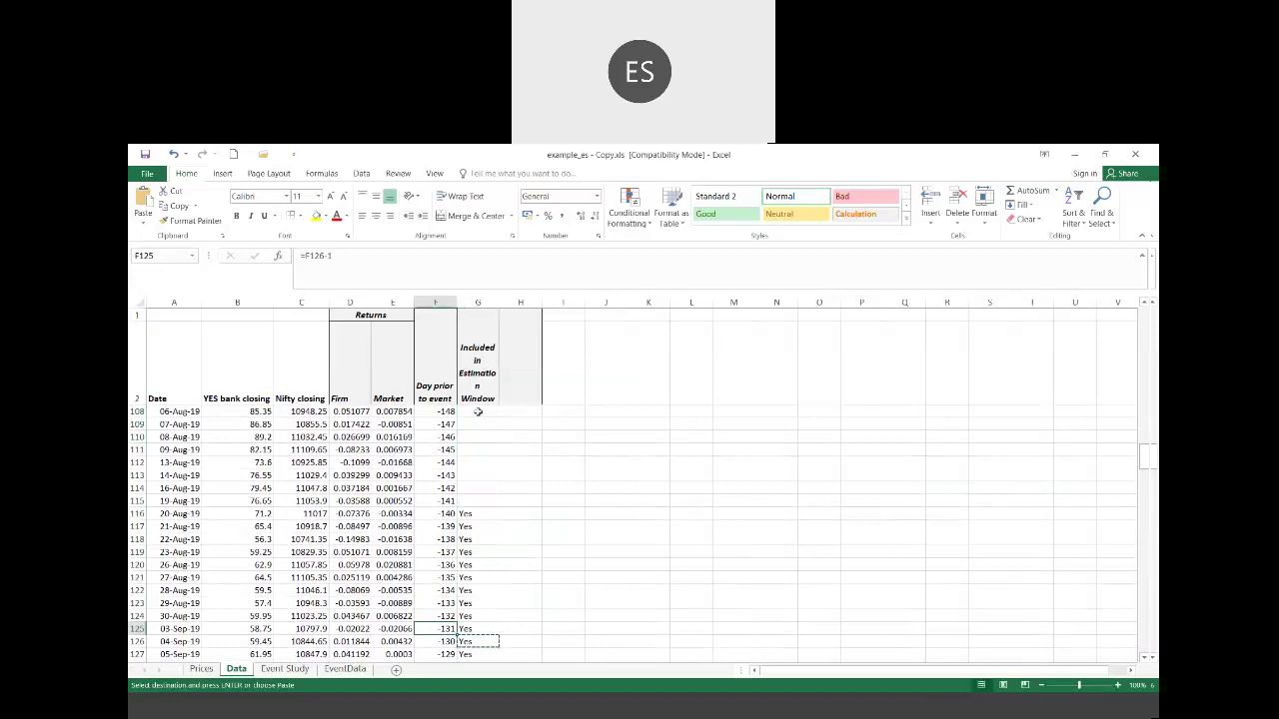
key(Left)
key(Left)
key(Up)
key(Up)
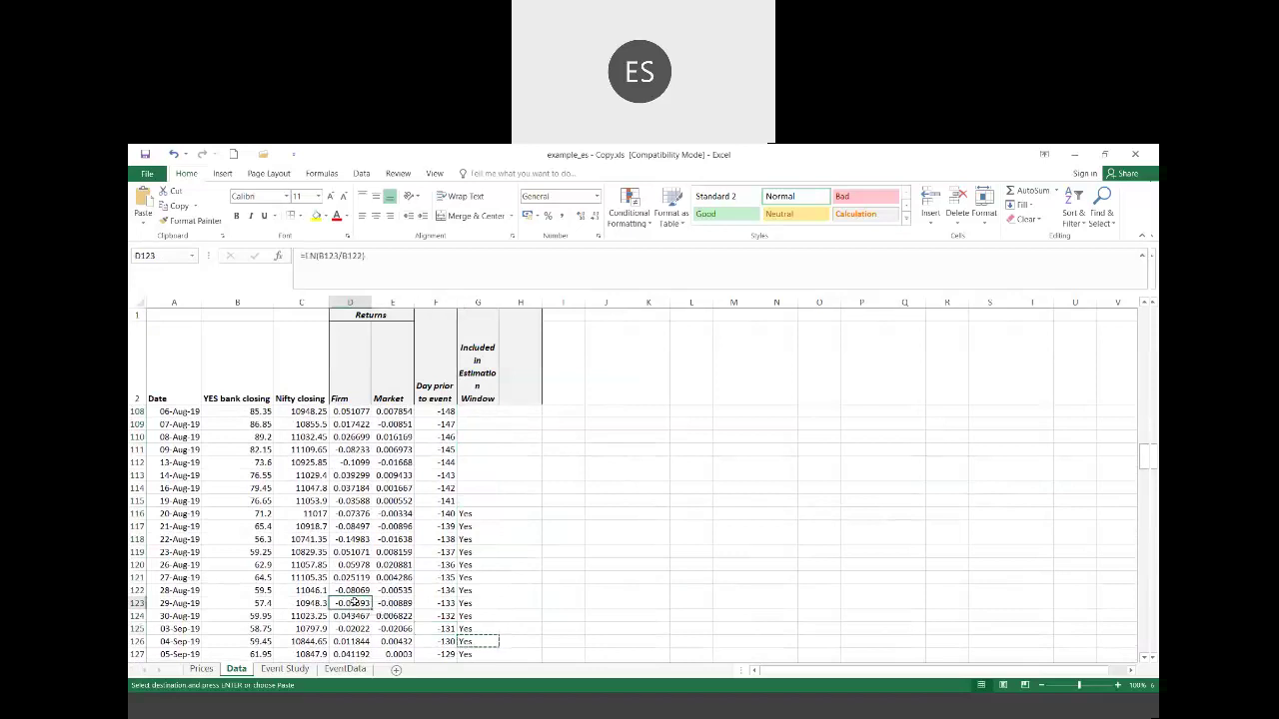
Step: Select D116:G245 across the Firm, Market, day and Included columns and fill it yellow
key(Up)
key(Up)
key(Up)
key(Up)
key(Up)
key(Up)
key(Up)
key(Left)
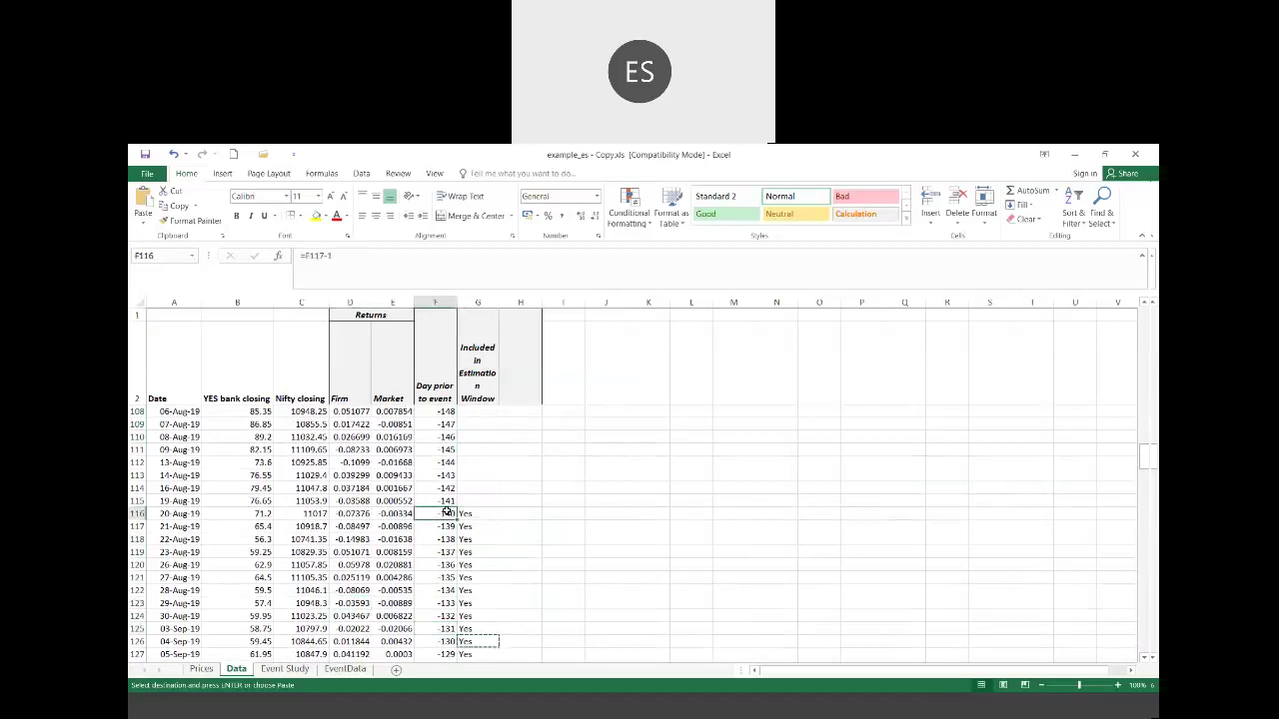
key(Right)
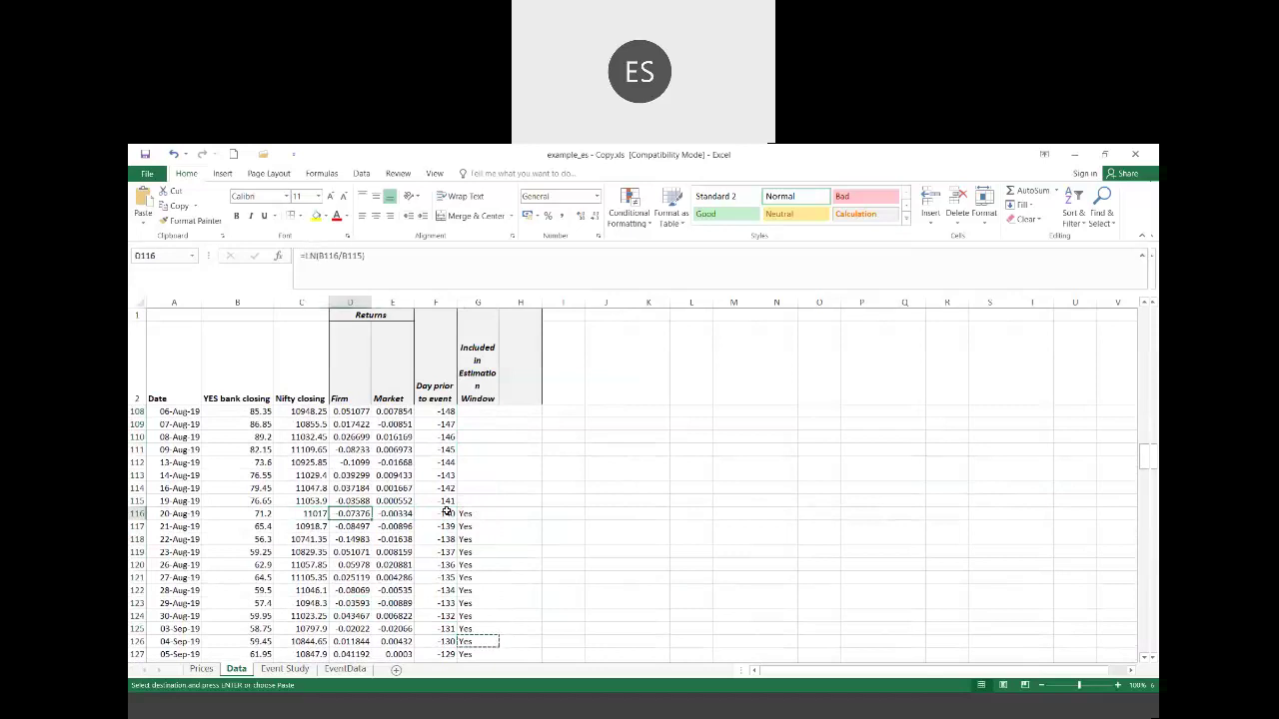
key(shift+Right)
key(shift+Right)
key(shift+Right)
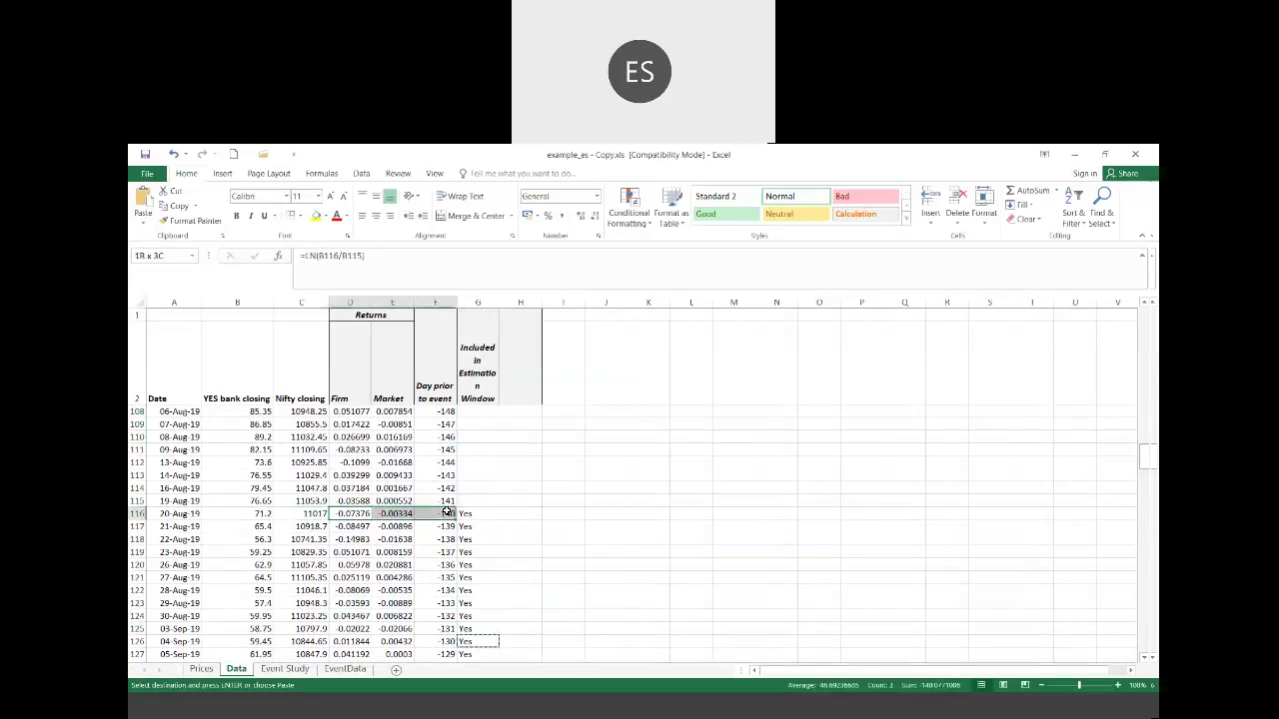
key(shift+Down)
key(shift+Down)
key(shift+Down)
key(shift+Down)
key(shift+Down)
key(shift+Down)
key(shift+Down)
key(shift+Down)
key(shift+Down)
key(shift+Down)
key(shift+Down)
key(shift+Down)
key(shift+Down)
key(shift+Down)
key(shift+Down)
key(shift+Down)
key(shift+Down)
key(shift+Down)
key(shift+Down)
key(shift+Down)
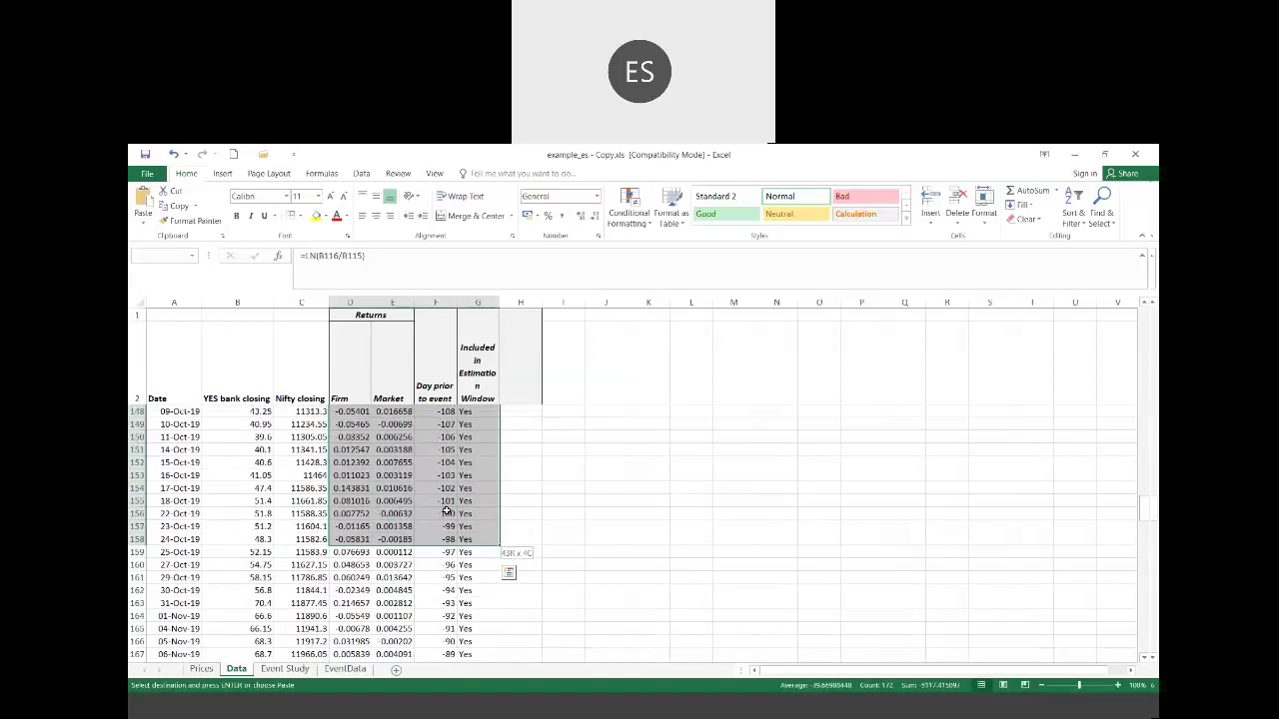
key(shift+Down)
key(shift+Down)
key(shift+Down)
key(shift+Down)
key(shift+Down)
key(shift+Down)
key(shift+Down)
key(shift+Down)
key(shift+Down)
key(shift+Down)
key(shift+Down)
key(shift+Down)
key(shift+Down)
key(shift+Down)
key(shift+Down)
key(shift+Down)
key(shift+Down)
key(shift+Down)
key(shift+Down)
key(shift+Down)
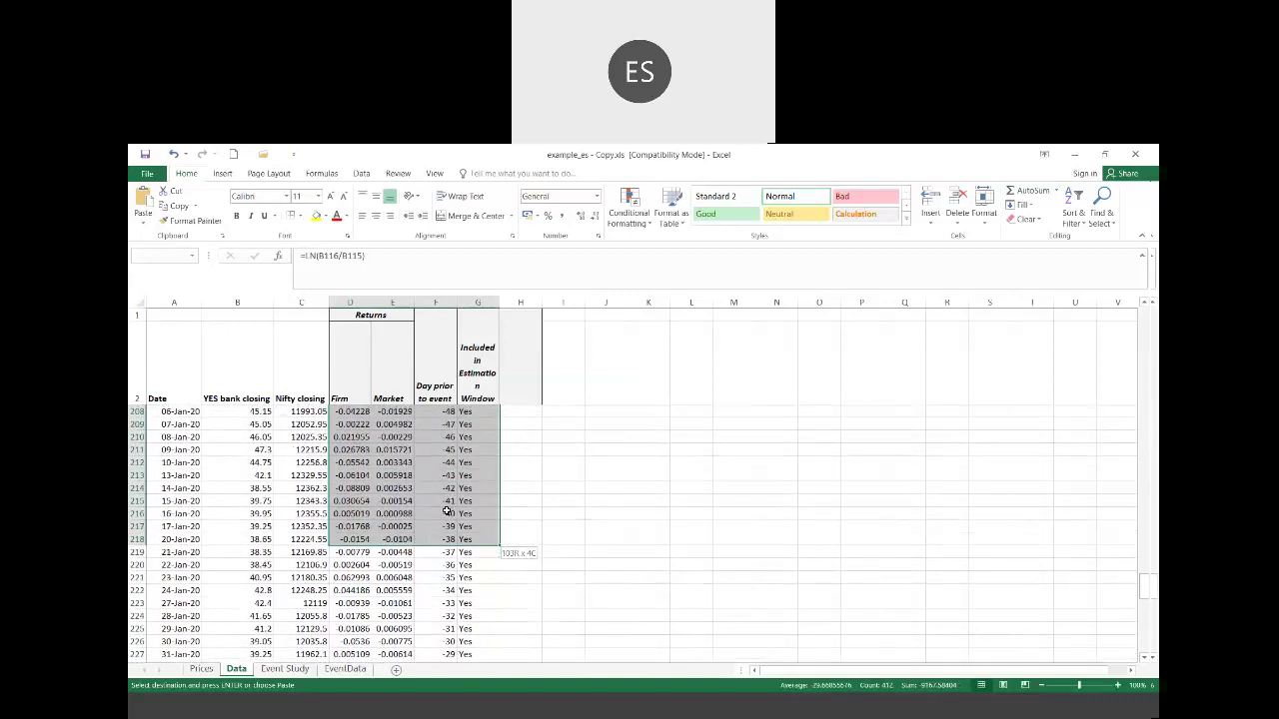
key(shift+Down)
key(shift+Down)
key(shift+Down)
key(shift+Down)
key(shift+Down)
key(shift+Down)
key(shift+Down)
key(shift+Down)
key(shift+Down)
key(shift+Down)
key(shift+Down)
key(shift+Down)
key(shift+Down)
key(shift+Down)
key(shift+Down)
key(shift+Down)
key(shift+Down)
key(shift+Down)
key(shift+Down)
key(shift+Down)
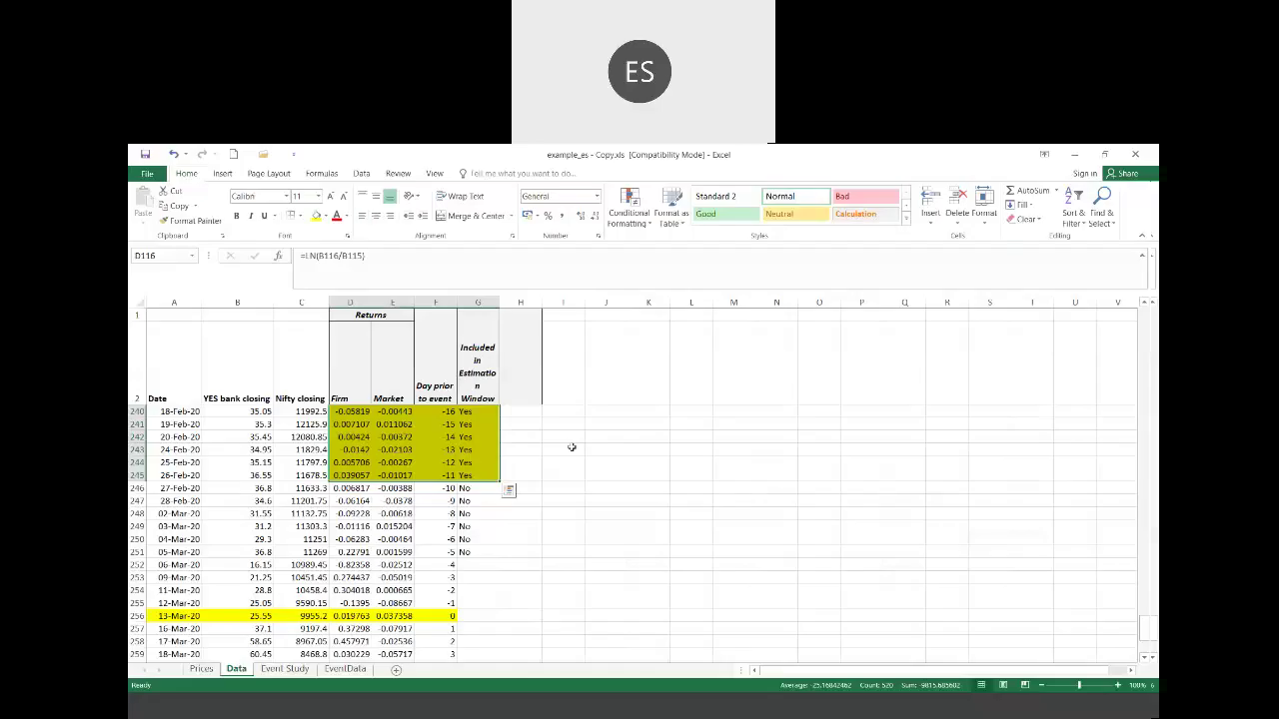
mouse_move(544, 419)
mouse_down()
mouse_move(545, 394)
mouse_move(545, 420)
mouse_up()
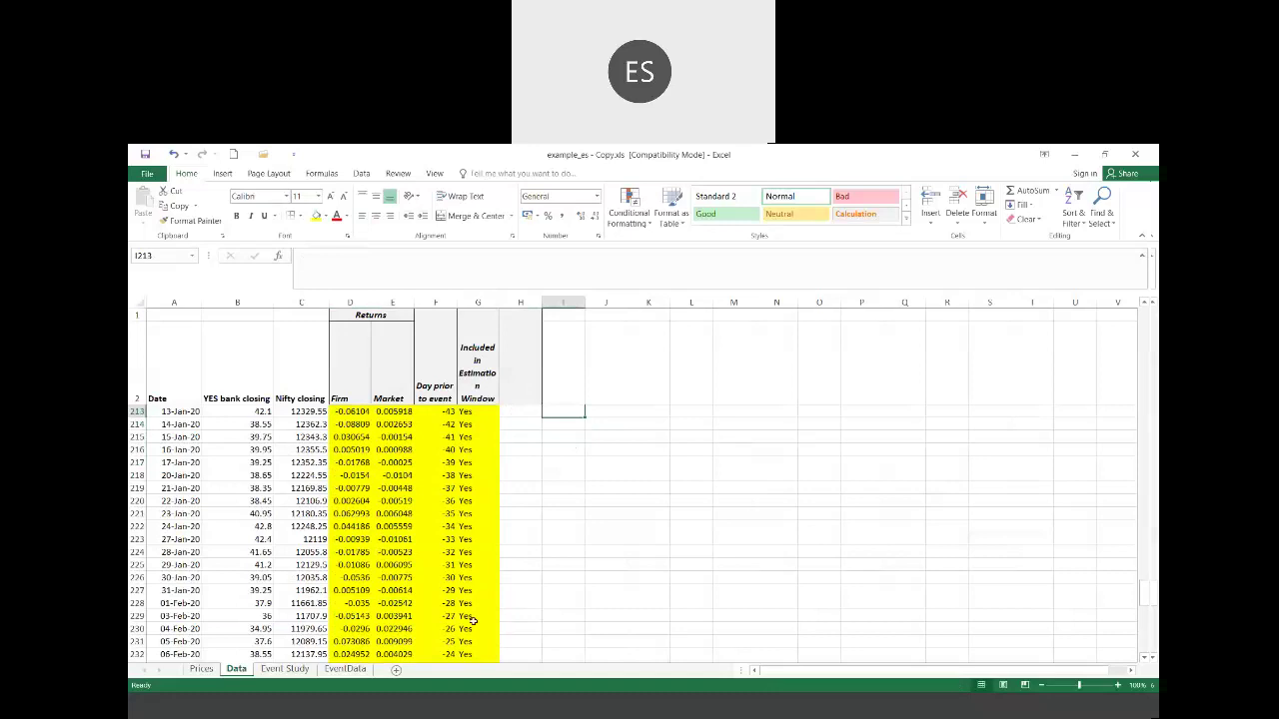
Step: Open the Event Study sheet and review its table: t from -10, first date 27-Feb-20, Firm cells
click(279, 669)
click(395, 424)
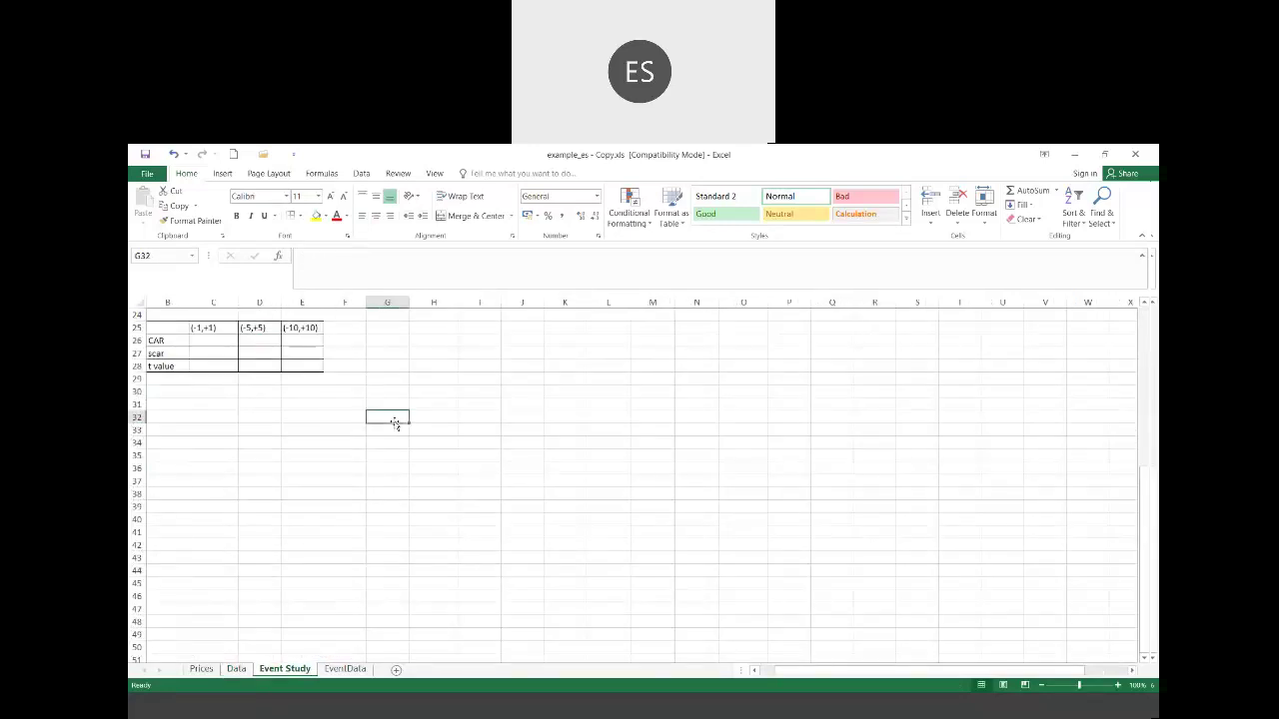
scroll(395, 424, up, 8)
click(391, 420)
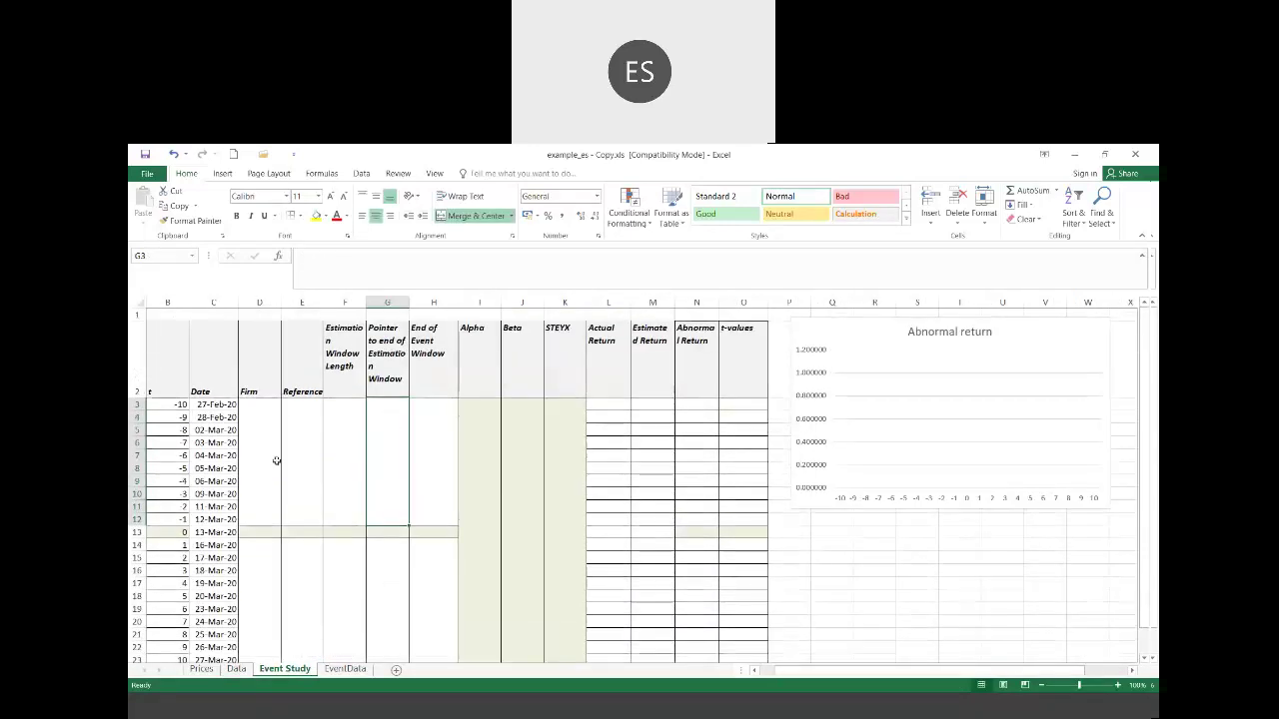
click(169, 403)
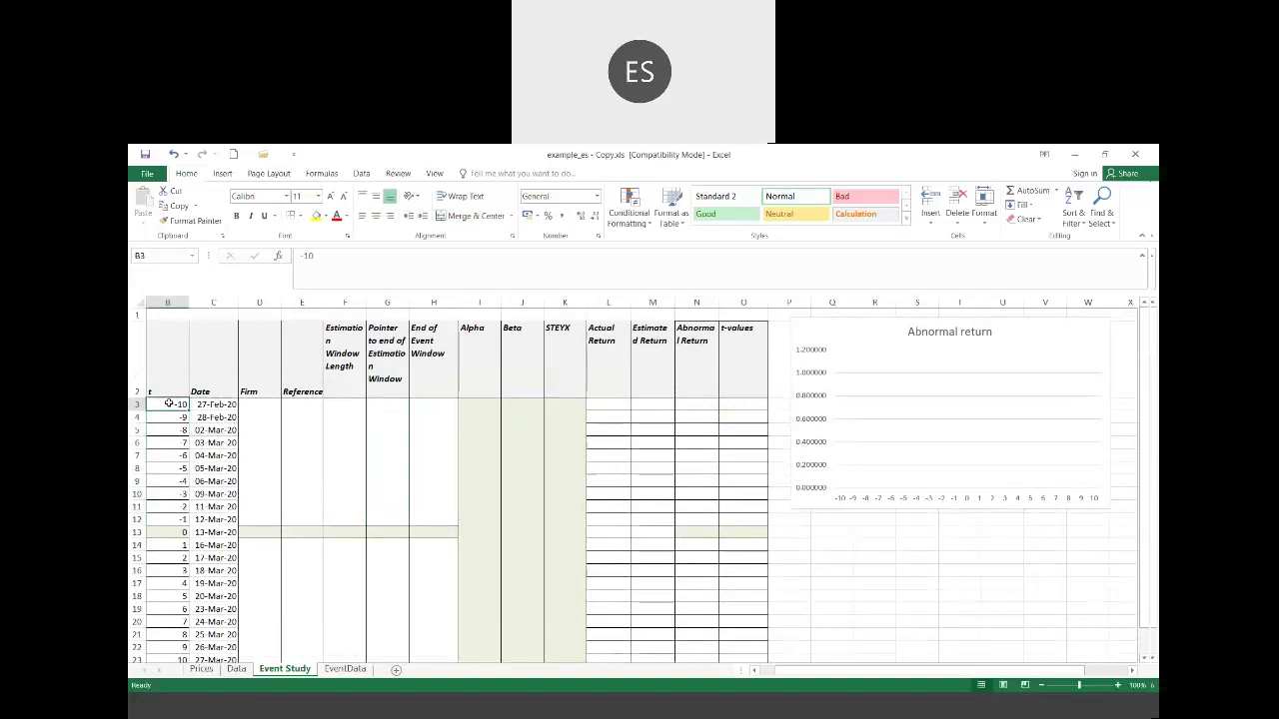
click(158, 384)
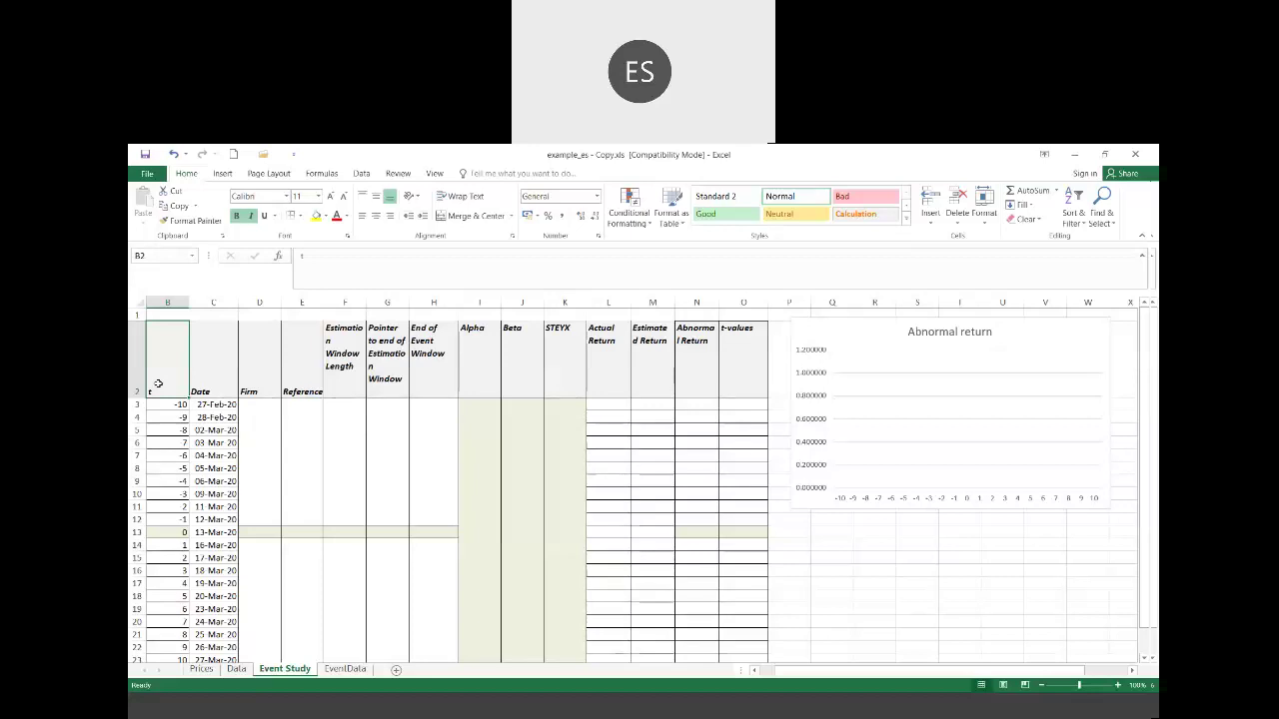
key(Down)
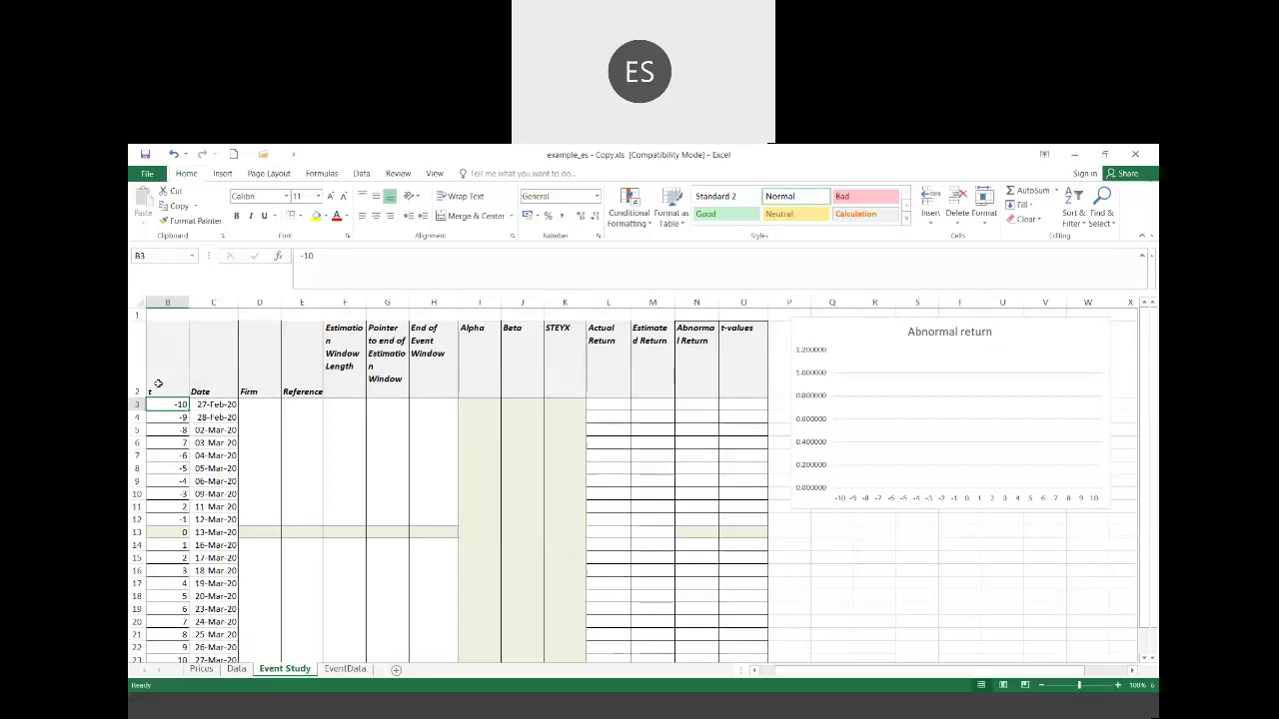
key(Right)
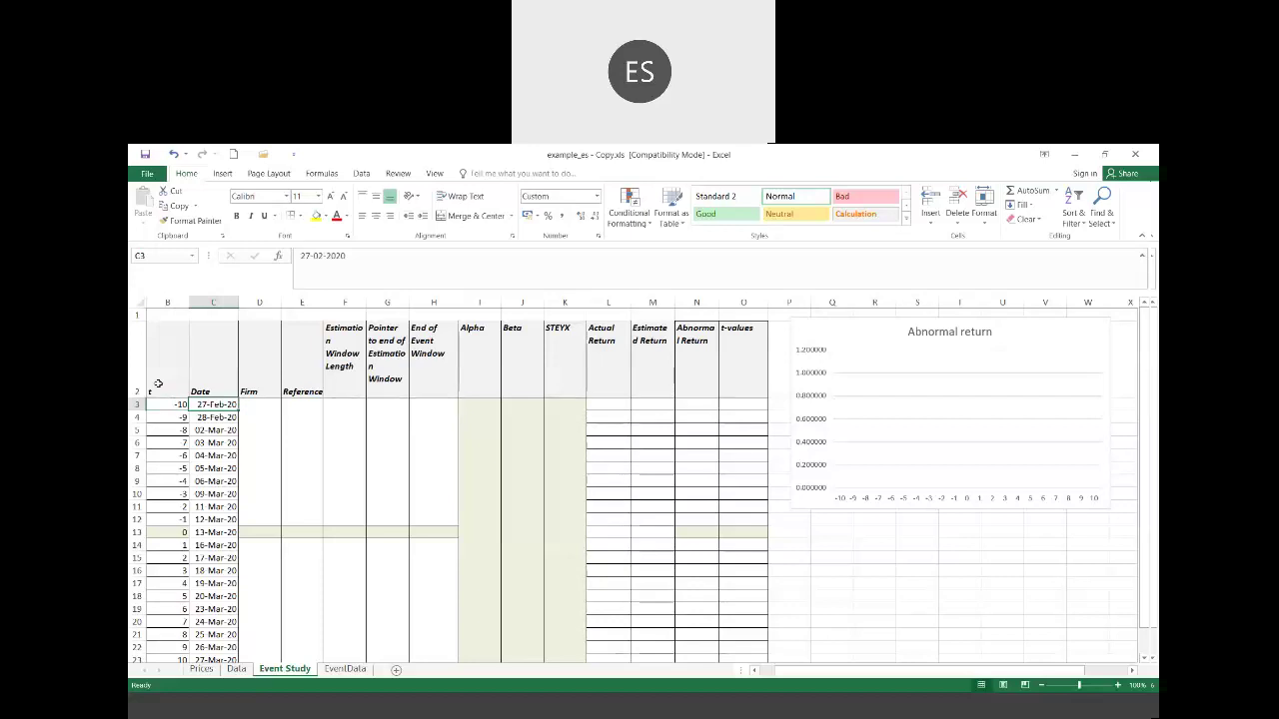
key(Right)
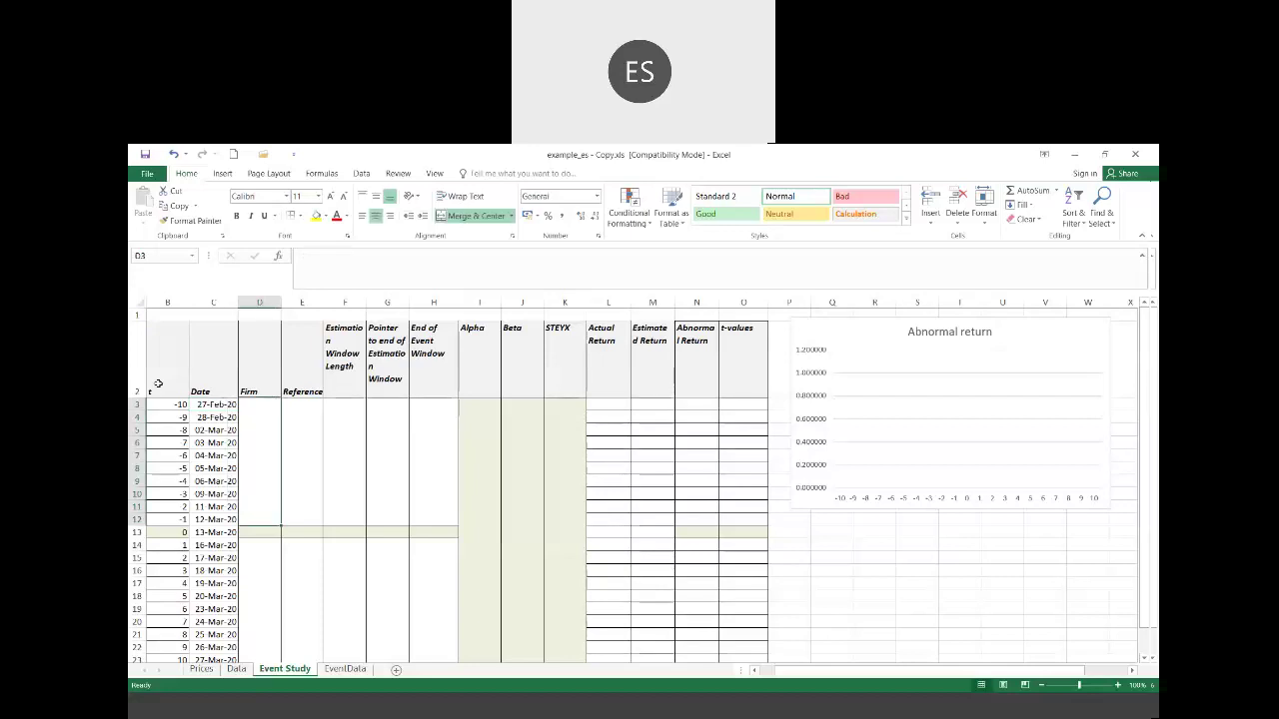
key(Down)
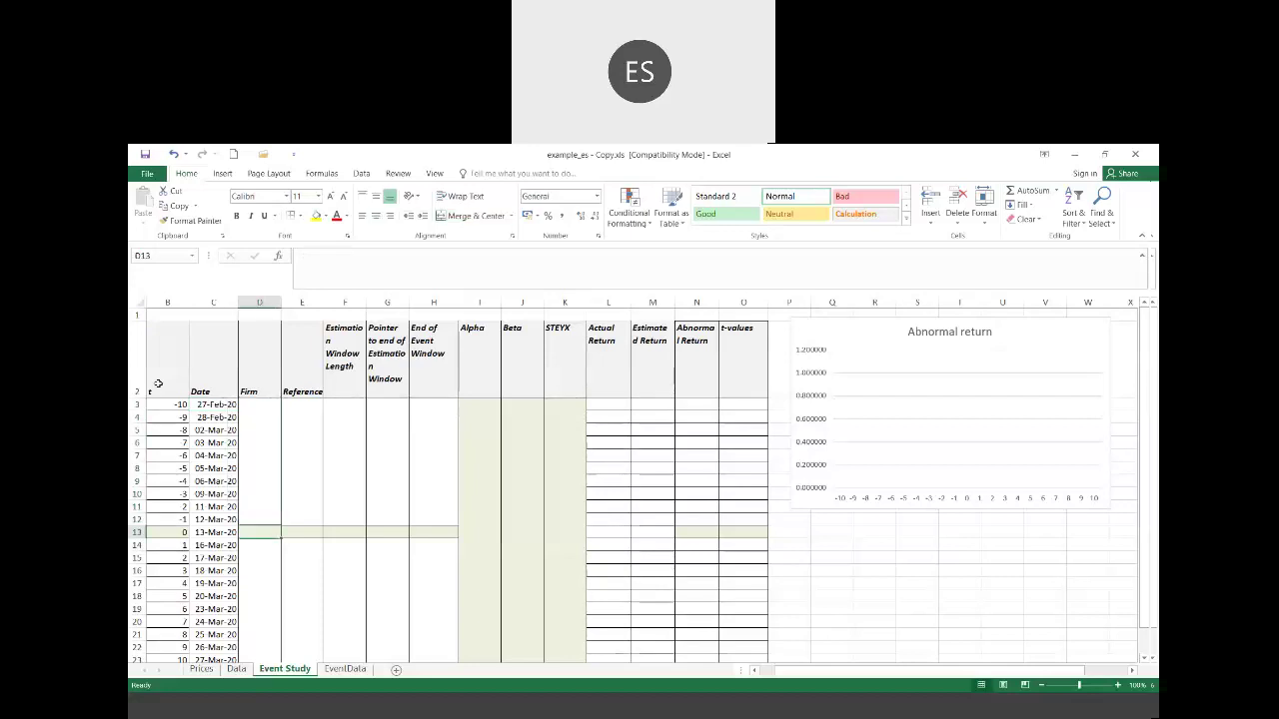
Step: Link the event row's Firm cell to EventData's firm name so it shows Yes Bank
click(351, 672)
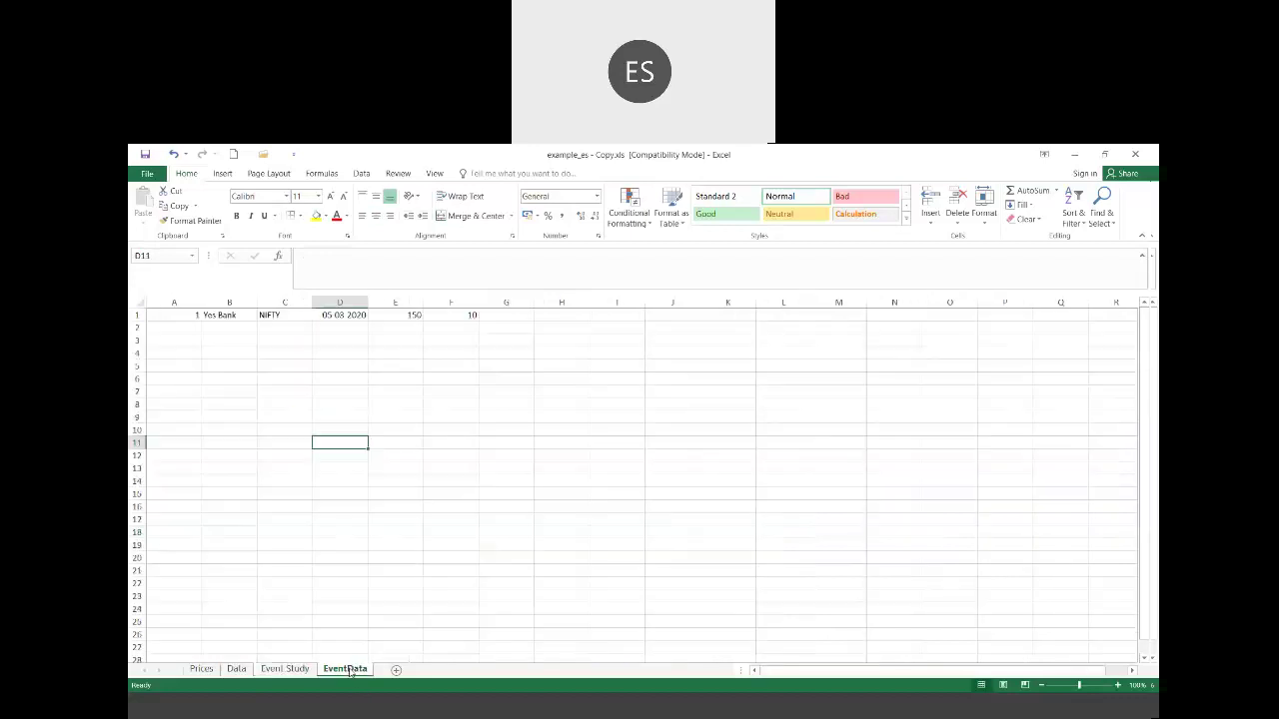
click(222, 313)
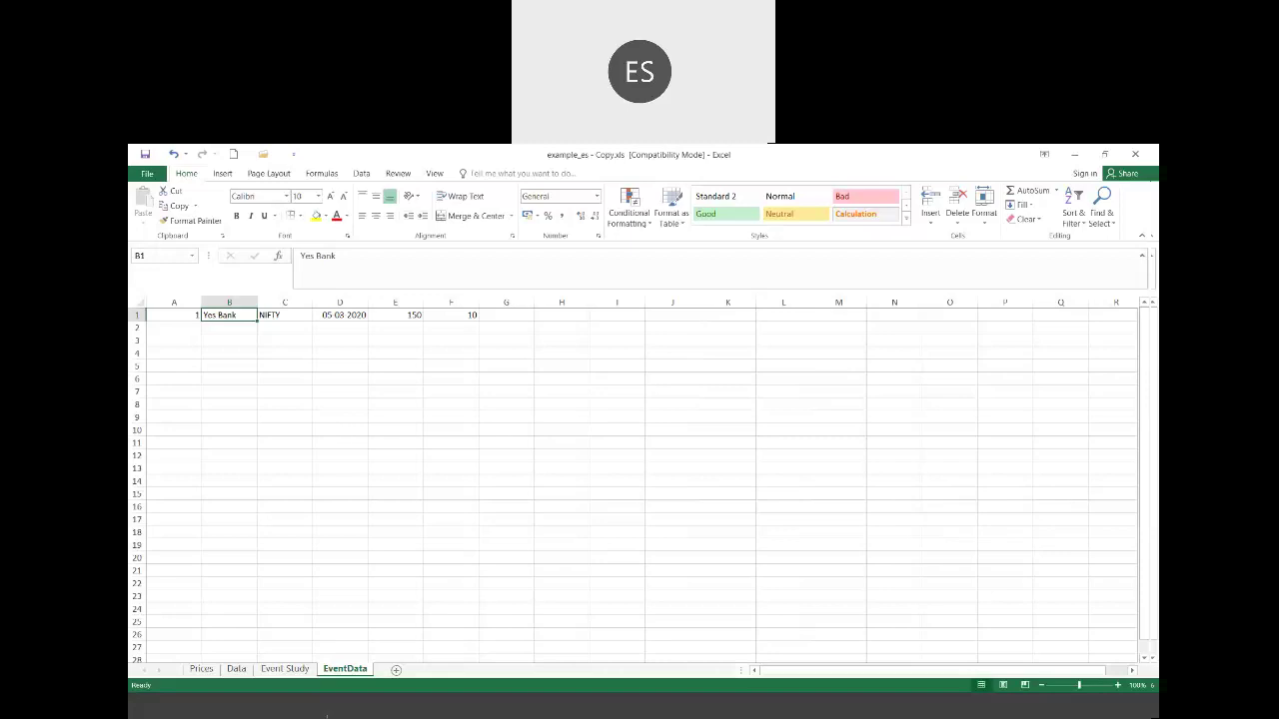
click(283, 668)
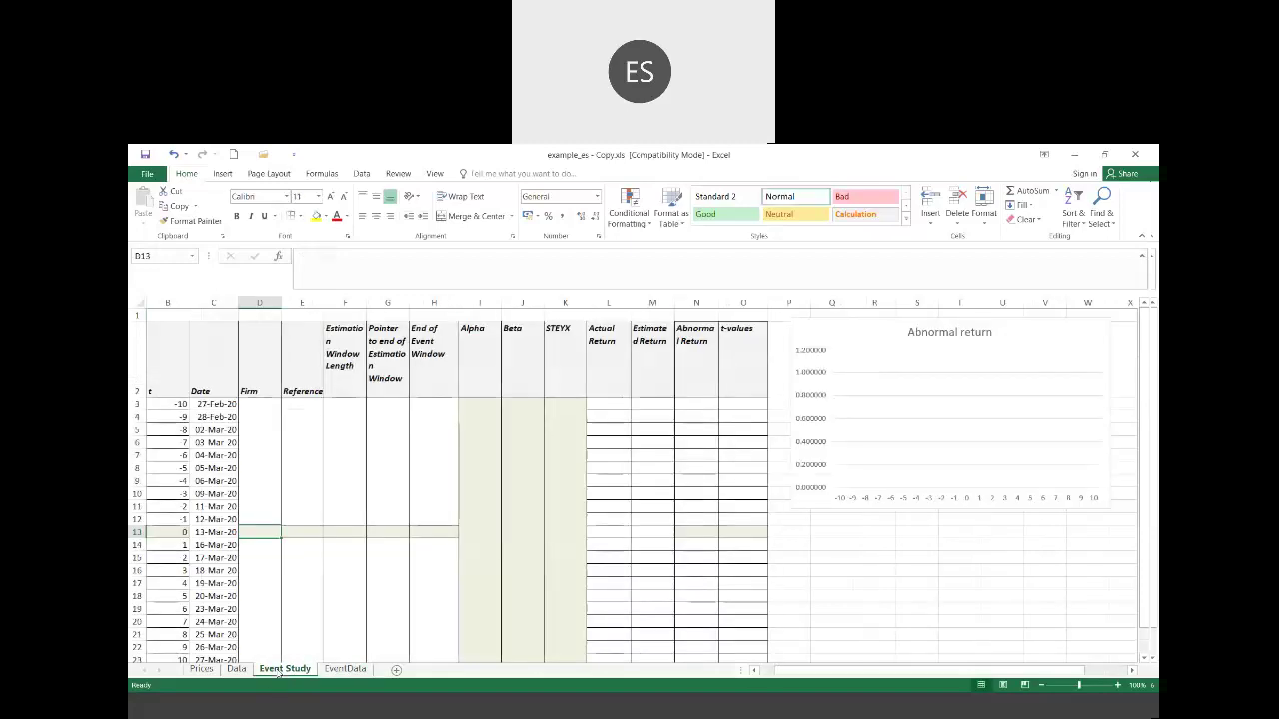
text(=EventData!)
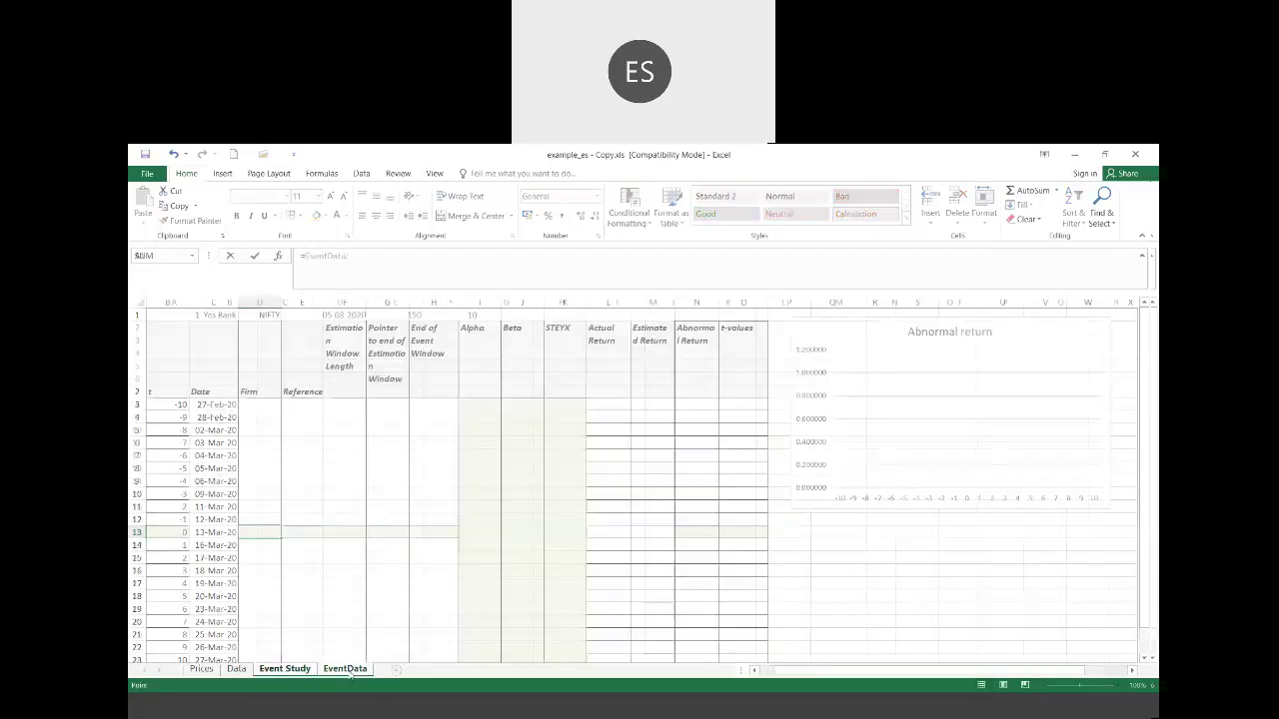
click(345, 669)
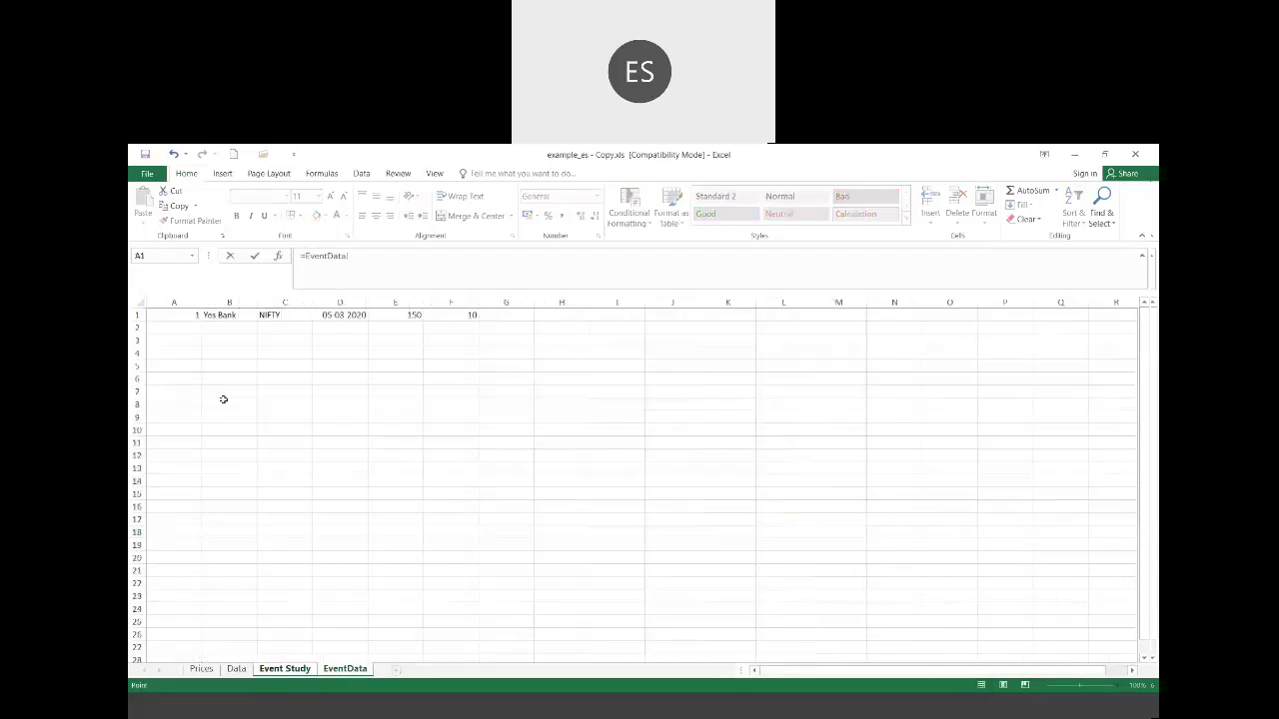
click(221, 317)
key(Return)
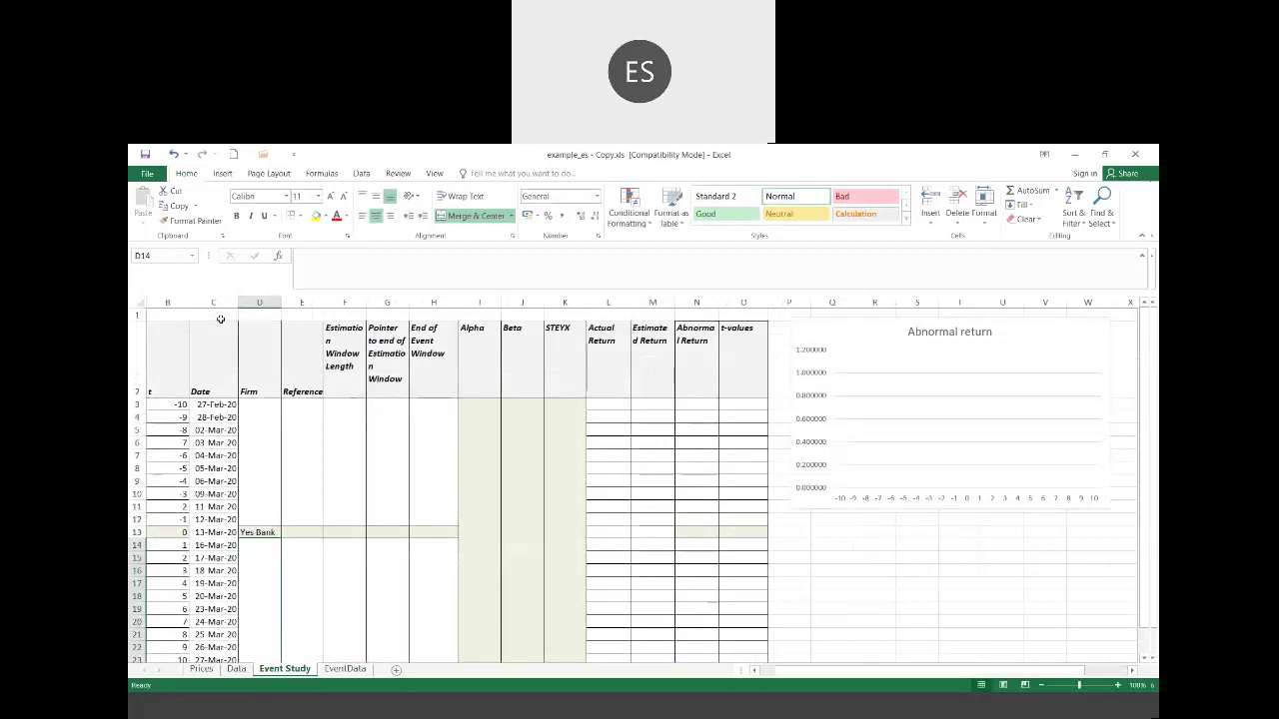
Step: Link the Reference cell to EventData's index name so it shows NIFTY
key(Right)
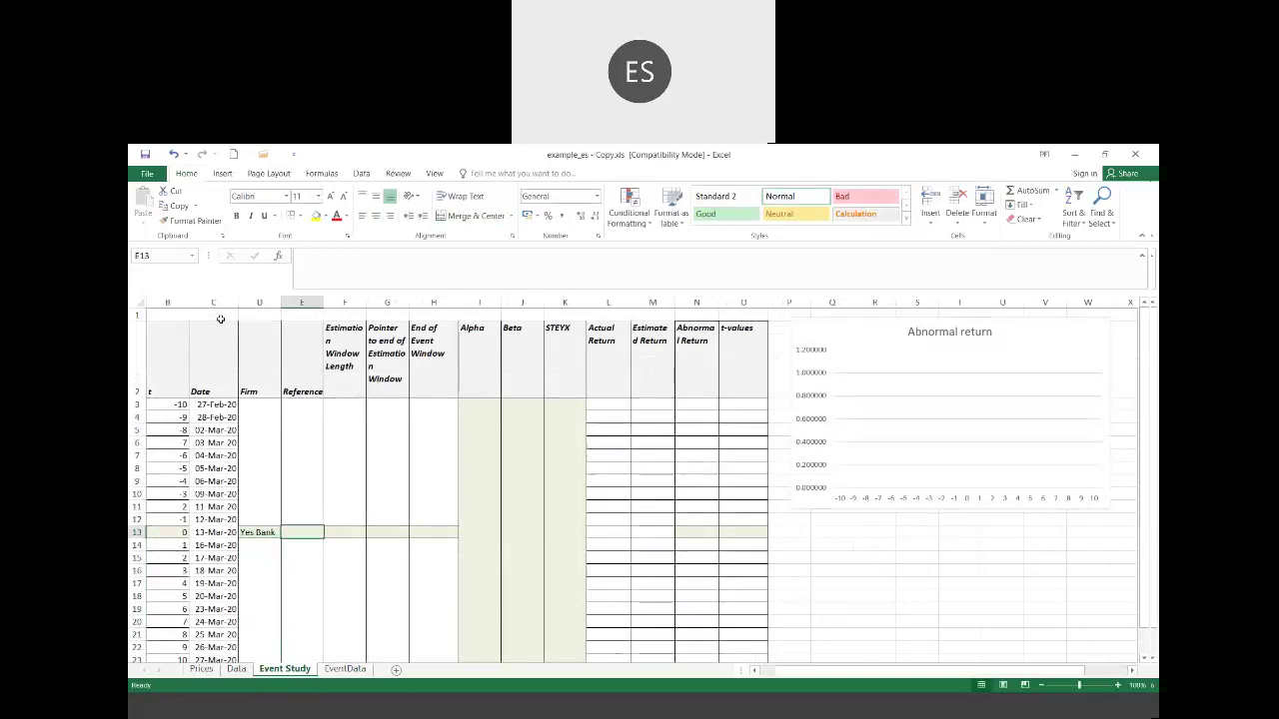
text(=)
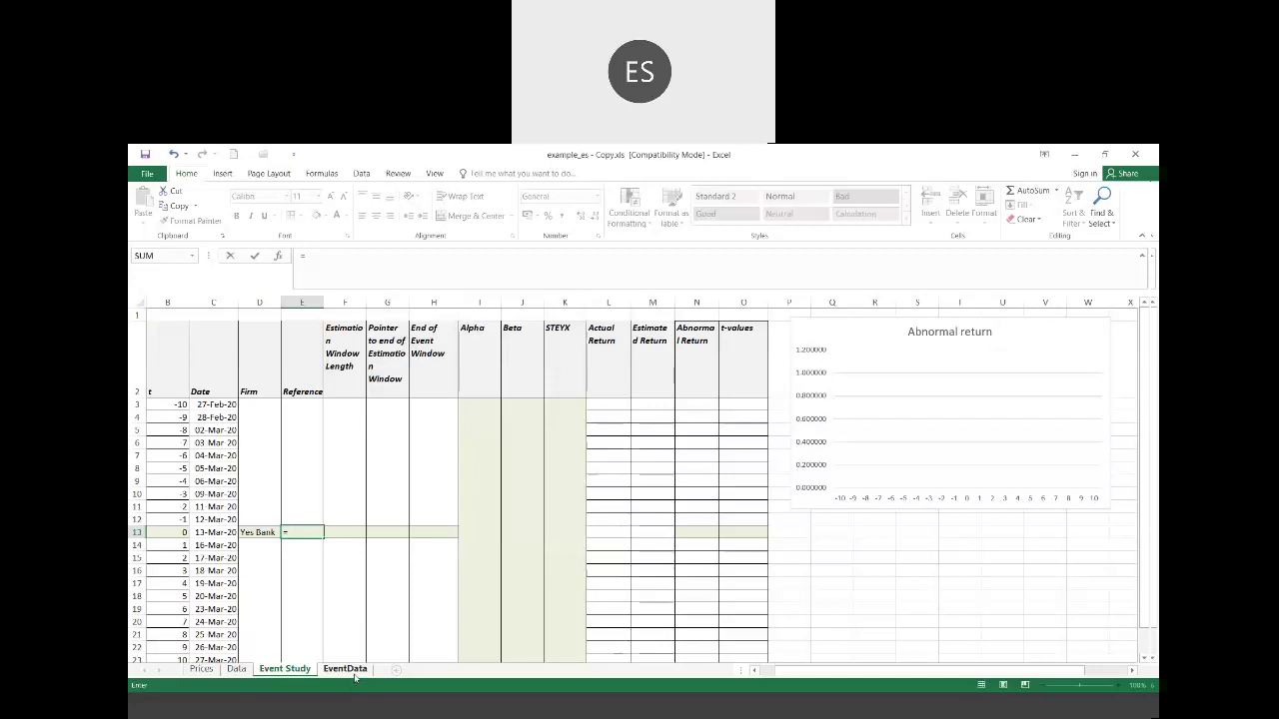
click(354, 674)
click(277, 314)
key(Return)
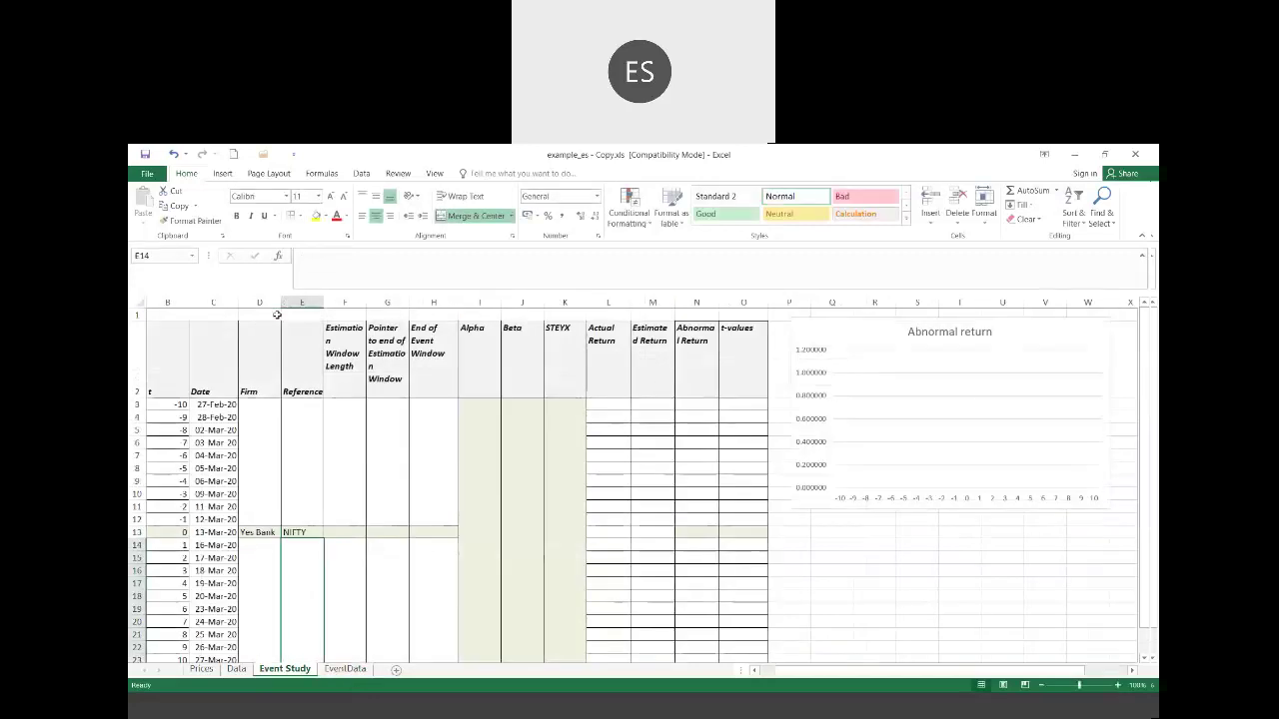
Step: Link Yes Bank's estimation window length cell to EventData!E1
key(Up)
key(Right)
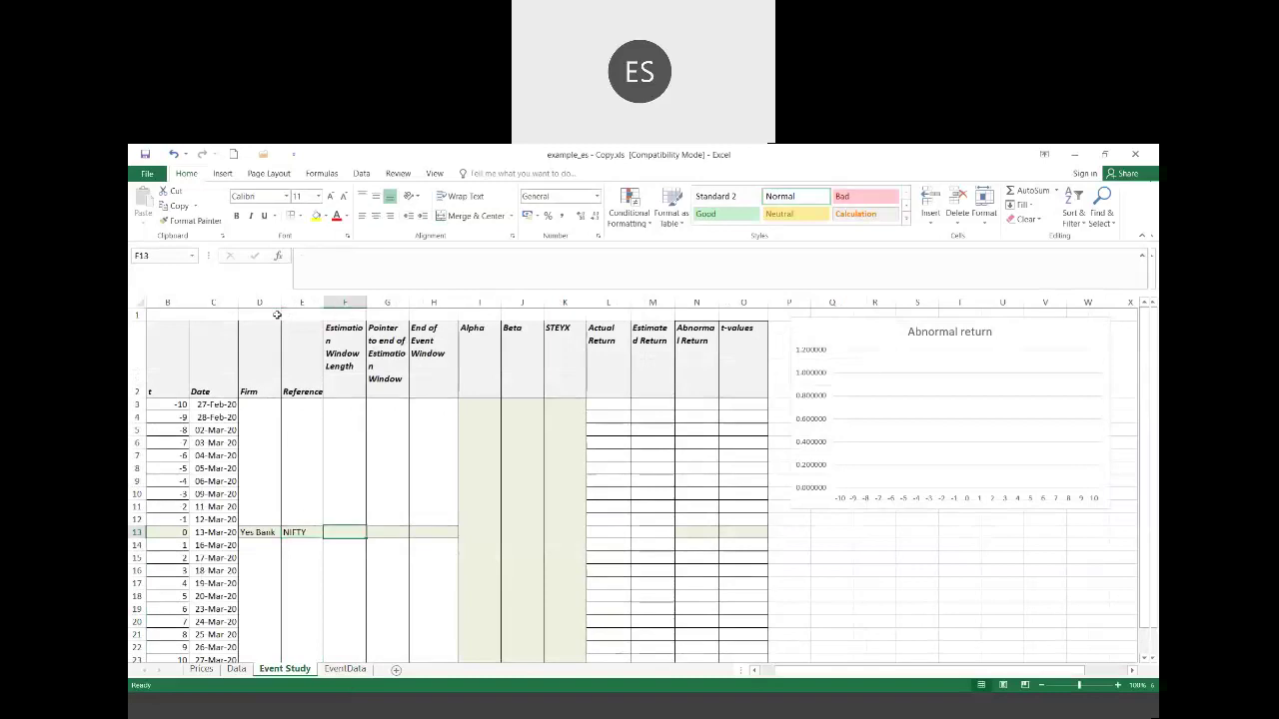
text(=EventData!)
click(344, 668)
click(395, 314)
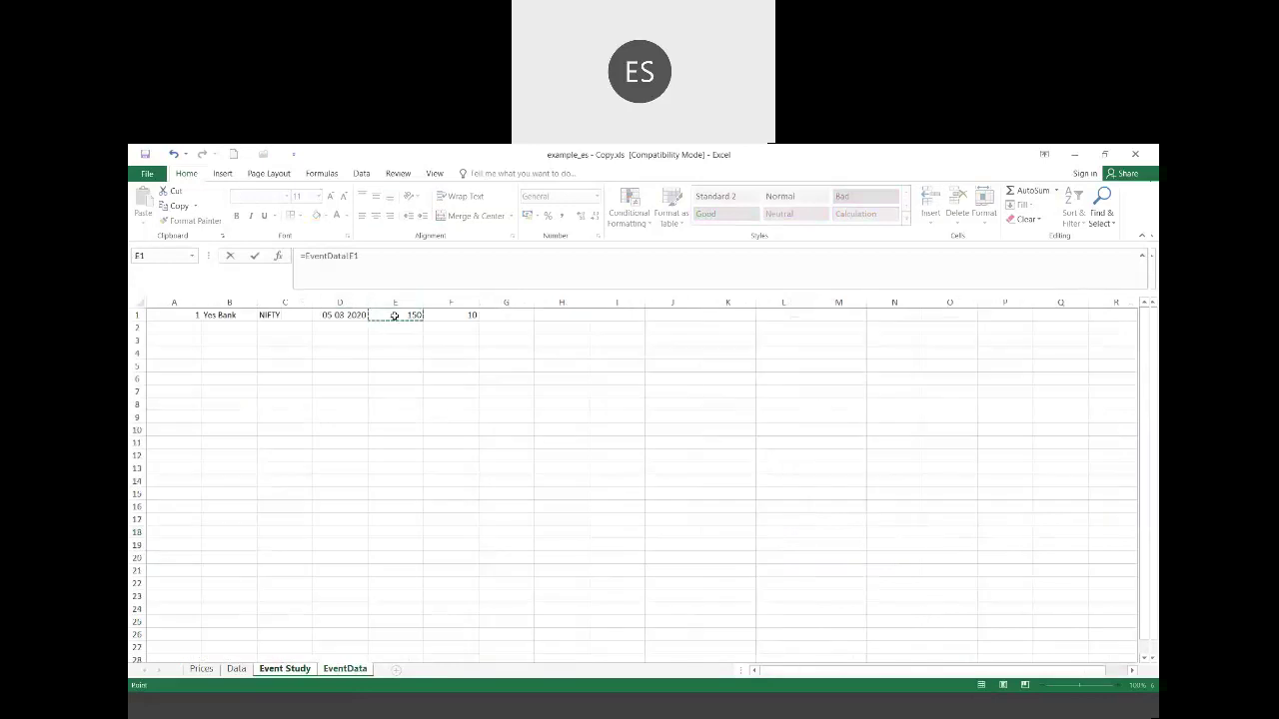
key(Return)
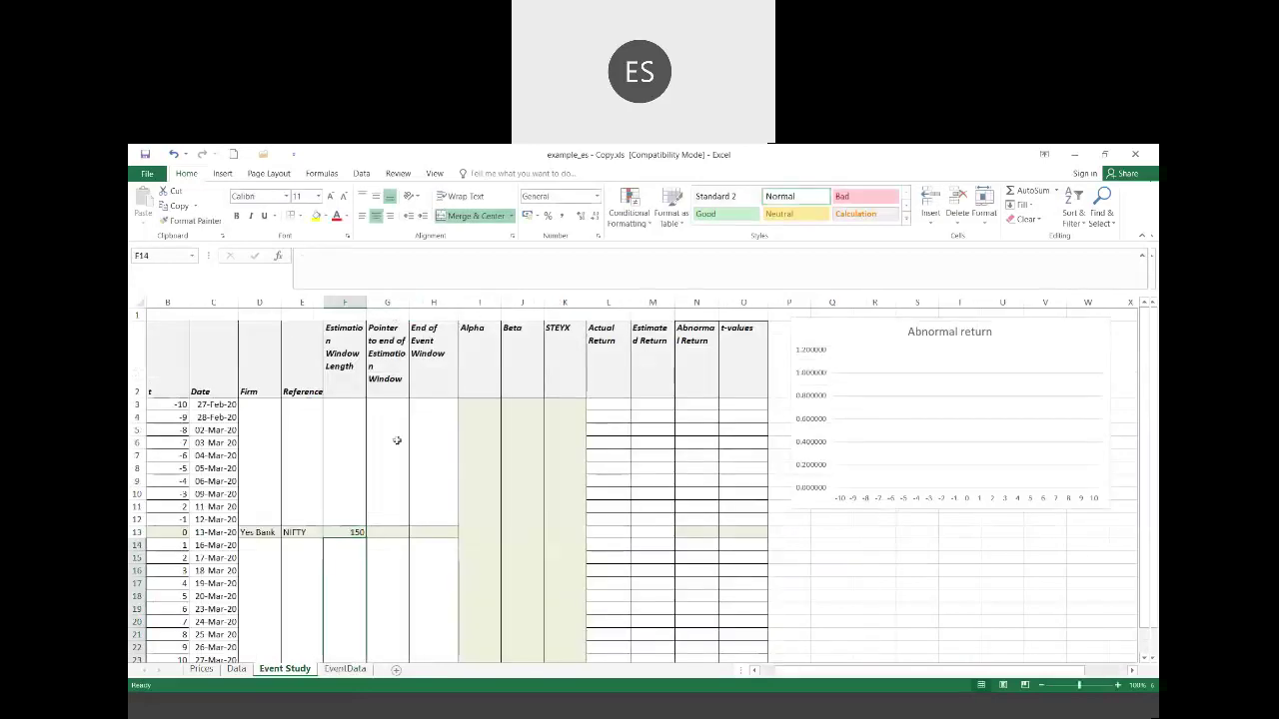
Step: Change the estimation window length on EventData from 150 to 130
click(345, 668)
click(399, 316)
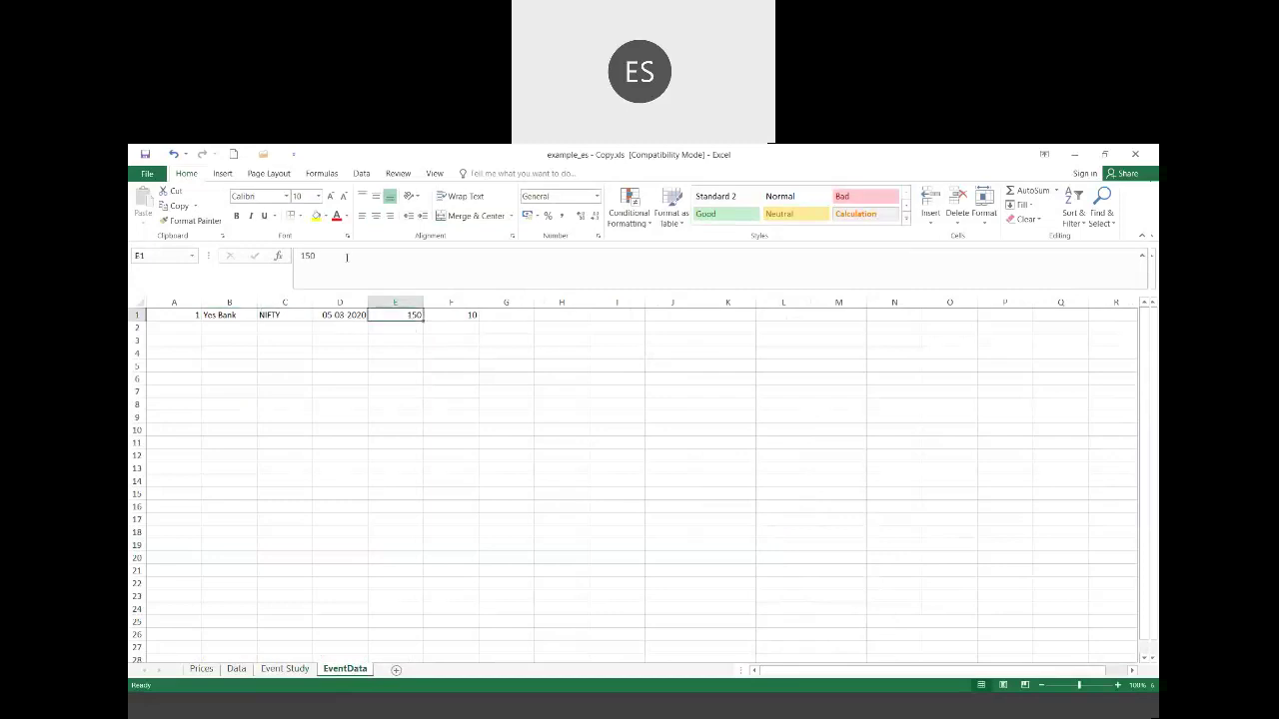
click(308, 253)
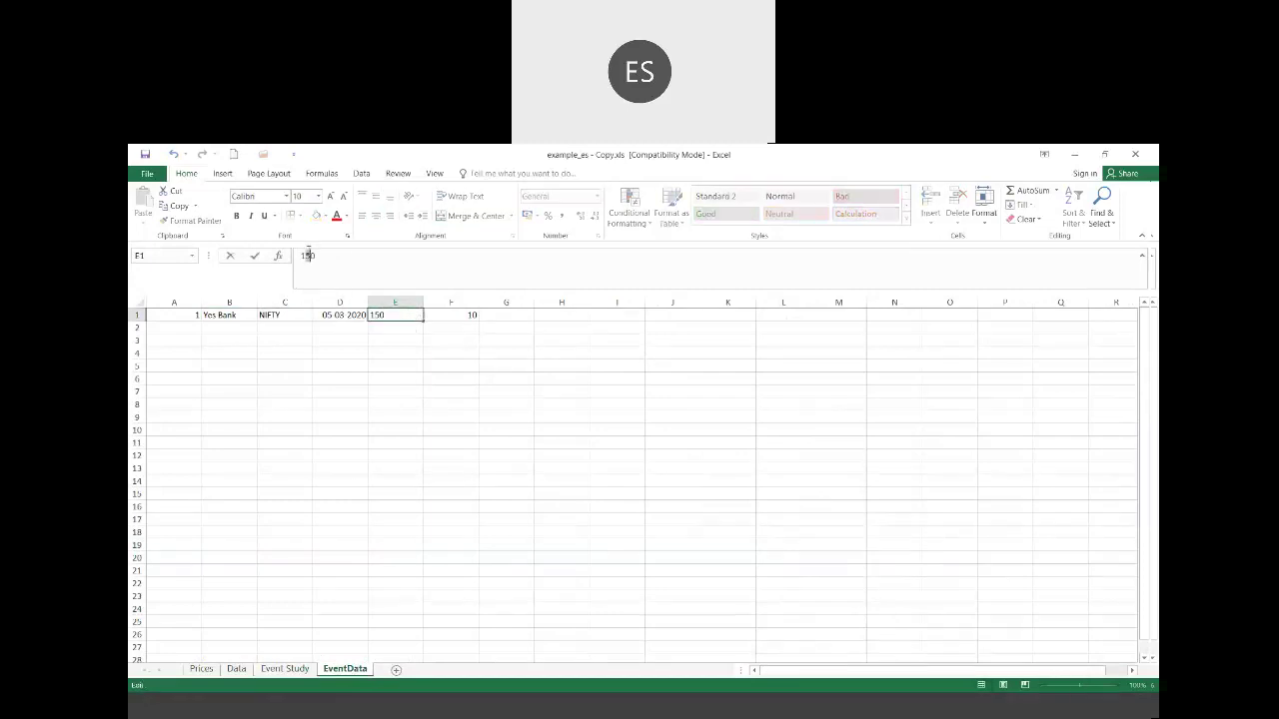
key(Escape)
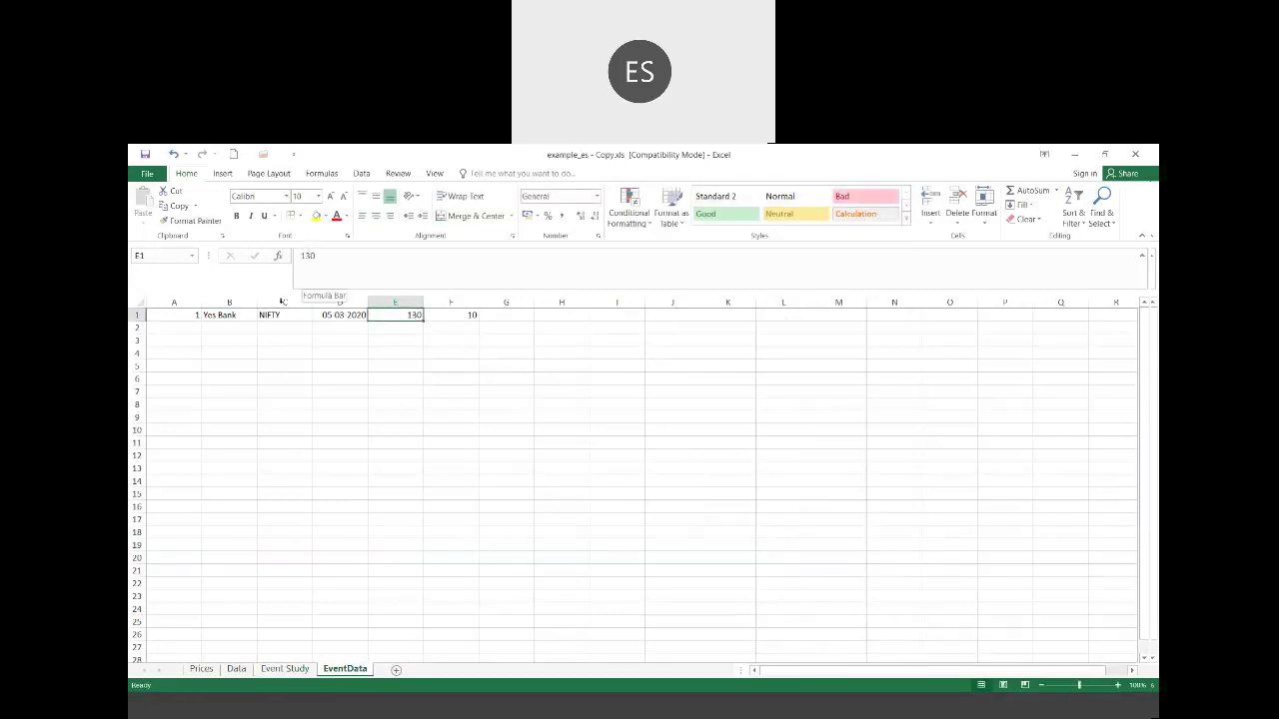
click(286, 669)
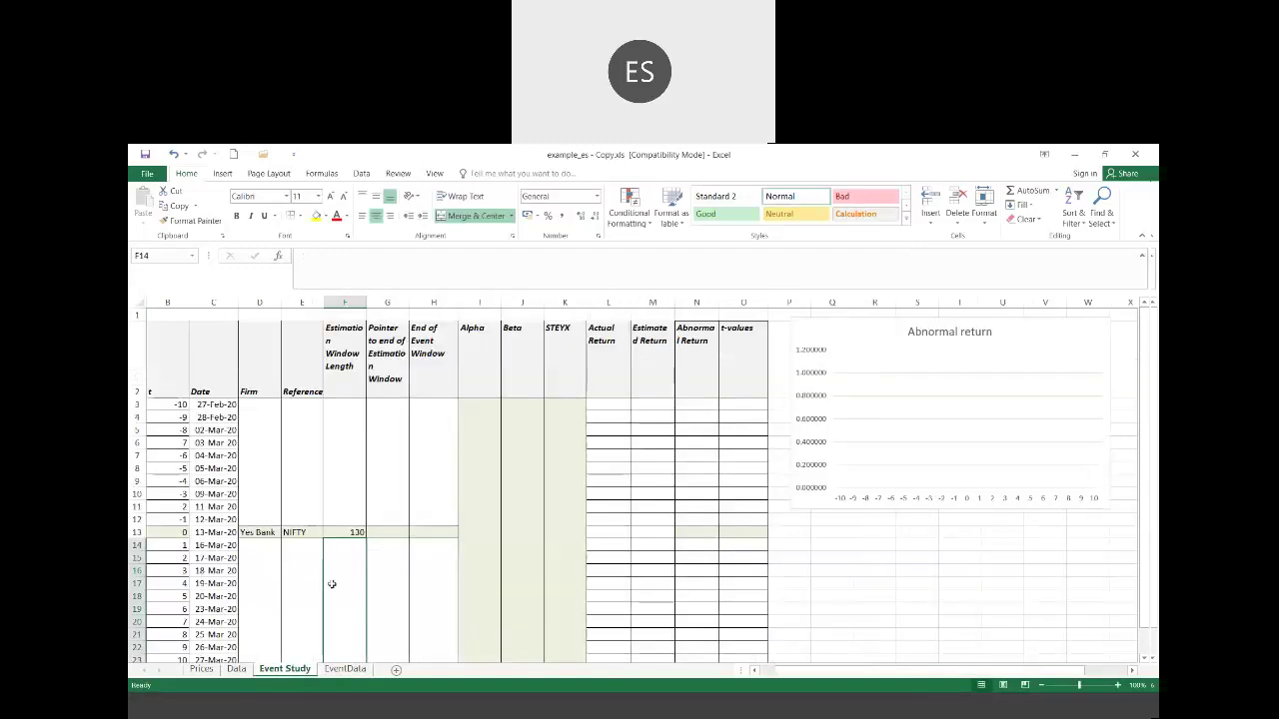
Step: Link Yes Bank's pointer cell to EventData!F1 so it shows 10
click(398, 534)
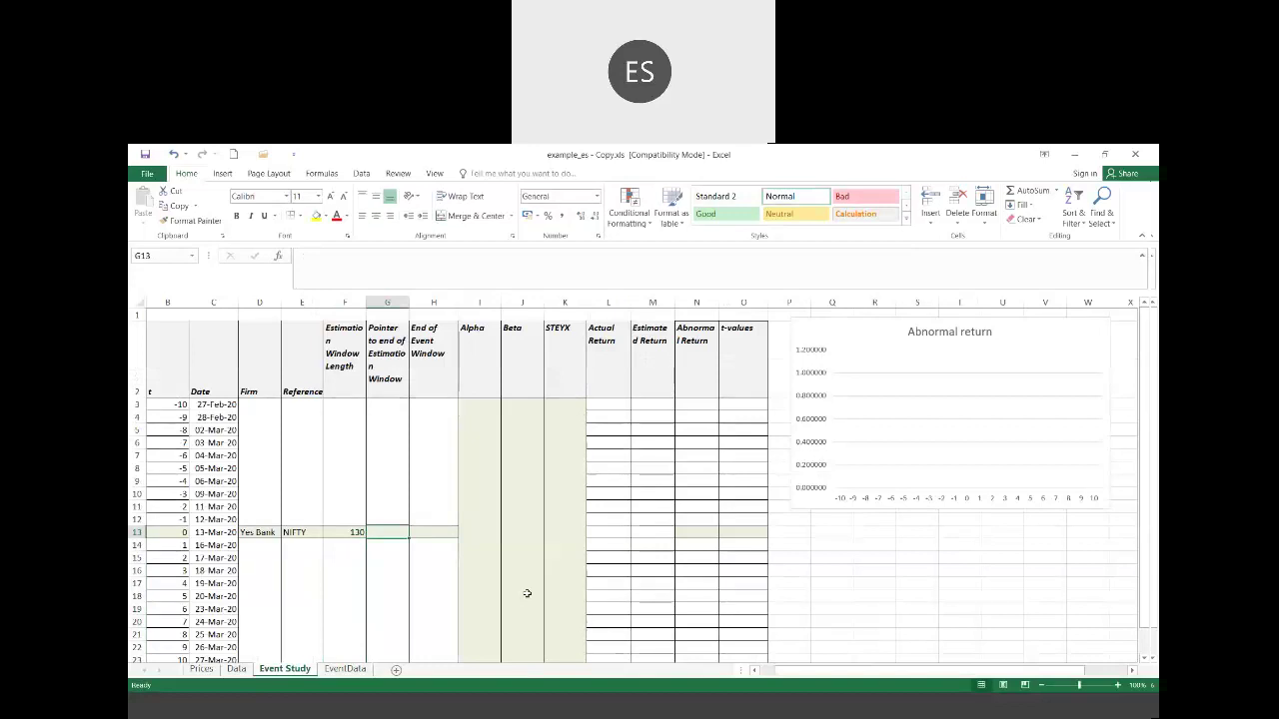
text(=)
key(ctrl+Page_Down)
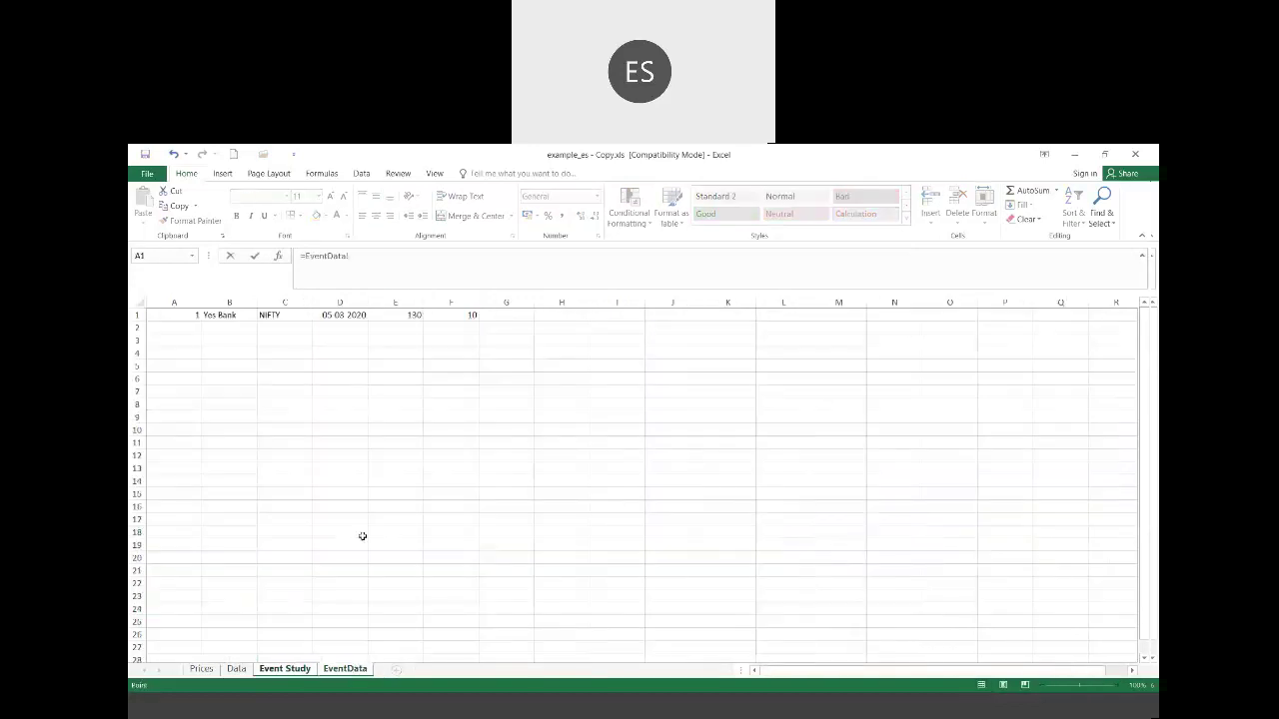
click(447, 312)
key(Return)
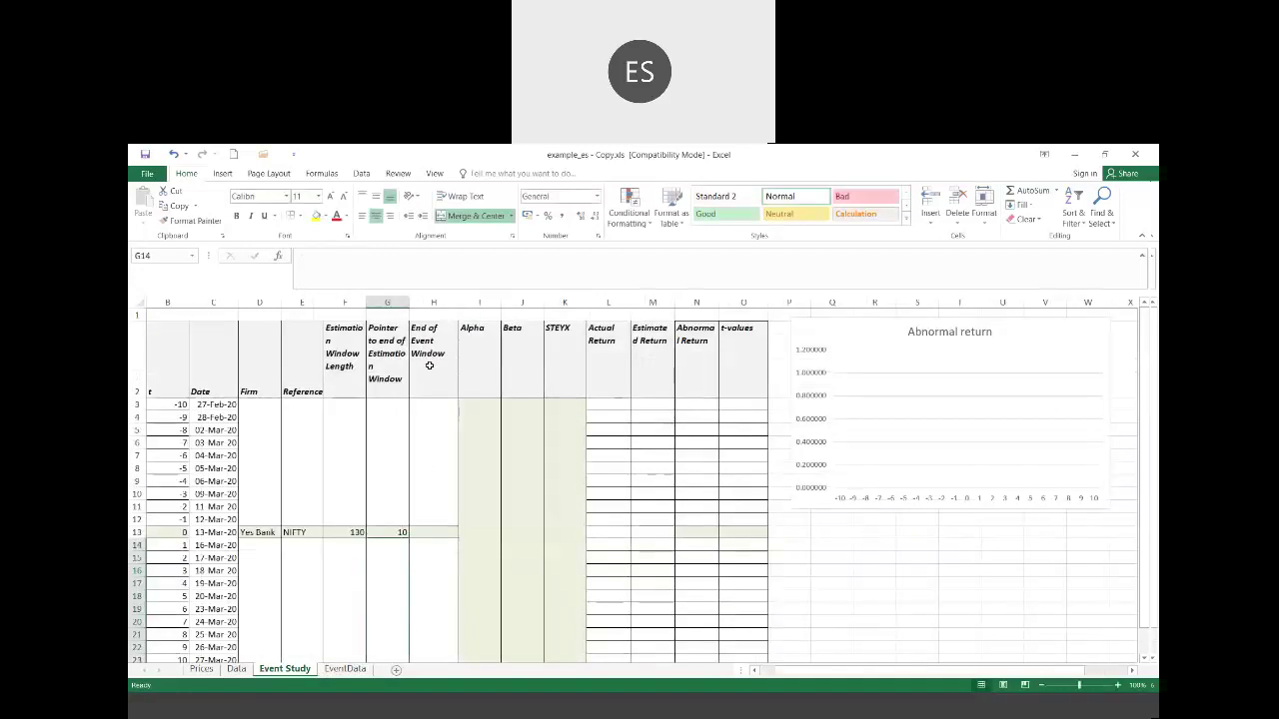
click(431, 532)
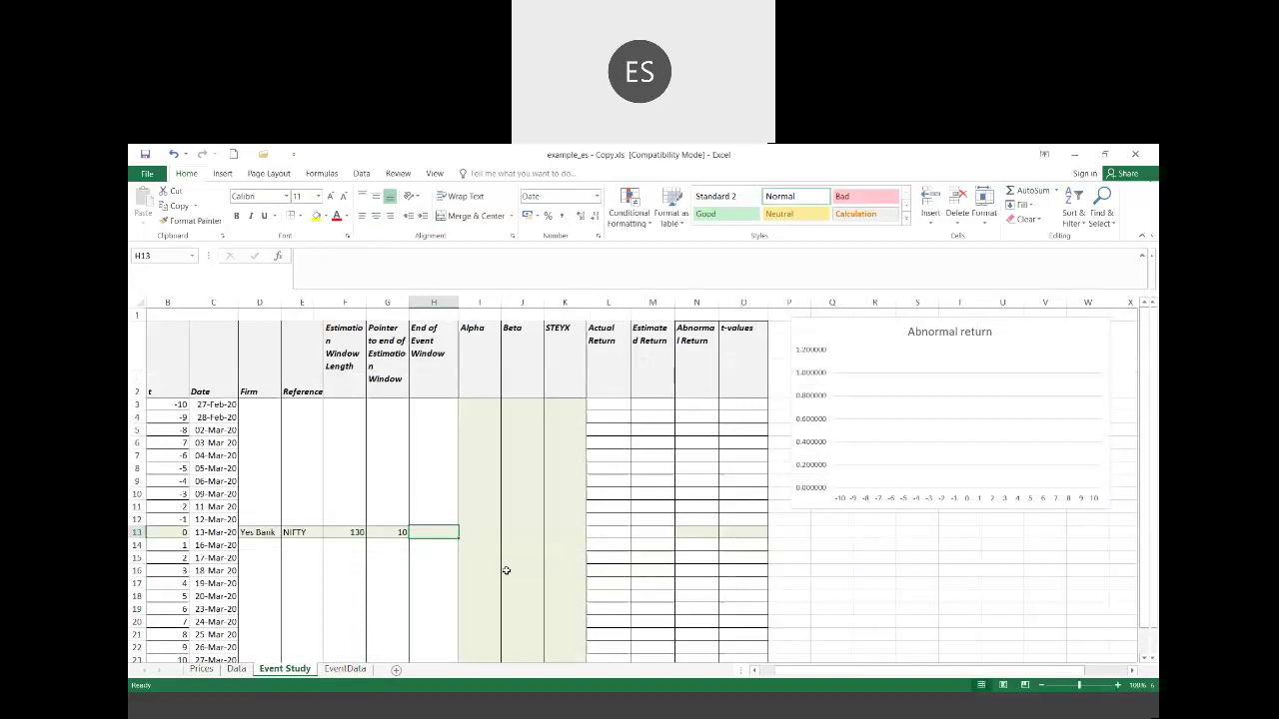
Step: Link Yes Bank's end of event window cell H13 to EventData!F1
text(=)
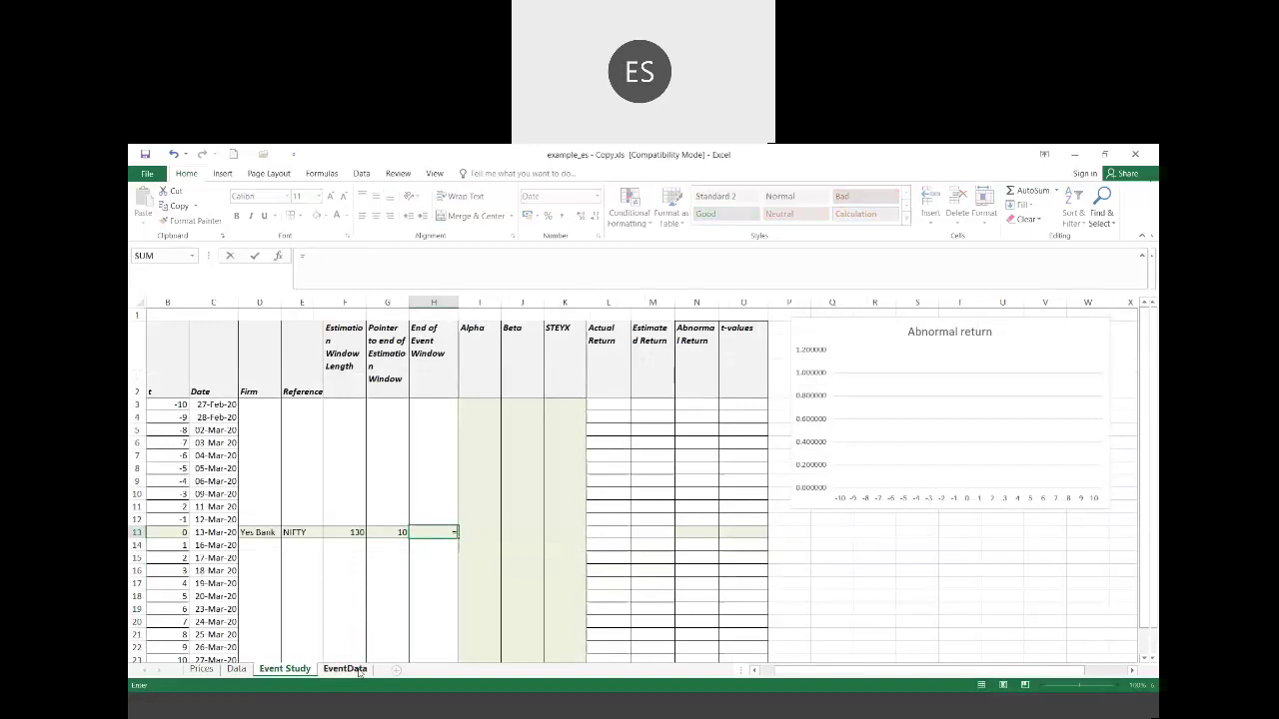
click(400, 533)
key(Return)
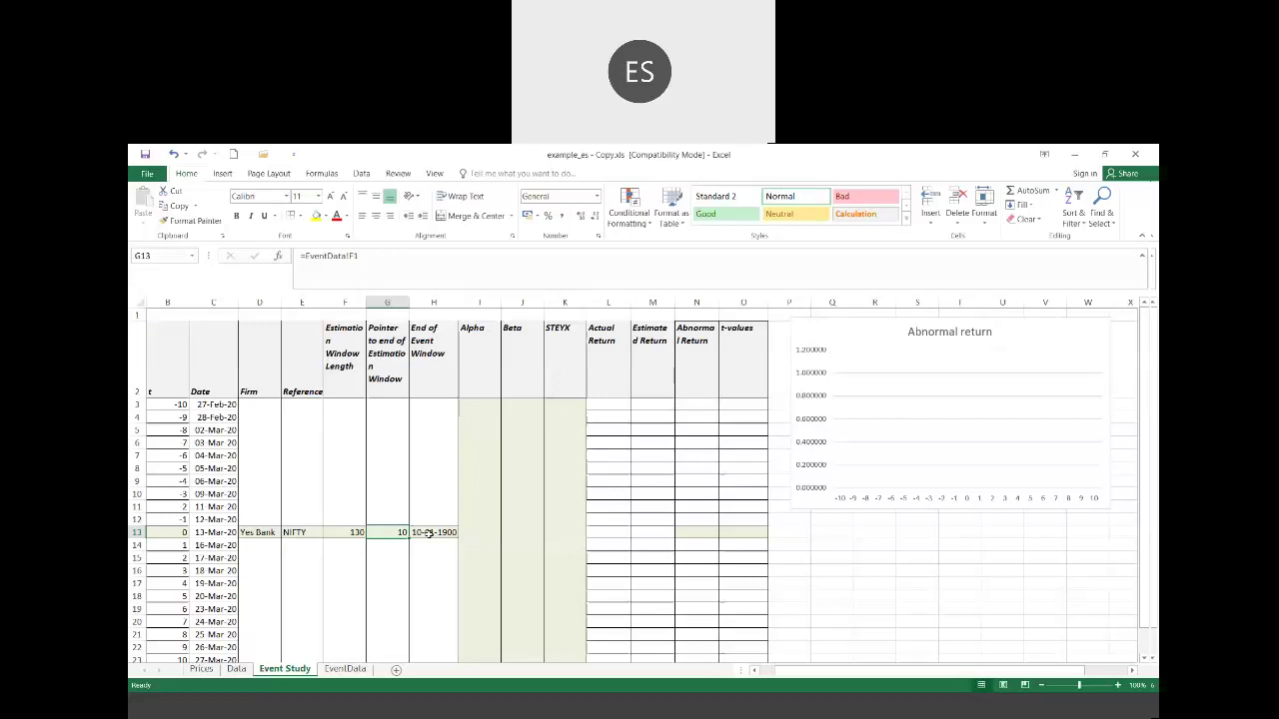
click(428, 534)
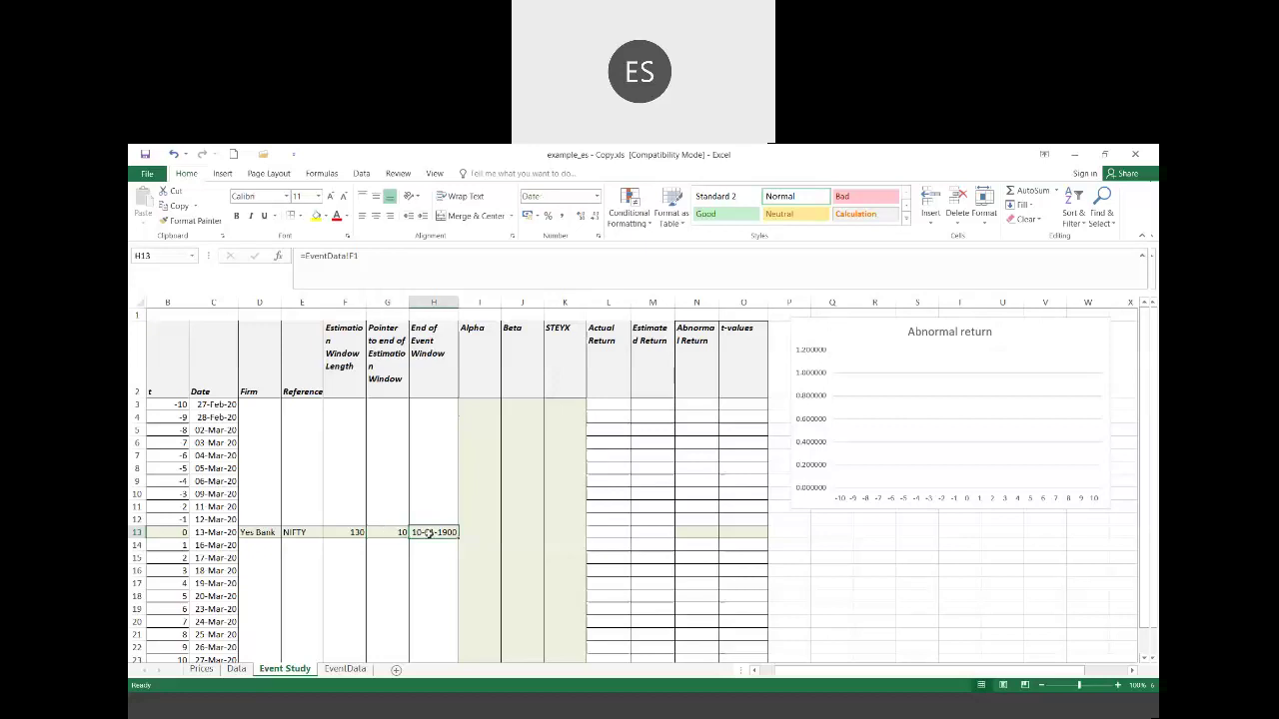
Step: Rename the column H heading to 'Max Length of event window'
text(=)
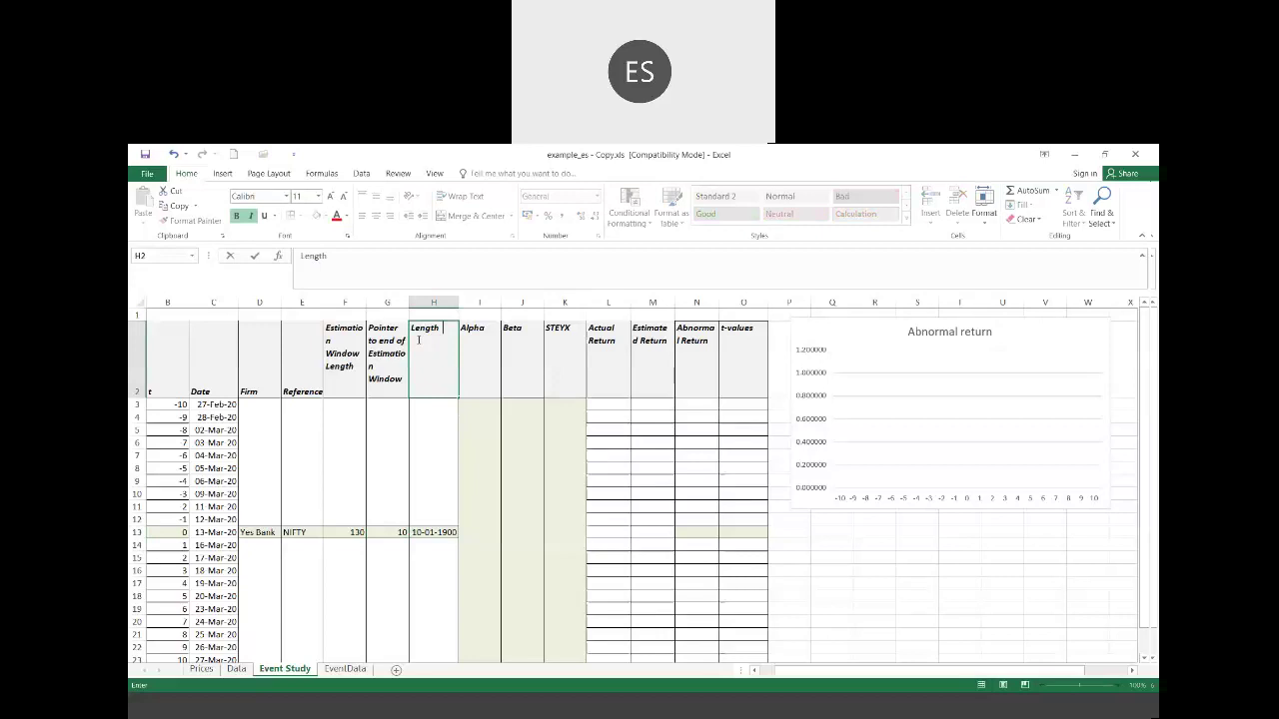
text(of event window)
key(ctrl+Return)
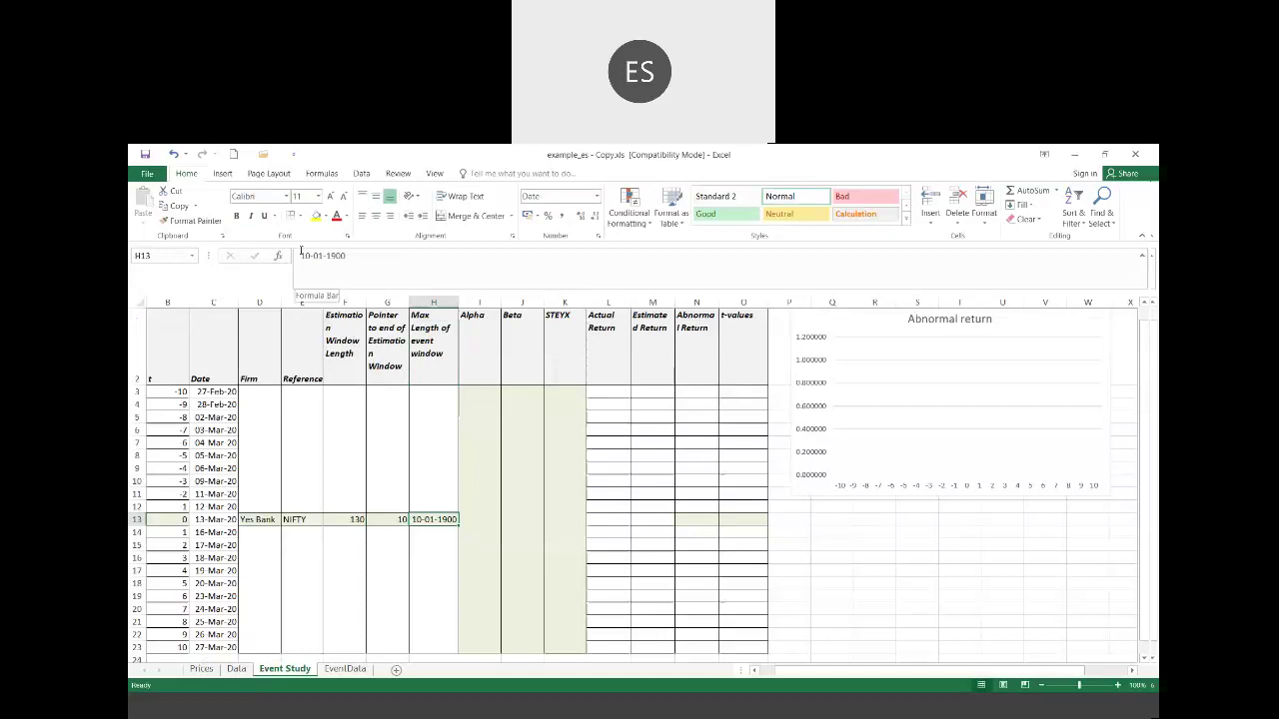
click(398, 518)
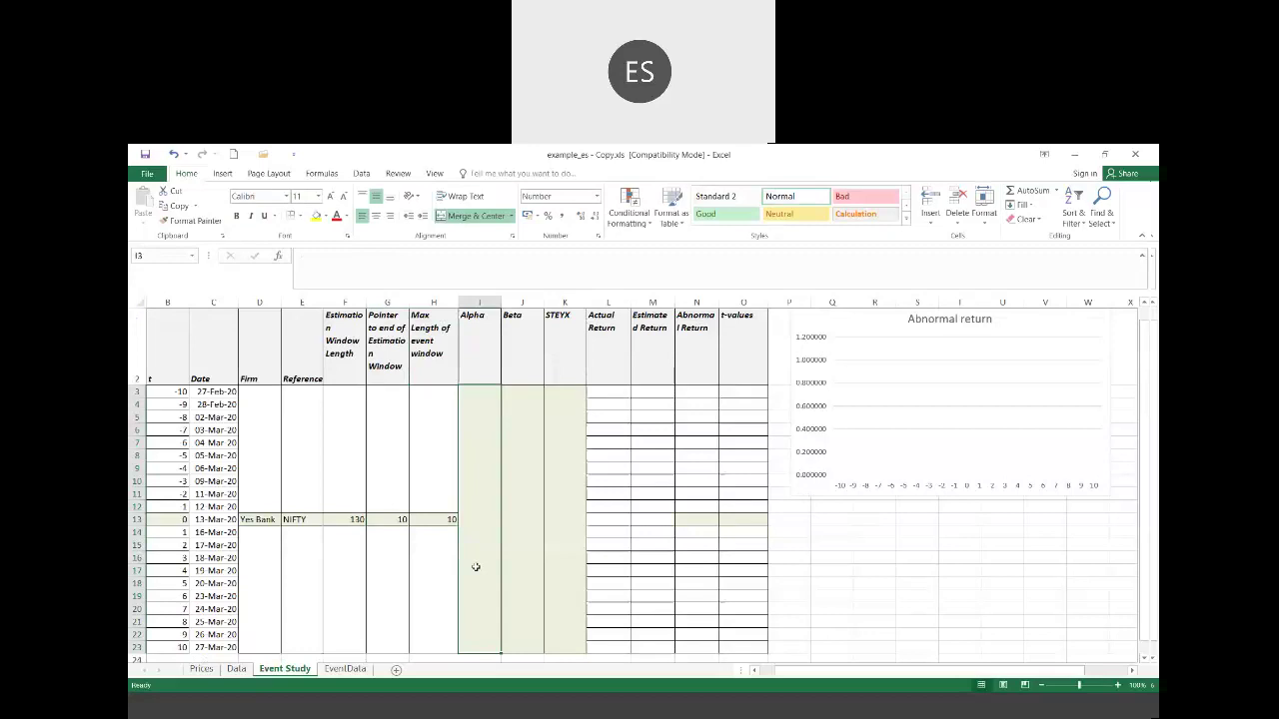
Step: Inspect Yes Bank's STEYX, Actual, Estimated and Abnormal Return cells before going to the Data sheet
key(Right)
key(Right)
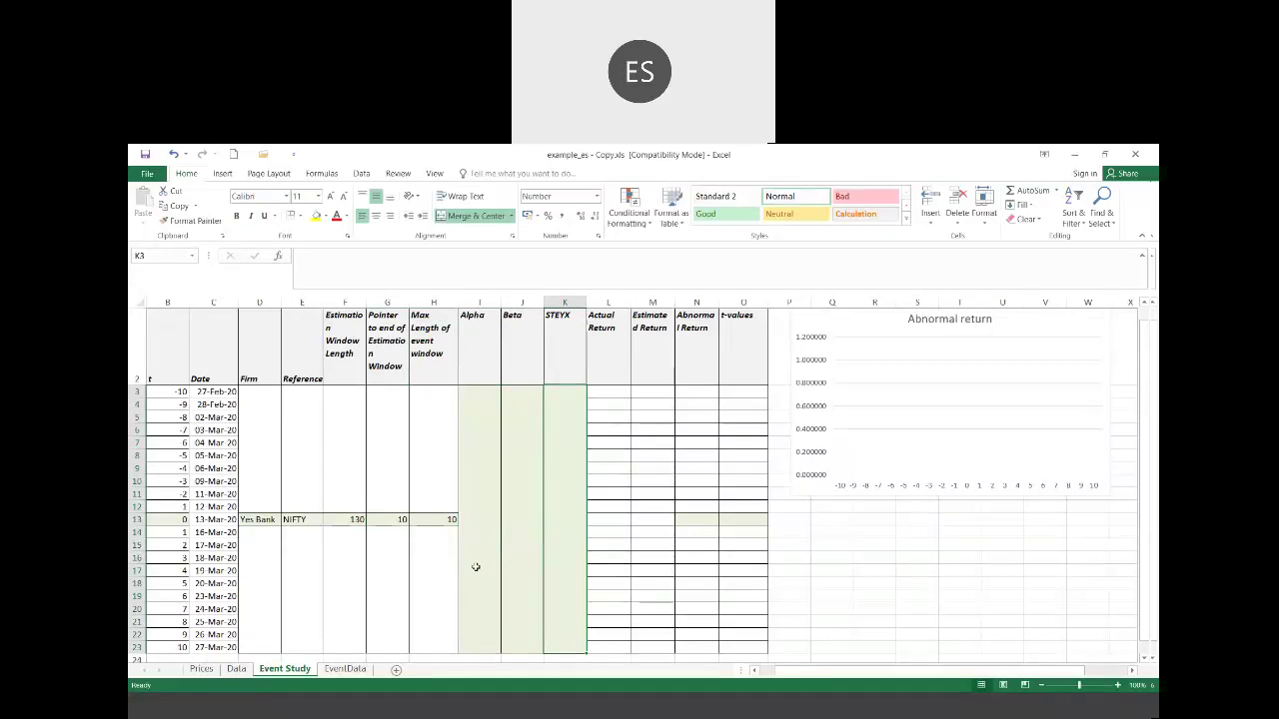
click(608, 519)
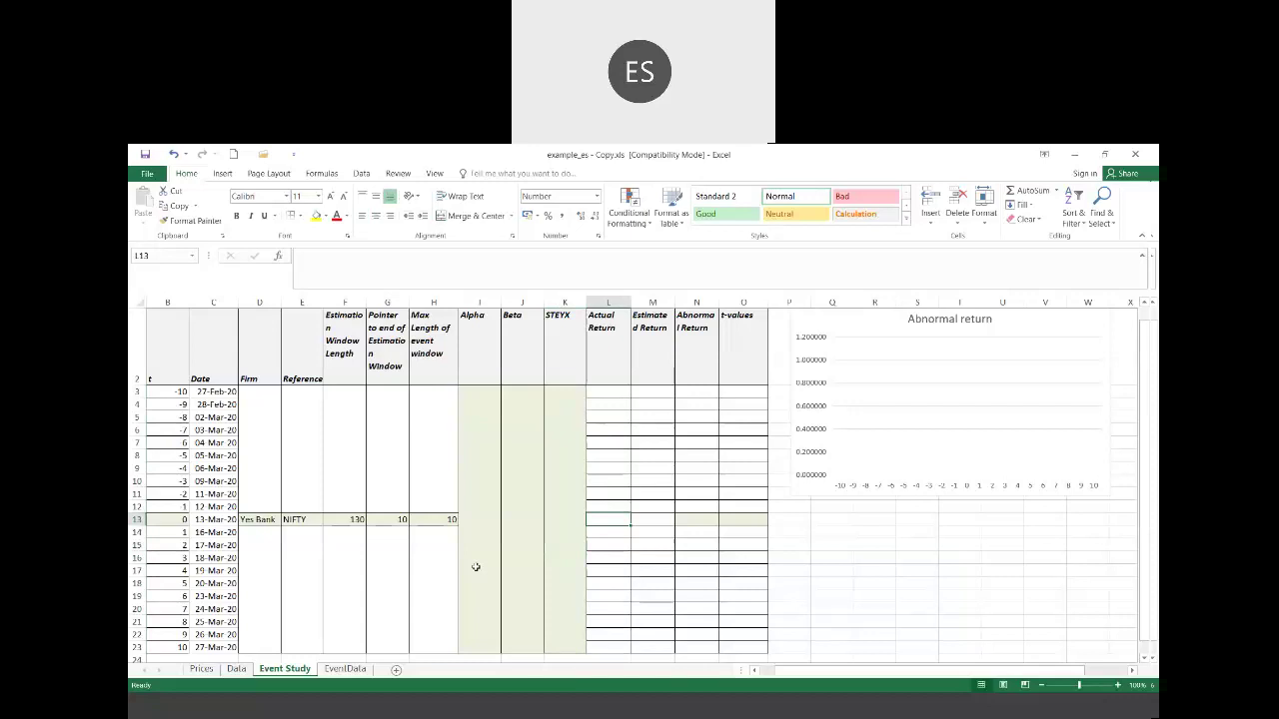
key(Right)
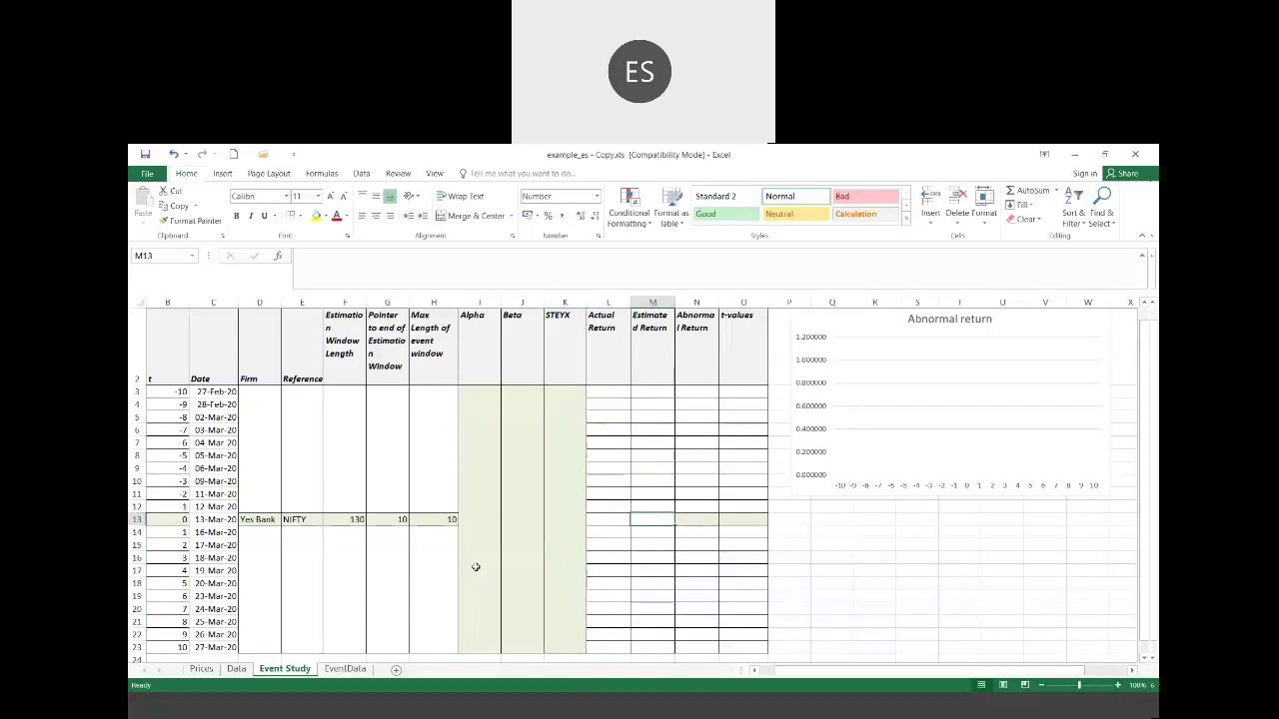
key(Right)
key(Left)
key(Left)
key(Right)
key(Right)
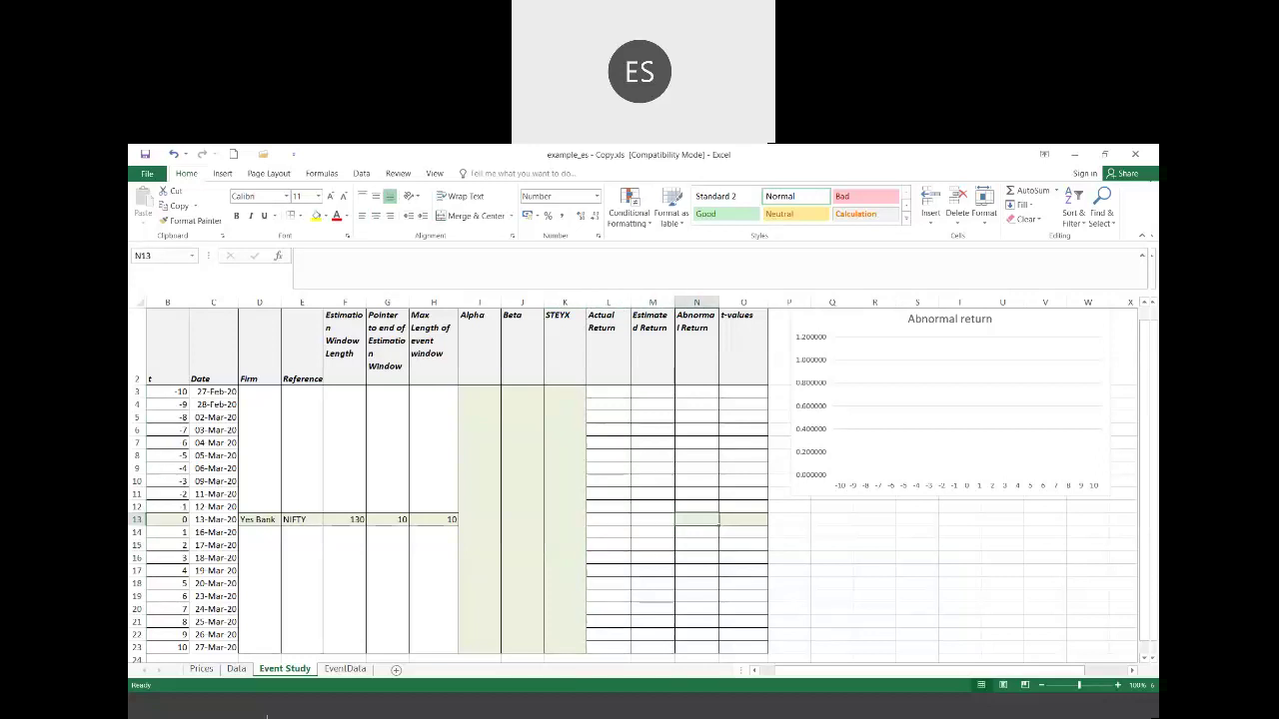
click(237, 670)
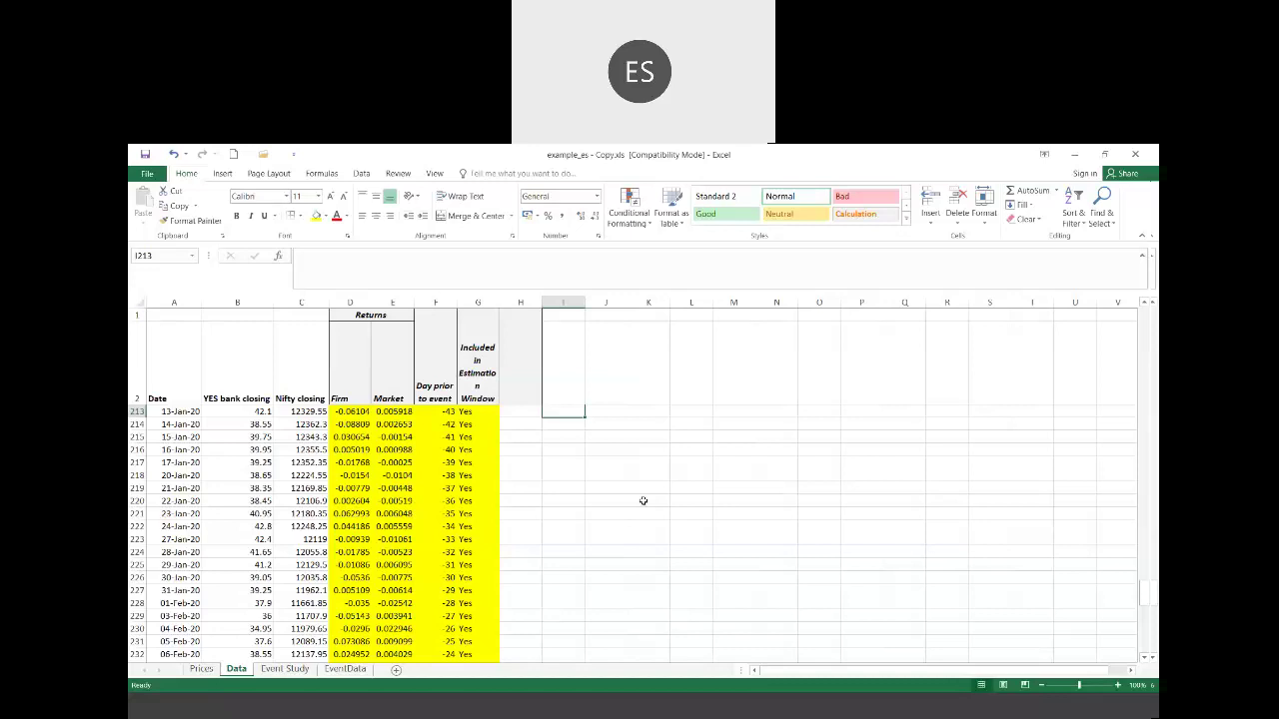
Step: Open the Regression tool from the Data Analysis list
key(Up)
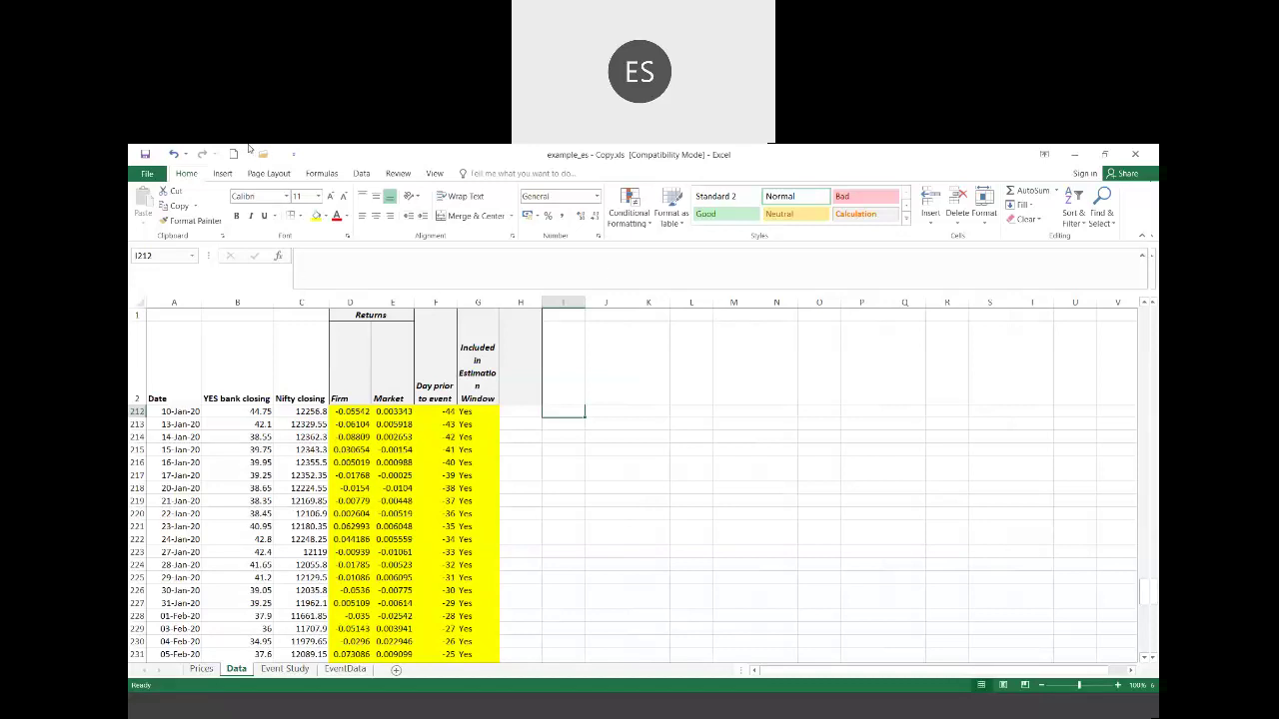
click(366, 176)
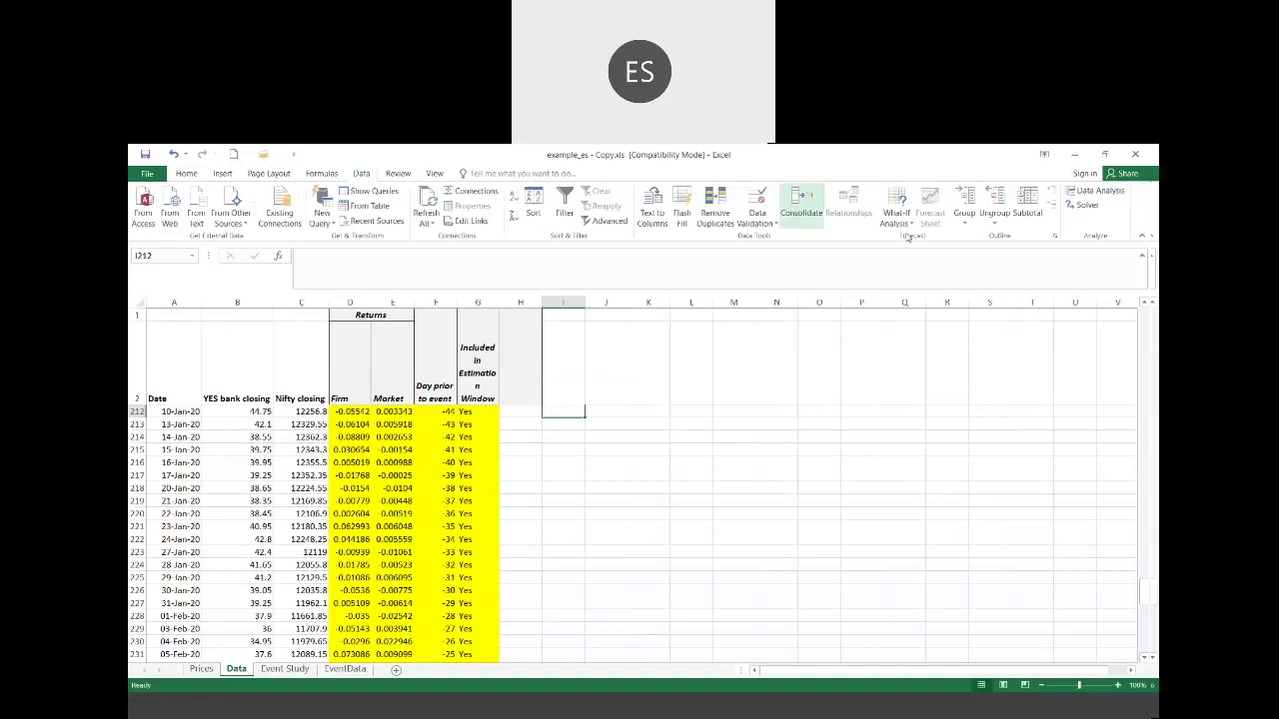
click(1111, 196)
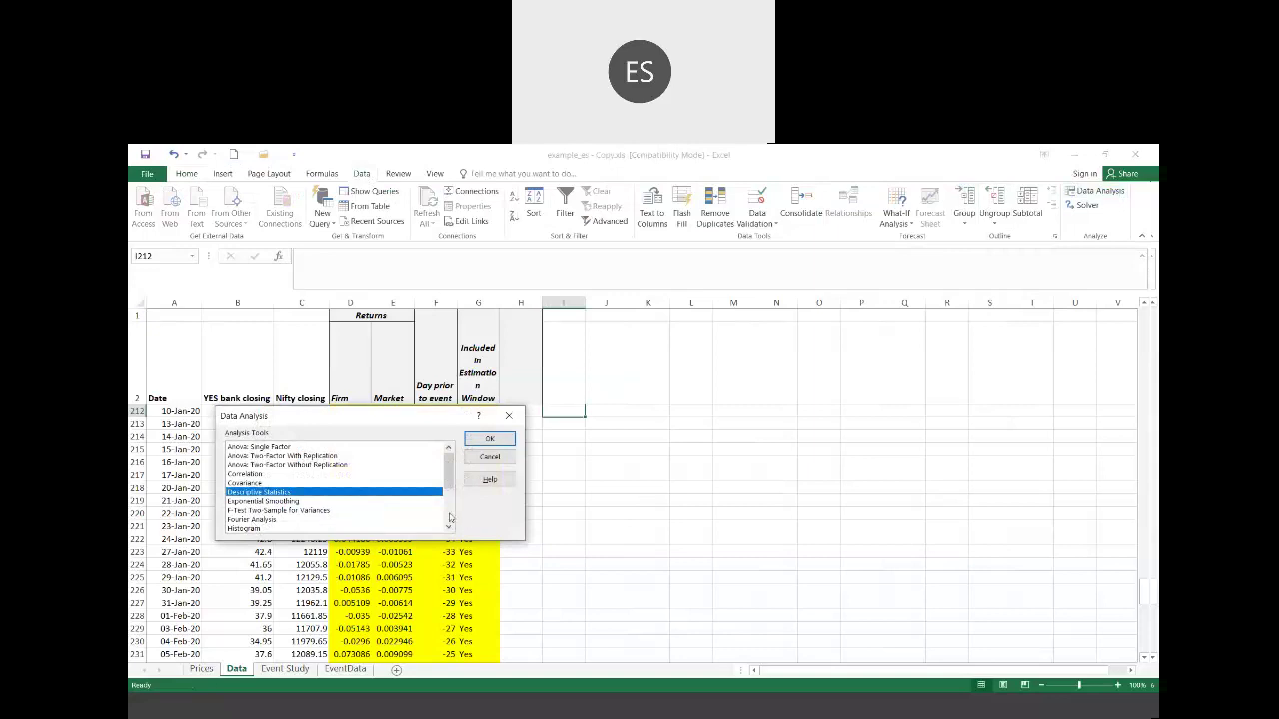
click(451, 517)
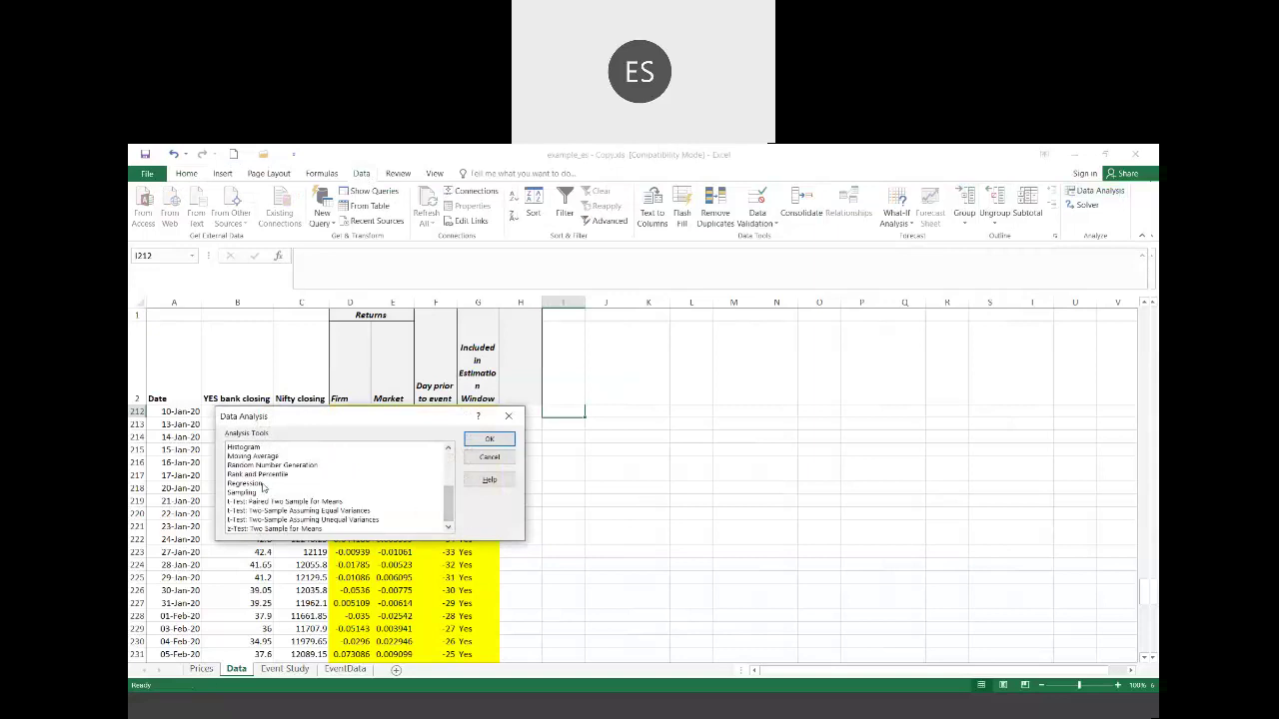
click(264, 487)
click(489, 438)
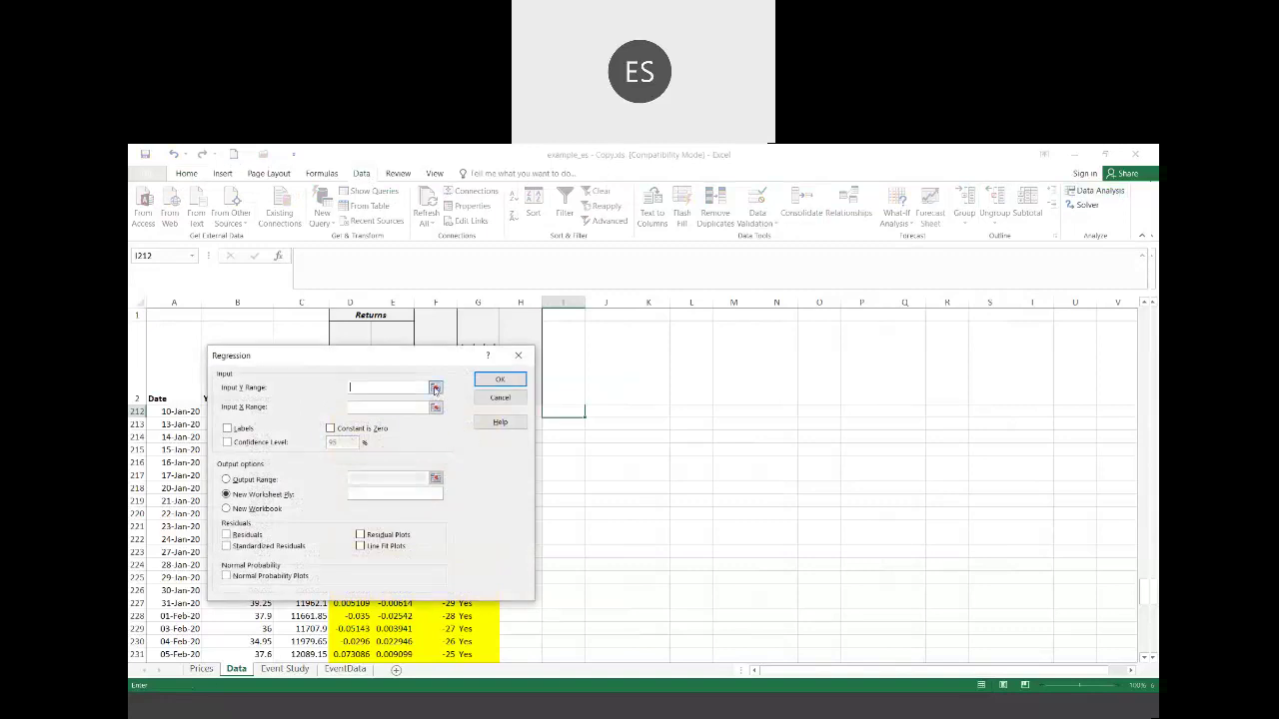
Step: Set Input Y range to $D$116:$D$245 and Input X range to $E$116:$E$245
click(435, 388)
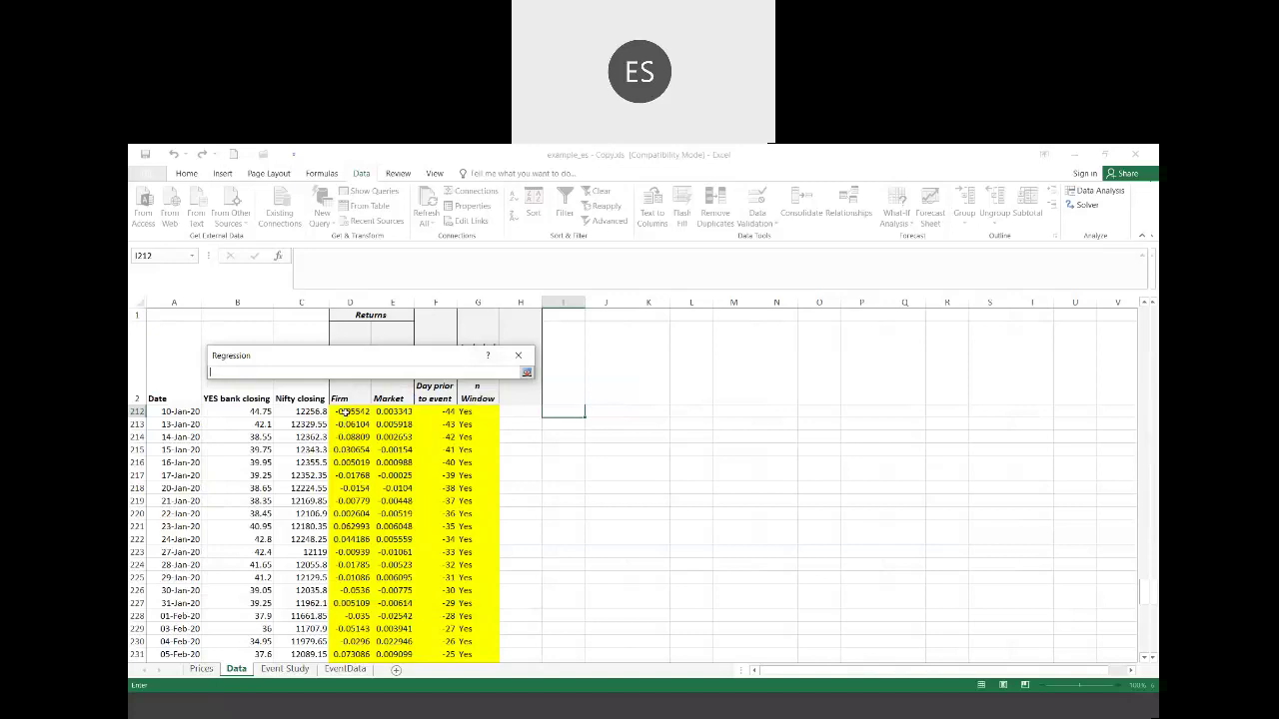
mouse_move(345, 412)
mouse_down()
mouse_move(350, 553)
mouse_move(344, 411)
mouse_up()
click(527, 371)
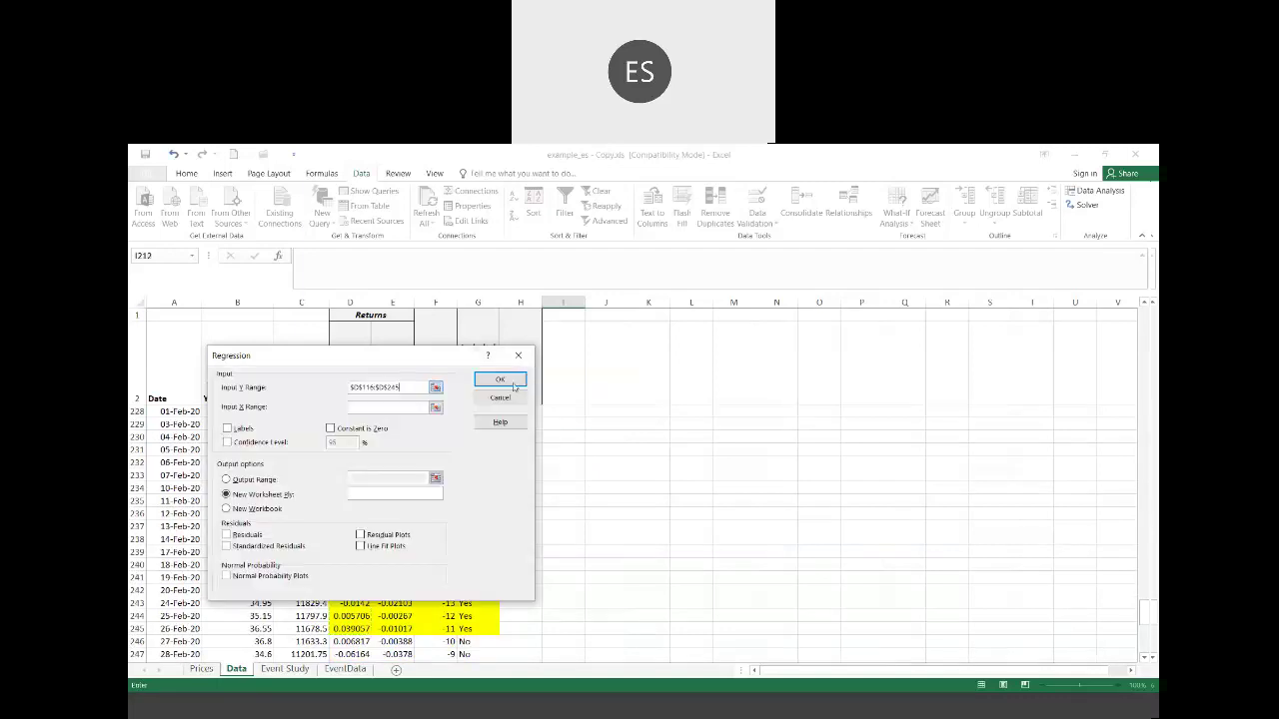
click(437, 409)
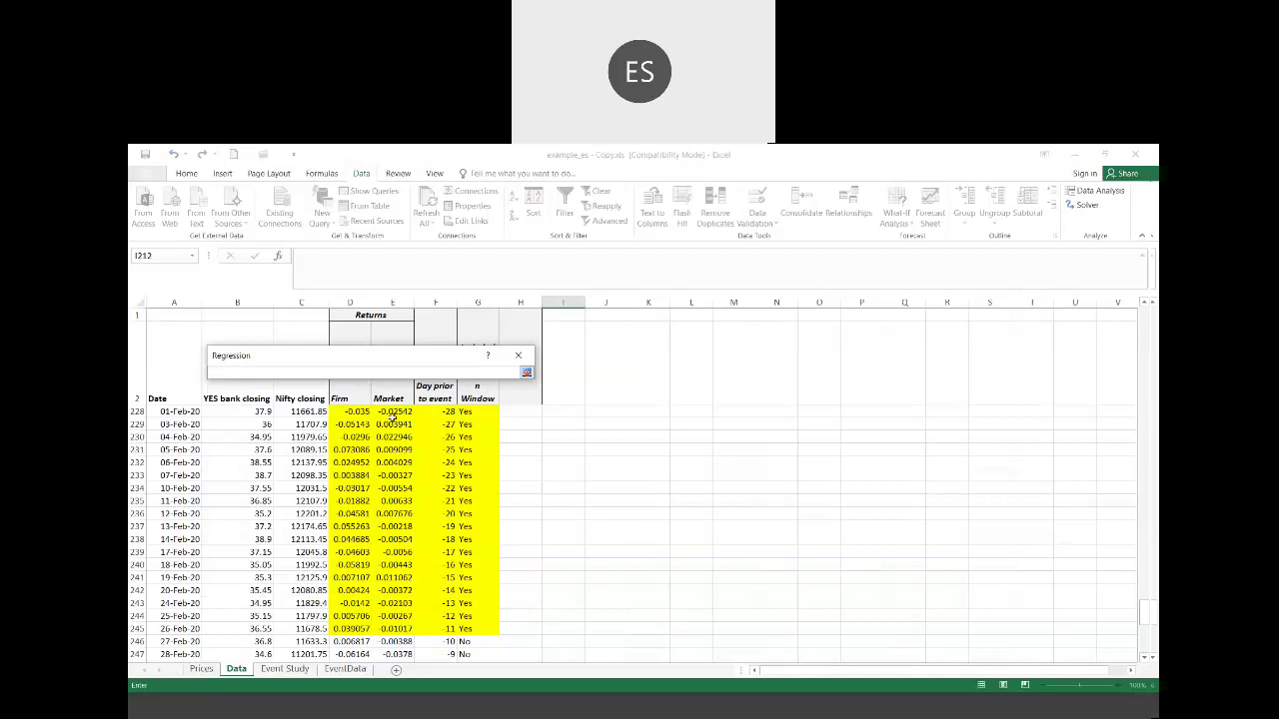
click(392, 412)
drag(393, 413, 396, 414)
drag(393, 513, 394, 628)
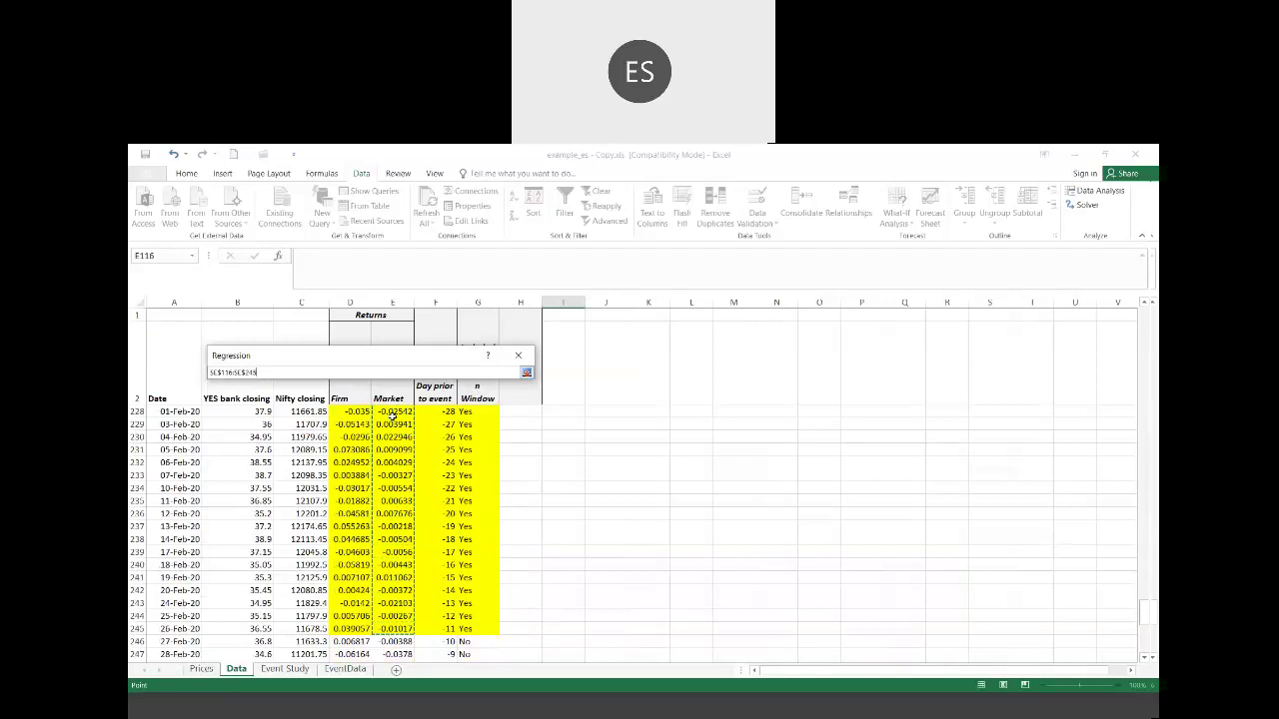
click(526, 373)
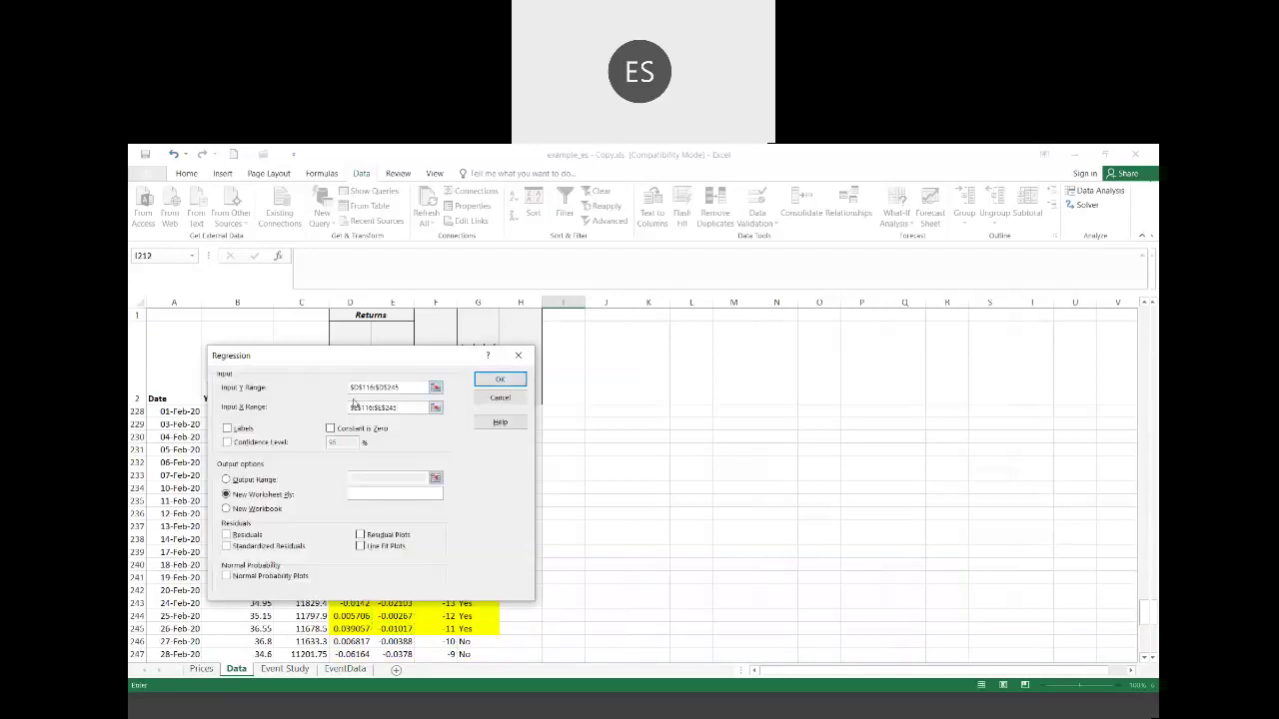
Step: Send the output to cell $I$4 and run the regression
click(227, 480)
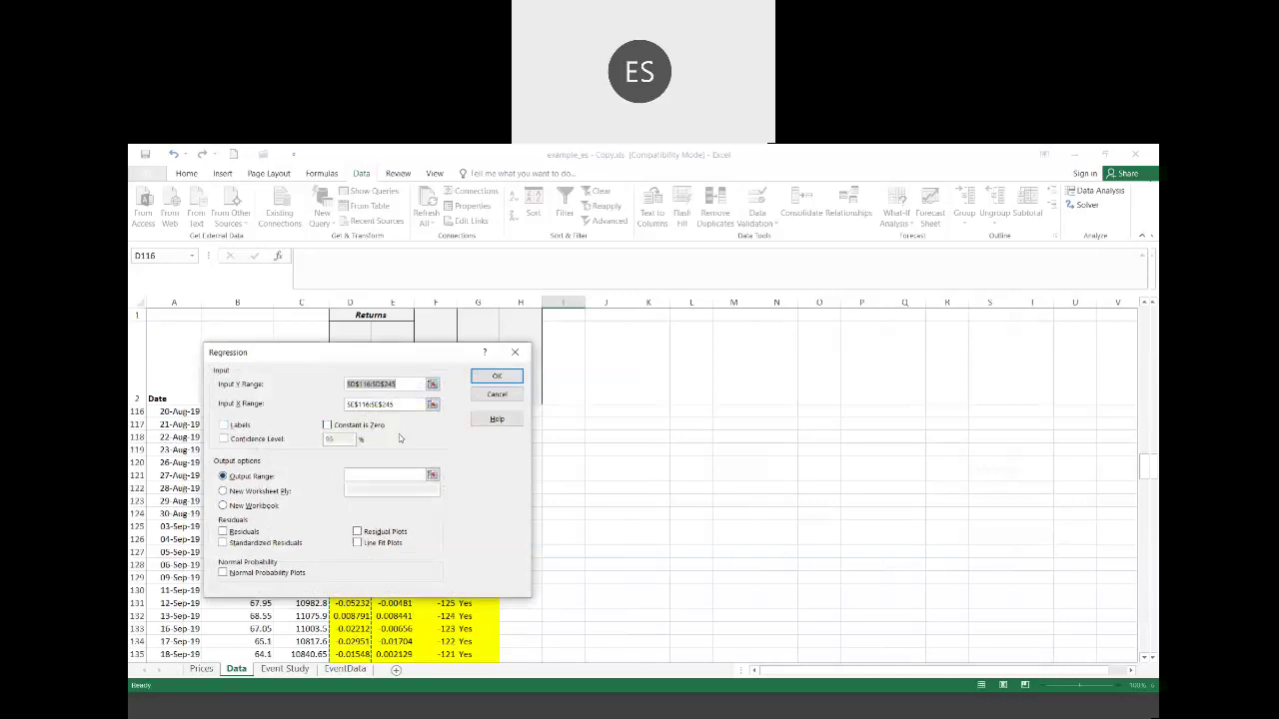
click(436, 479)
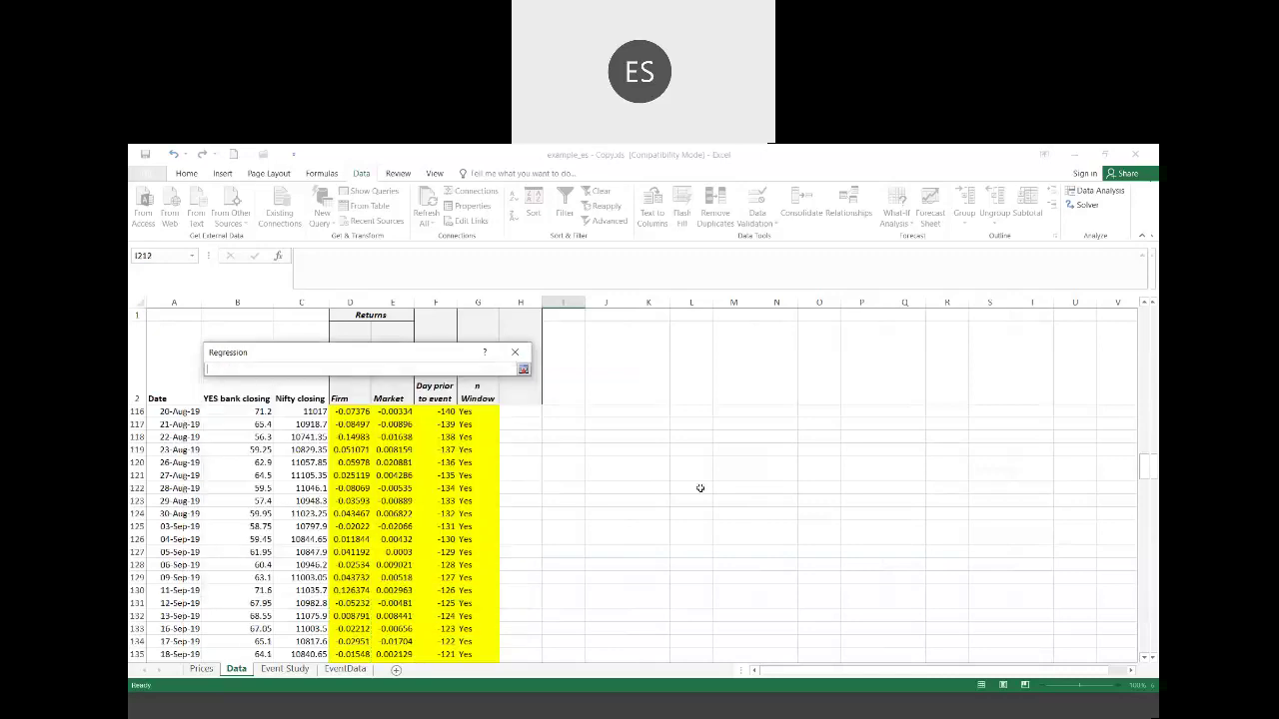
click(1149, 319)
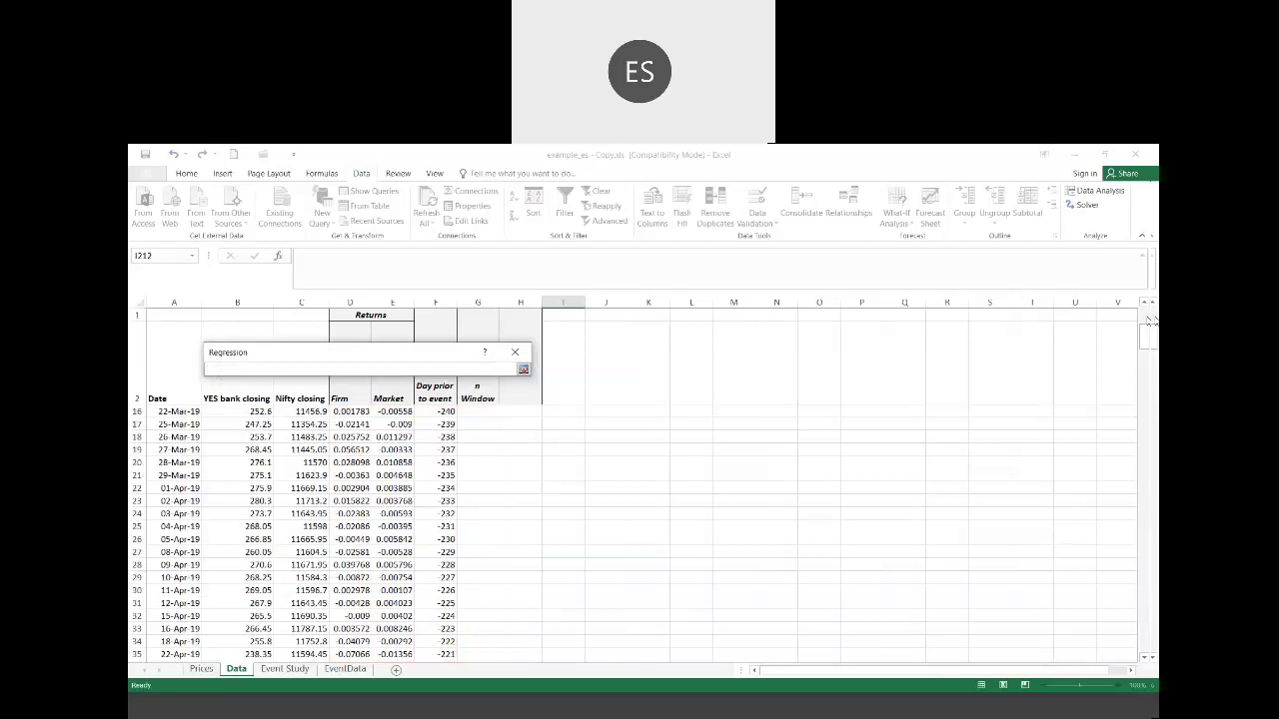
click(563, 423)
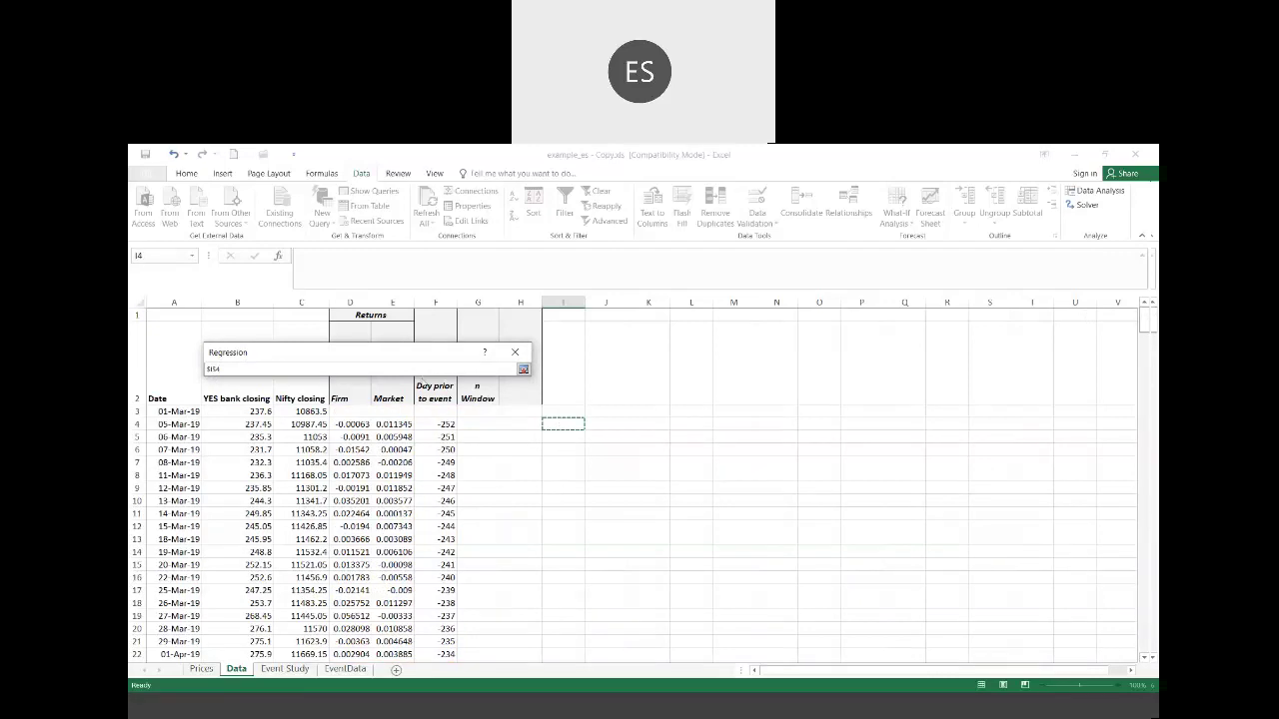
click(523, 372)
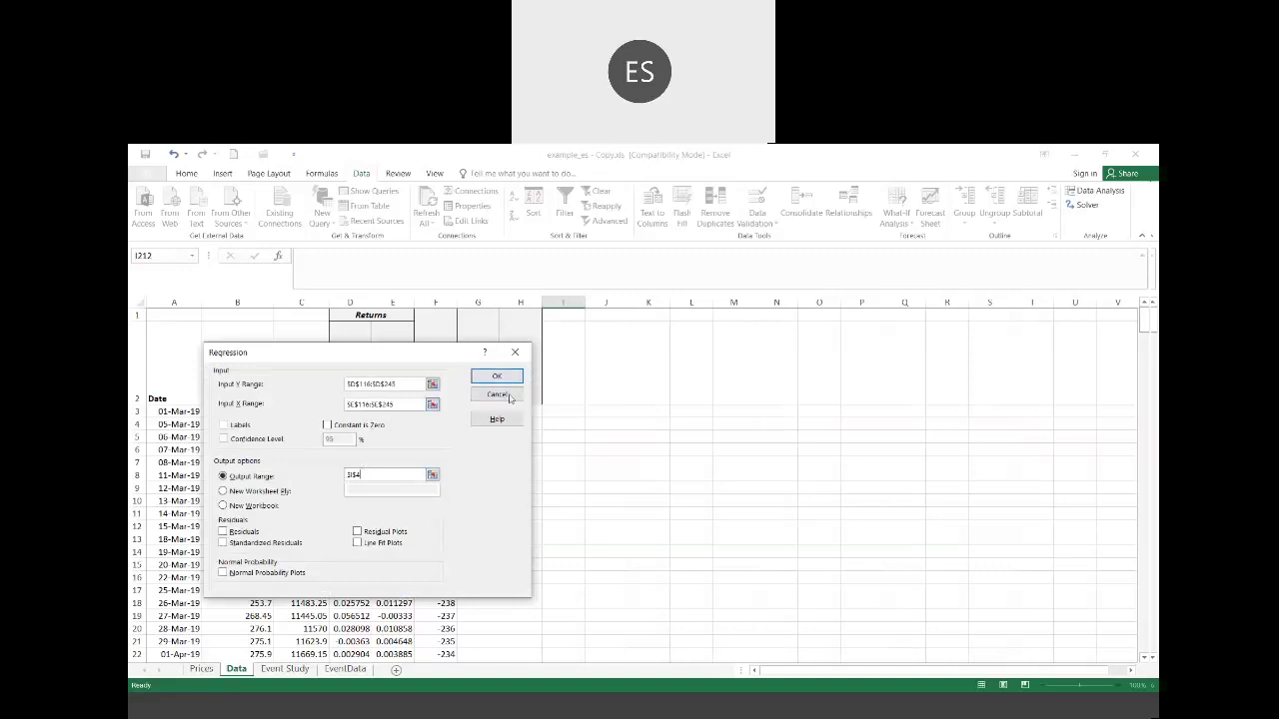
click(498, 379)
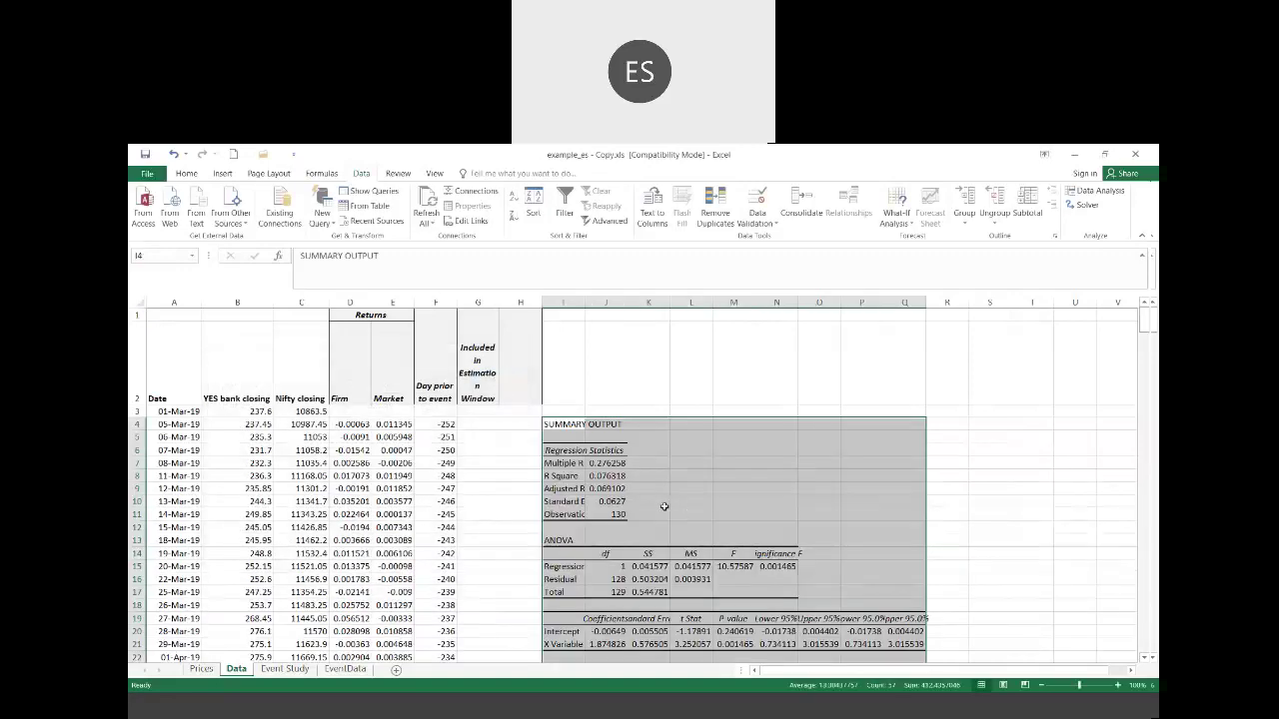
Step: Autofit column I so the regression summary labels read in full
drag(584, 306, 641, 303)
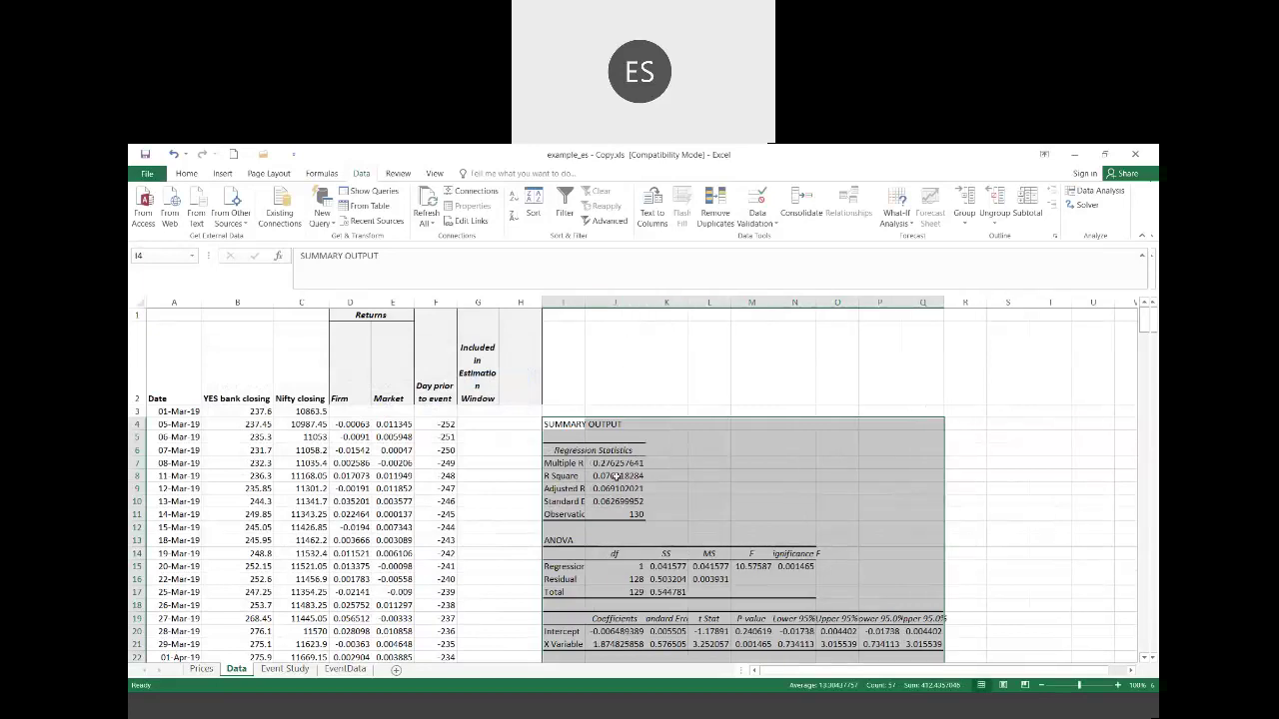
click(617, 477)
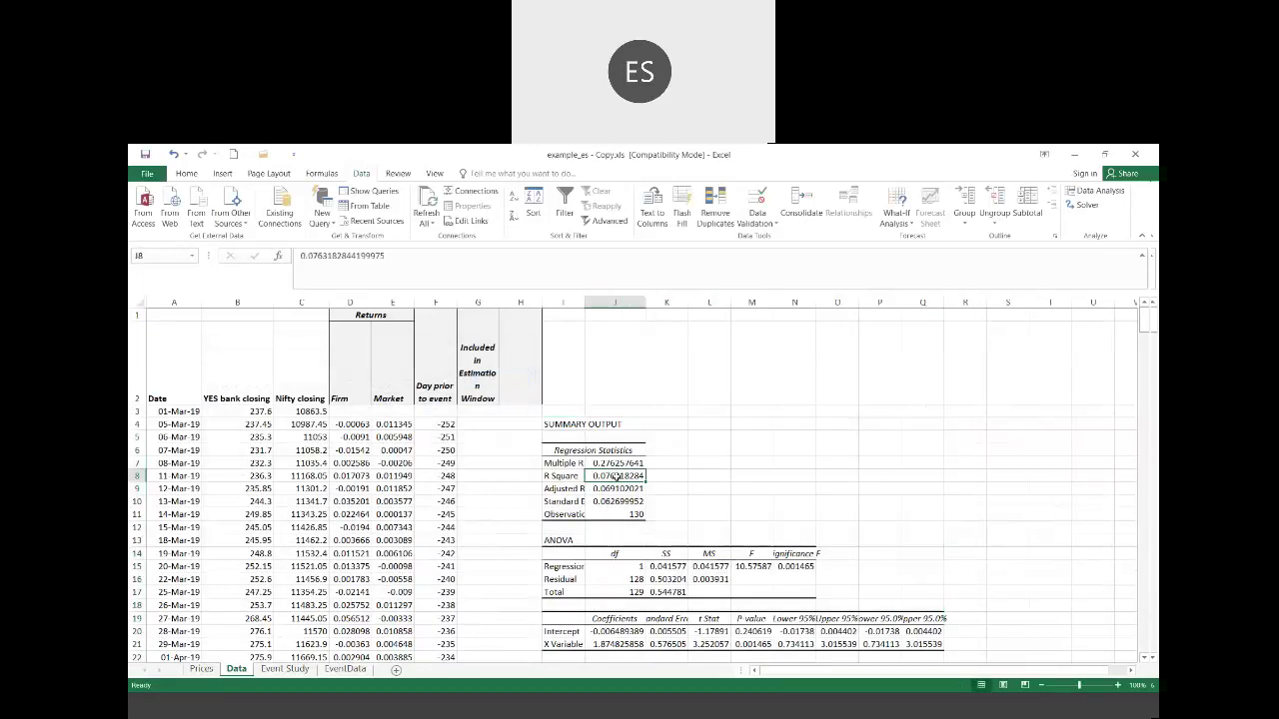
double_click(584, 302)
Step: Review the Adjusted R Square, intercept and market slope coefficient values
click(658, 490)
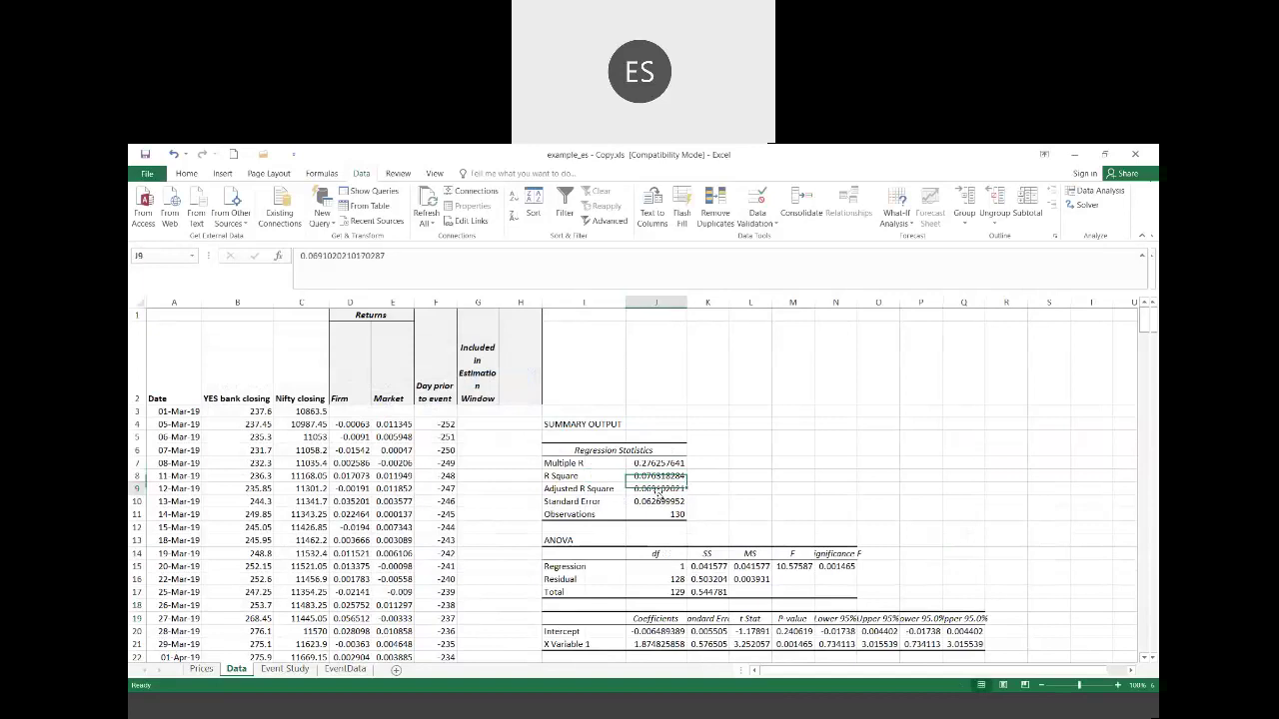
key(Down)
key(Down)
key(Down)
key(Down)
key(Down)
key(Down)
key(Down)
key(Down)
key(Down)
key(Down)
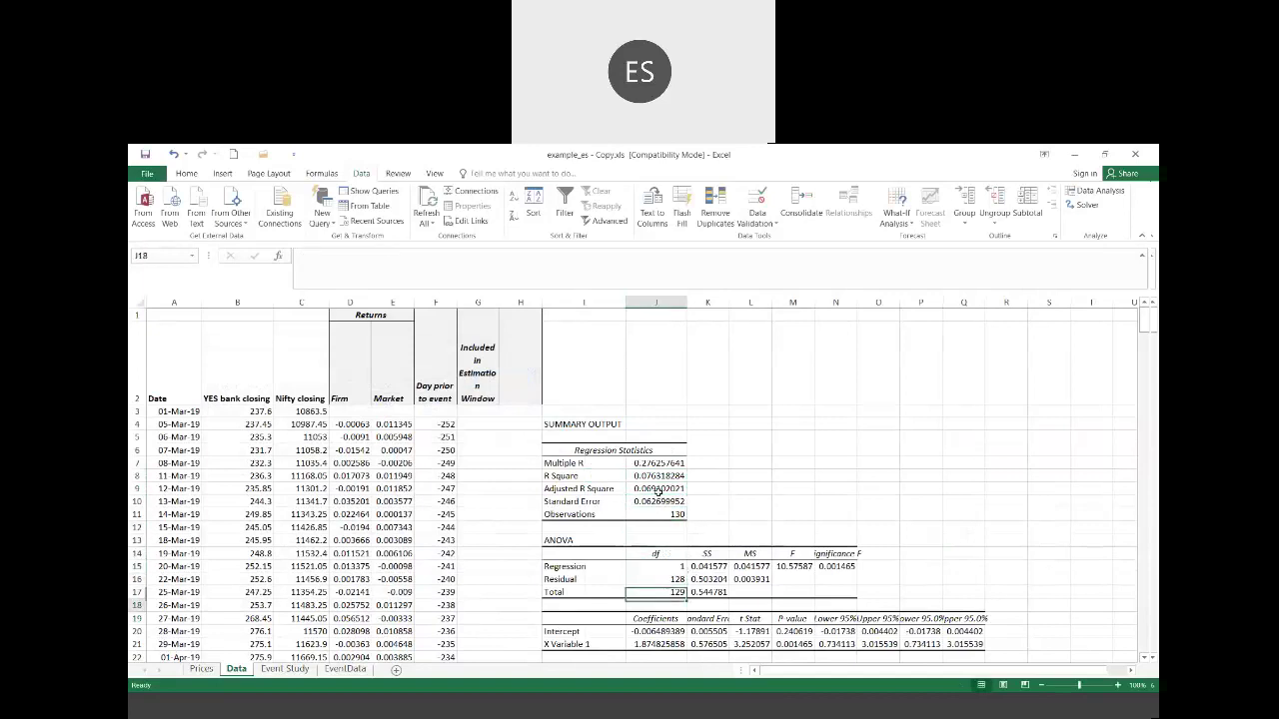
key(Down)
key(Up)
key(Up)
key(Up)
key(Up)
key(Up)
key(Up)
key(Up)
key(Up)
key(Up)
key(Up)
key(Up)
key(Up)
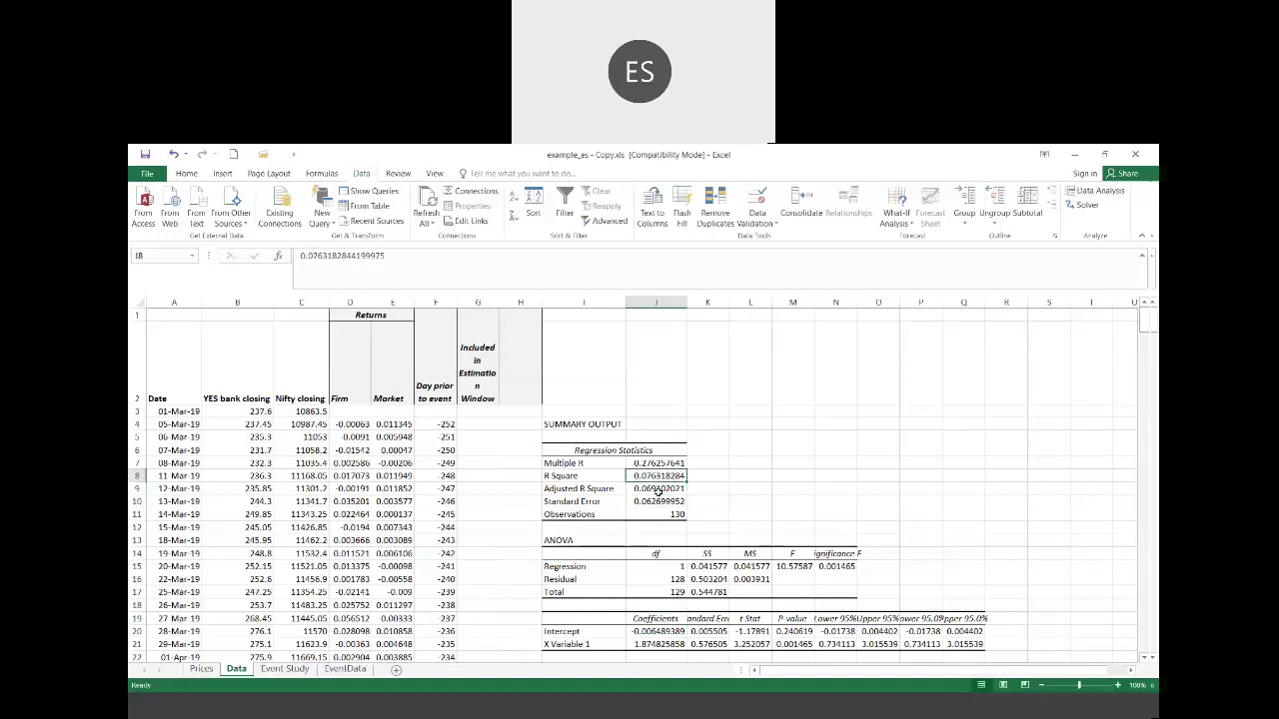
key(Down)
key(Down)
key(Down)
key(Down)
key(Down)
key(Down)
key(Down)
key(Down)
key(Down)
key(Down)
key(Down)
key(Down)
key(Down)
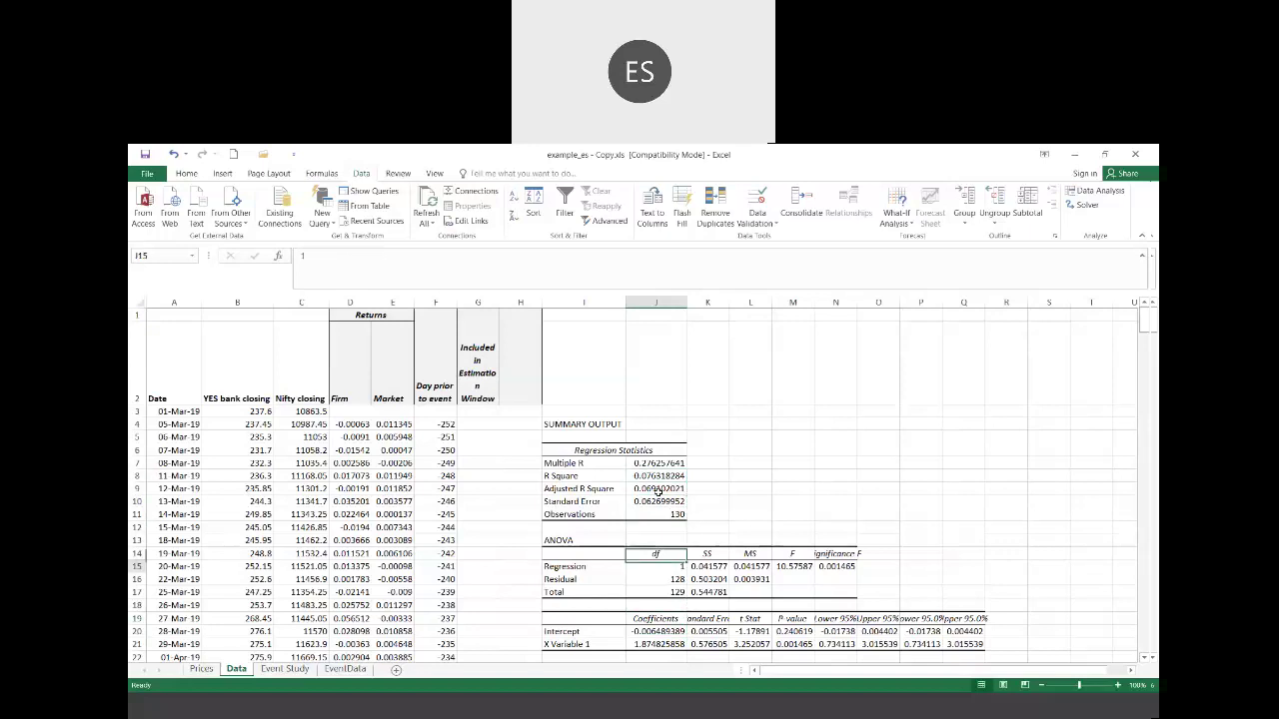
key(Up)
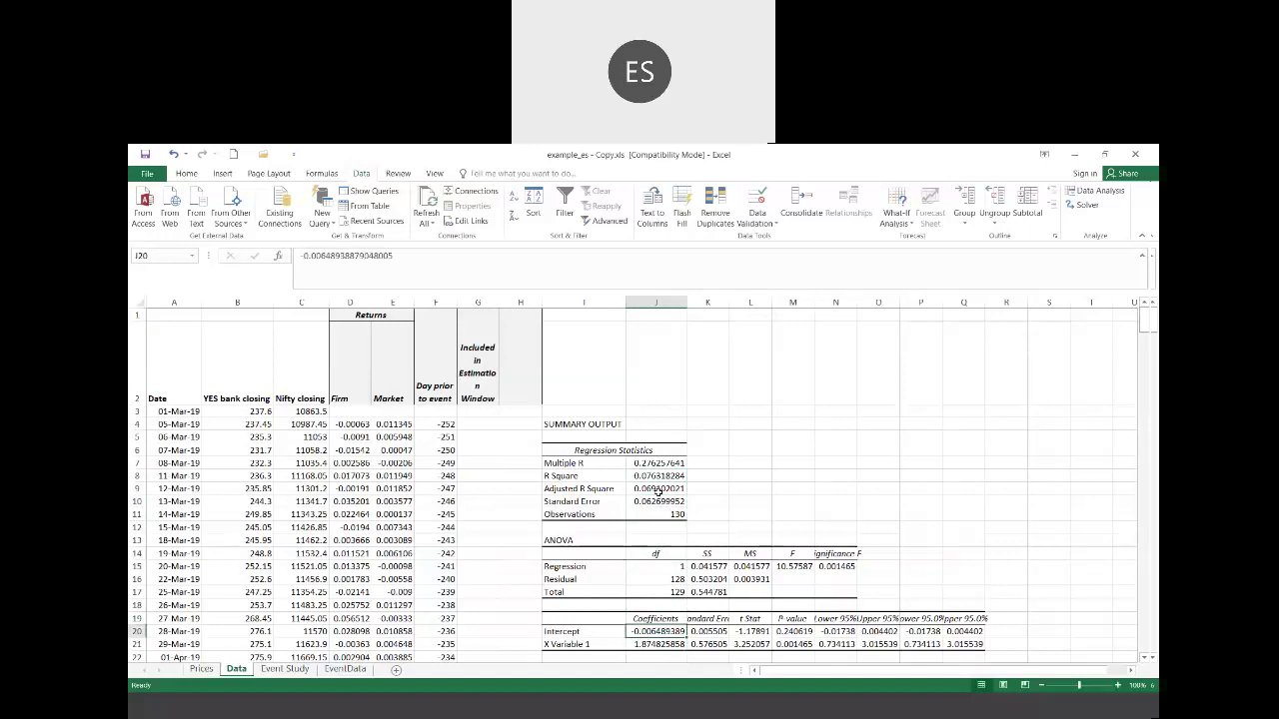
Step: Link the Event Study Alpha cell to the Data sheet's regression intercept (-0.00649)
click(284, 668)
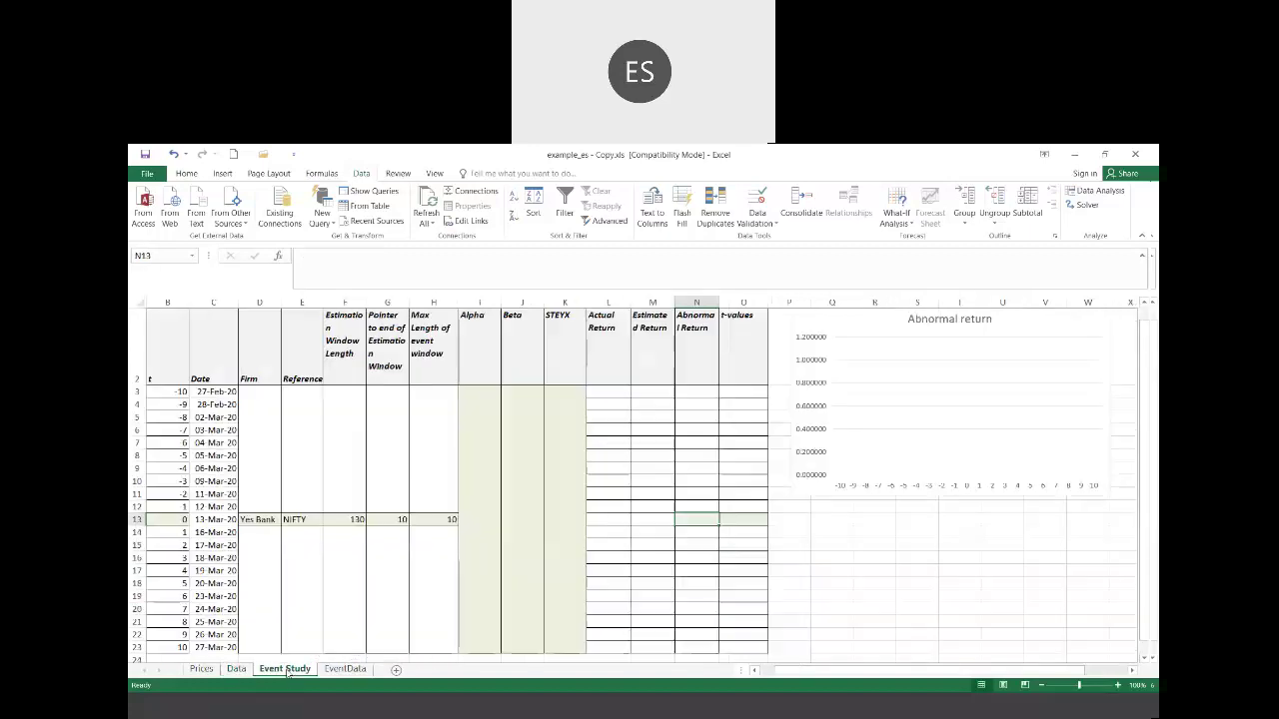
click(479, 518)
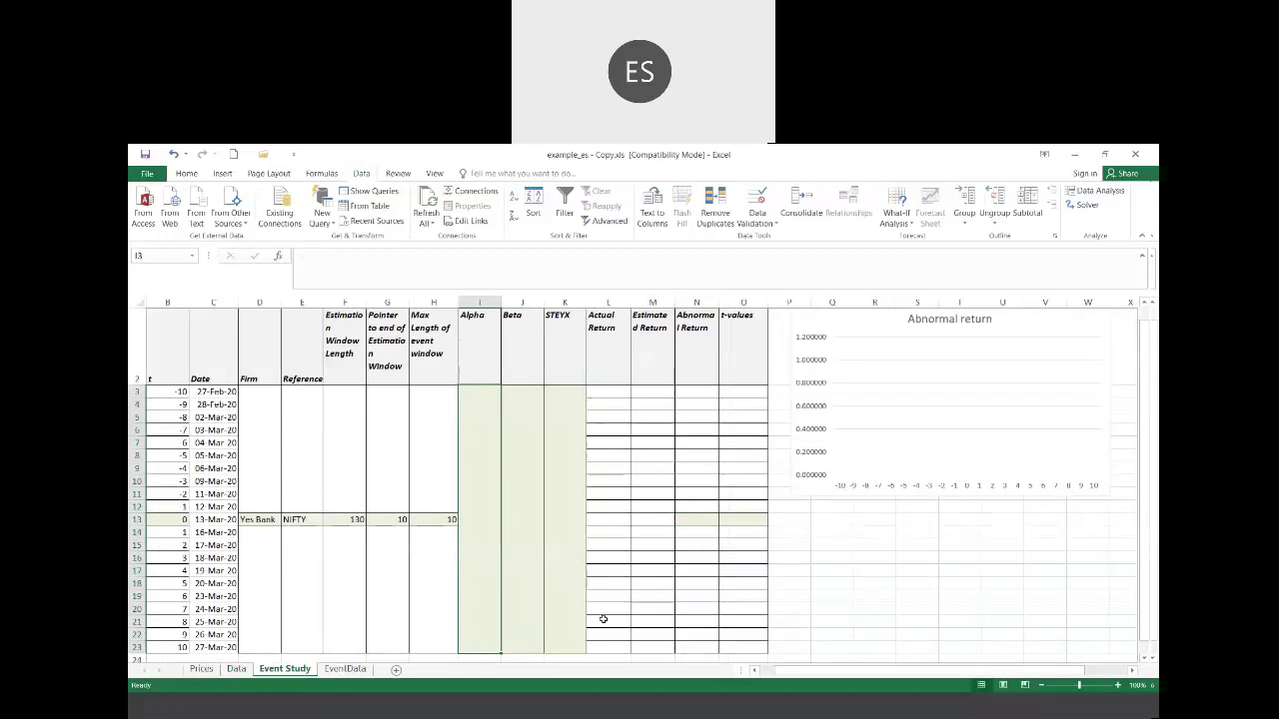
text(=)
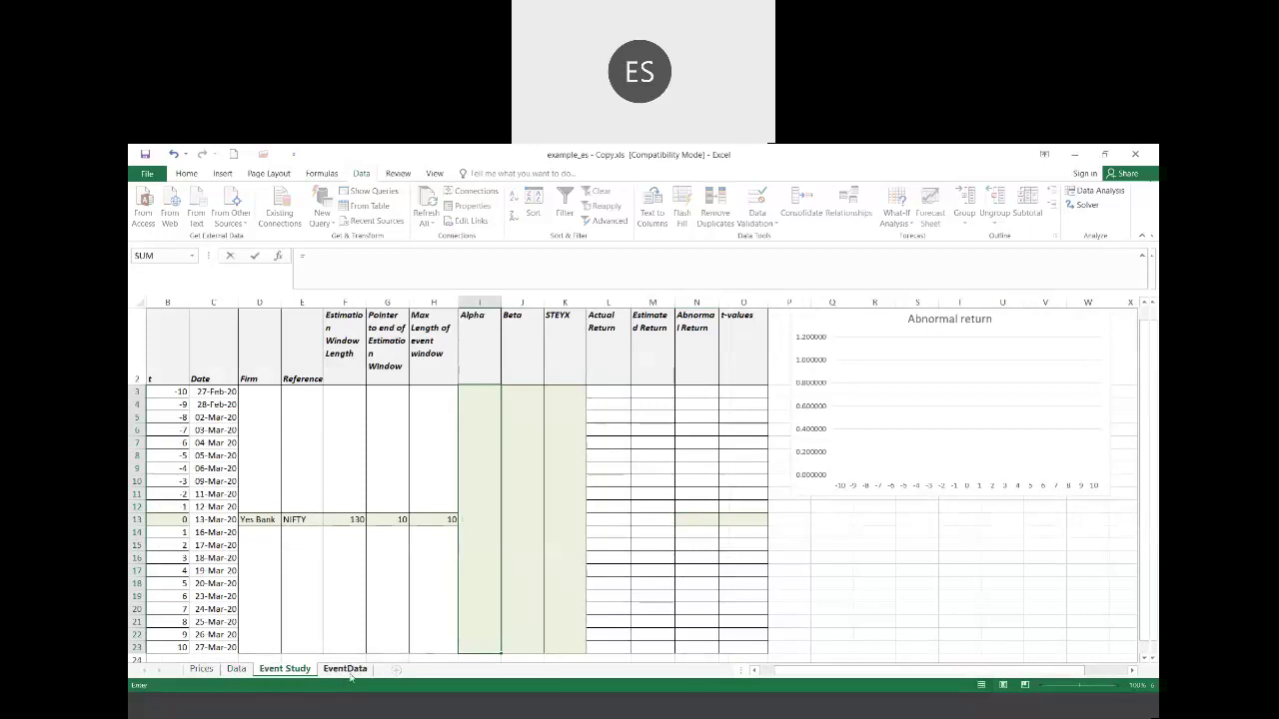
click(345, 668)
click(237, 668)
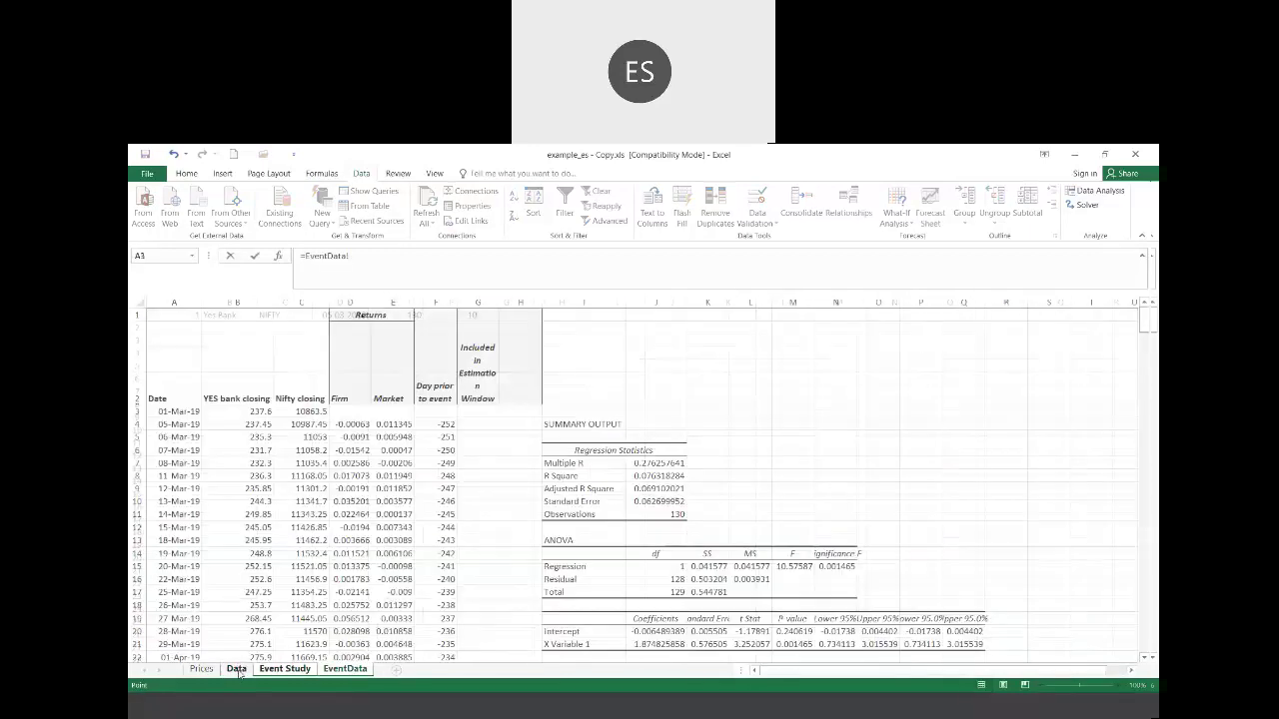
click(660, 632)
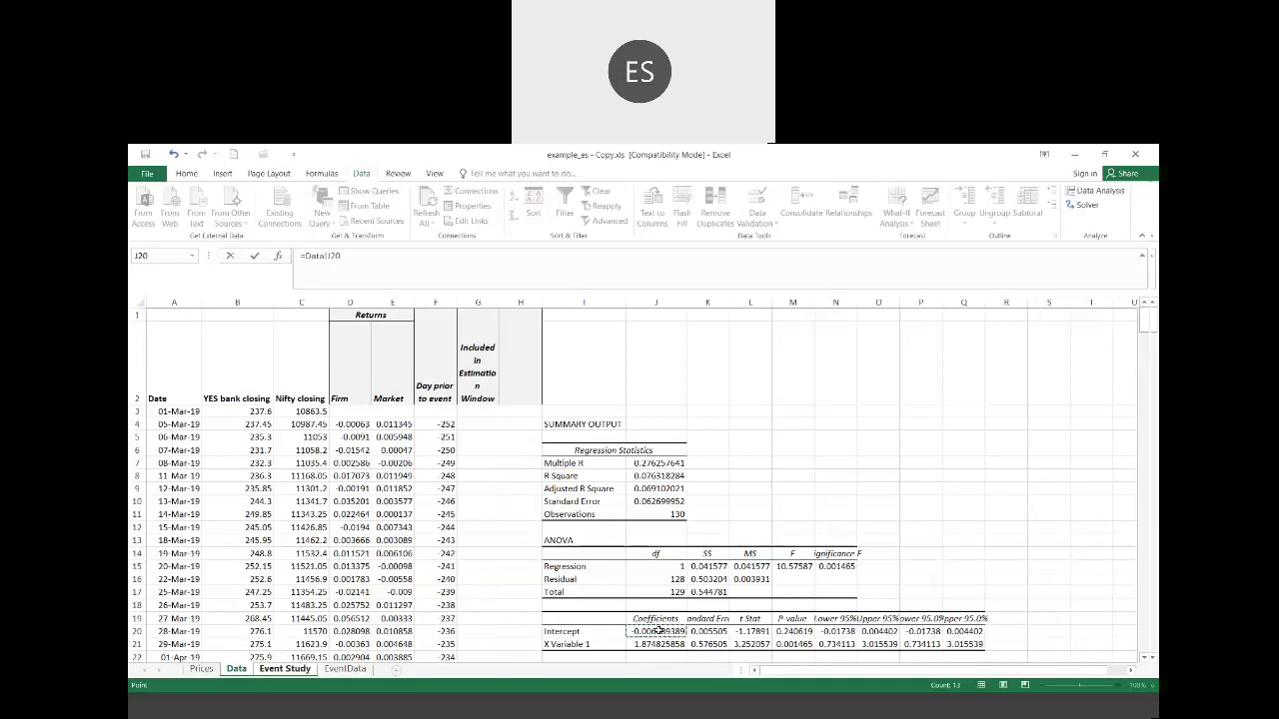
key(Return)
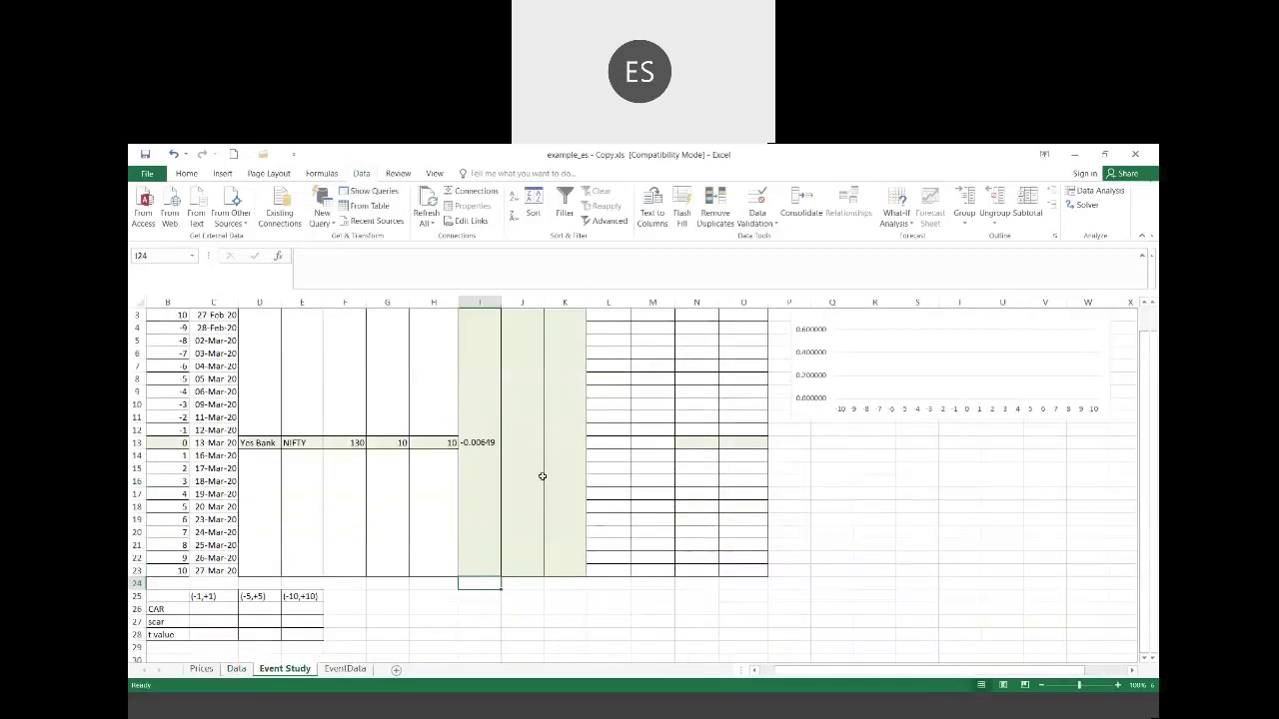
Step: Link the Beta cell to the Data sheet's X Variable 1 coefficient (1.87483)
click(514, 435)
text(=)
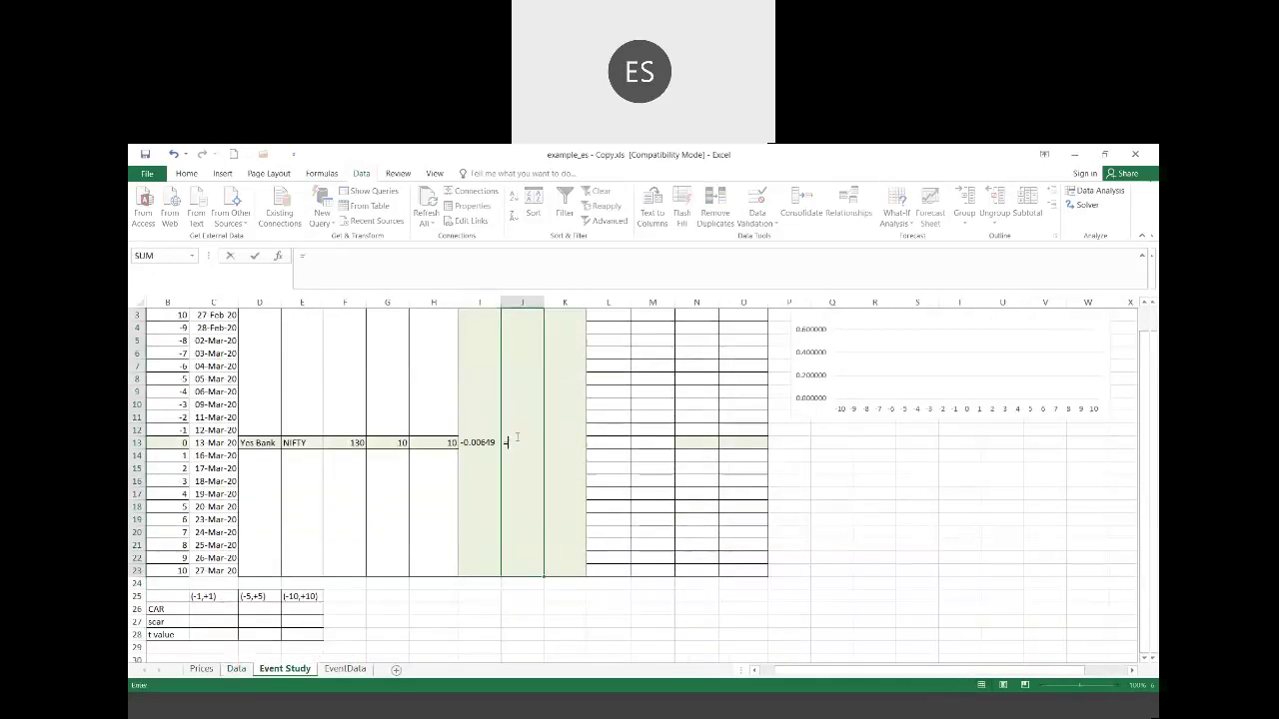
click(236, 669)
click(643, 645)
key(Return)
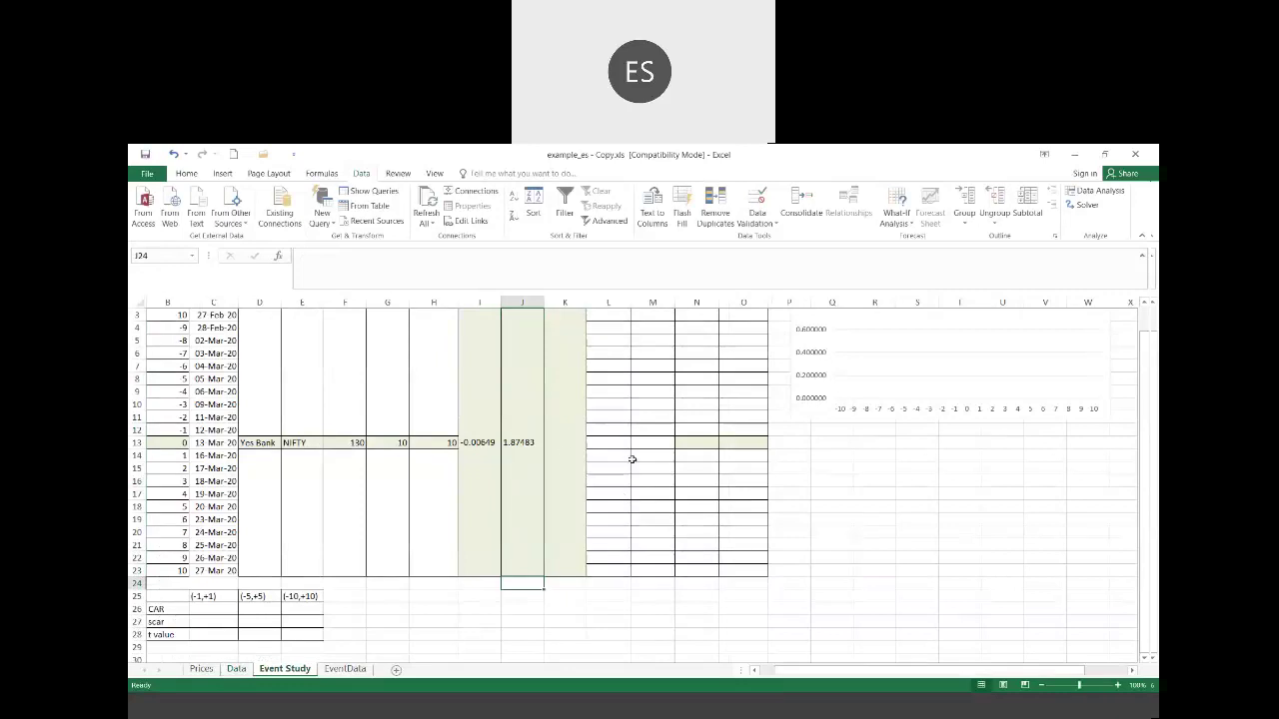
click(567, 442)
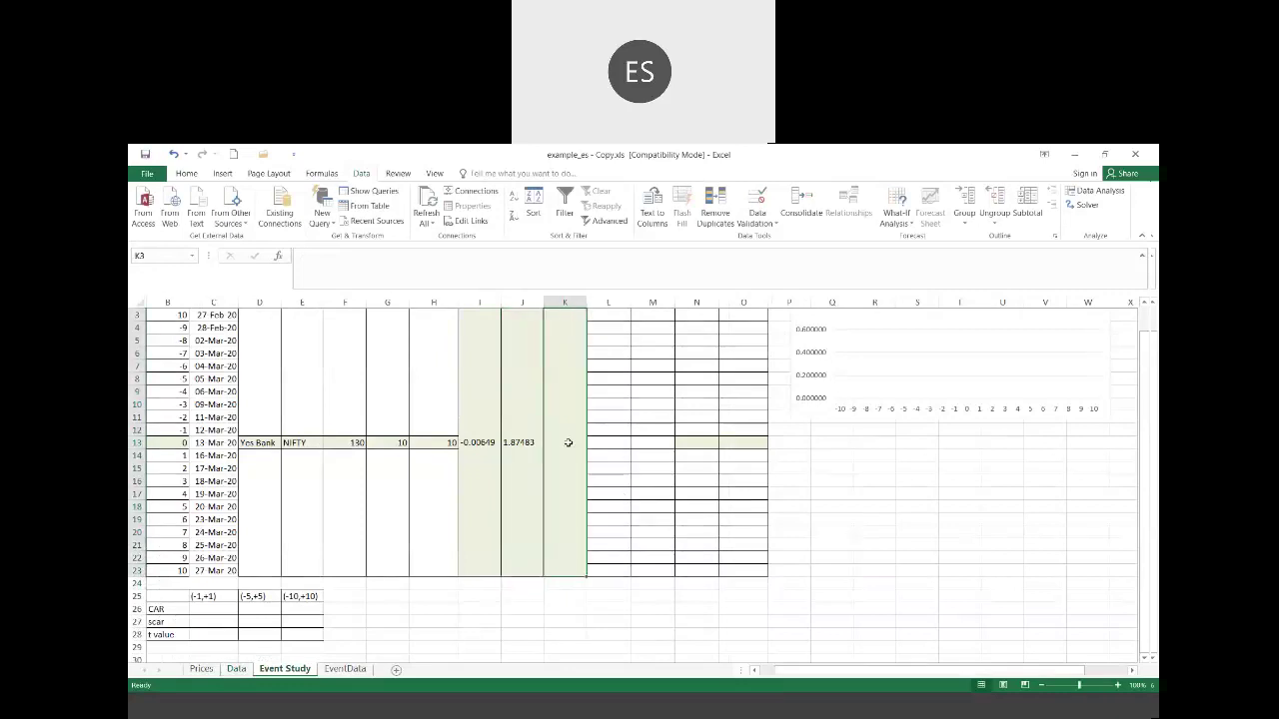
scroll(567, 443, up, 2)
key(Down)
key(Down)
key(Up)
key(Up)
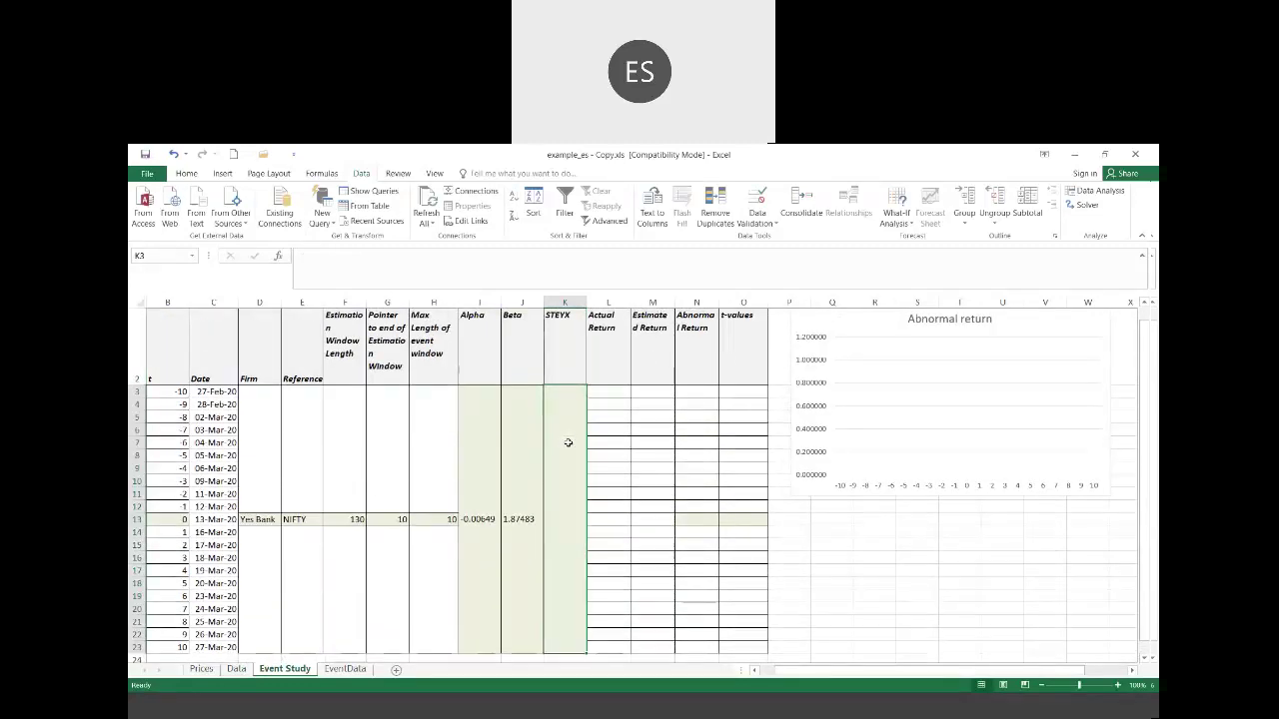
Step: Set K3 to the Data sheet's regression standard error so STEYX shows 0.06270
text(=)
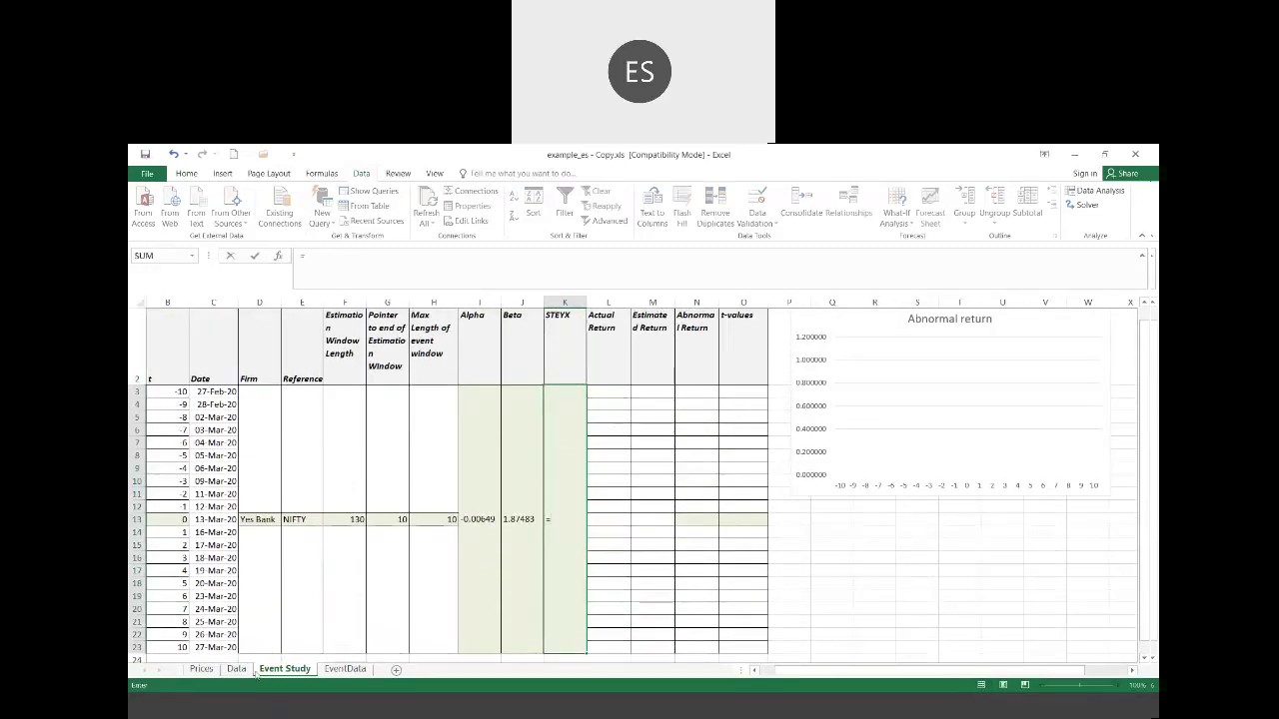
click(236, 669)
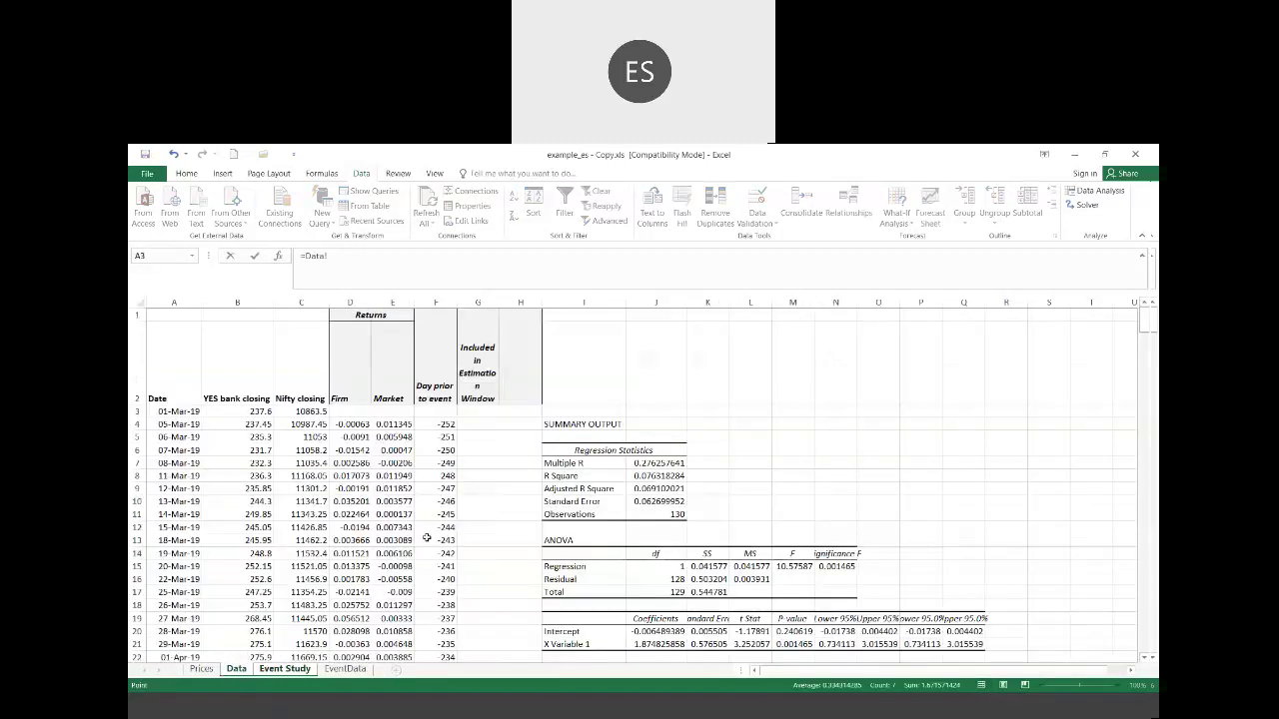
click(671, 501)
key(Return)
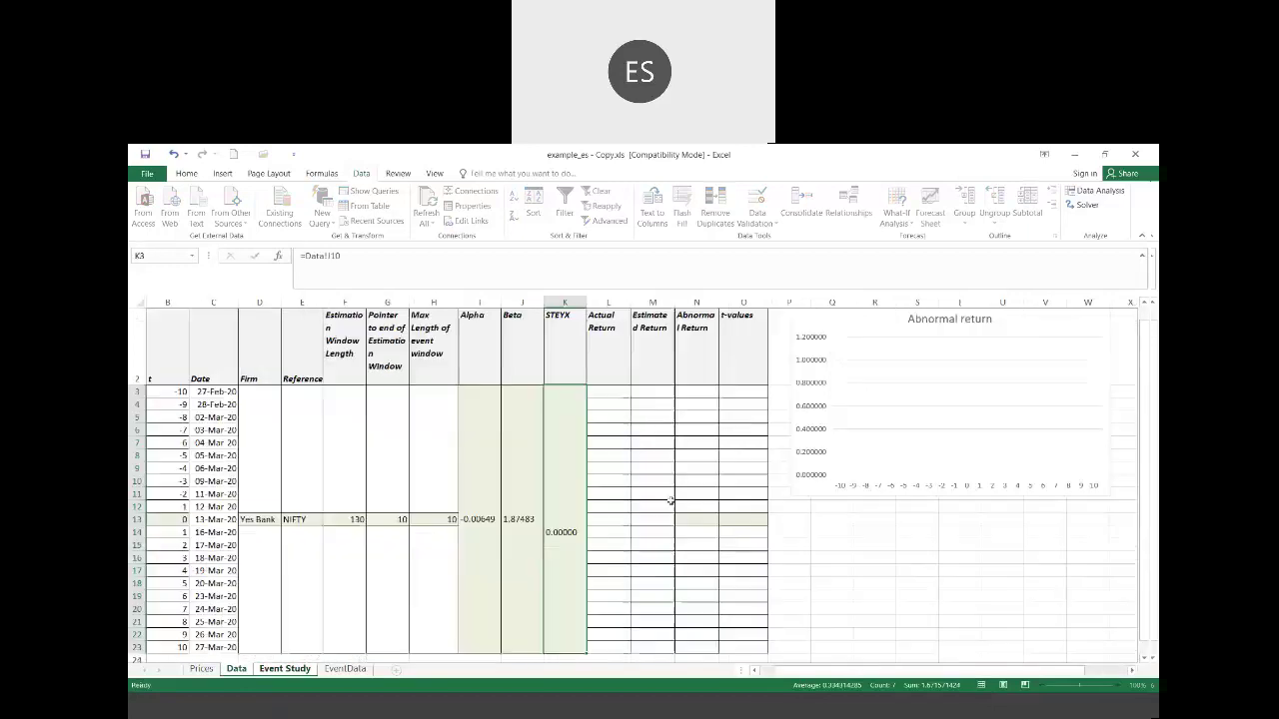
key(ctrl+shift+Up)
key(Return)
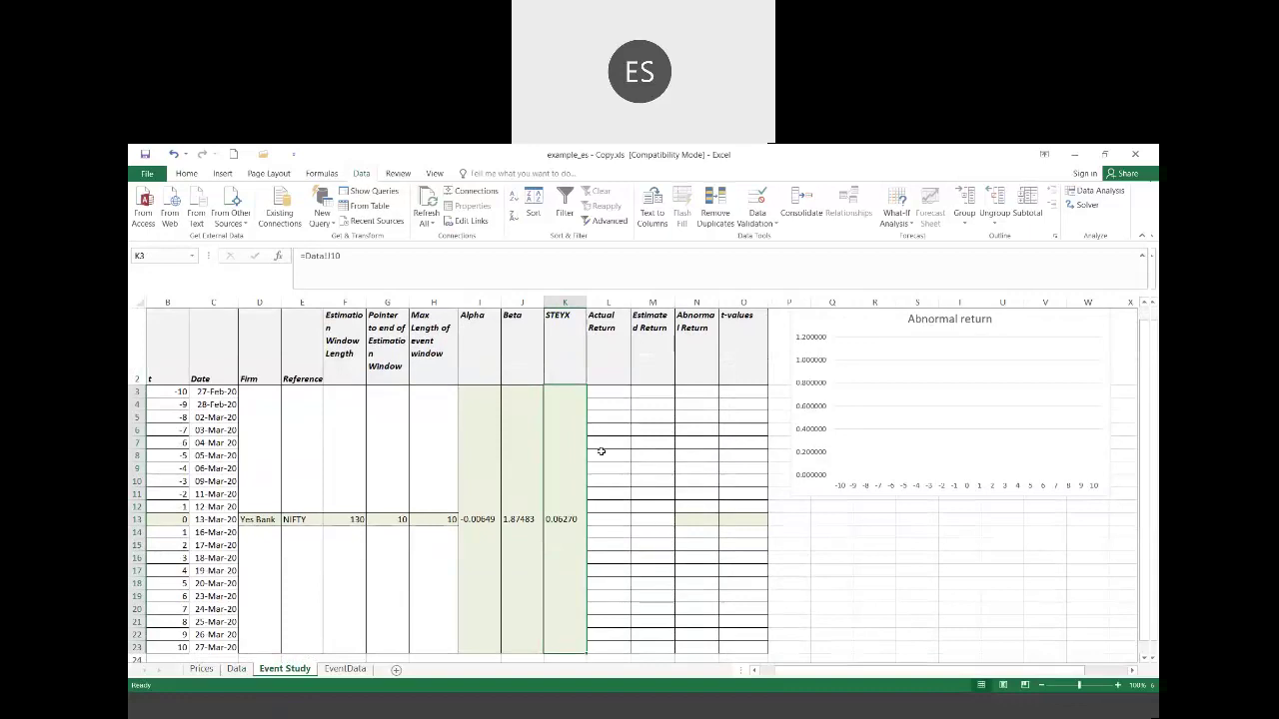
key(Right)
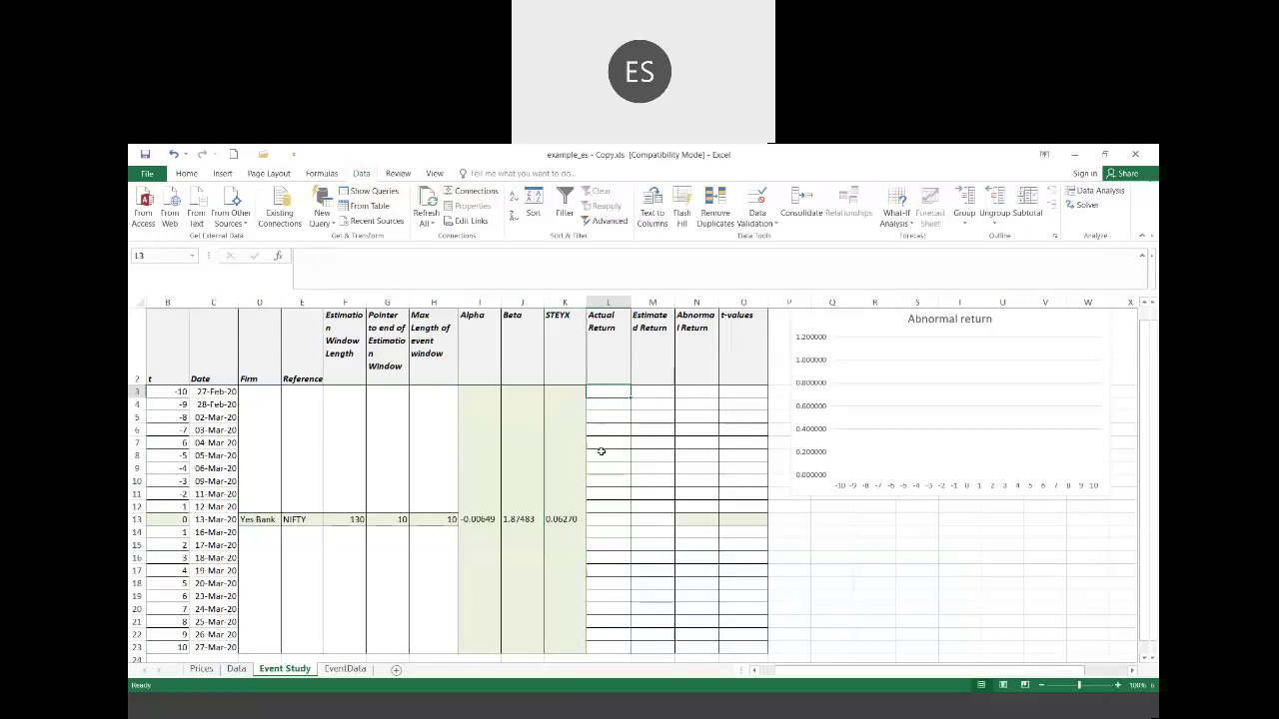
Step: Switch to the Data sheet and move down to the 26-Dec-19 to 22-Jan-20 estimation rows
click(240, 670)
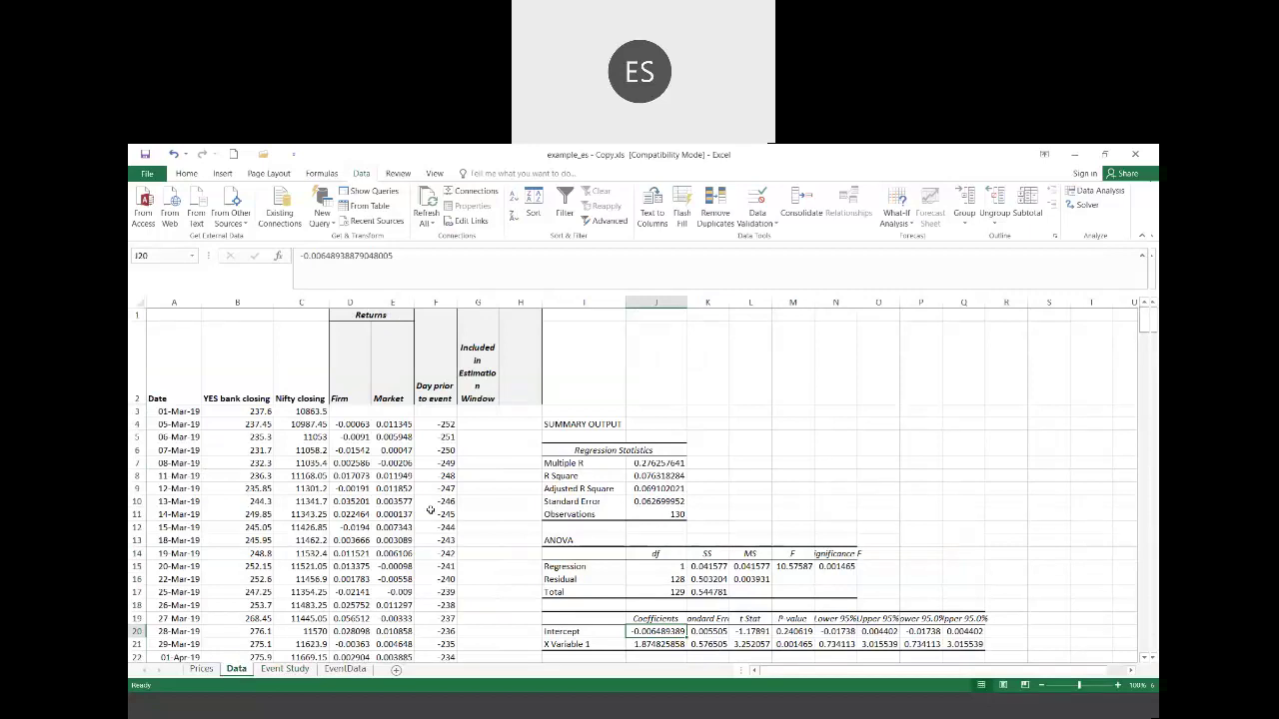
key(Down)
key(Down)
key(Down)
key(Down)
key(Down)
key(Down)
key(Down)
key(Down)
key(Down)
key(Down)
key(Down)
key(Down)
key(Down)
key(Down)
key(Down)
key(Down)
key(Down)
key(Down)
key(Down)
key(Down)
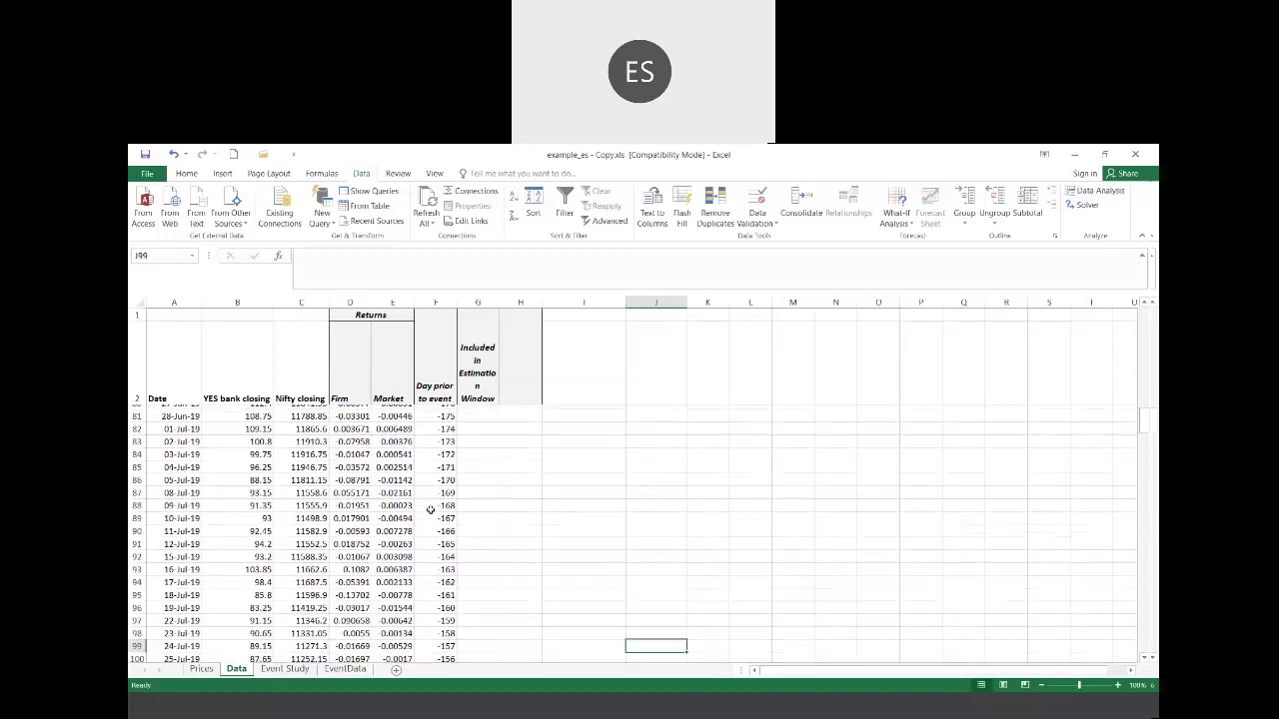
key(Down)
key(Down)
key(Down)
key(Down)
key(Down)
key(Down)
key(Down)
key(Down)
key(Down)
key(Down)
key(Down)
key(Down)
key(Down)
key(Down)
key(Down)
key(Down)
key(Down)
key(Down)
key(Down)
key(Down)
key(Down)
key(Down)
key(Down)
key(Down)
key(Down)
key(Down)
key(Down)
key(Down)
key(Down)
key(Down)
key(Down)
key(Down)
key(Down)
key(Down)
key(Down)
key(Down)
key(Down)
key(Down)
key(Down)
key(Down)
key(Down)
key(Down)
key(Down)
key(Down)
key(Down)
key(Down)
key(Down)
key(Down)
key(Down)
key(Down)
key(Down)
key(Down)
key(Down)
key(Down)
key(Down)
key(Down)
key(Down)
key(Down)
key(Down)
key(Down)
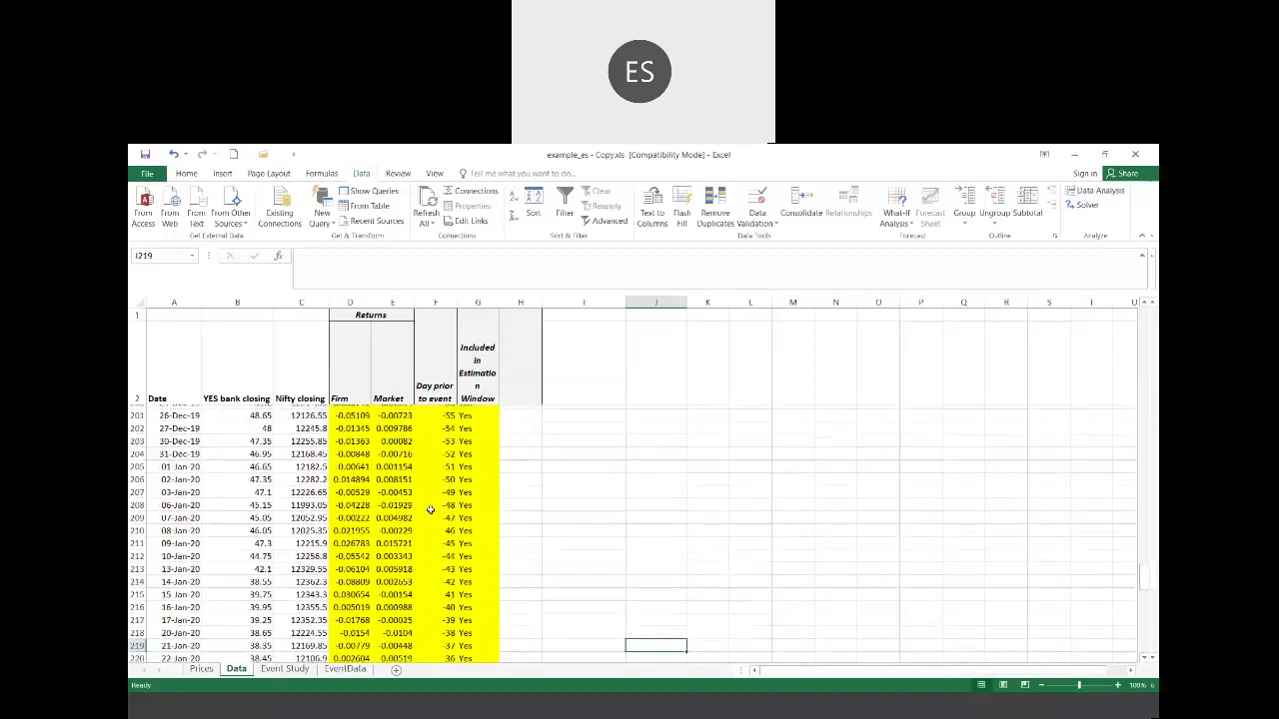
key(Down)
key(Down)
key(Down)
key(Down)
key(Down)
key(Down)
key(Down)
key(Down)
key(Down)
key(Down)
key(Down)
key(Down)
key(Down)
key(Down)
key(Down)
key(Down)
key(Down)
key(Down)
key(Down)
key(Down)
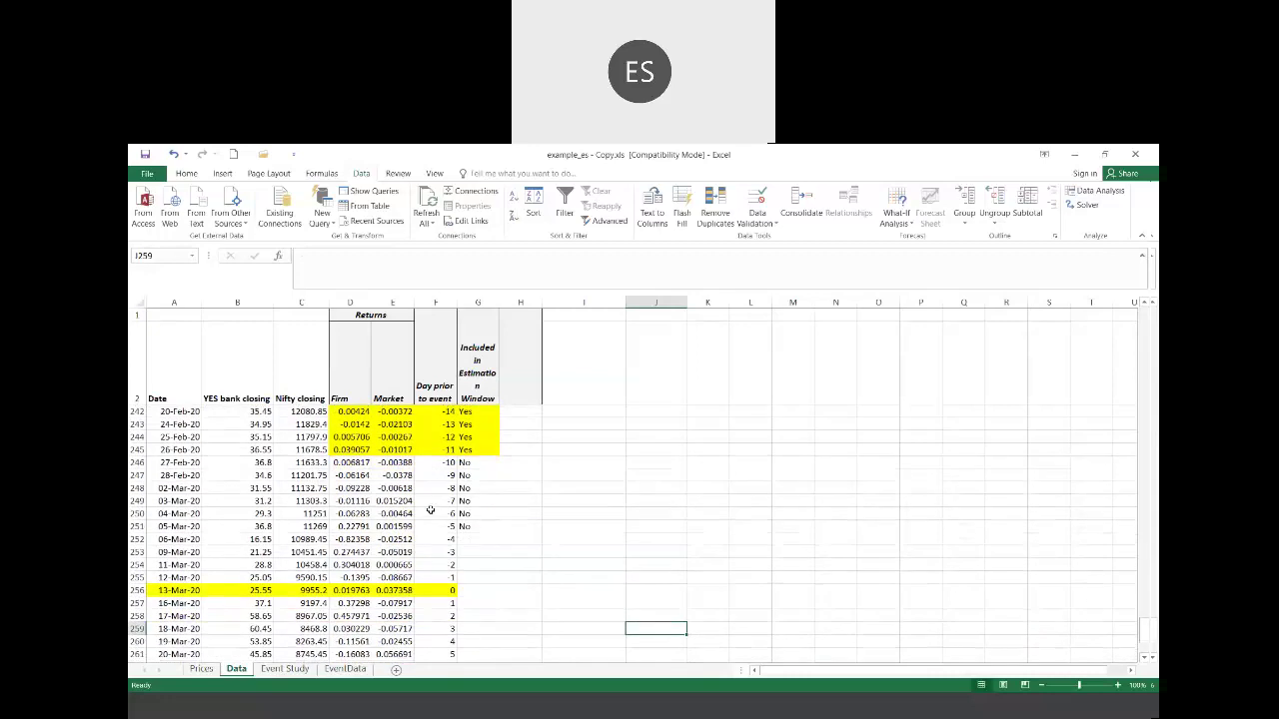
Step: Copy the 21 event-window Firm returns starting at 27-Feb-20 on the Data sheet
scroll(430, 511, up, 4)
scroll(430, 511, down, 4)
click(346, 462)
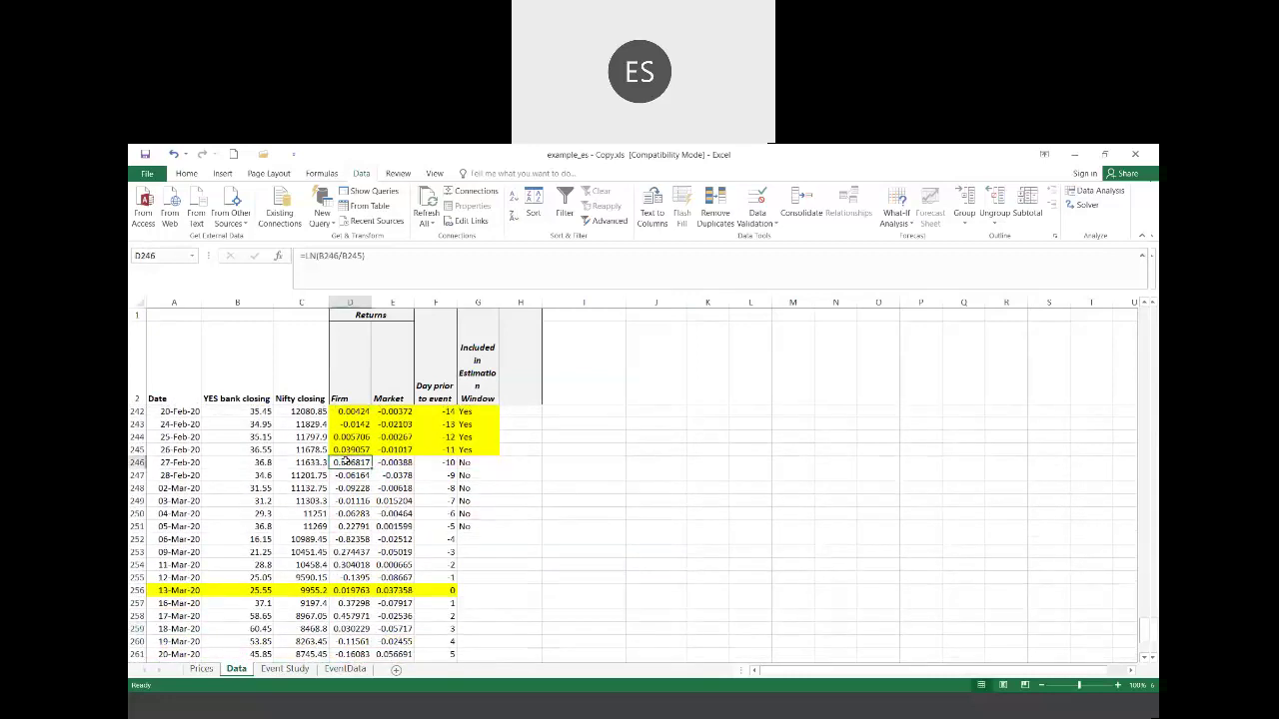
key(shift+Down)
key(shift+Down)
key(shift+Down)
key(shift+Down)
key(shift+Down)
key(shift+Down)
key(shift+Down)
key(shift+Down)
key(shift+Down)
key(shift+Down)
key(shift+Down)
key(shift+Down)
key(shift+Down)
key(shift+Down)
key(shift+Down)
key(shift+Down)
key(shift+Down)
key(shift+Down)
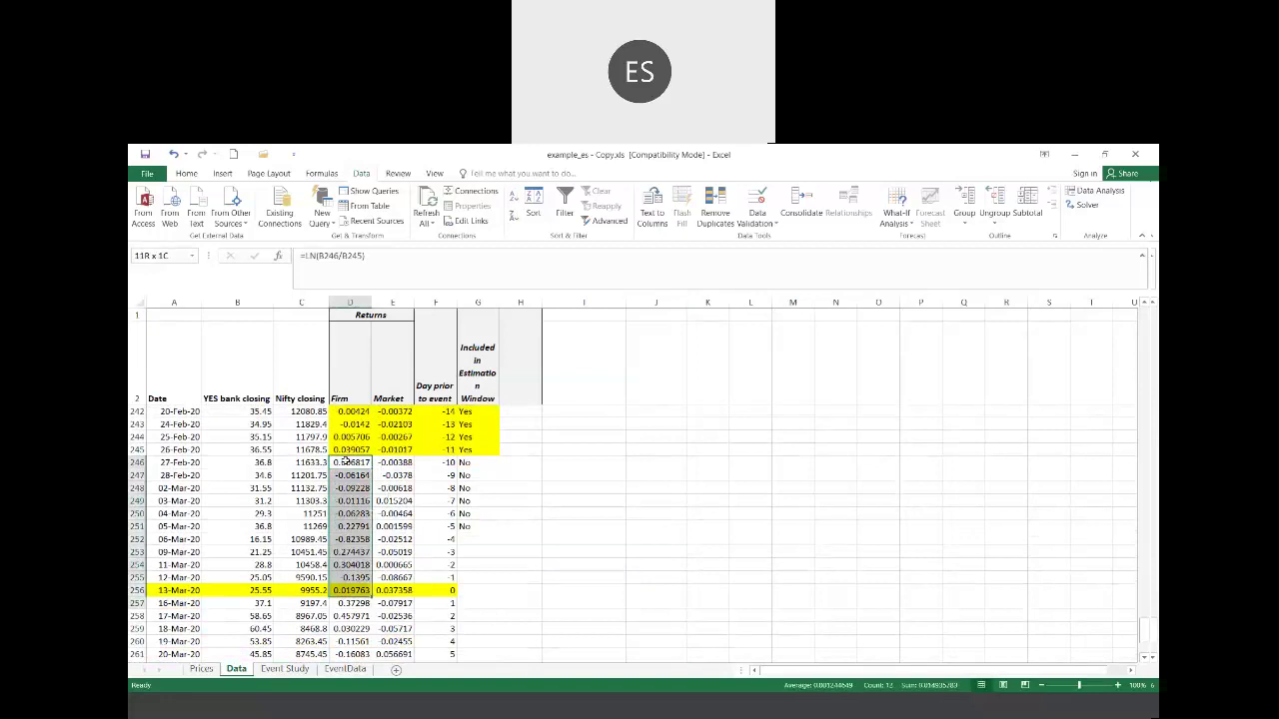
key(shift+Down)
key(shift+Down)
key(shift+Down)
key(shift+Down)
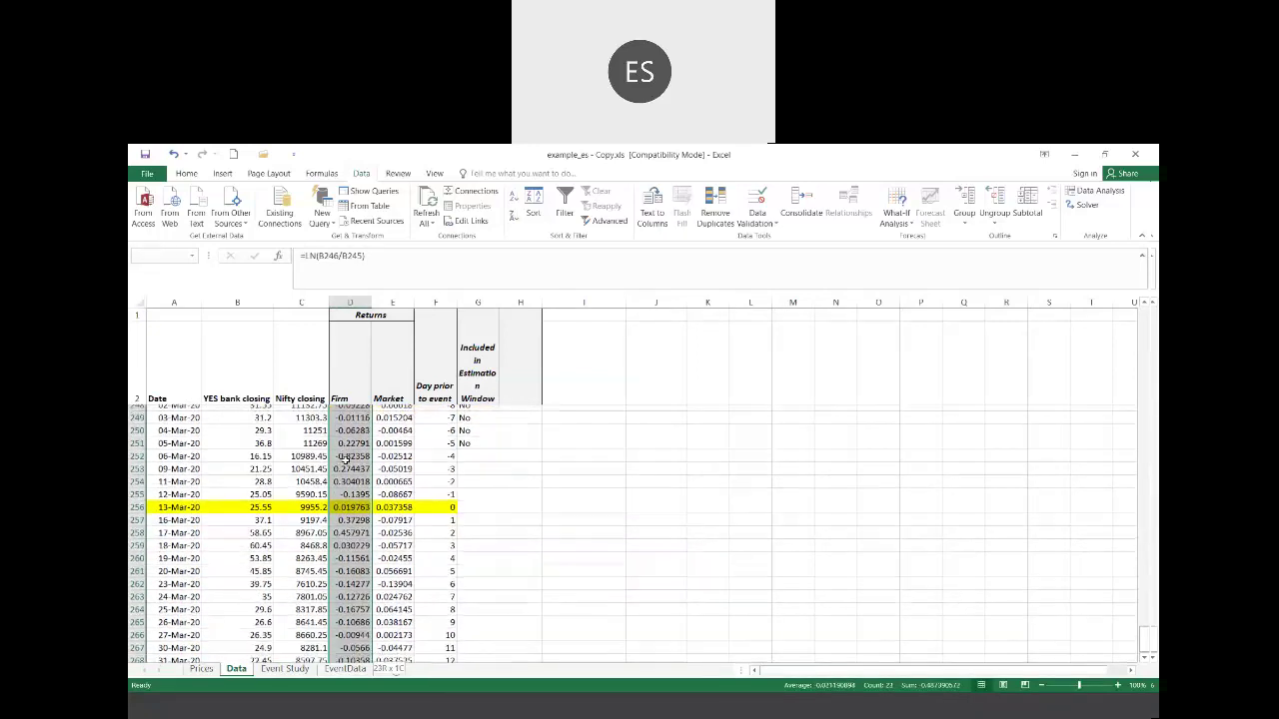
key(shift+Up)
key(shift+Up)
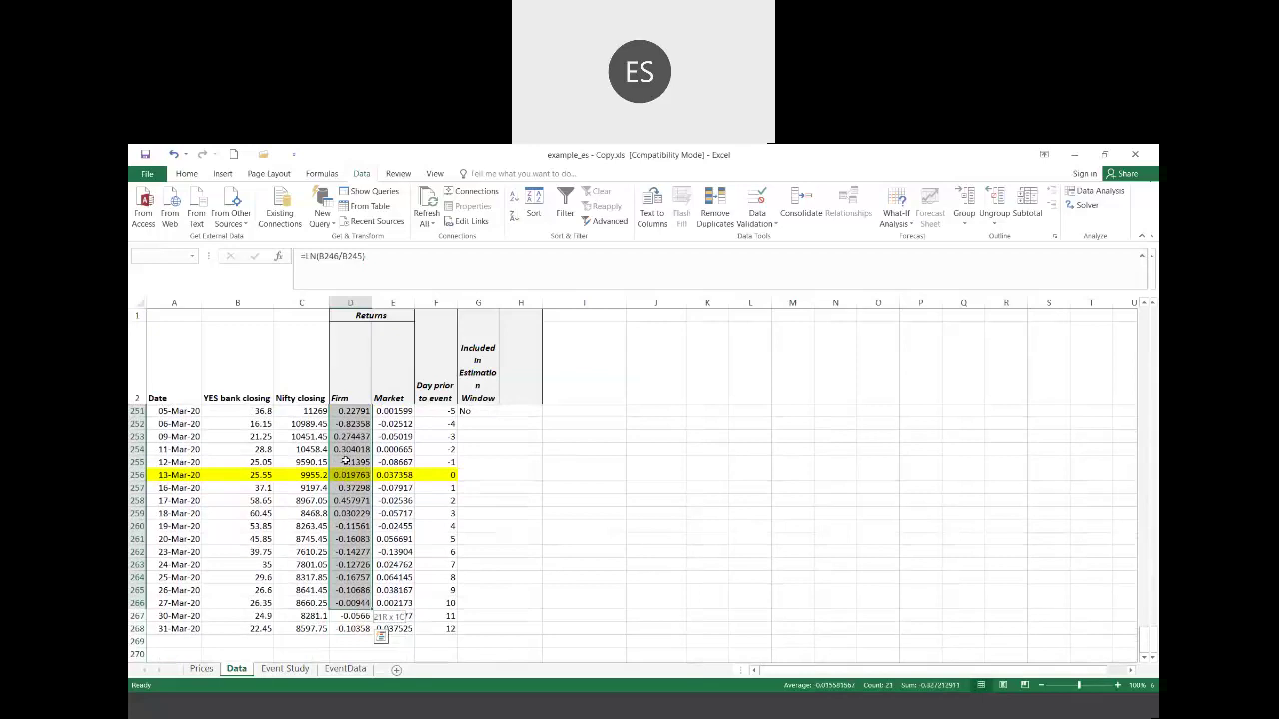
key(ctrl+c)
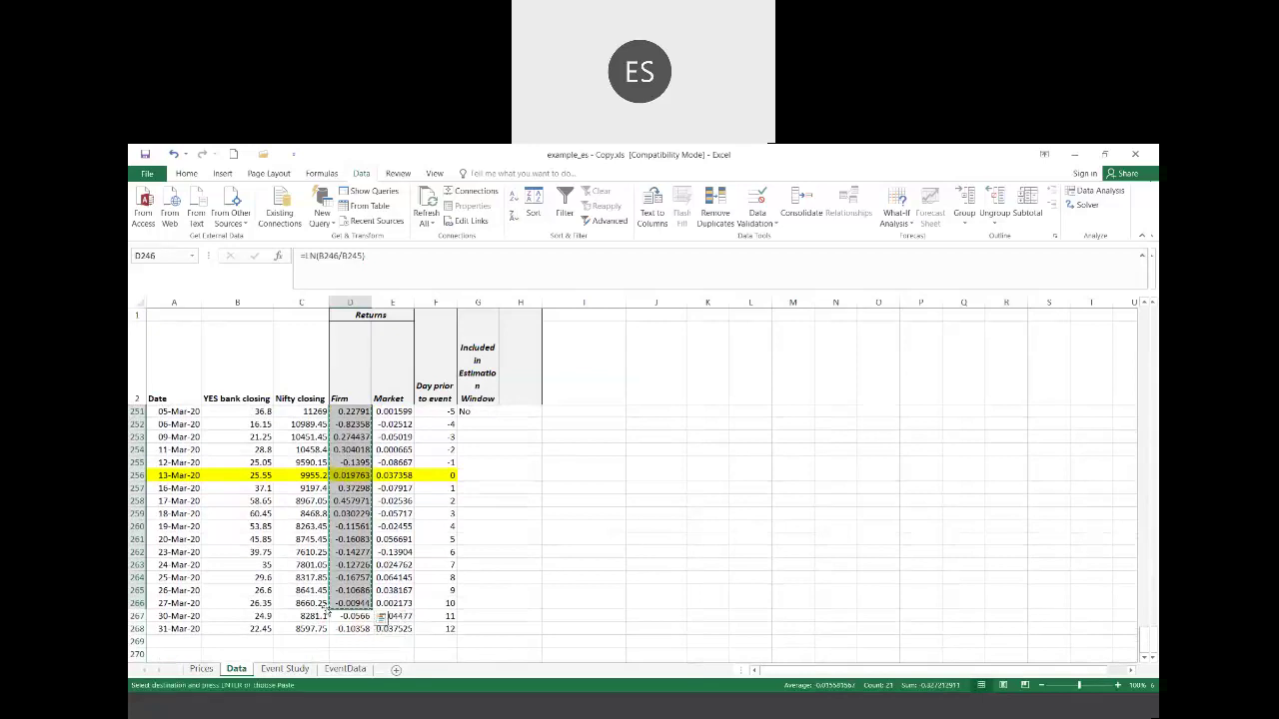
Step: Paste them as values into the Event Study Actual Return column from L3
click(298, 670)
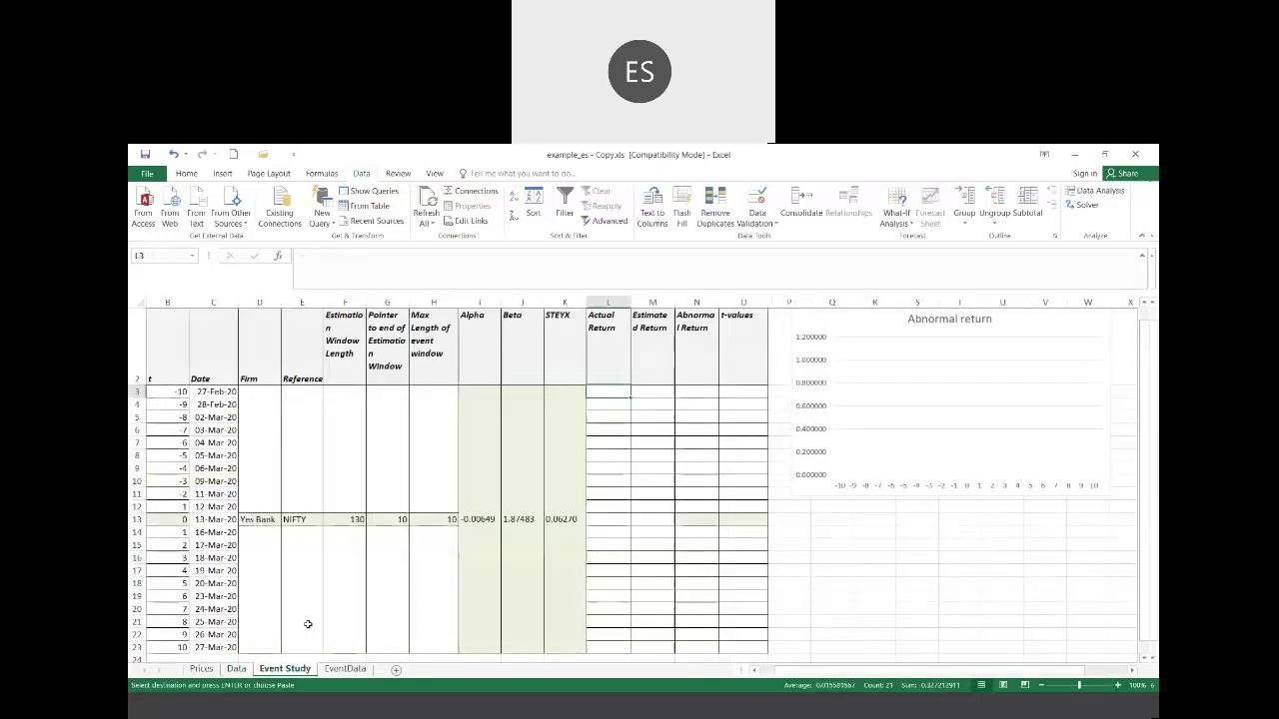
right_click(601, 392)
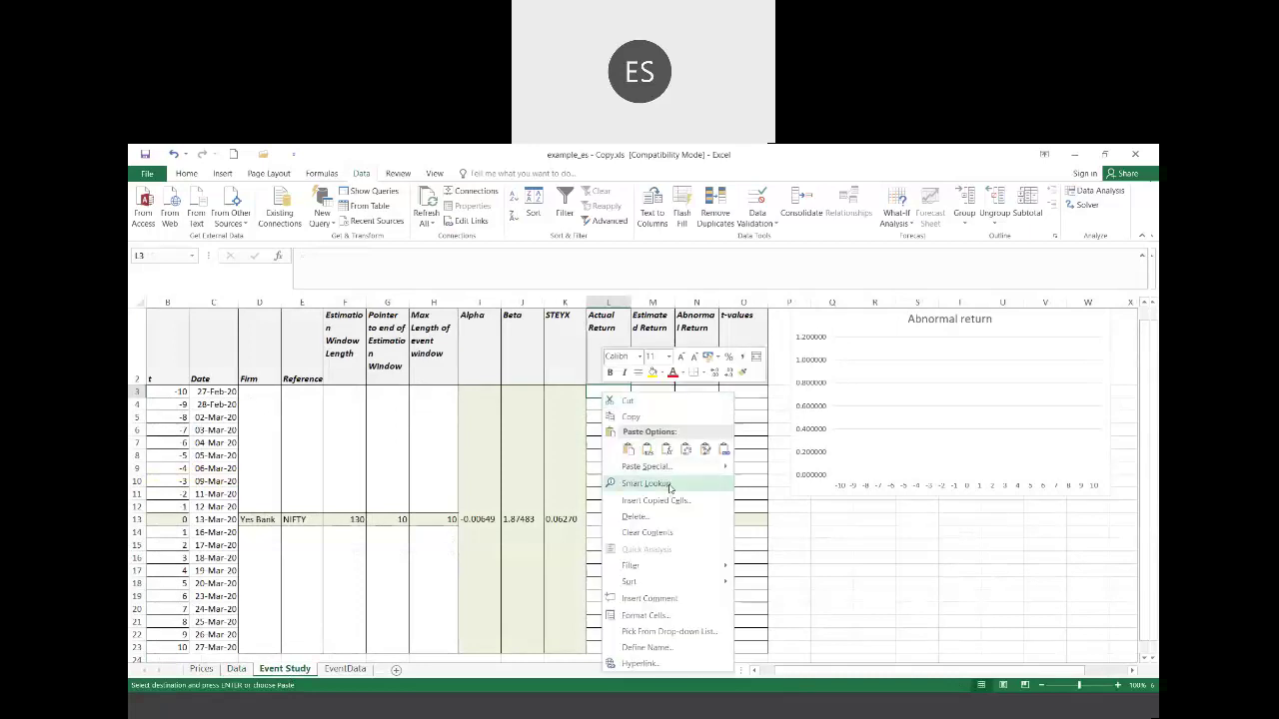
click(647, 466)
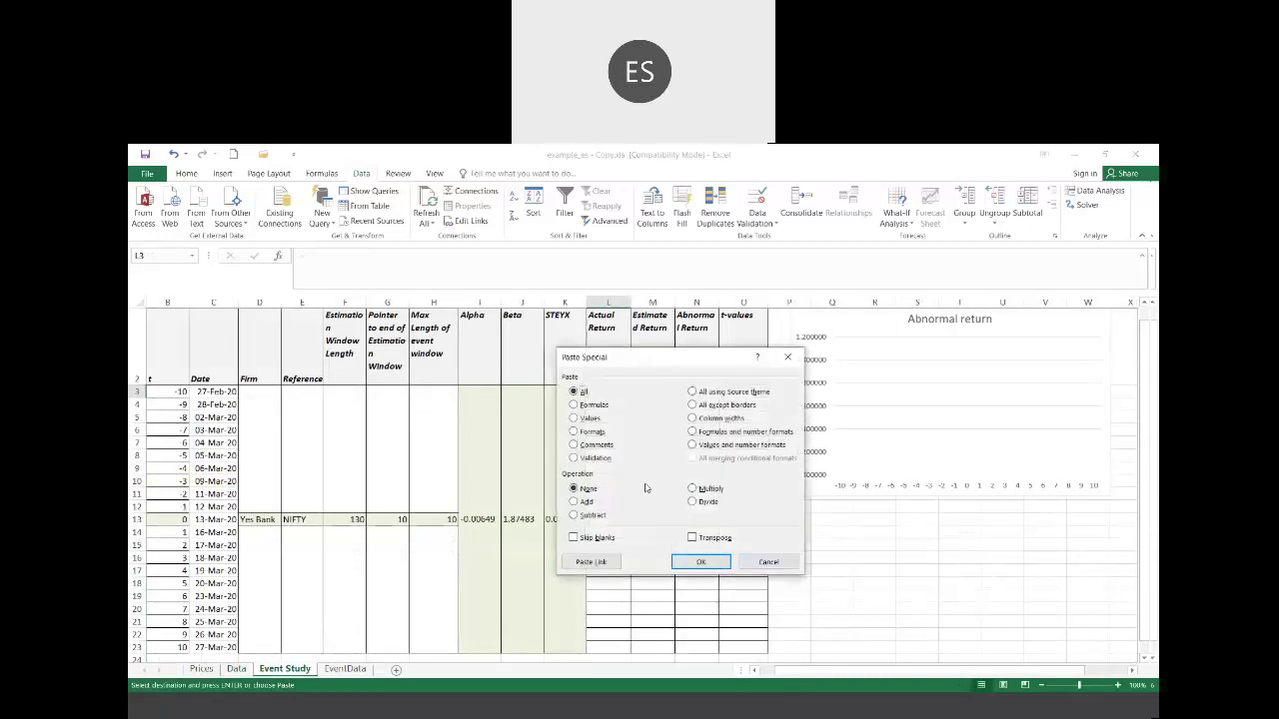
click(585, 418)
click(704, 561)
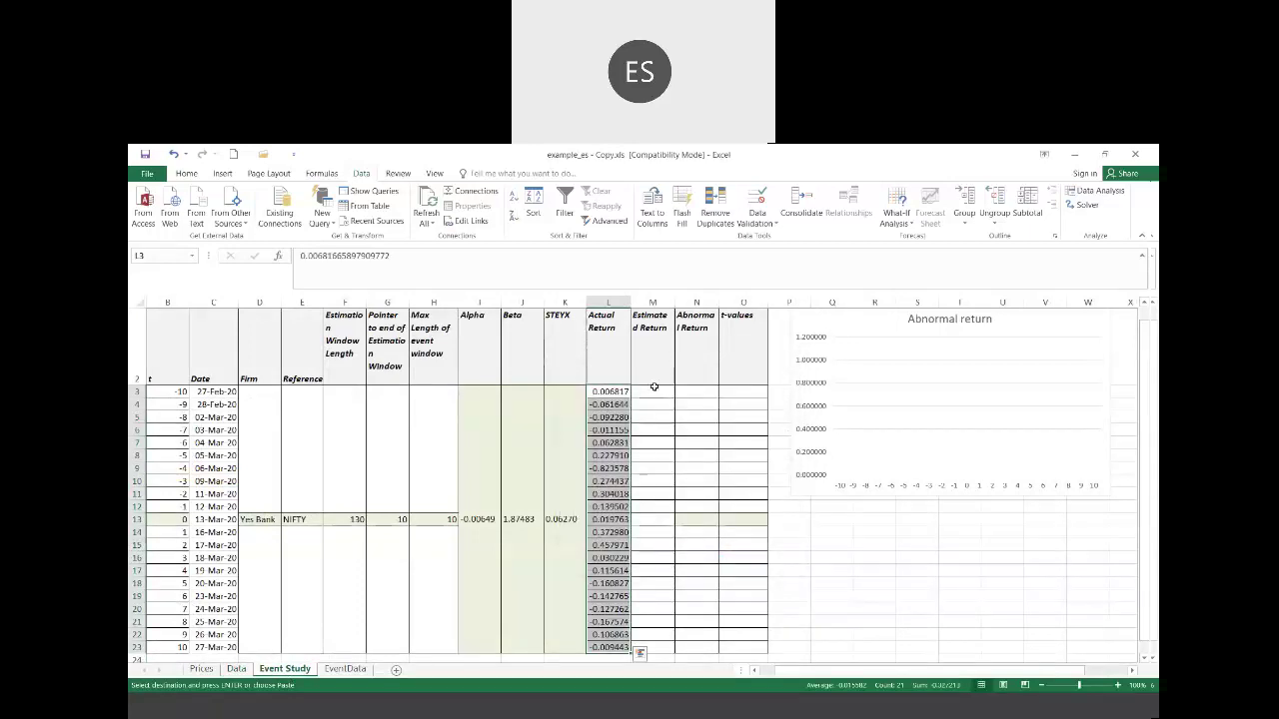
click(653, 390)
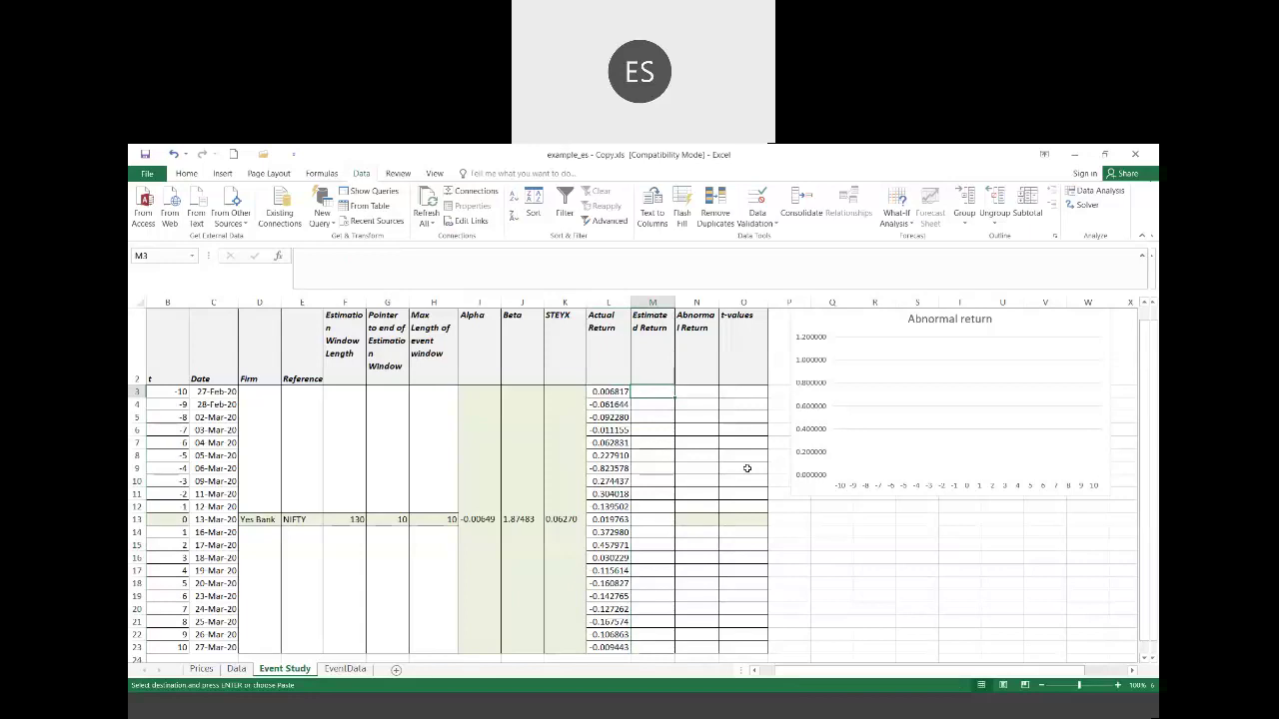
Step: Enter M3 as Alpha plus Beta times the Data sheet's 27-Feb-20 market return
scroll(746, 468, down, 5)
scroll(746, 469, up, 5)
text(=)
key(Left)
key(Left)
key(Left)
key(Left)
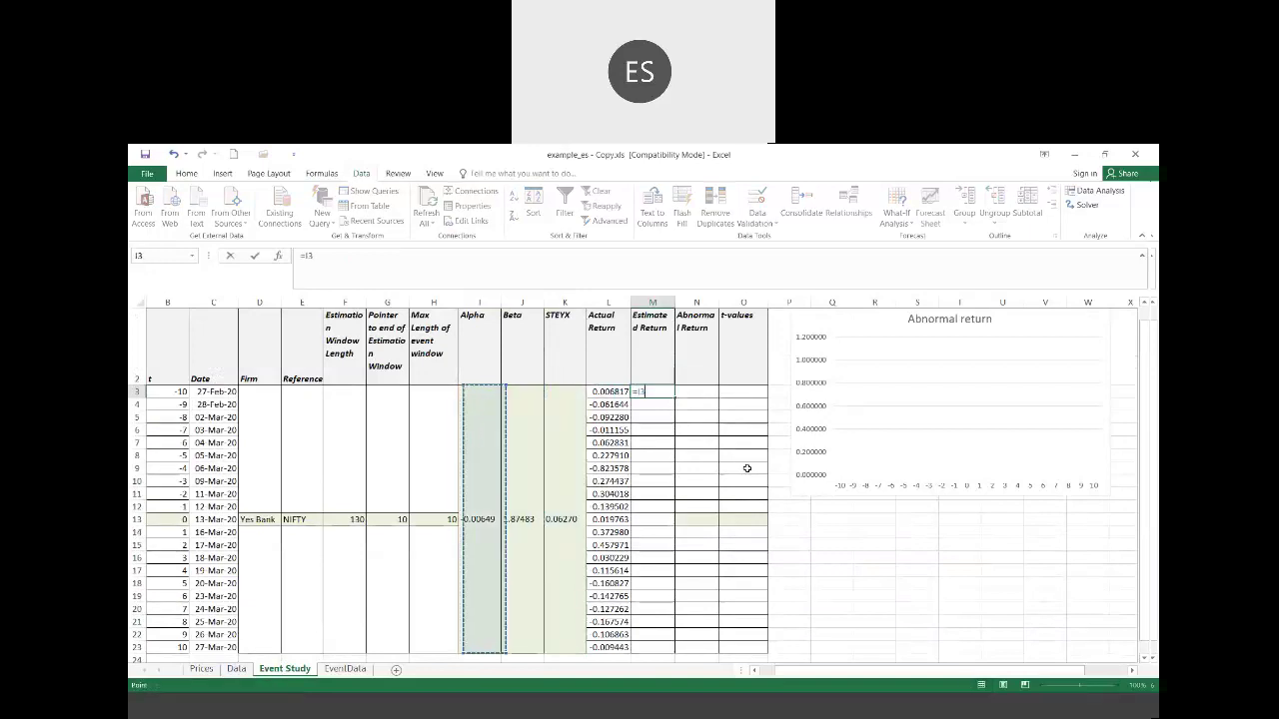
text(+)
key(Left)
key(Left)
key(Left)
text(*)
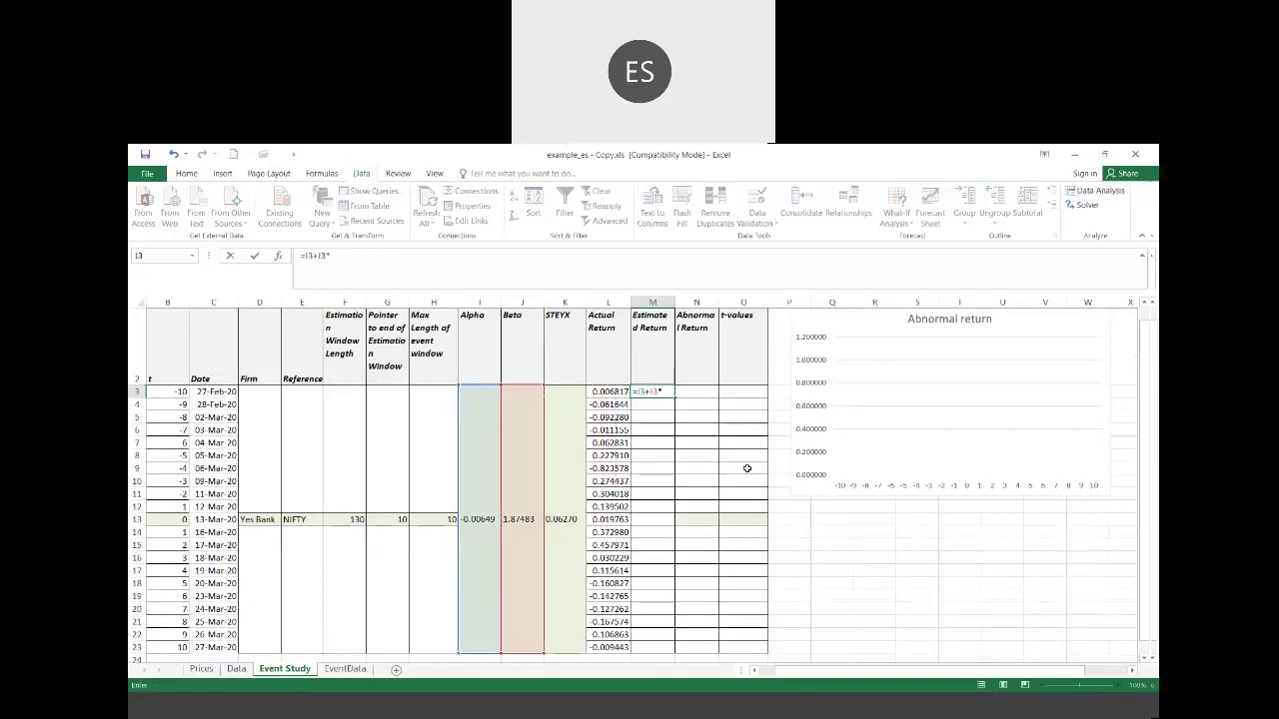
click(237, 669)
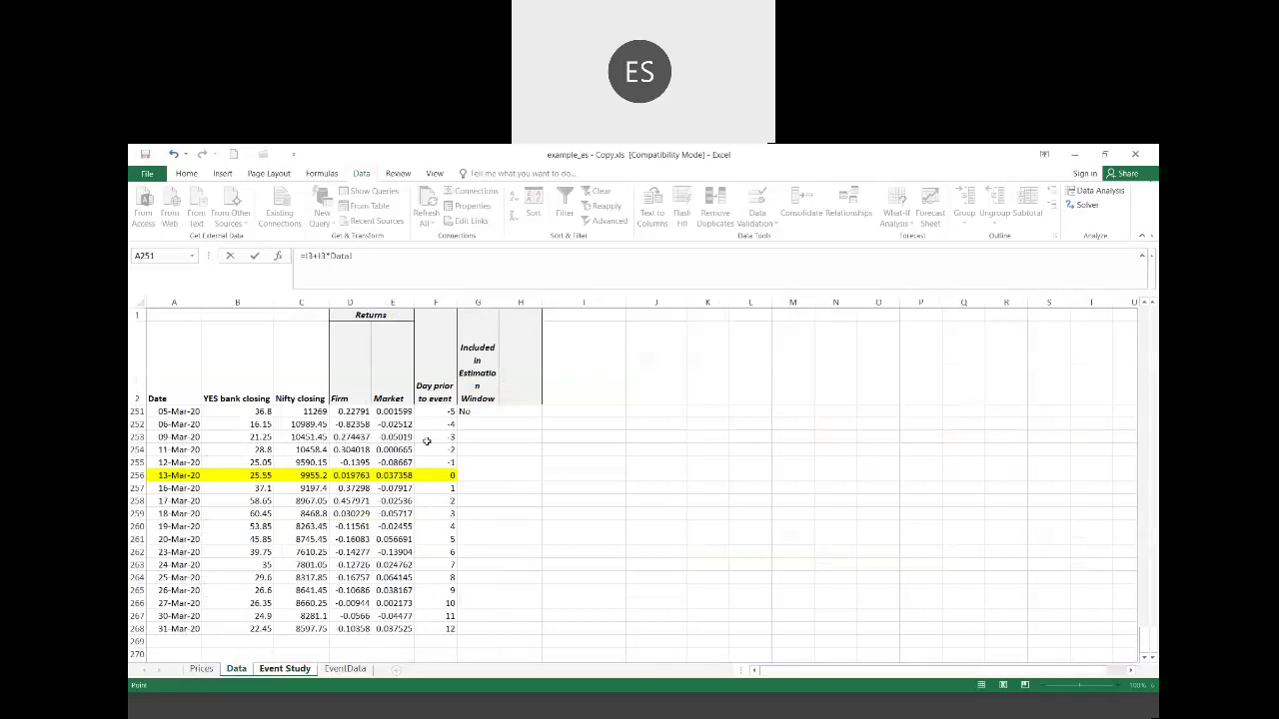
click(347, 411)
key(Up)
key(Up)
key(Up)
key(Up)
key(Up)
key(Up)
key(Down)
key(Down)
key(Right)
key(Up)
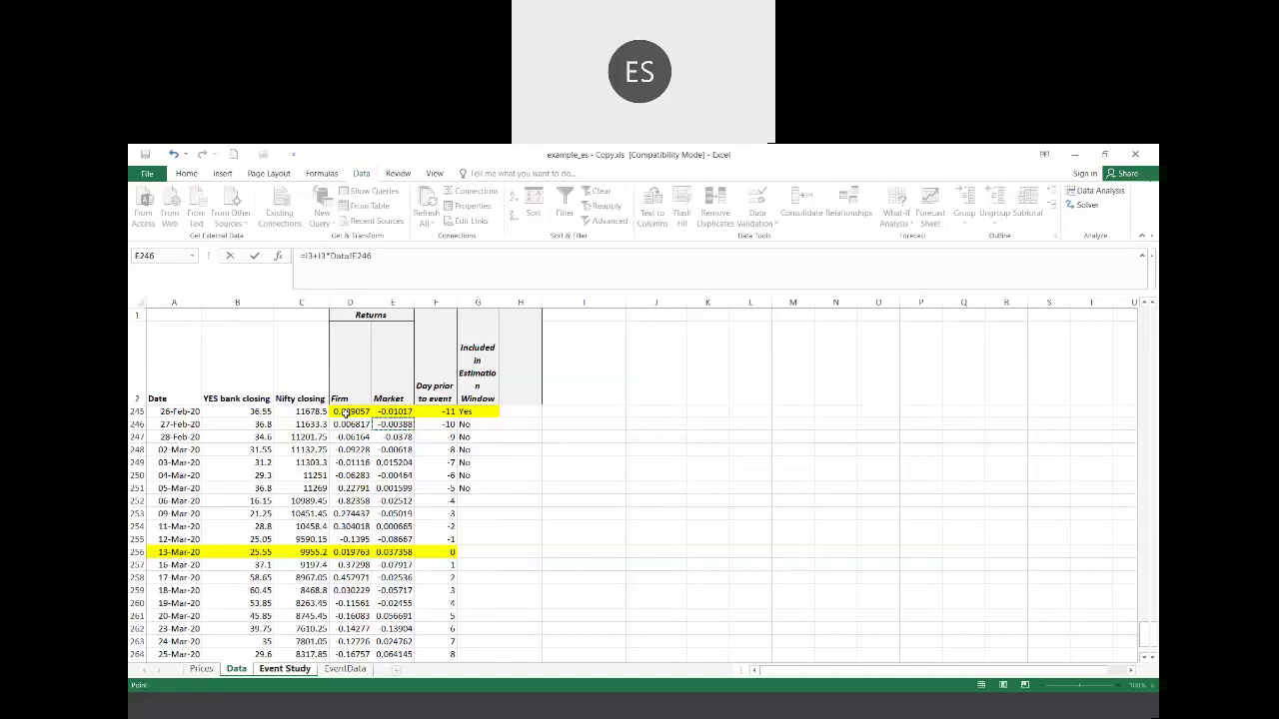
key(ctrl+Page_Down)
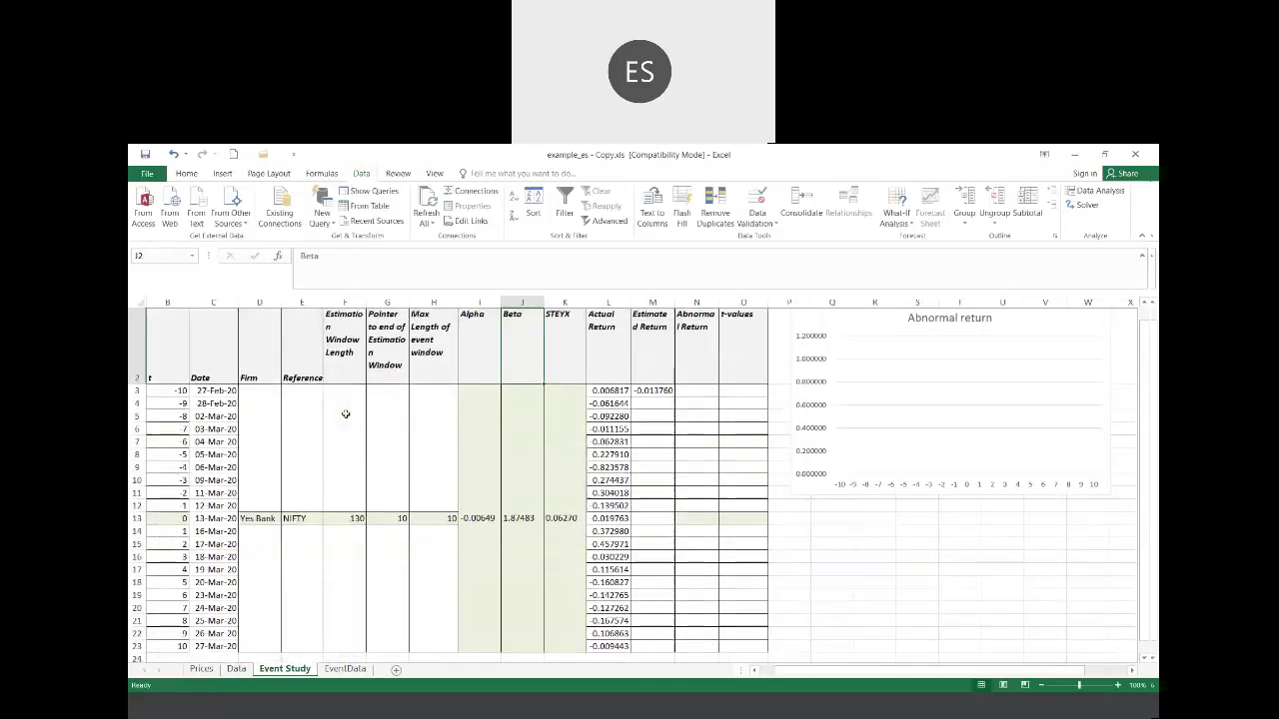
Step: Make the Alpha and Beta references absolute ($I$3, $J$3) and fill the formula to M23
key(Right)
key(Right)
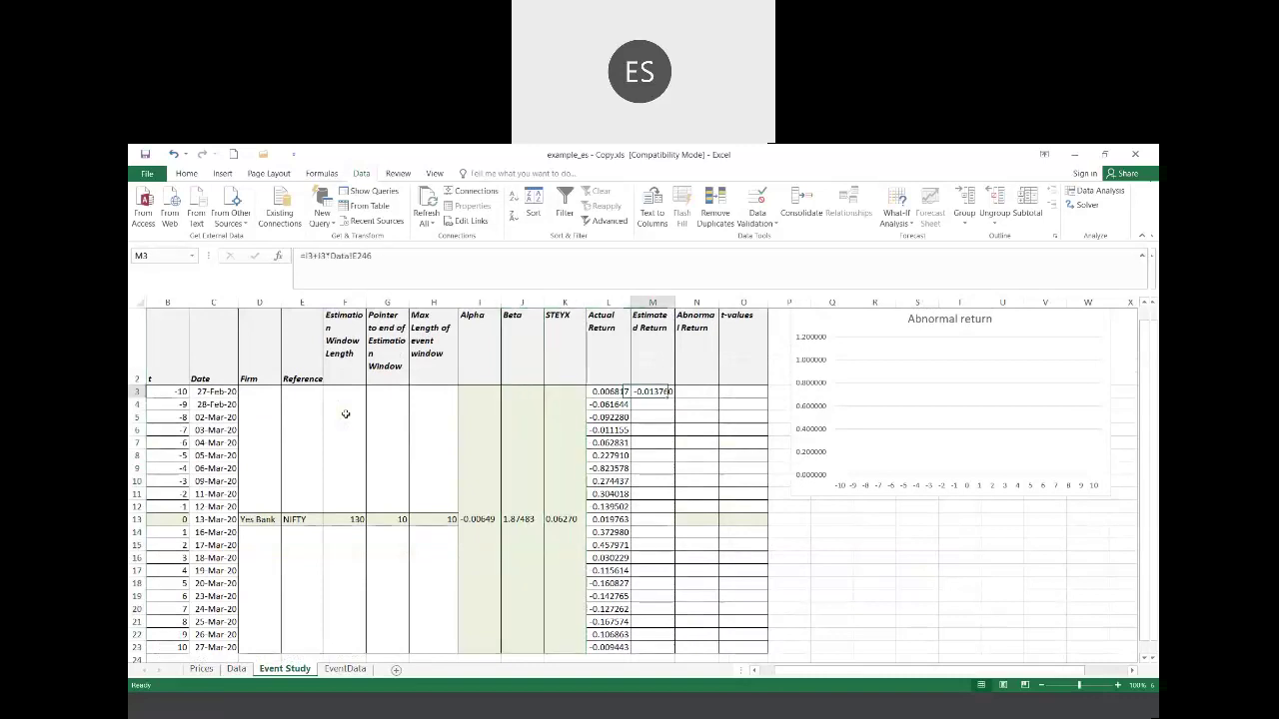
key(Right)
key(Left)
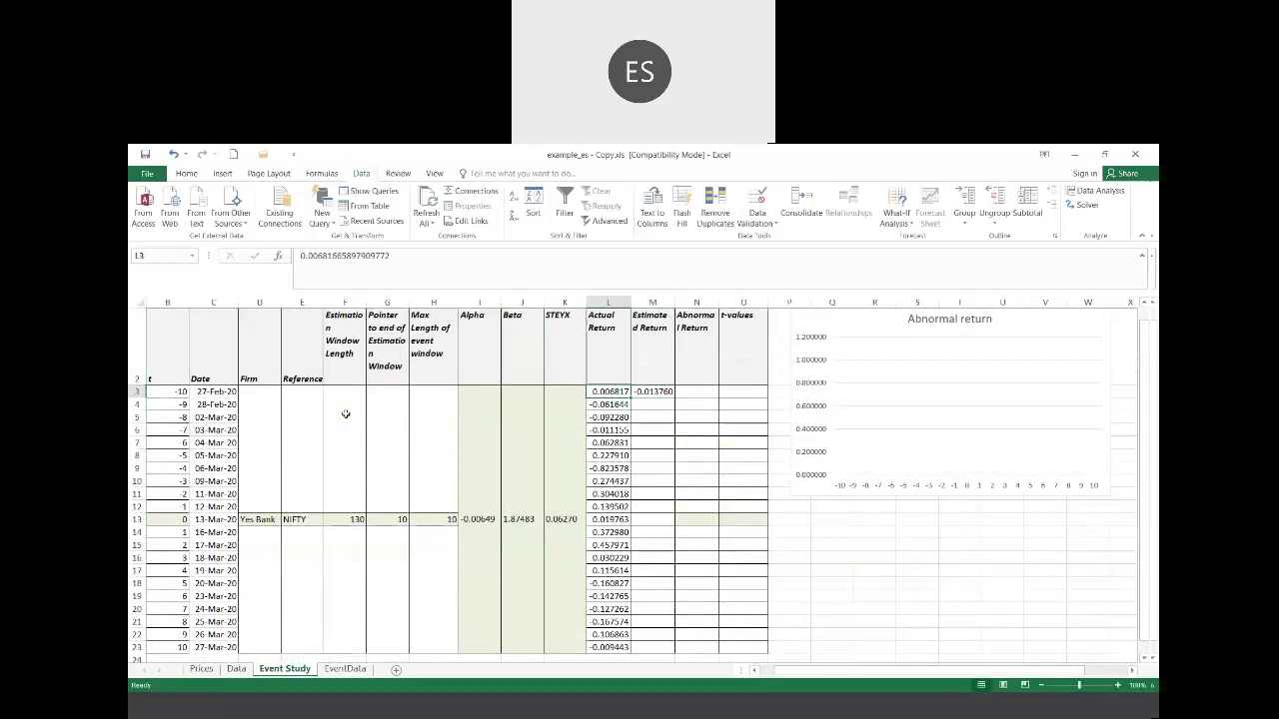
key(Right)
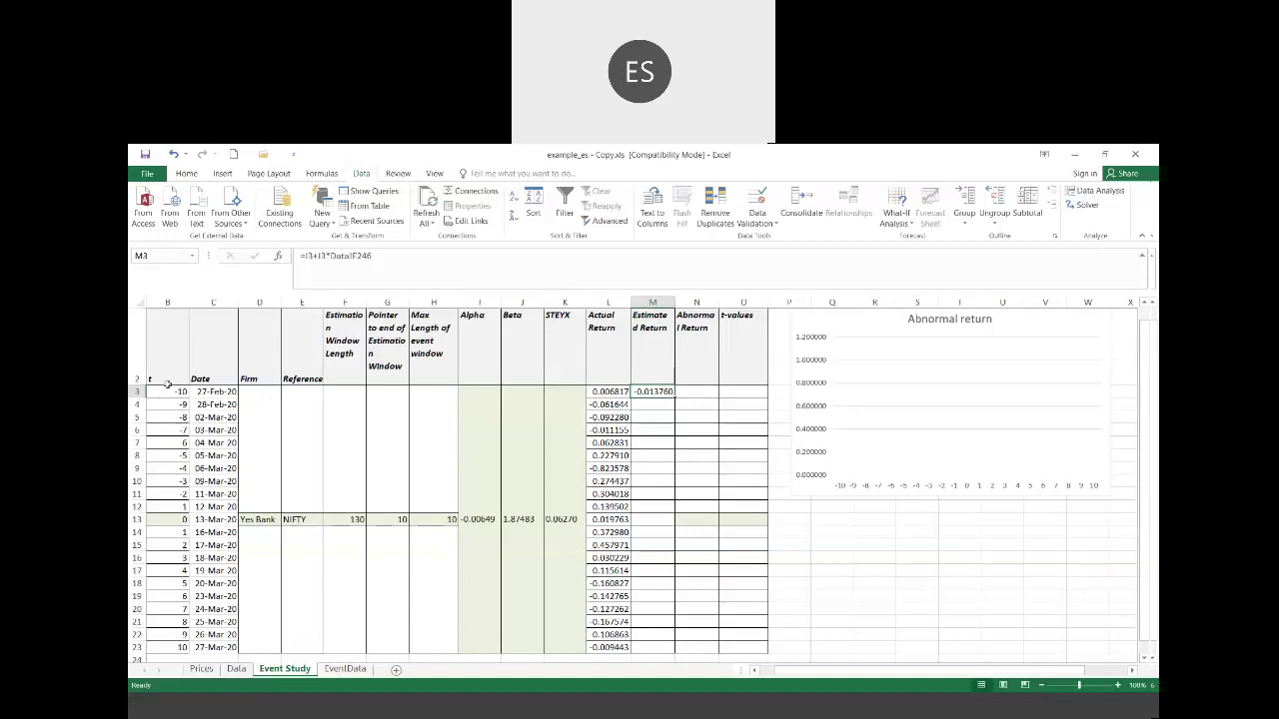
click(305, 255)
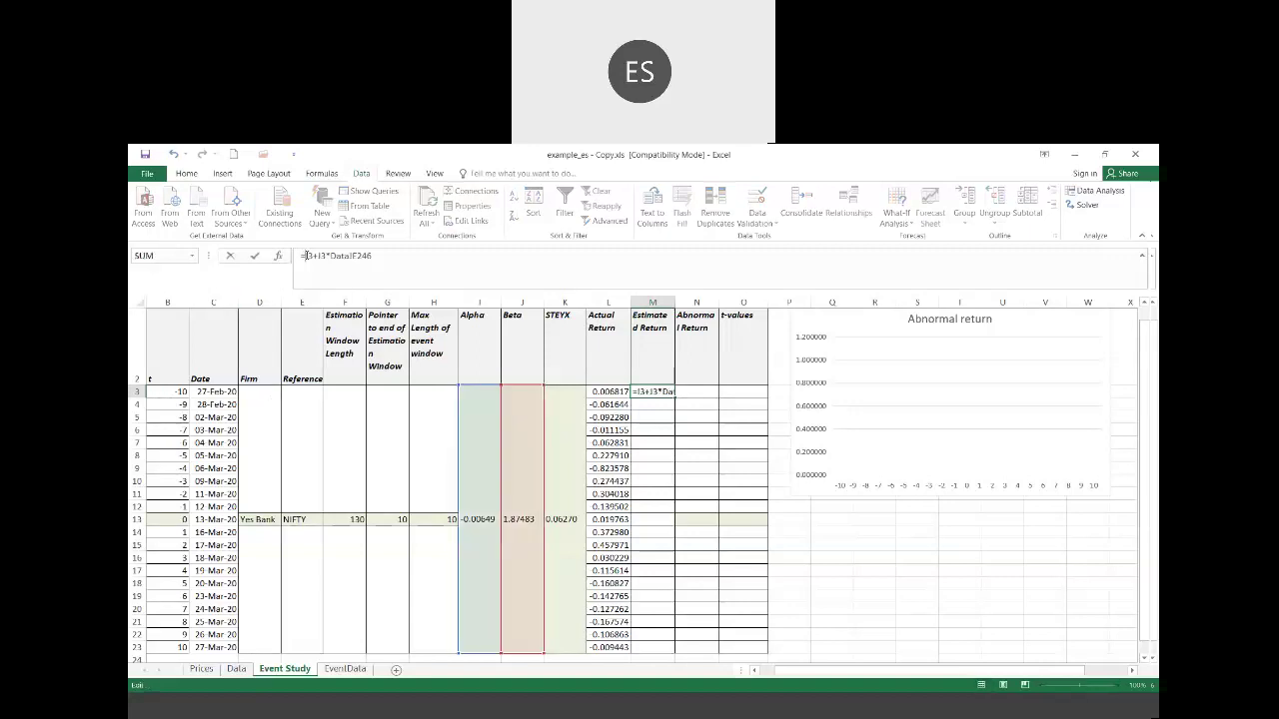
key(F4)
key(F4)
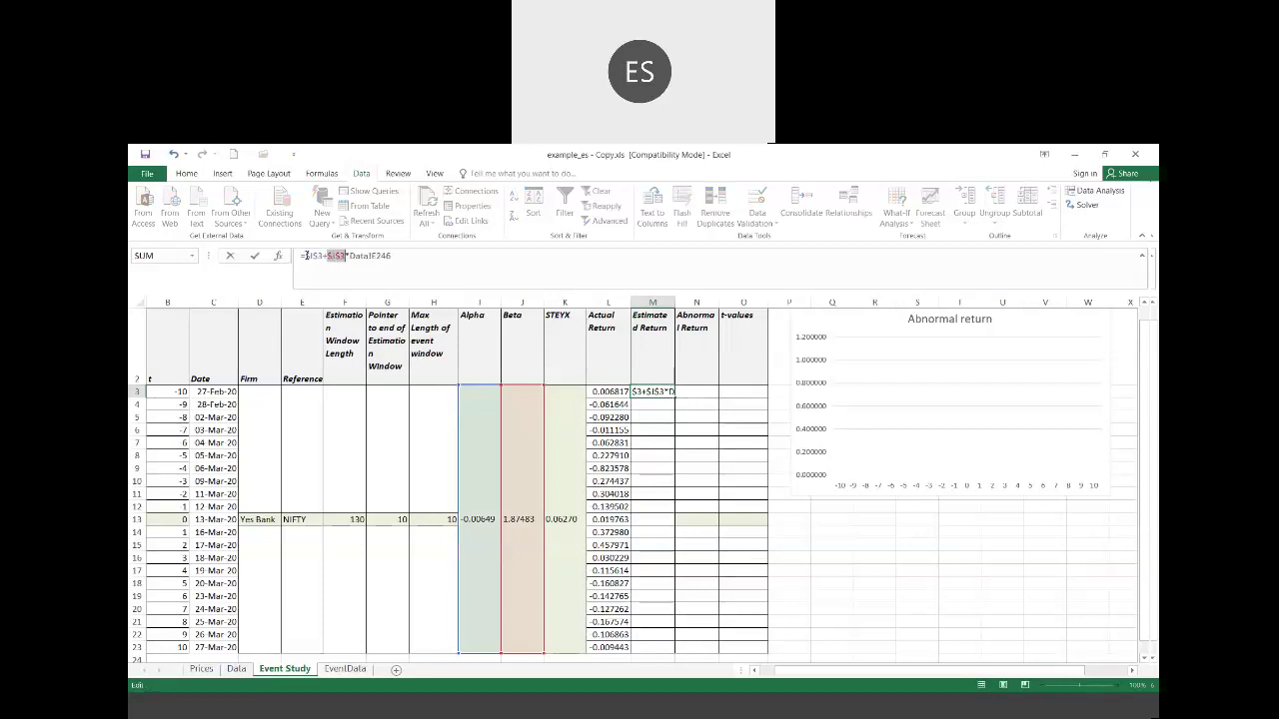
key(Return)
key(Up)
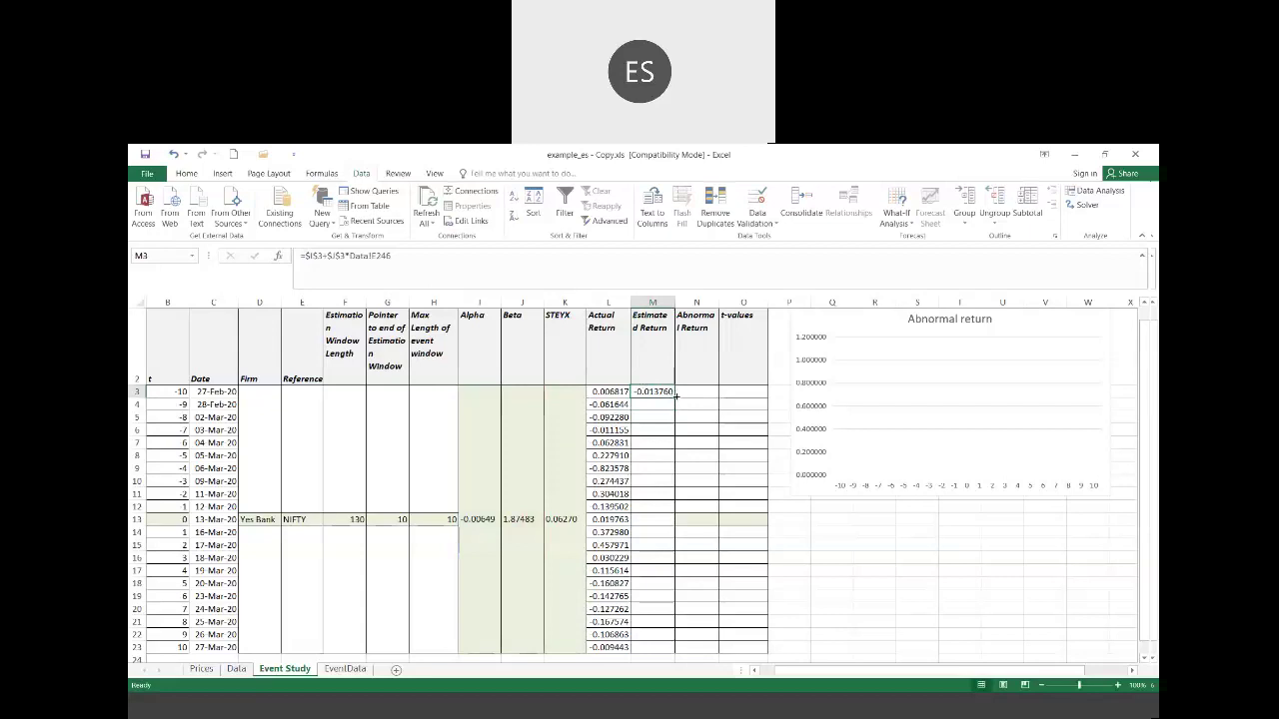
double_click(676, 397)
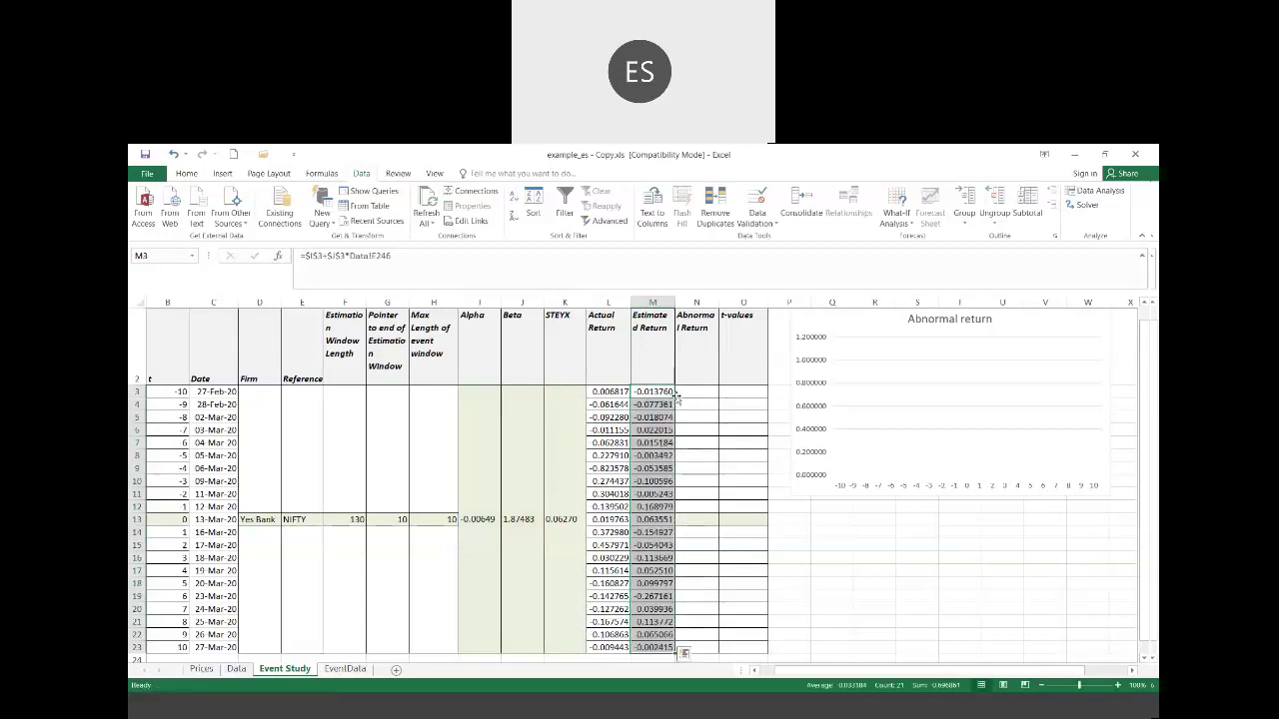
click(689, 395)
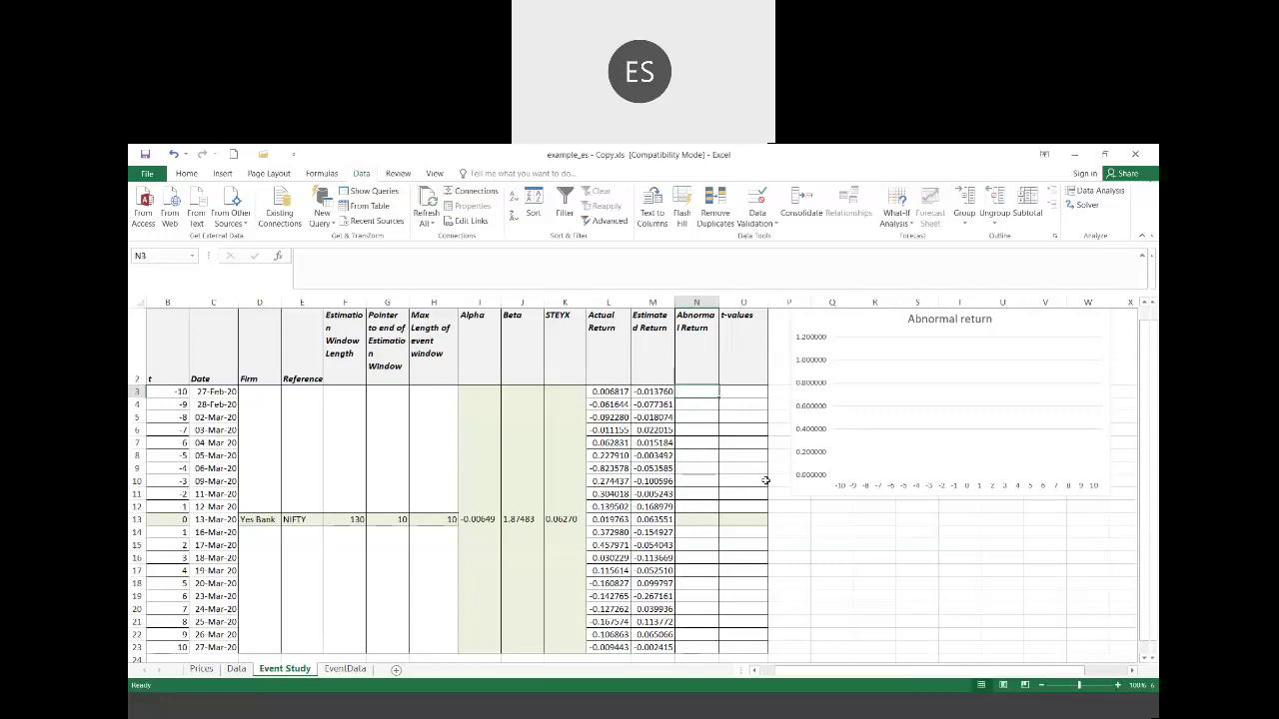
Step: Enter =L3-M3 in N3 and fill it down to N23, giving 0.020576 to -0.007028
text(=)
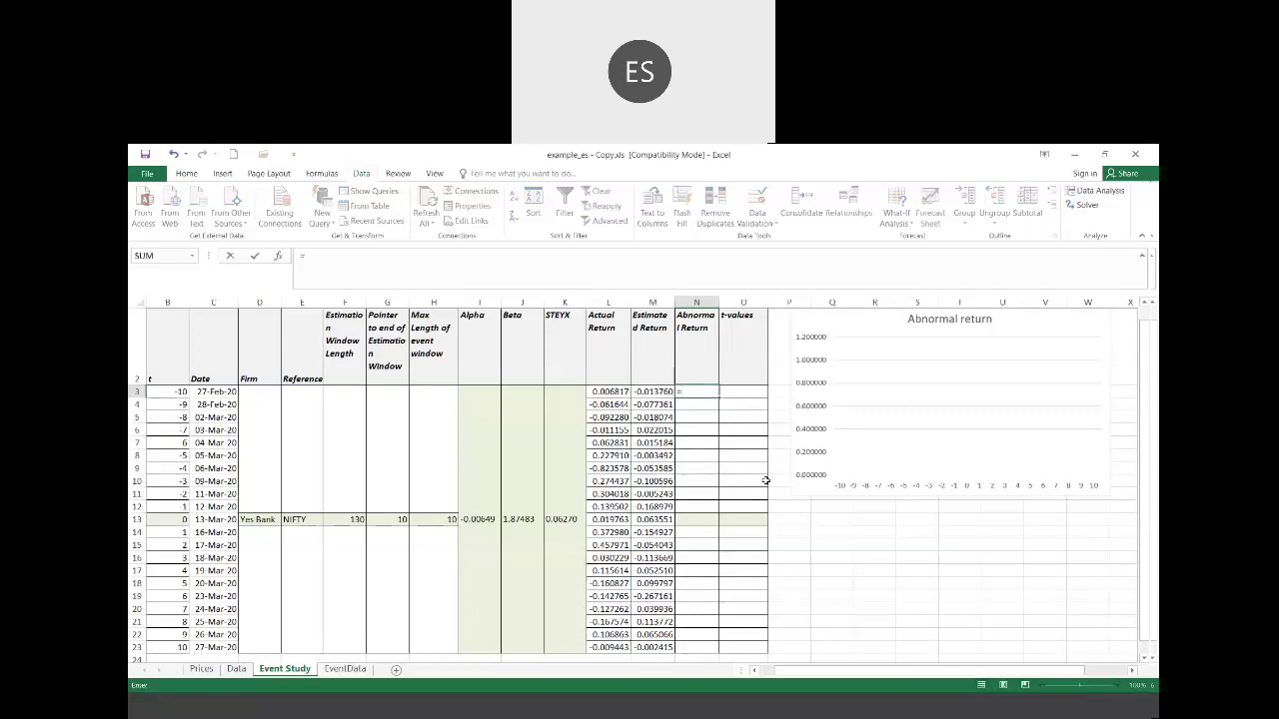
key(Left)
key(Left)
text(-)
key(Left)
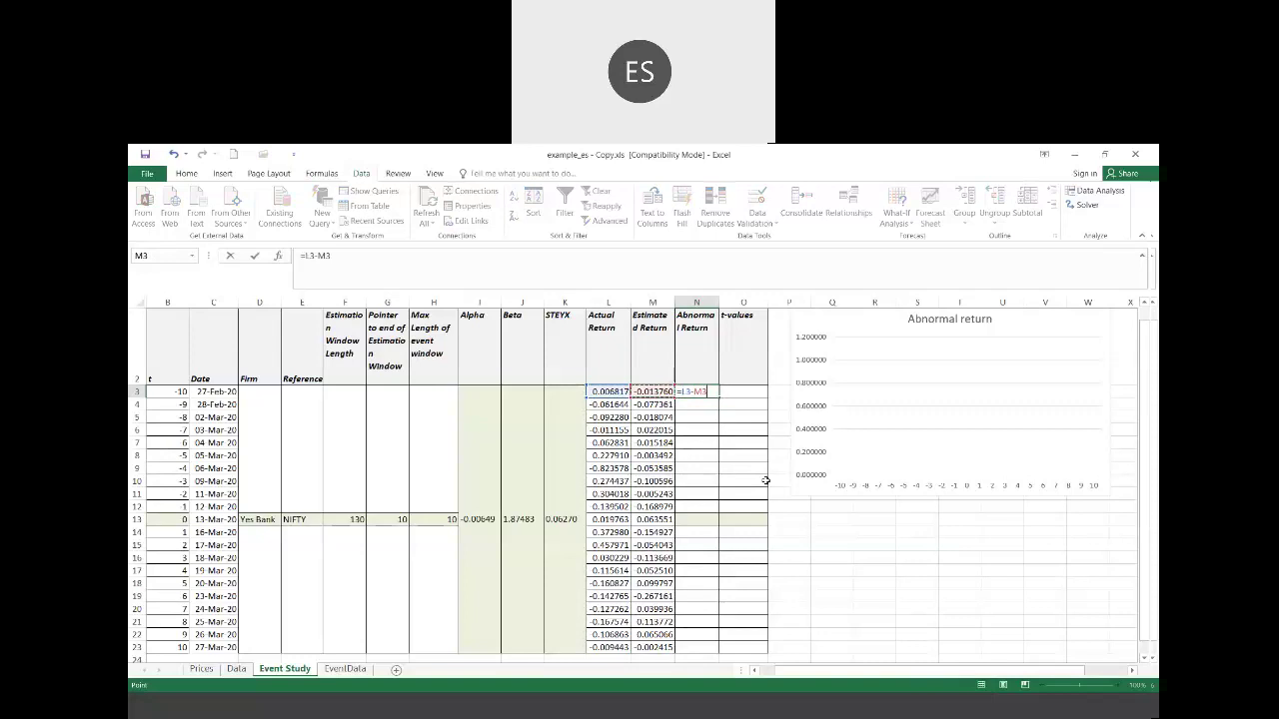
key(Return)
click(711, 392)
double_click(718, 398)
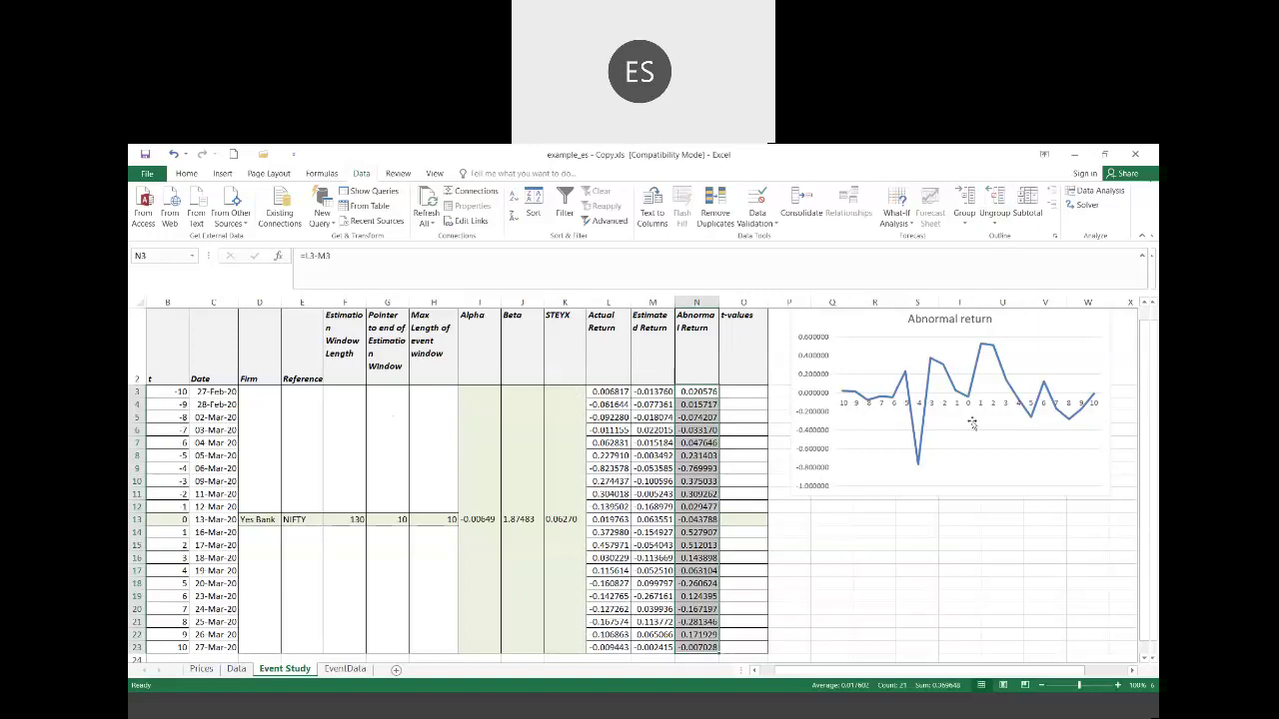
click(917, 530)
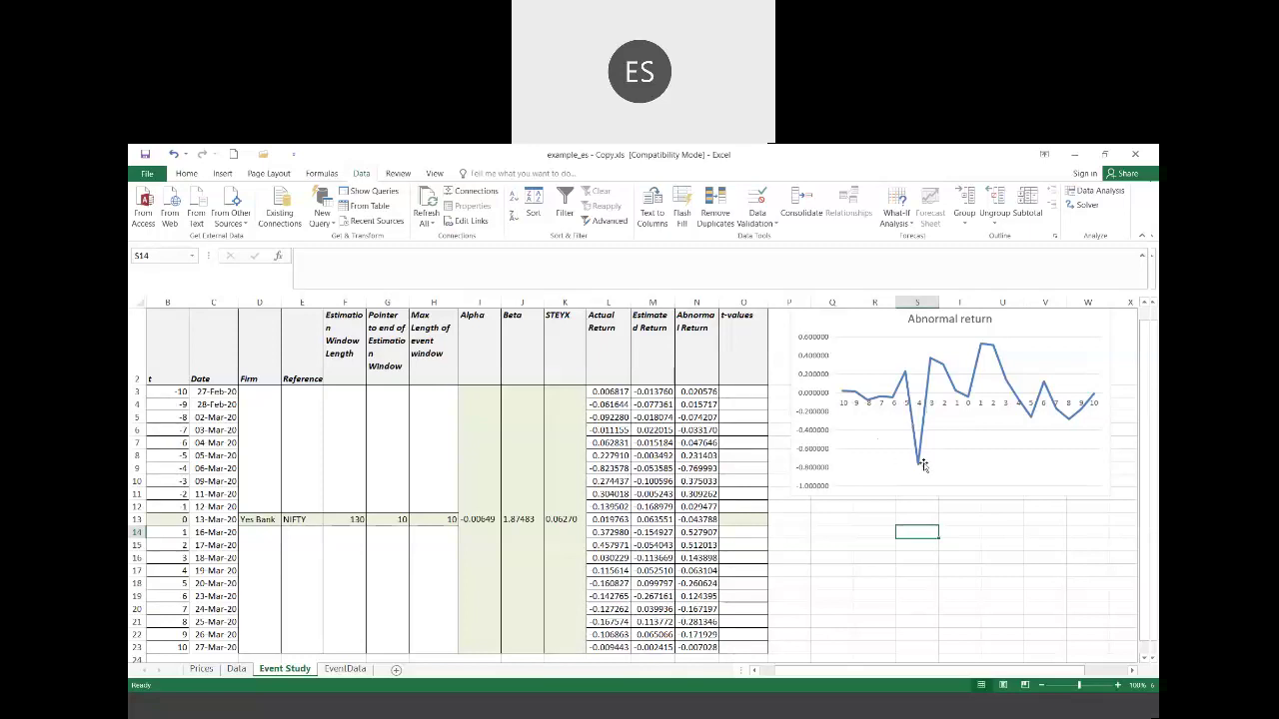
mouse_move(919, 466)
mouse_move(911, 413)
mouse_move(985, 349)
mouse_move(1096, 399)
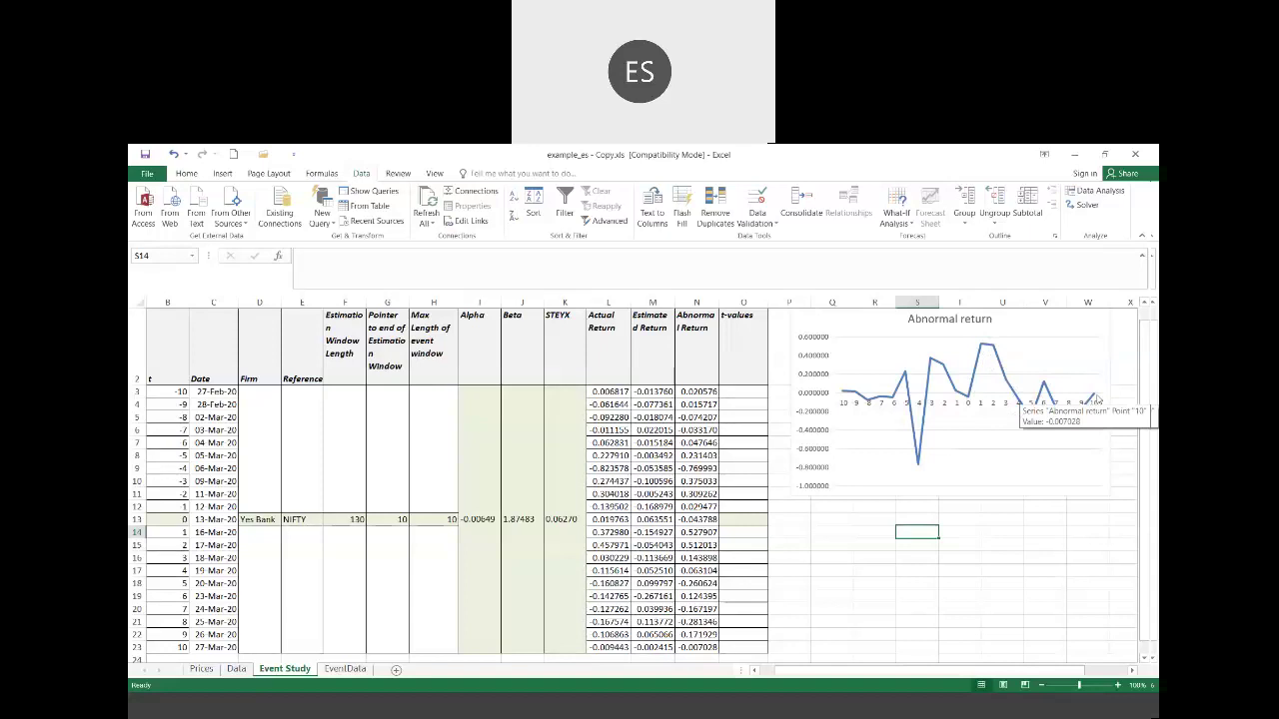
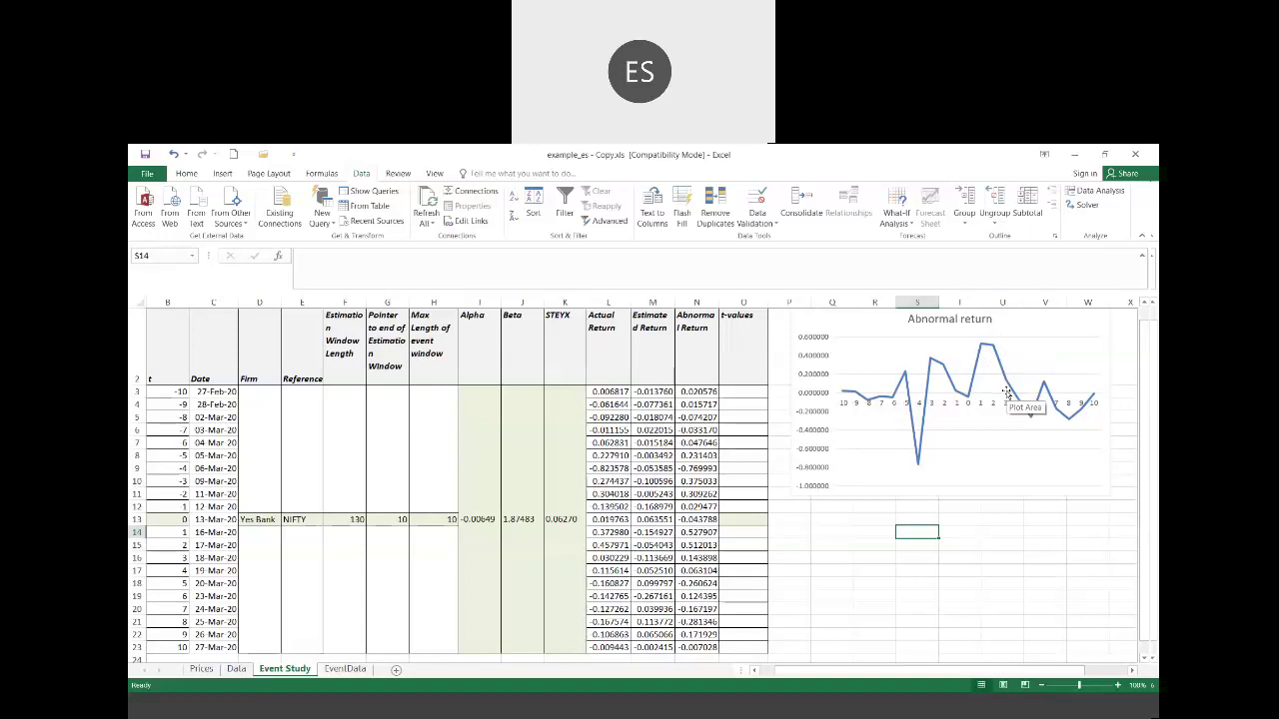
Step: Select O3, the first t-values cell, and begin a formula with =
click(738, 395)
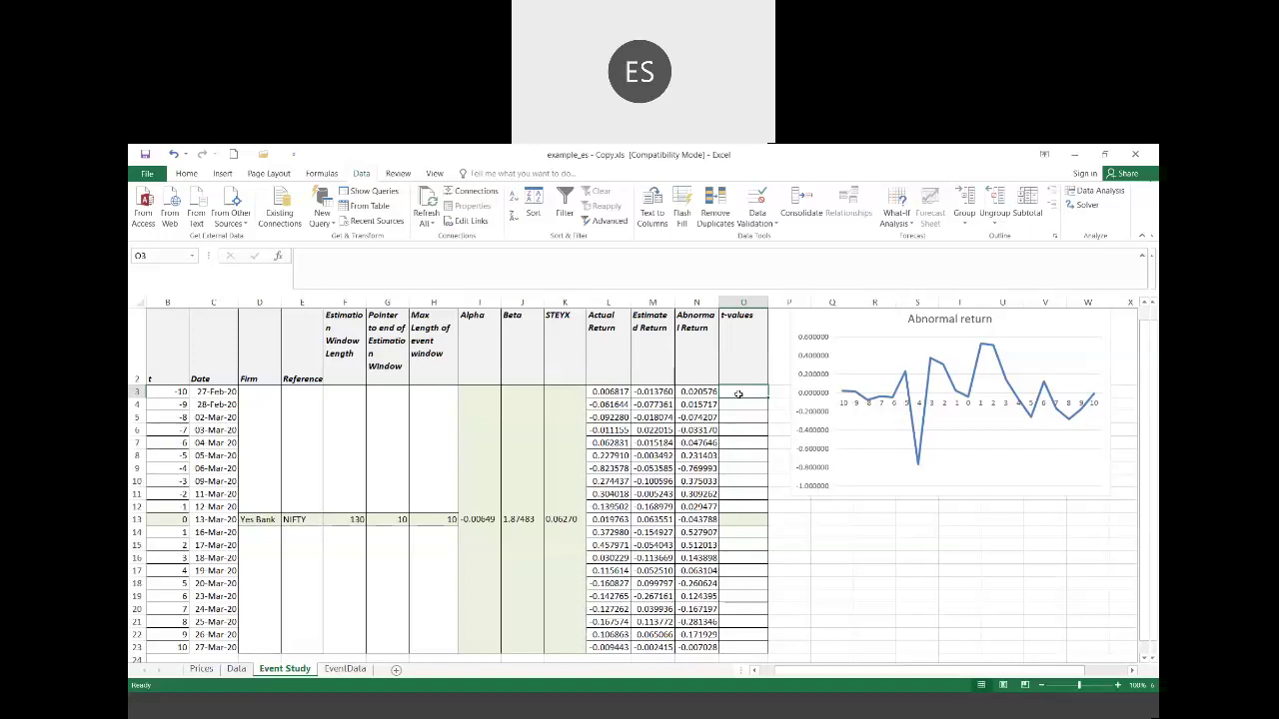
text(=)
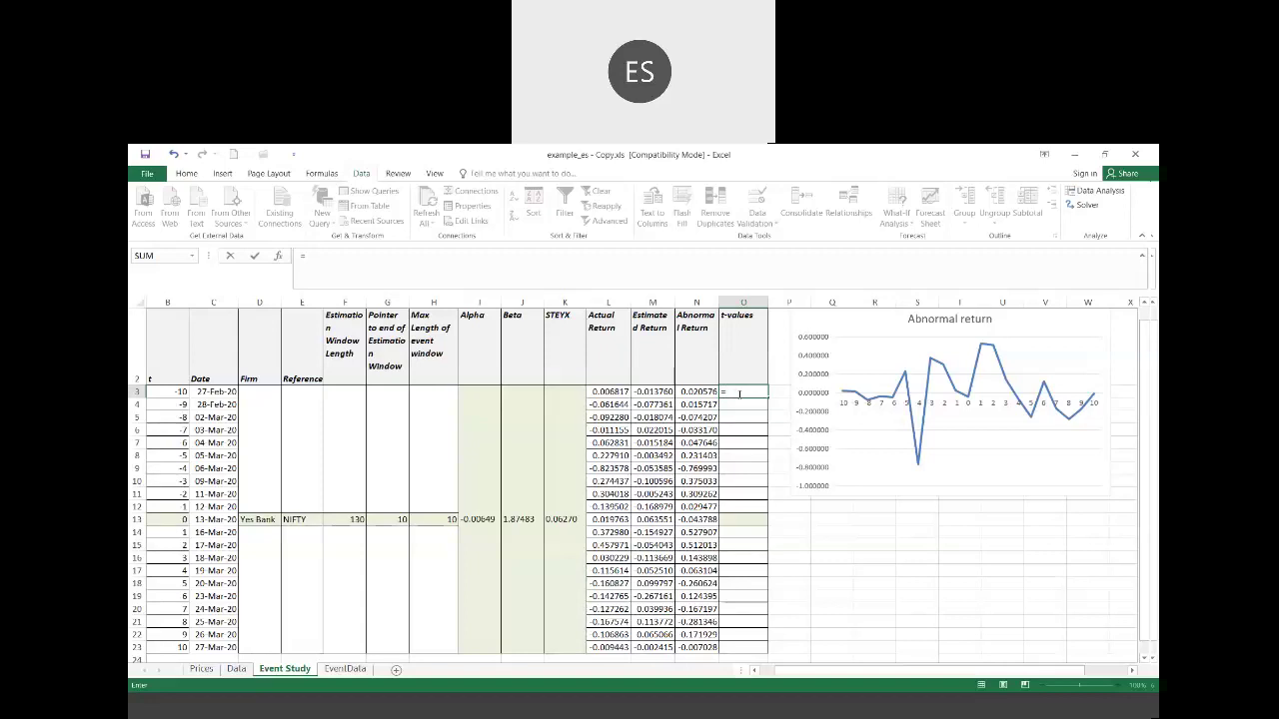
Step: Enter =N3/K3 in O3, dividing the abnormal return by the STEYX value
key(Left)
text(/)
key(Left)
key(Left)
key(Left)
key(Left)
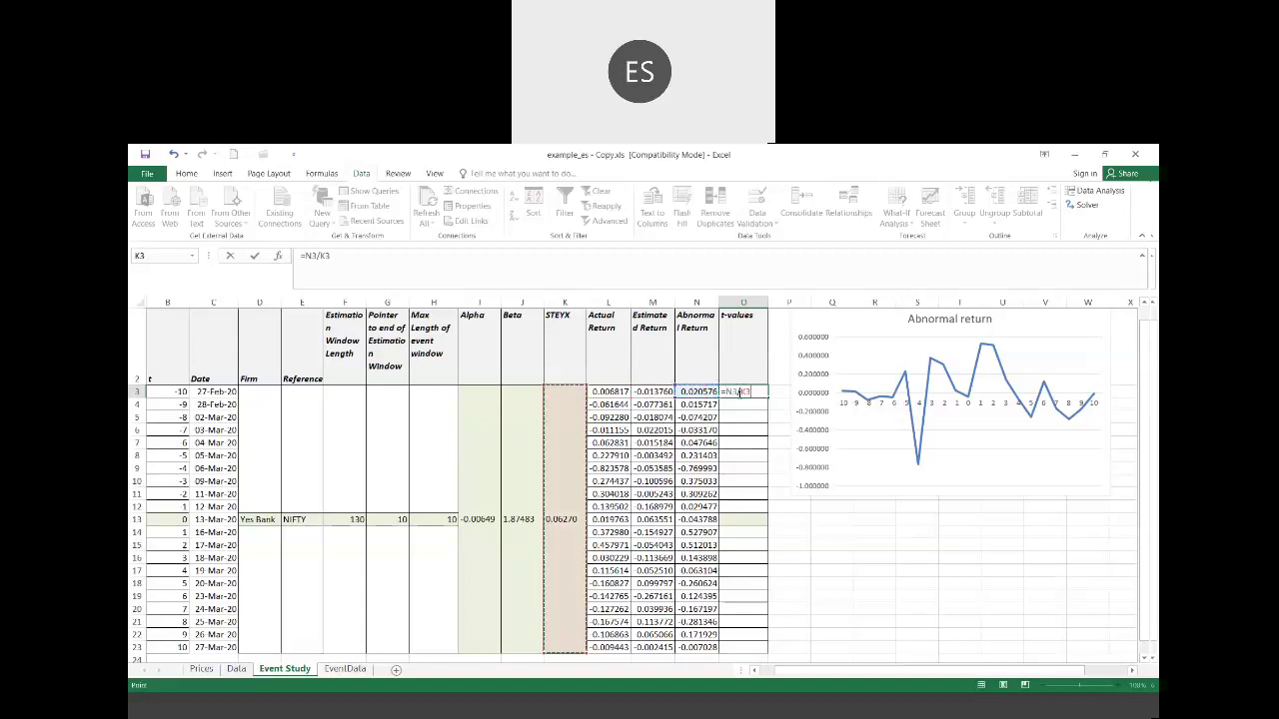
key(Return)
Step: Lock the divisor as $K$3 in O3's formula and fill it down to O23
scroll(737, 393, down, 1)
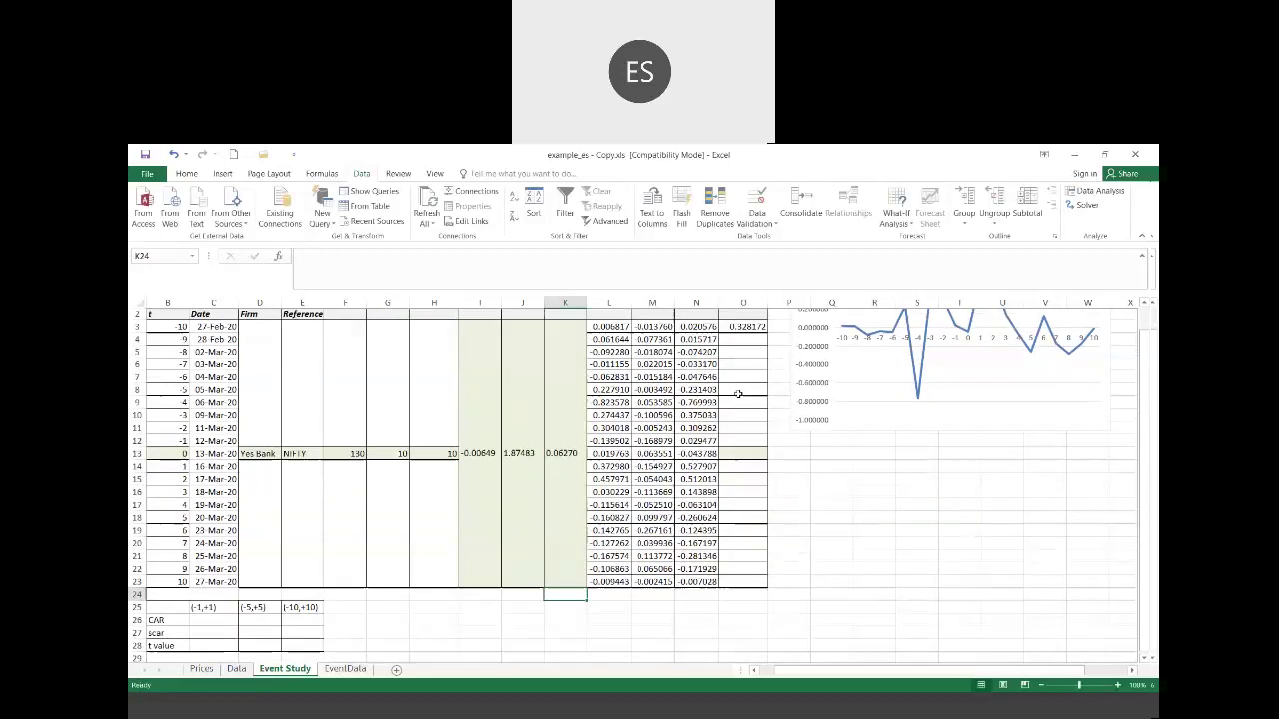
scroll(737, 394, up, 1)
key(Up)
key(Right)
key(Right)
key(Right)
key(Right)
key(Down)
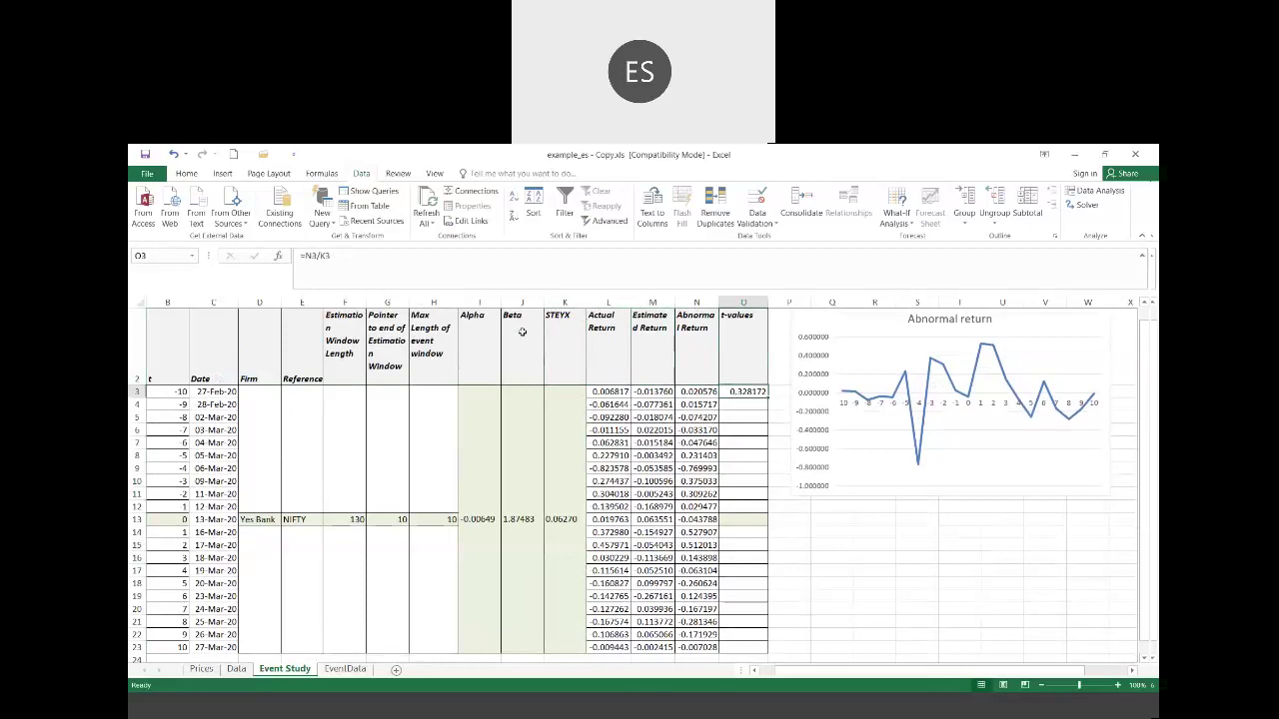
key(F2)
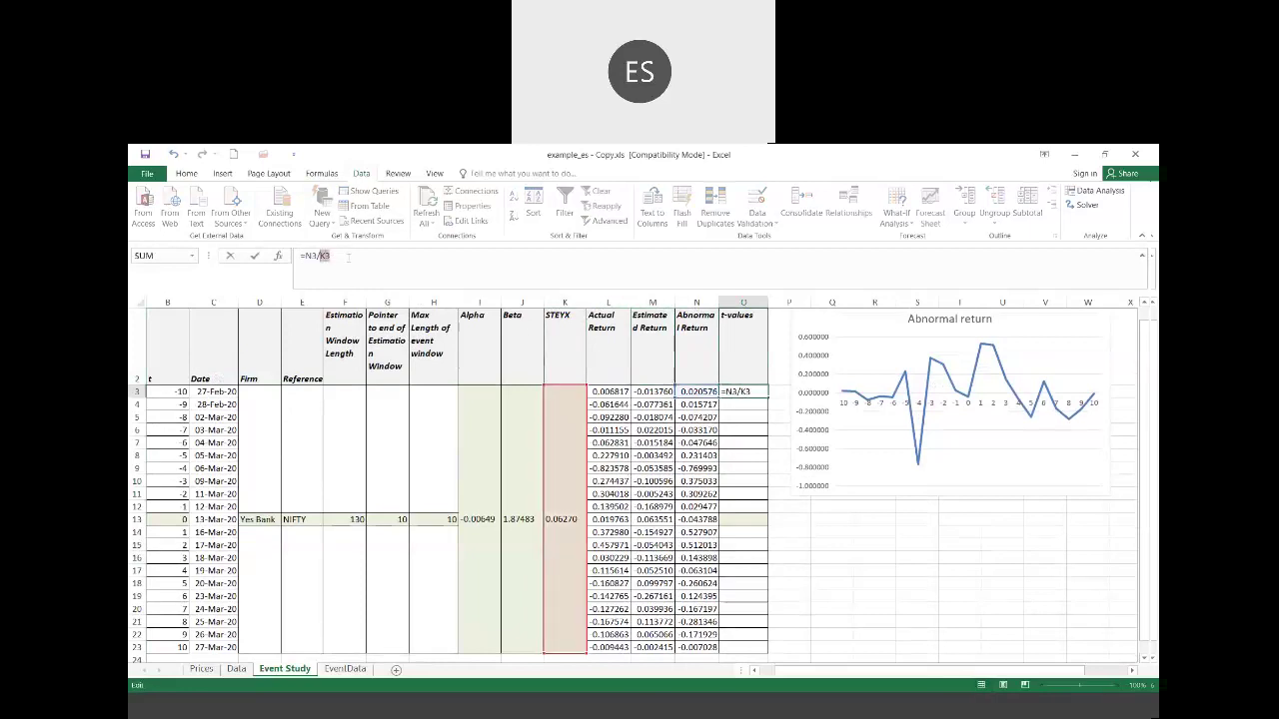
key(F4)
key(Return)
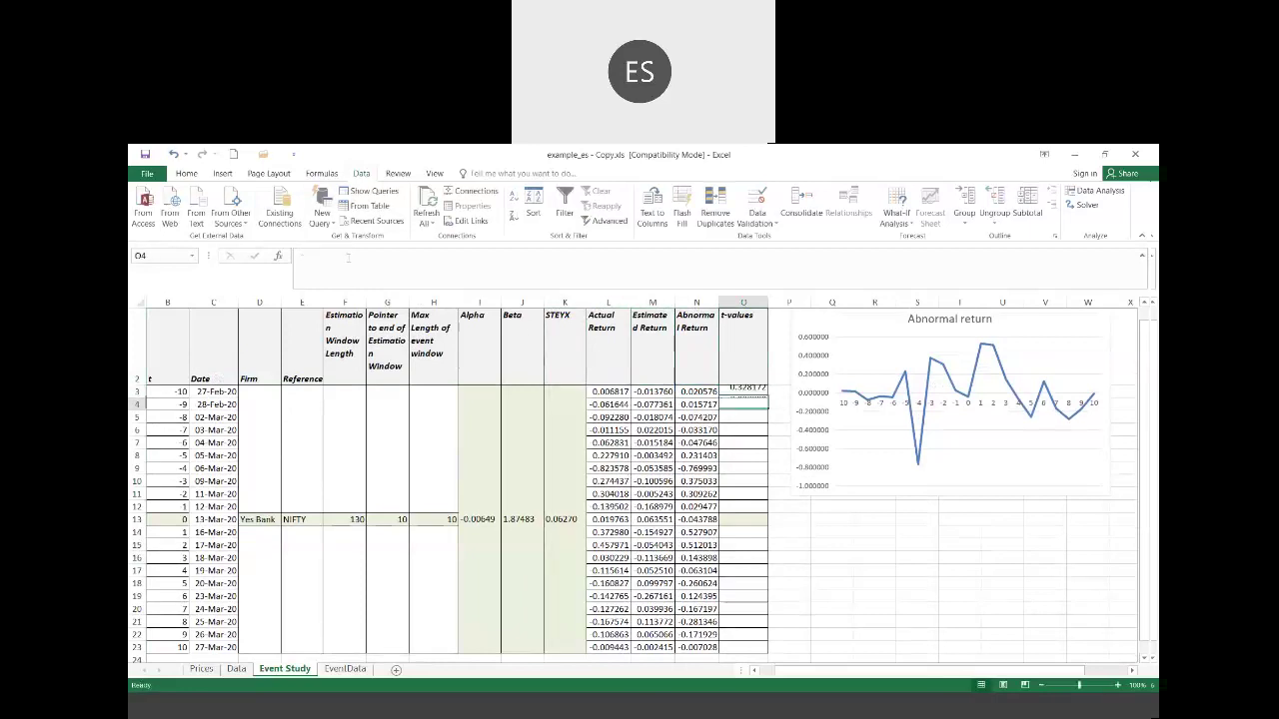
click(747, 391)
double_click(767, 398)
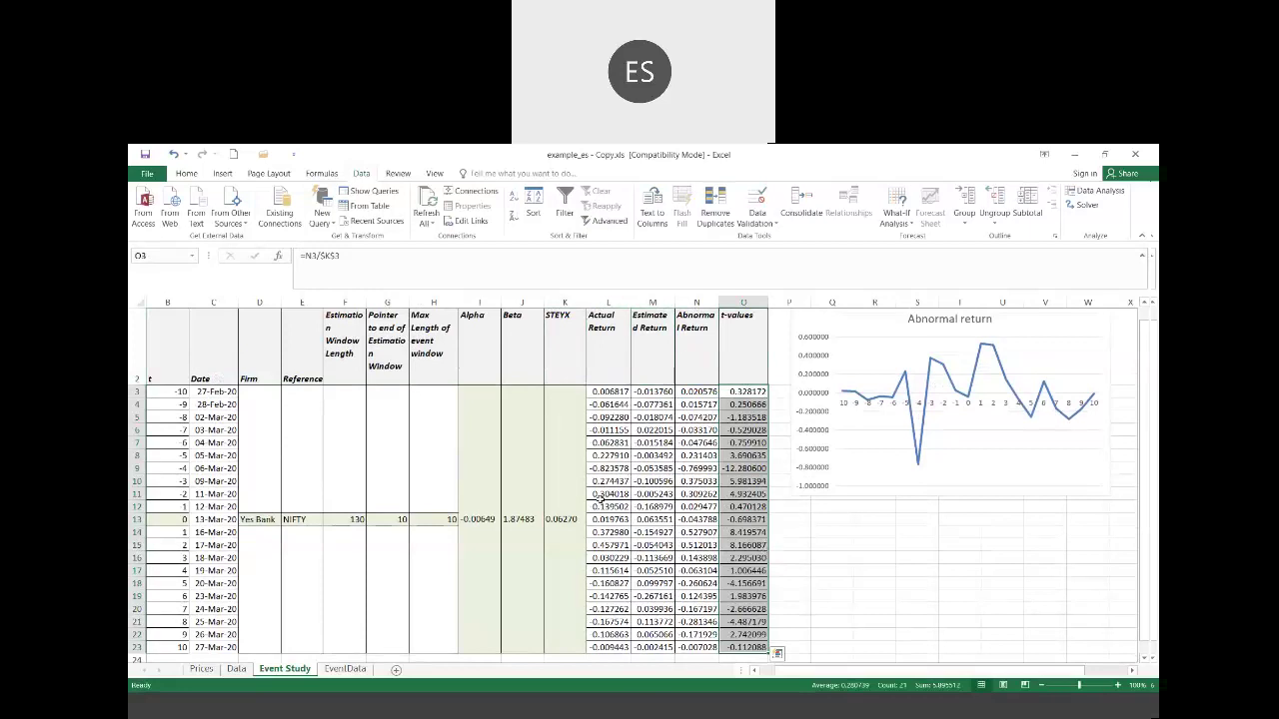
Step: Check the copied t-value formulas in O13–O17, then page down to the summary table
click(600, 518)
key(Right)
key(Right)
key(Right)
key(Left)
key(Left)
key(Left)
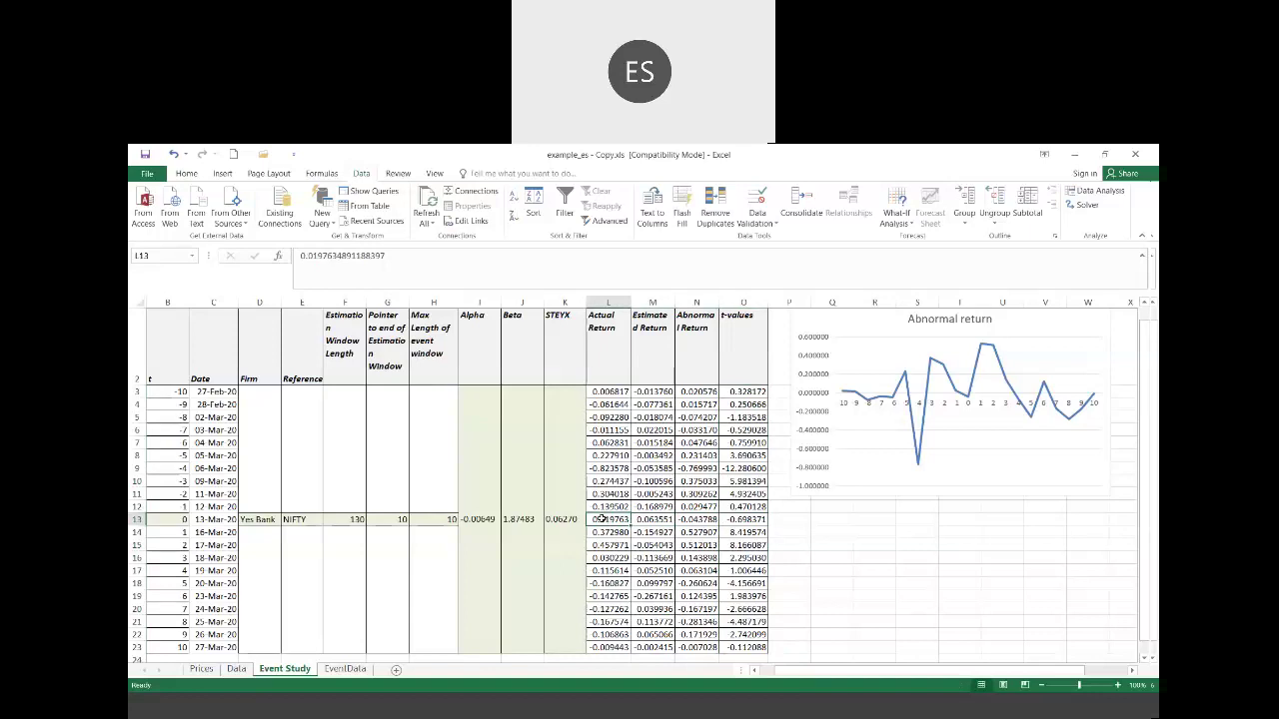
key(Right)
key(Right)
key(Right)
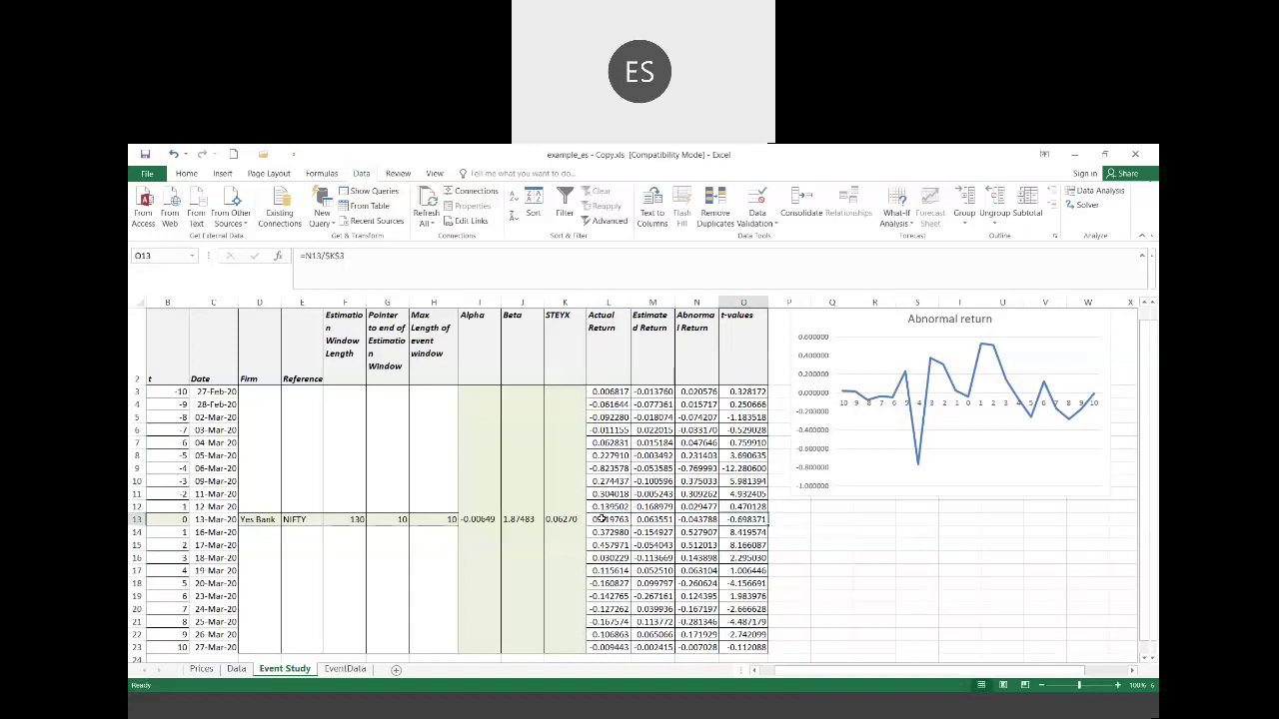
key(Down)
key(shift+Down)
key(shift+Down)
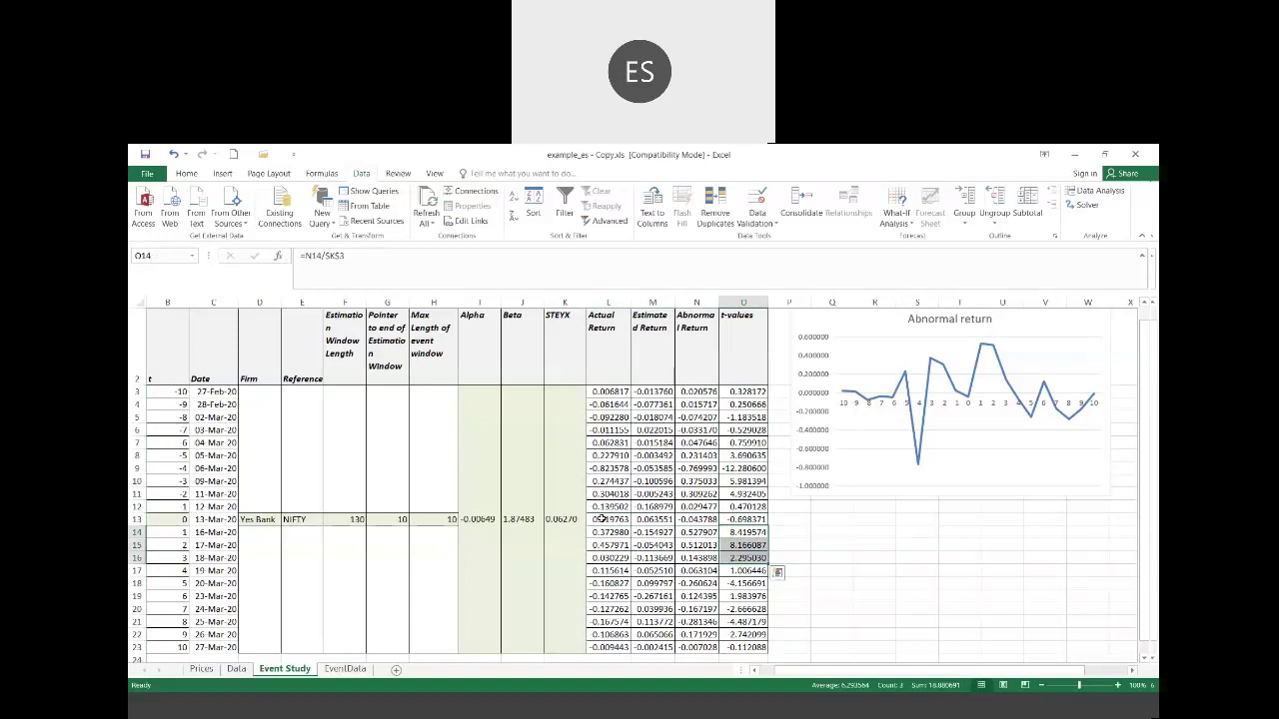
key(Down)
key(Down)
key(Down)
key(shift+Down)
key(Up)
key(Up)
key(Up)
key(Up)
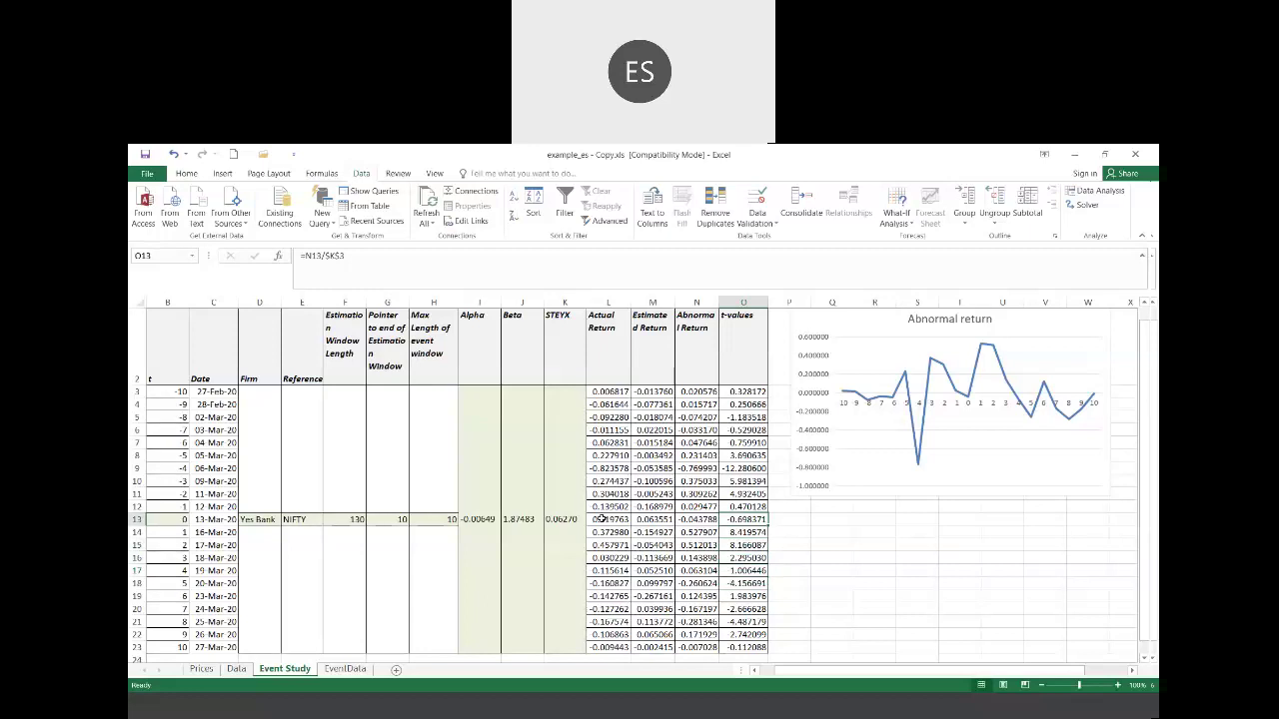
key(Page_Down)
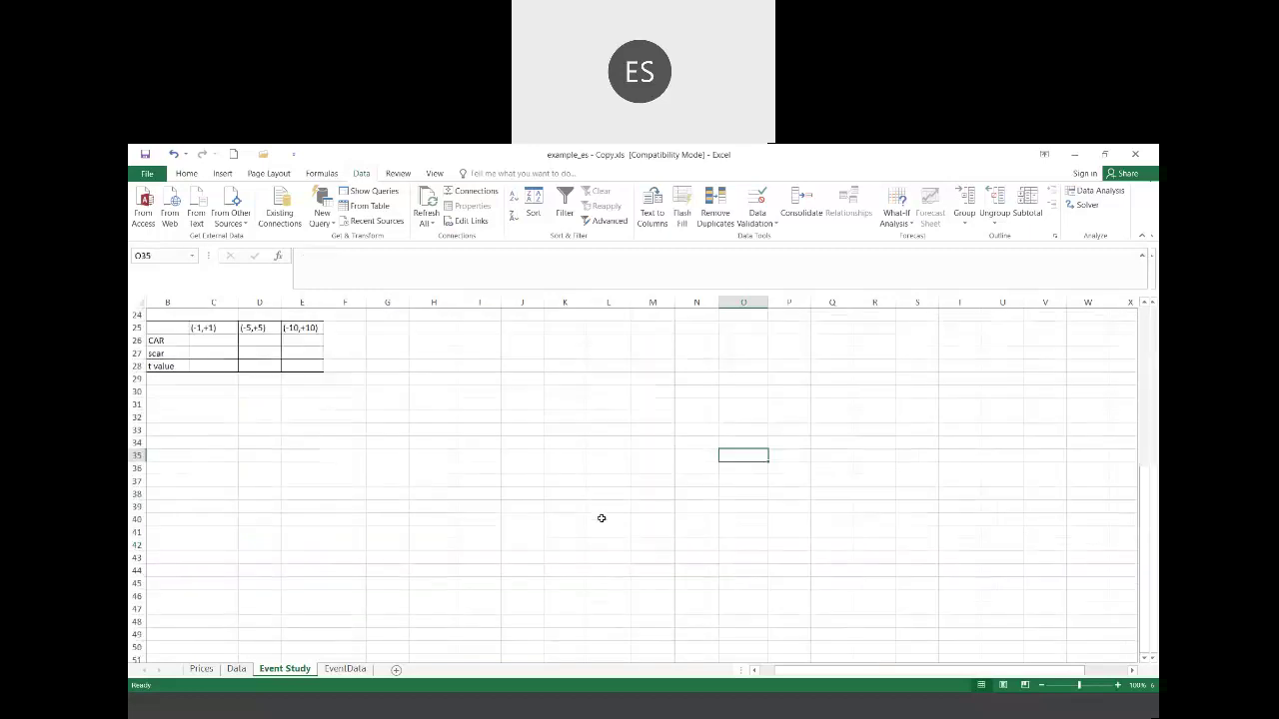
click(213, 340)
key(Up)
key(Up)
key(Up)
key(Up)
key(Up)
key(Up)
key(Up)
key(Up)
key(Up)
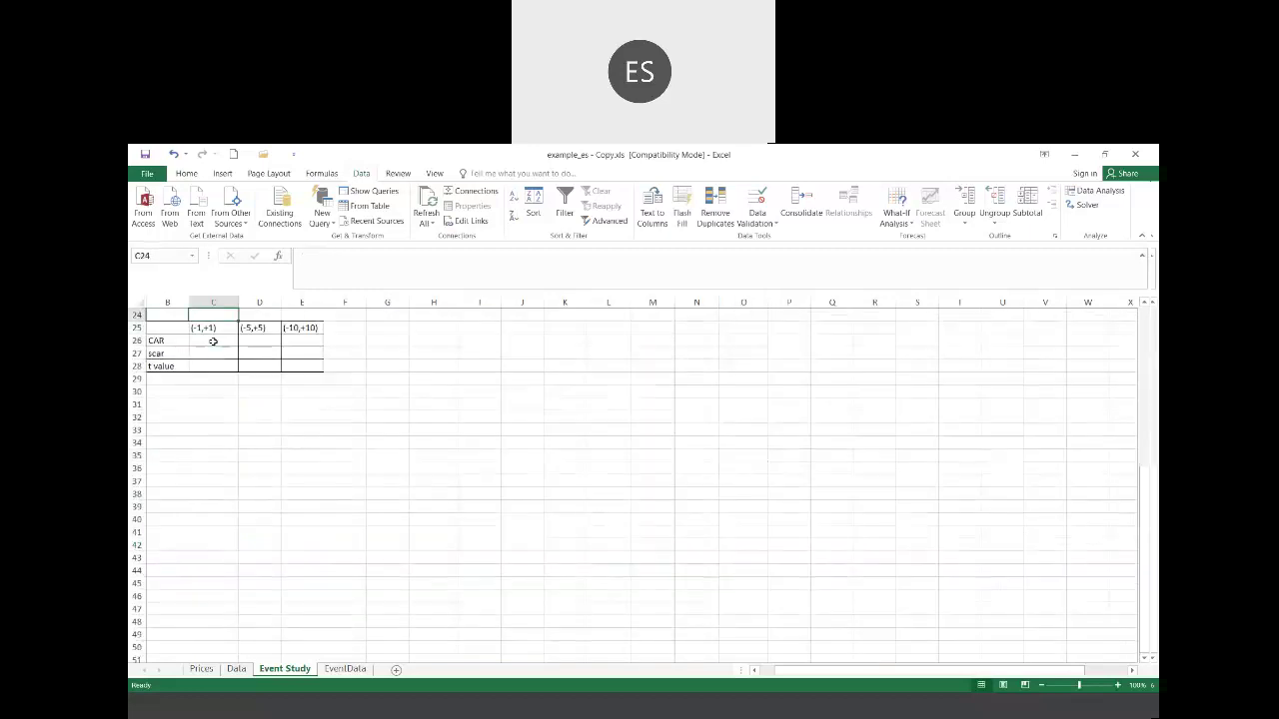
key(Up)
key(Up)
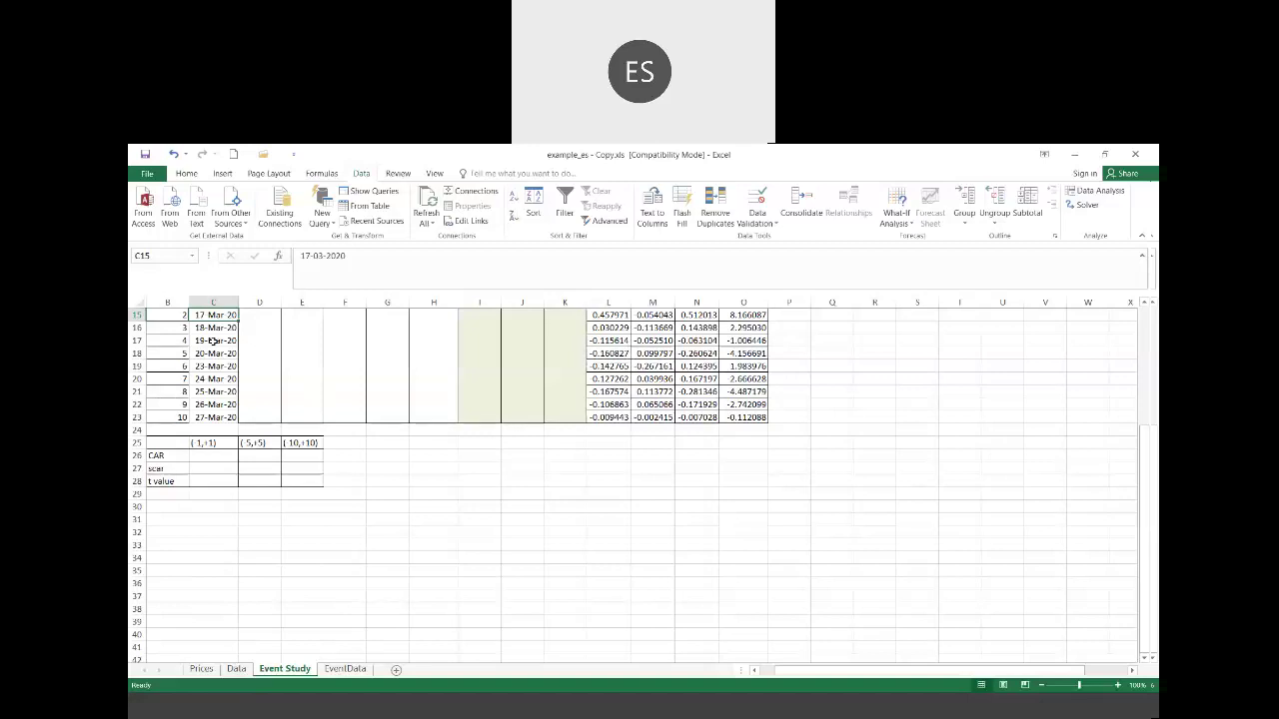
click(207, 453)
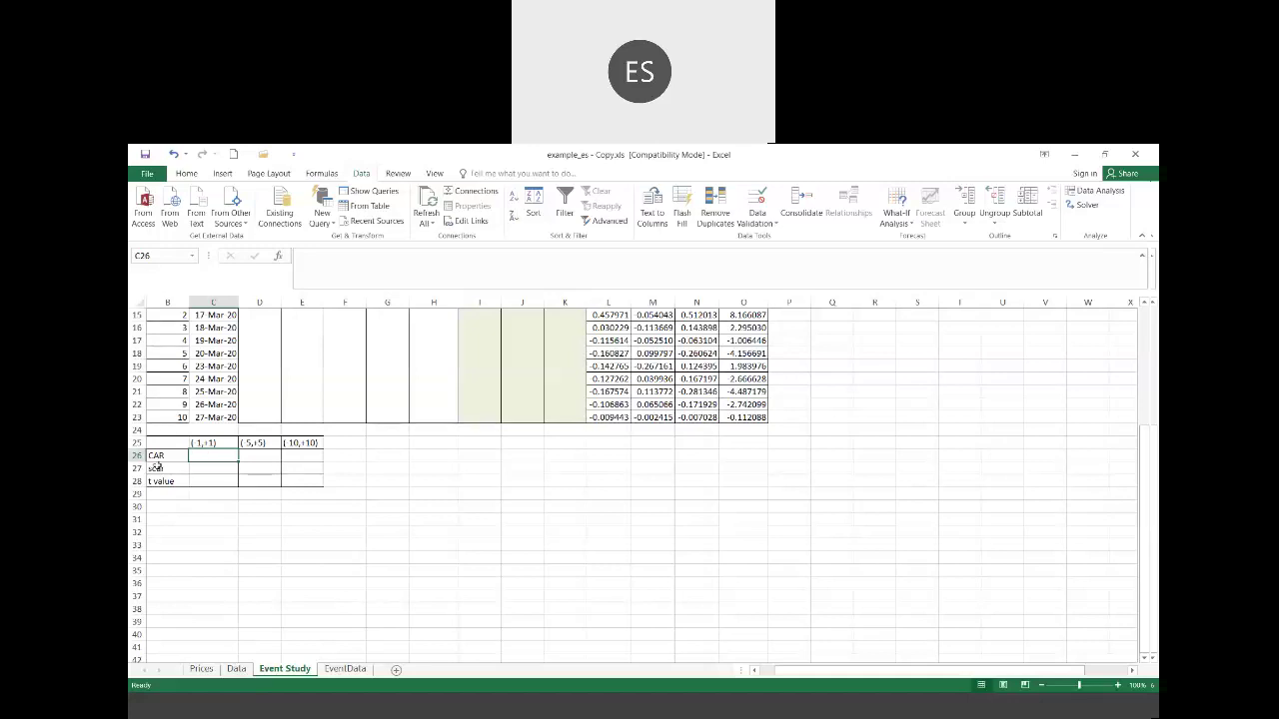
click(210, 442)
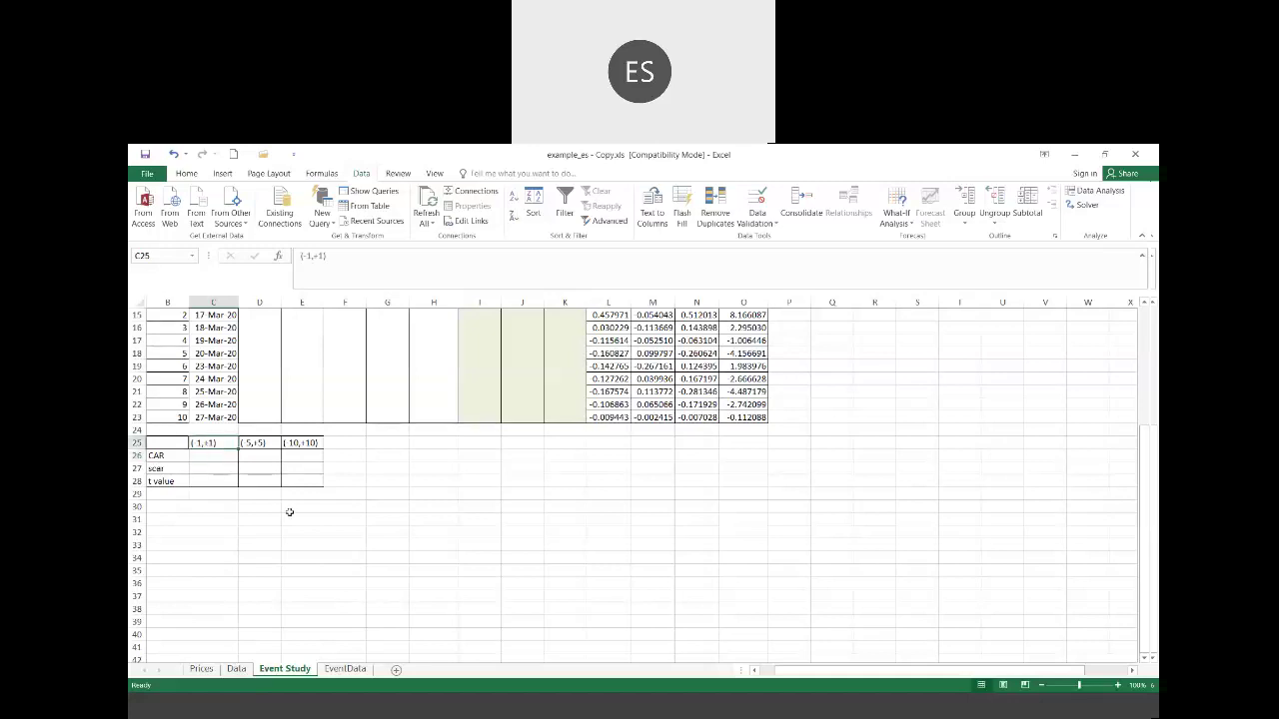
click(220, 455)
Step: Enter =SUM(N12:N14) in C26 so the (-1,+1) CAR shows 0.513596
text(=)
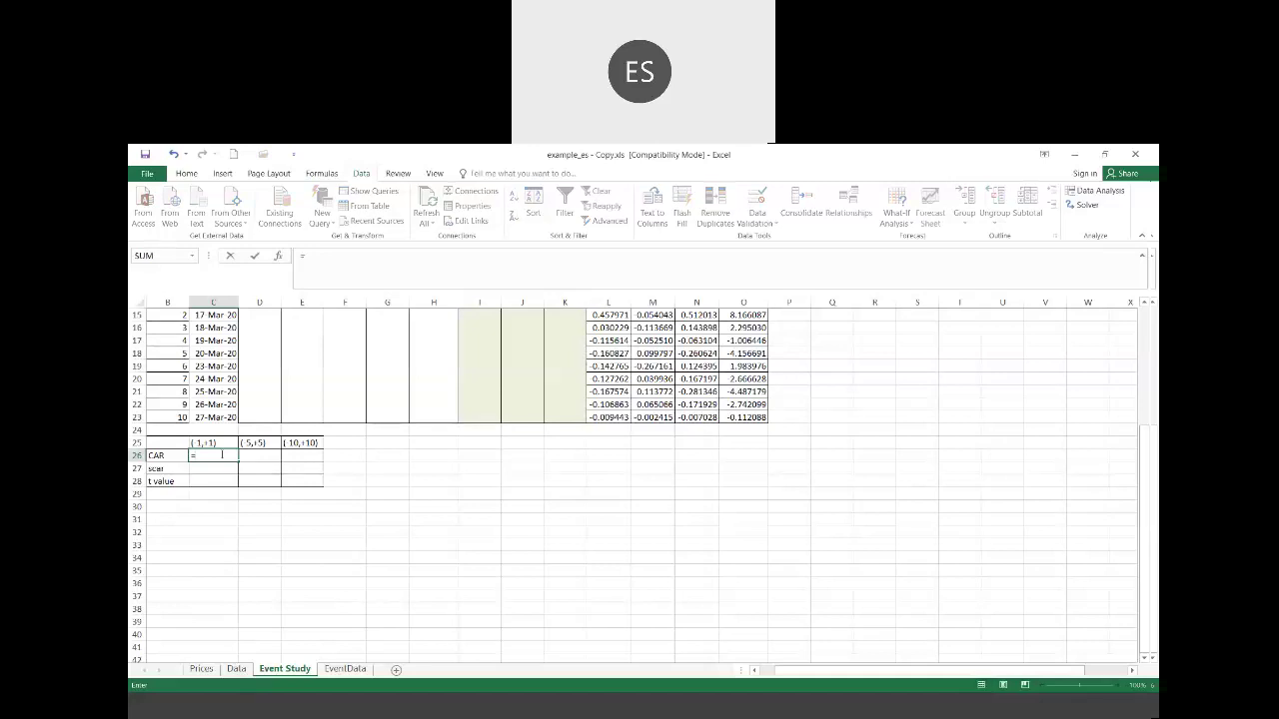
text(sum)
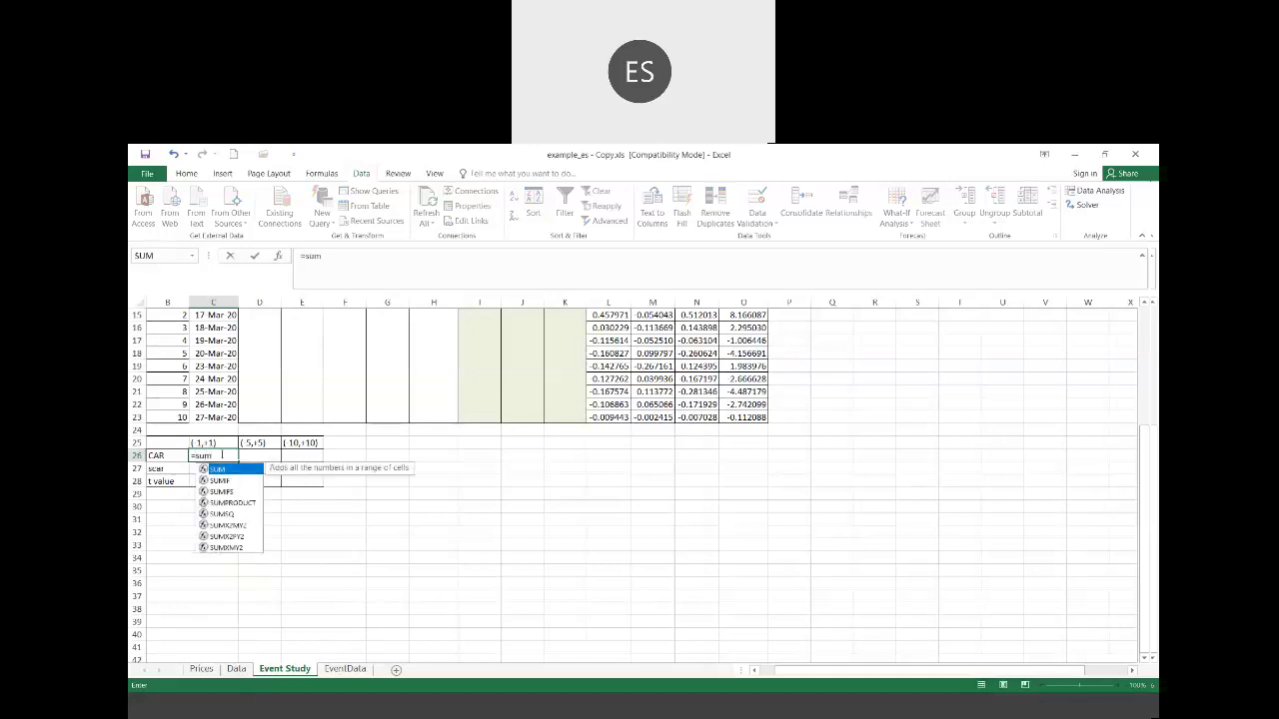
text(()
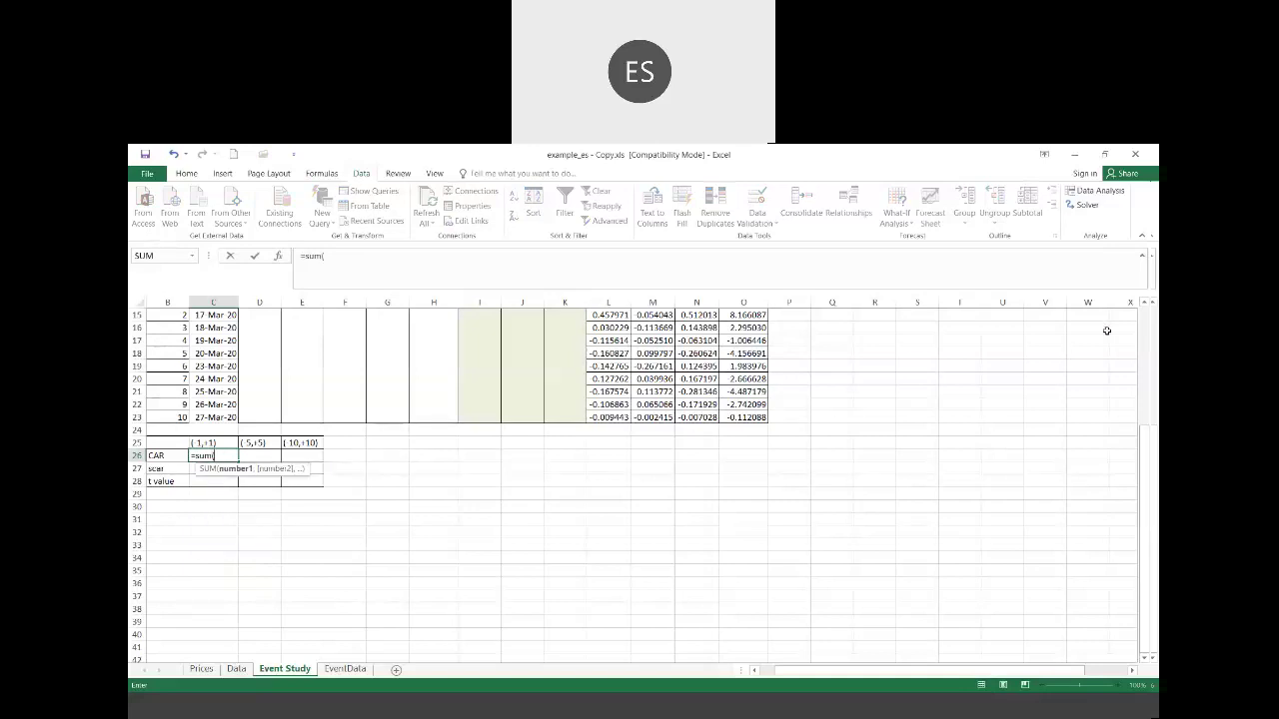
scroll(1144, 307, up, 3)
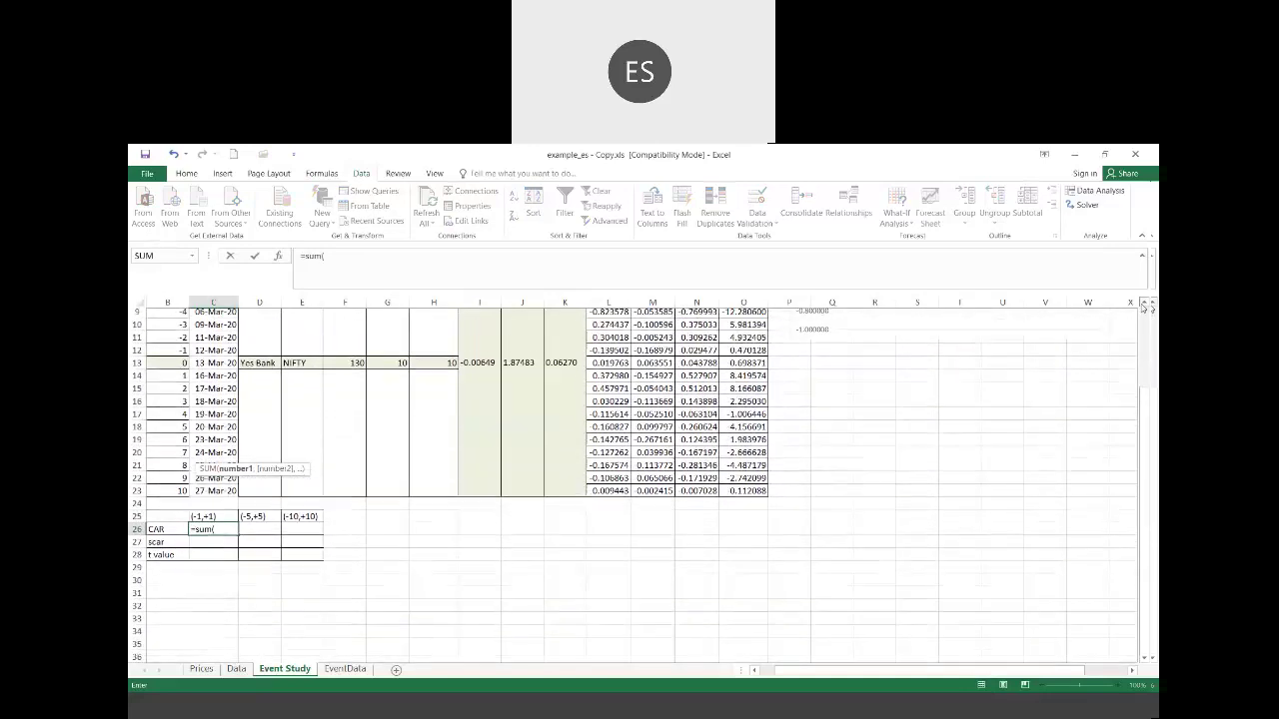
scroll(1145, 307, up, 1)
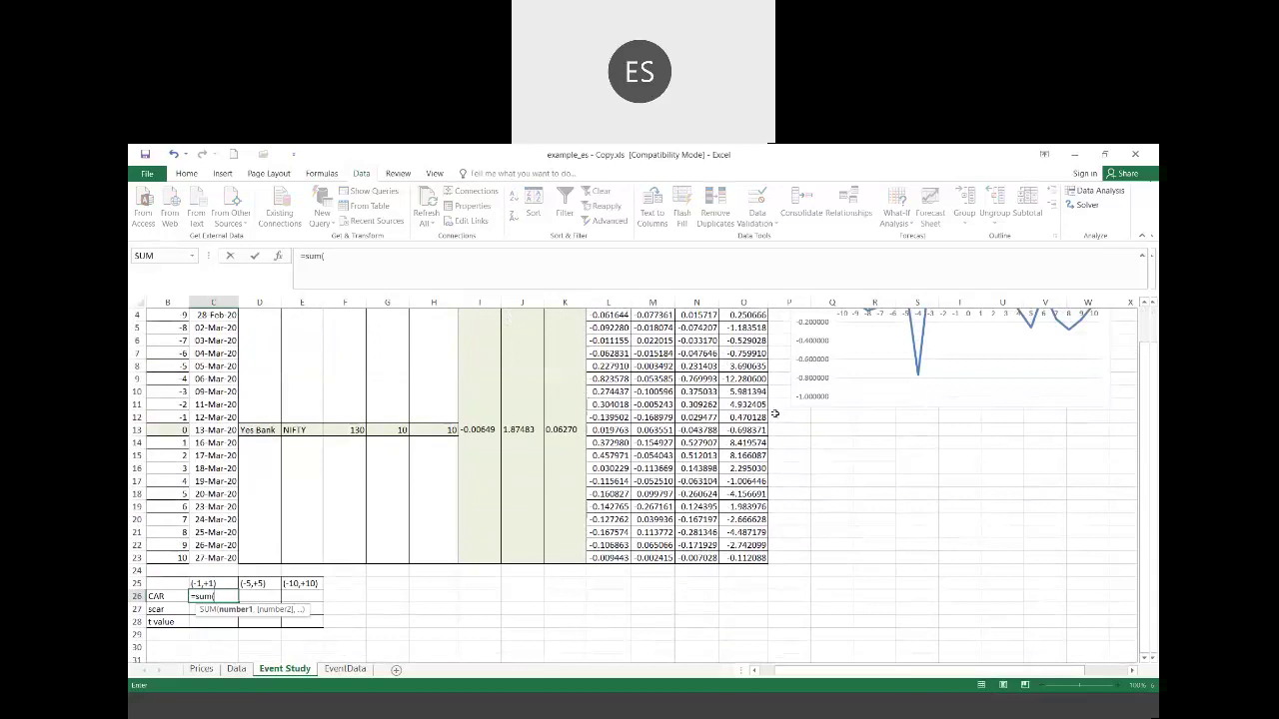
click(699, 393)
key(Down)
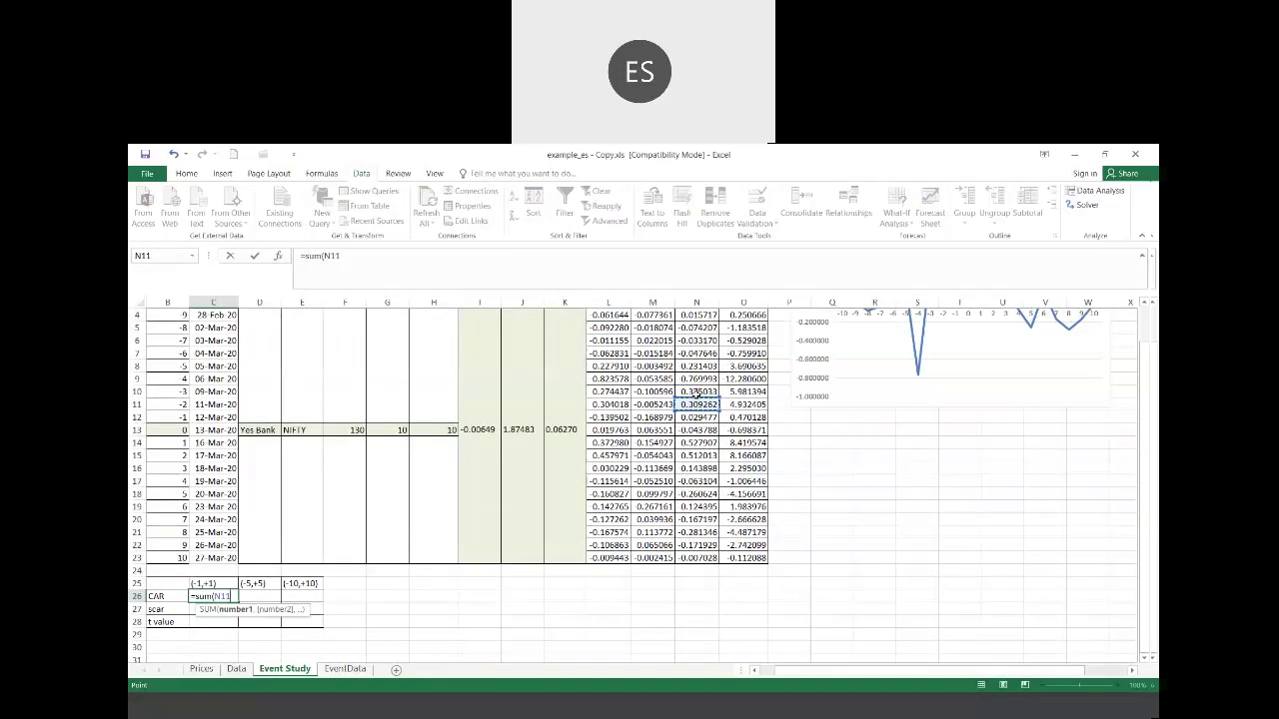
key(Down)
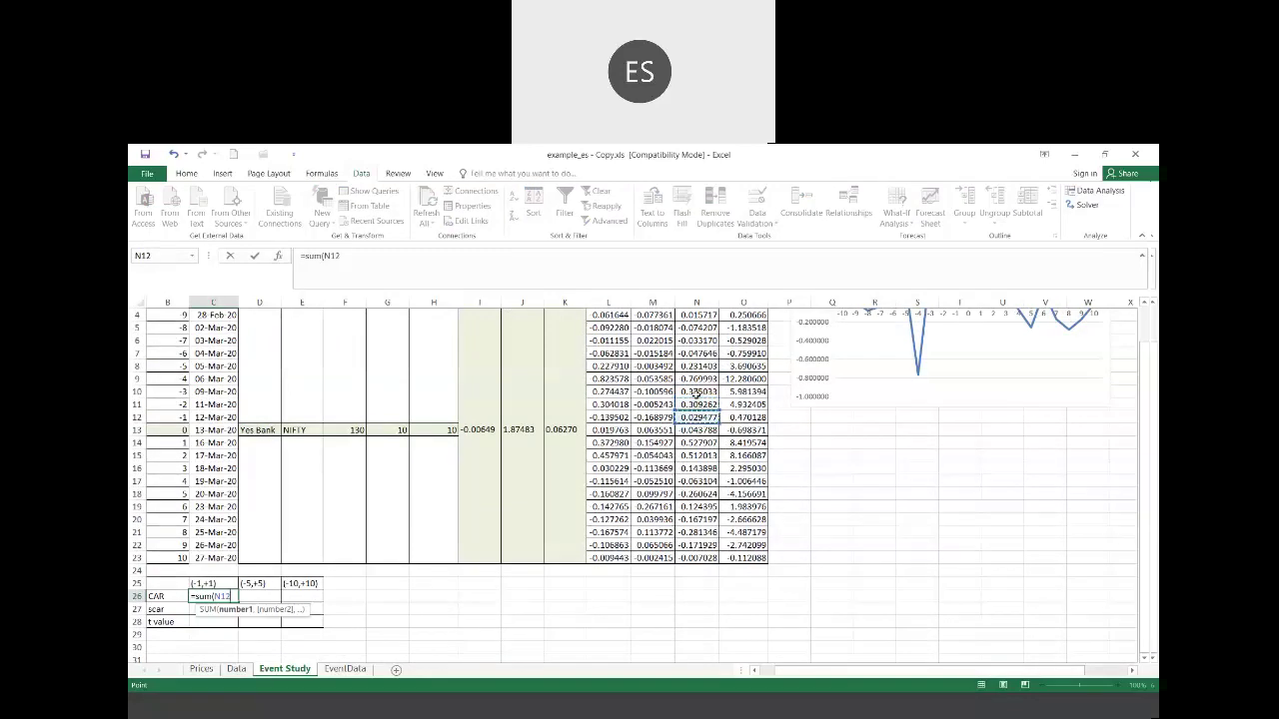
key(shift+Down)
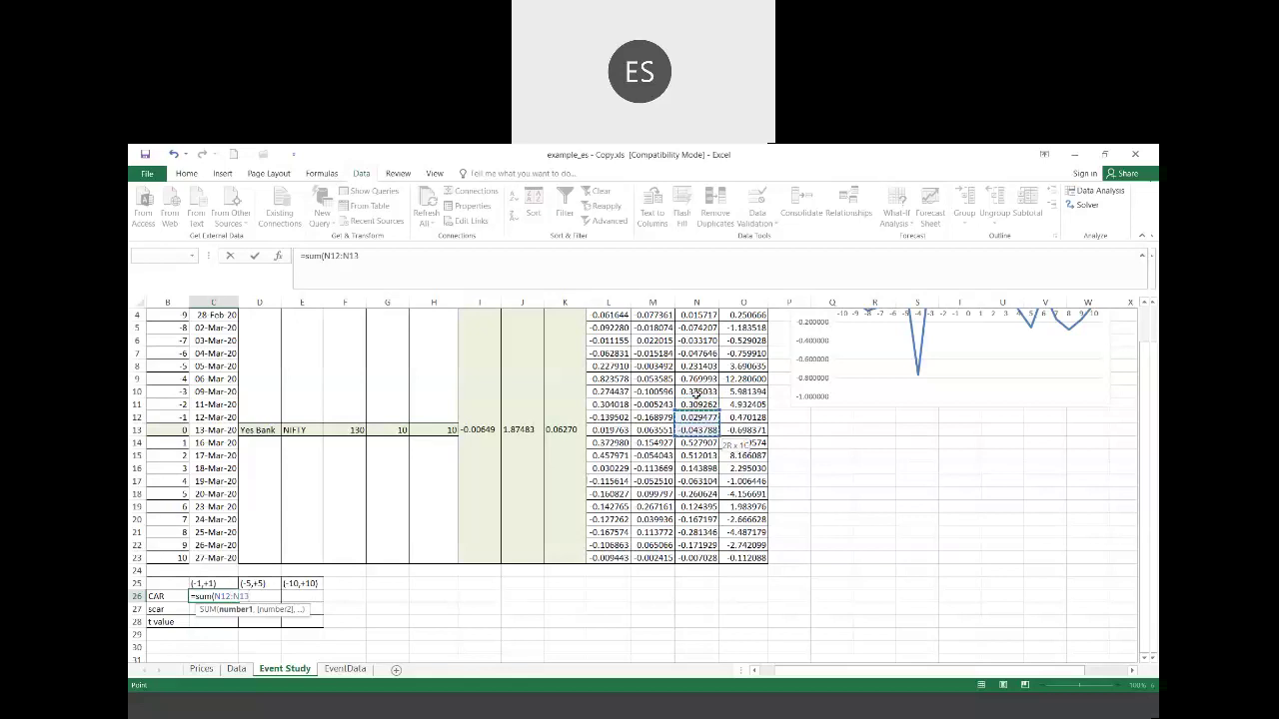
key(shift+Down)
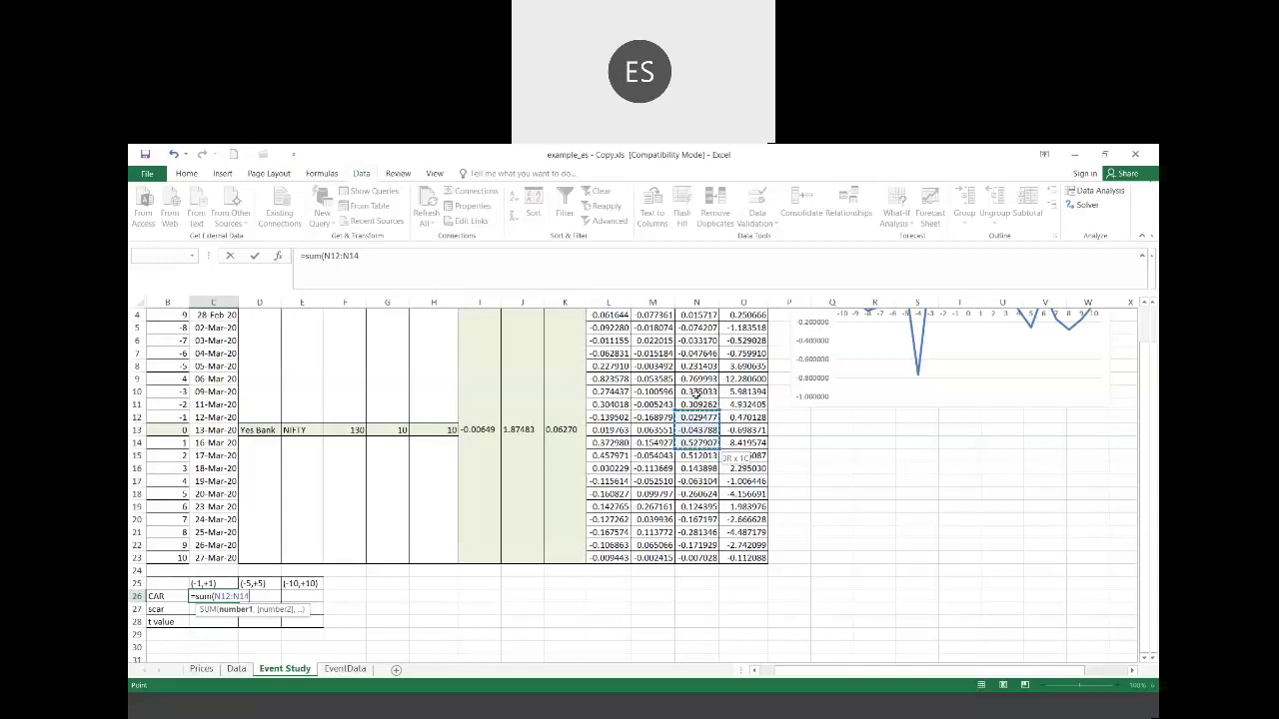
text())
key(Return)
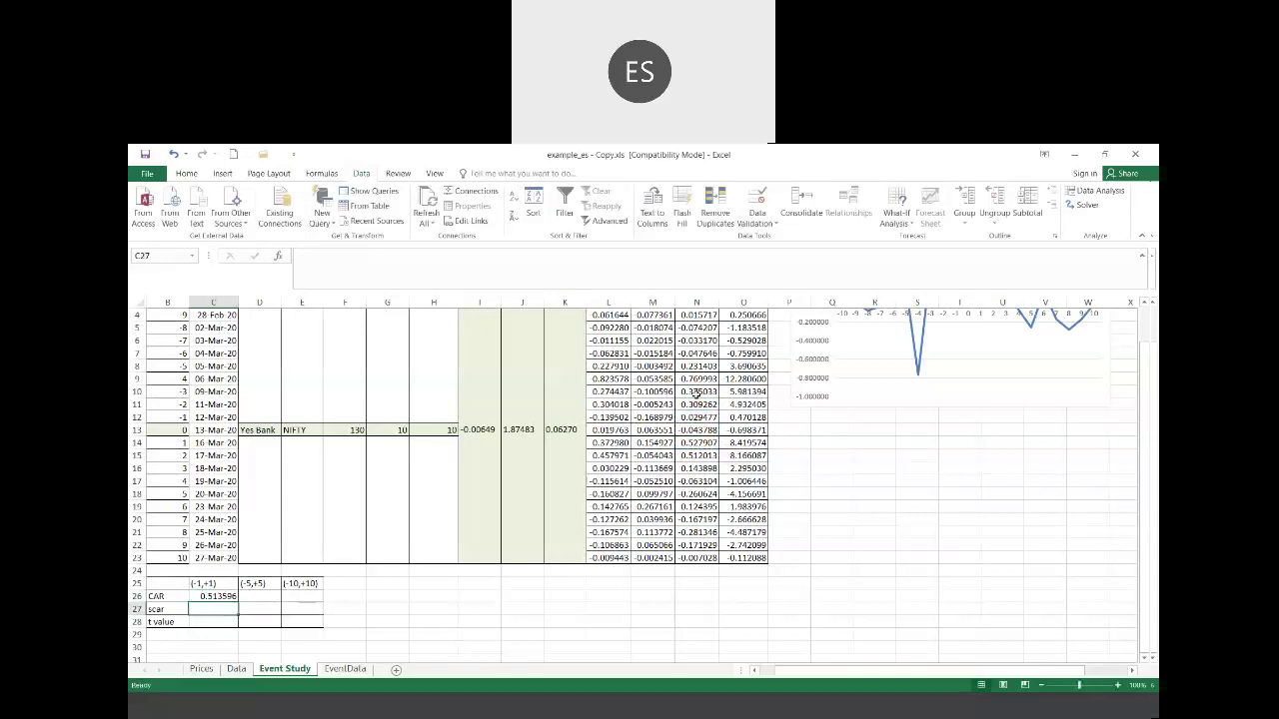
click(212, 596)
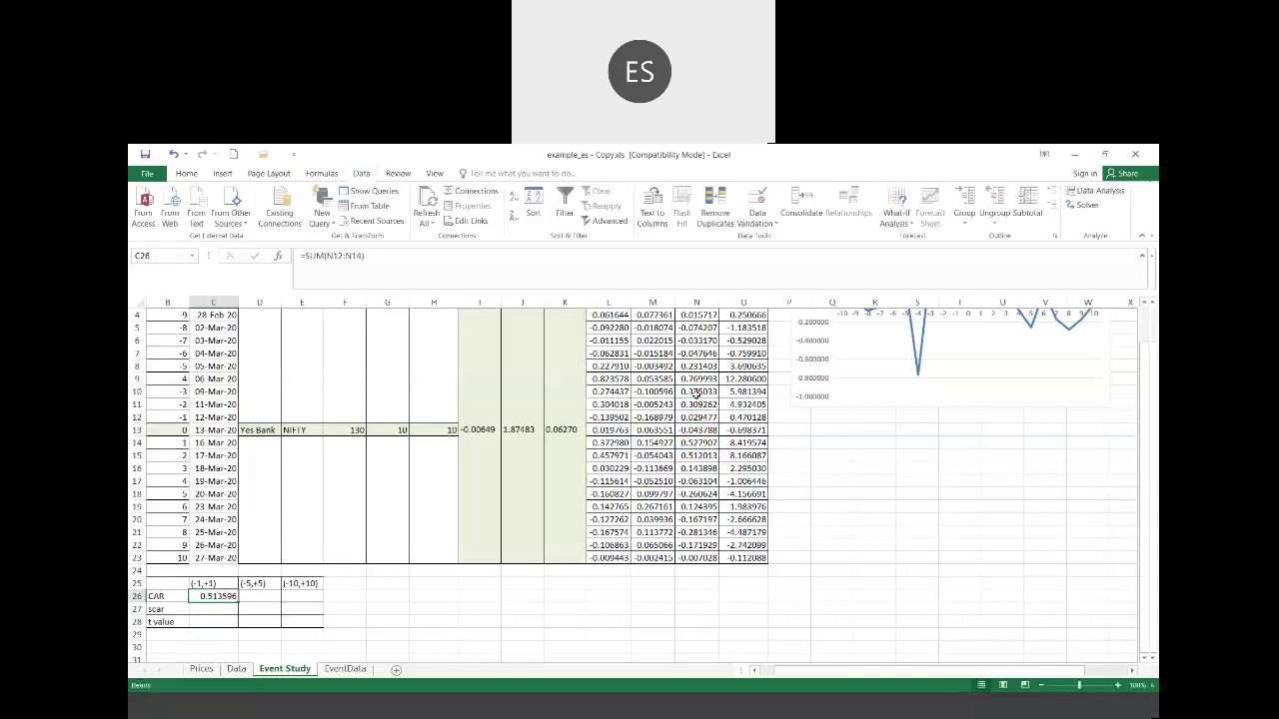
click(212, 608)
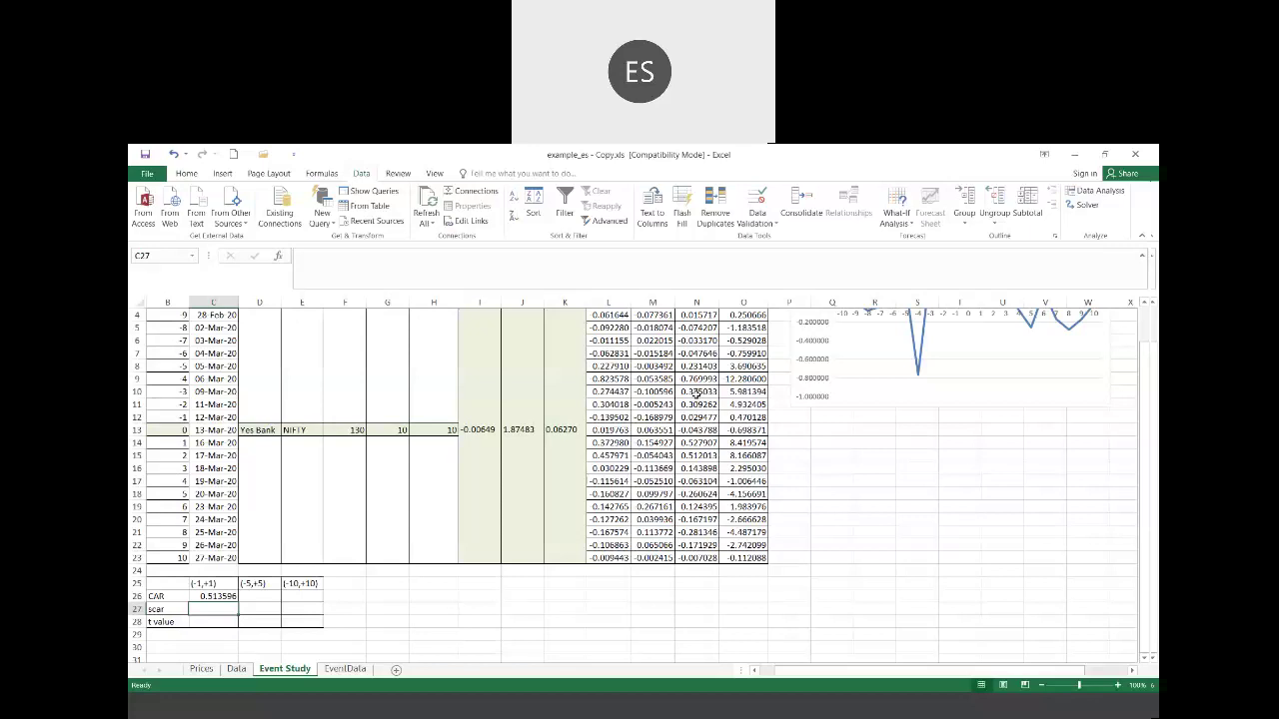
Step: Enter =K3*sqrt(3) in C27, giving a (-1,+1) scar of 0.1085995
text(=)
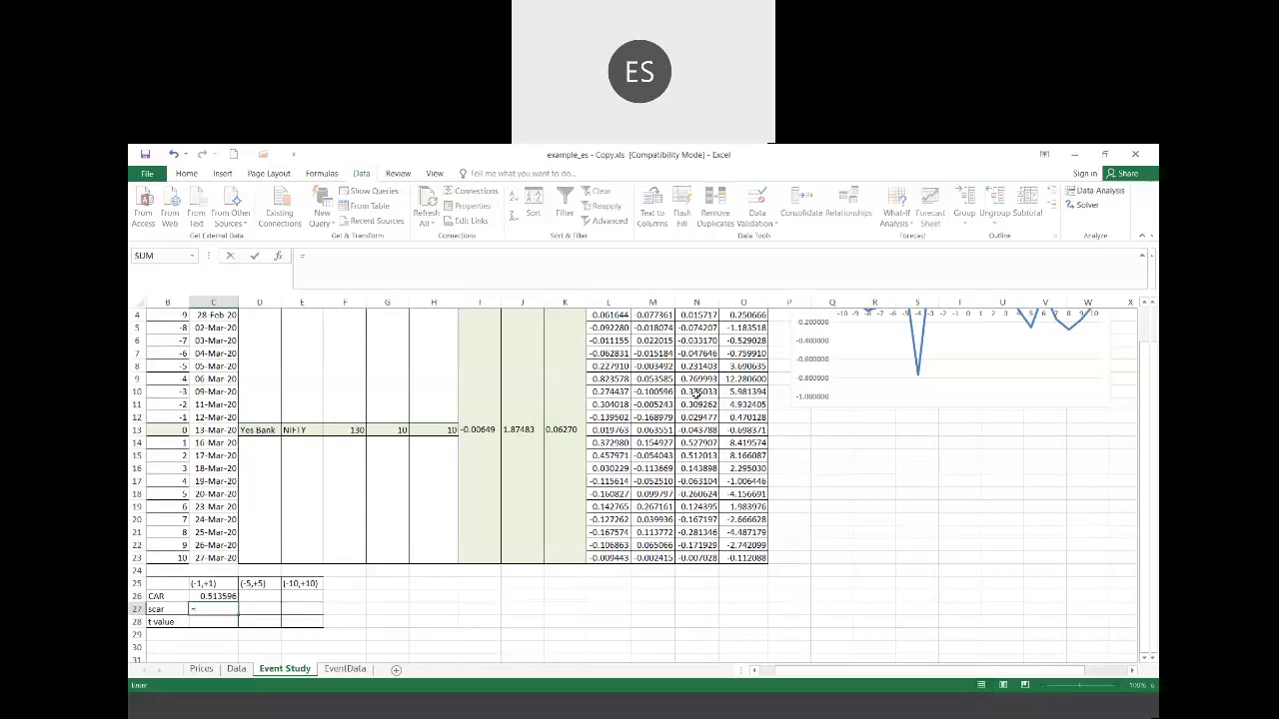
click(557, 429)
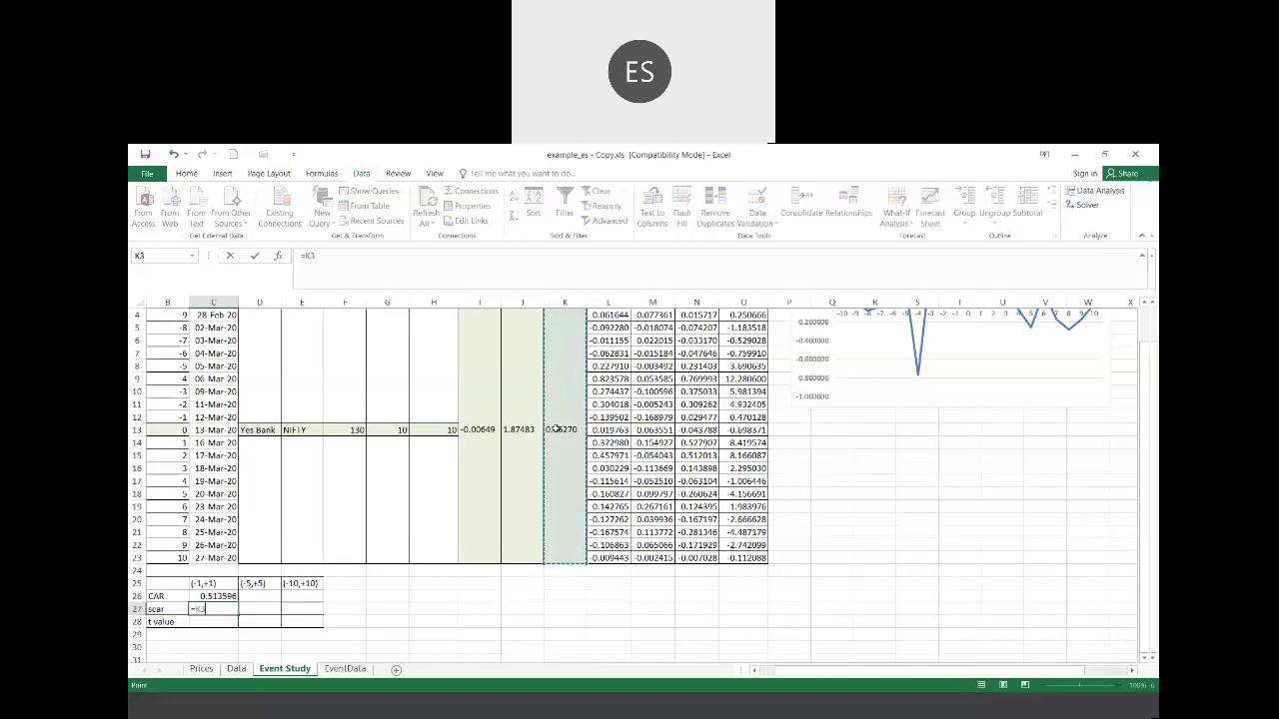
click(330, 256)
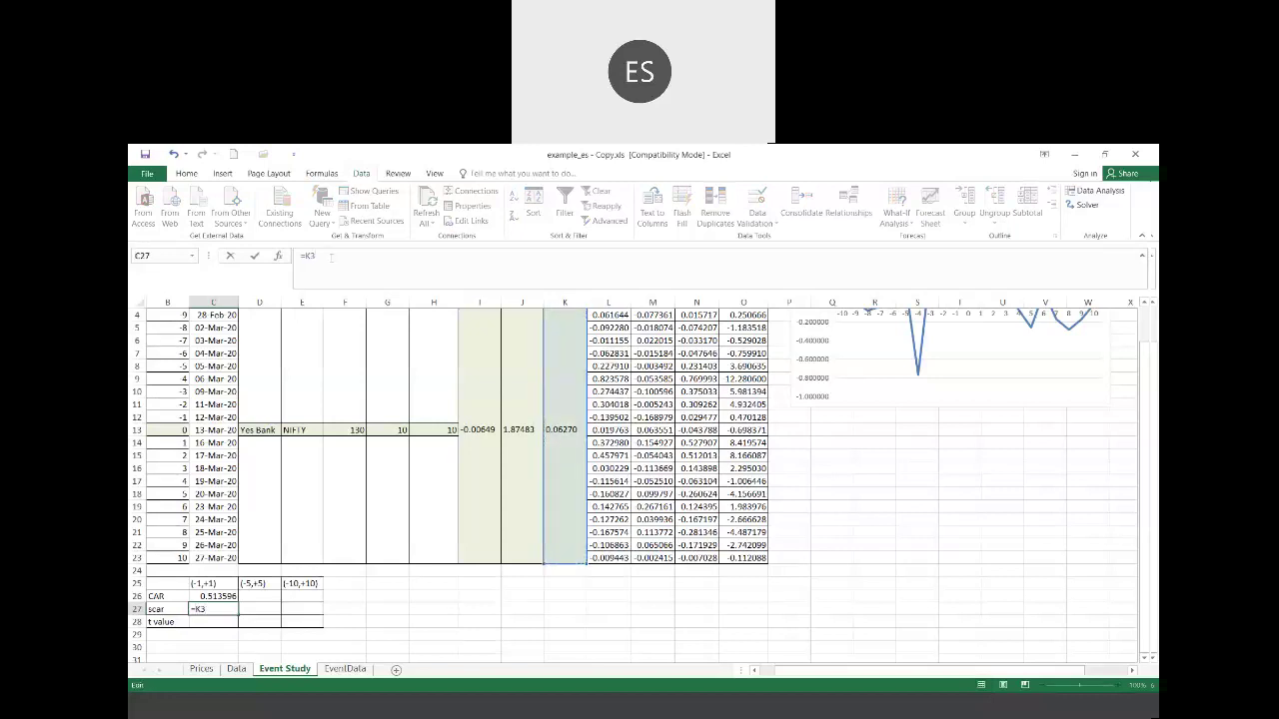
text(*sq)
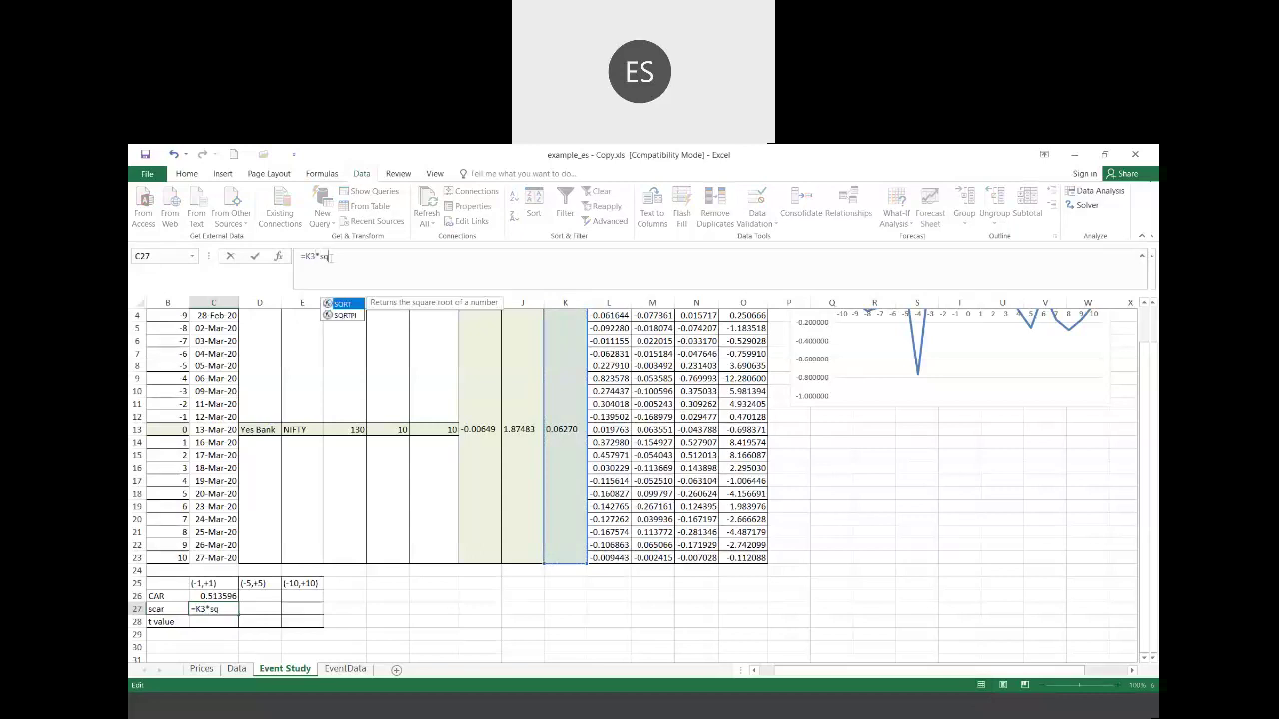
text(rt(3)
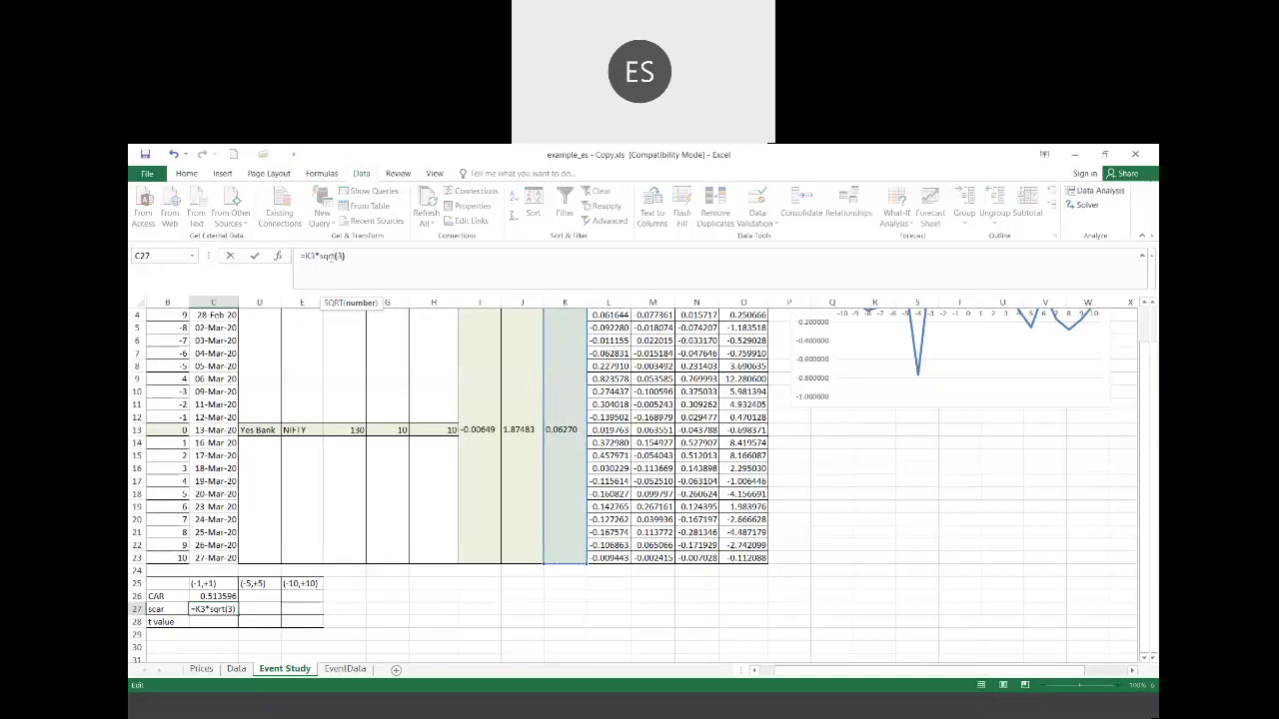
text())
key(Return)
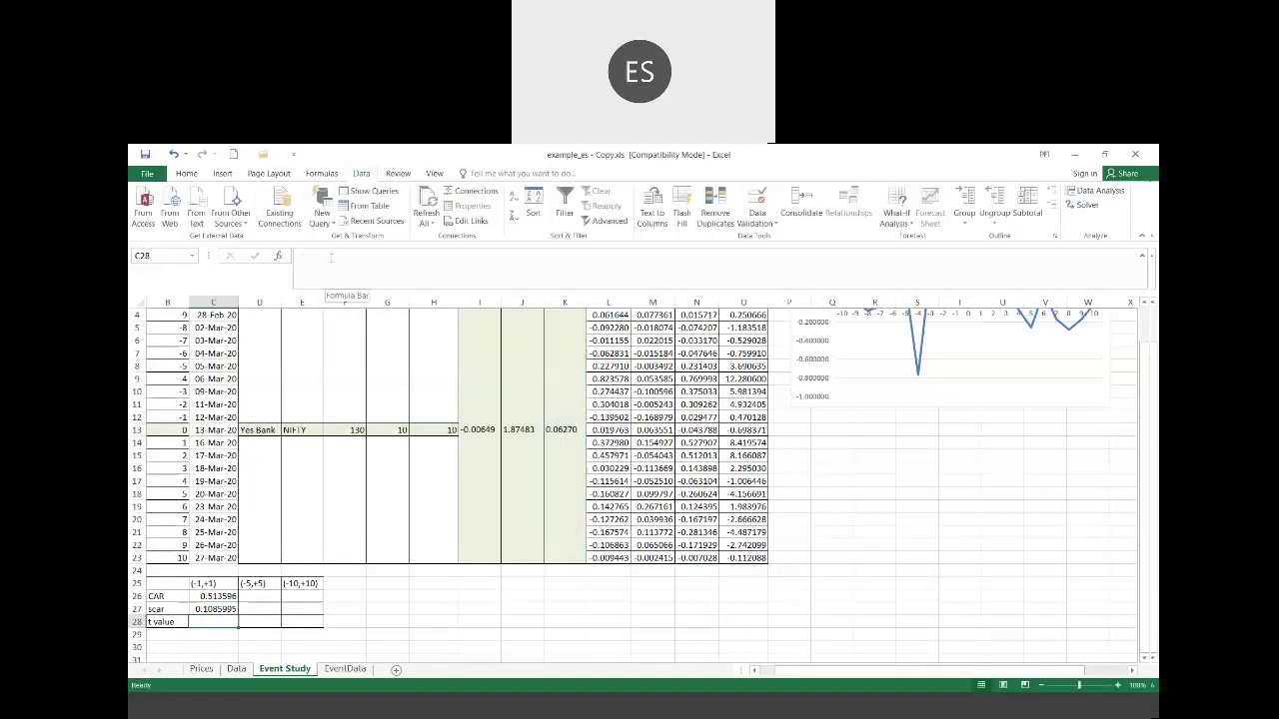
Step: Enter =C26/C27 in C28 for a t value of 4.7292674, then review the formulas above
text(=)
key(Up)
key(Up)
text(/)
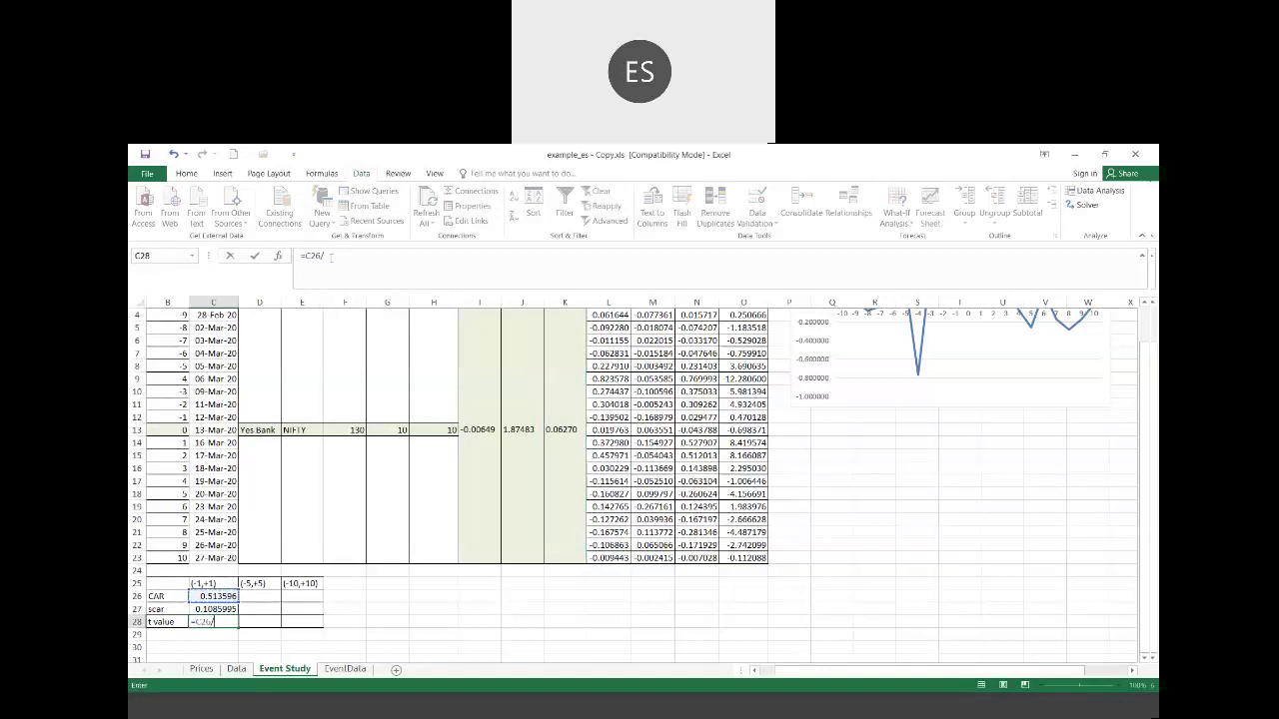
key(Up)
key(Return)
key(Up)
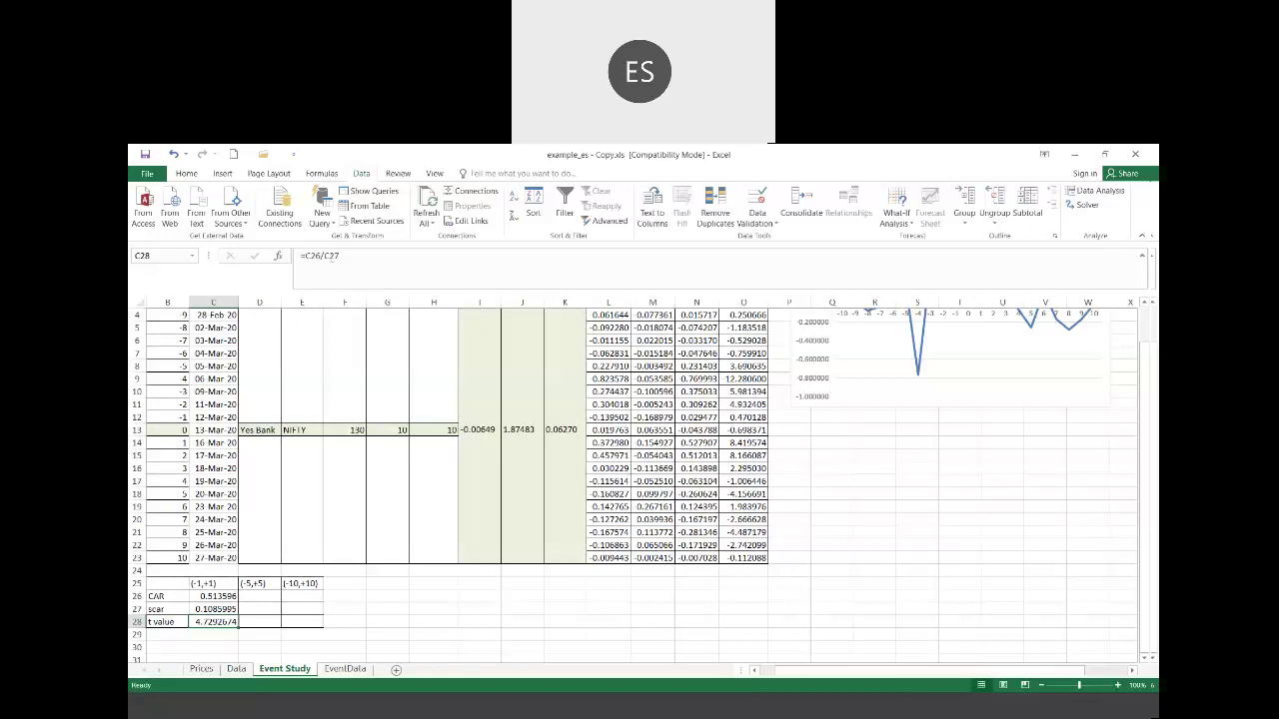
click(213, 609)
key(Up)
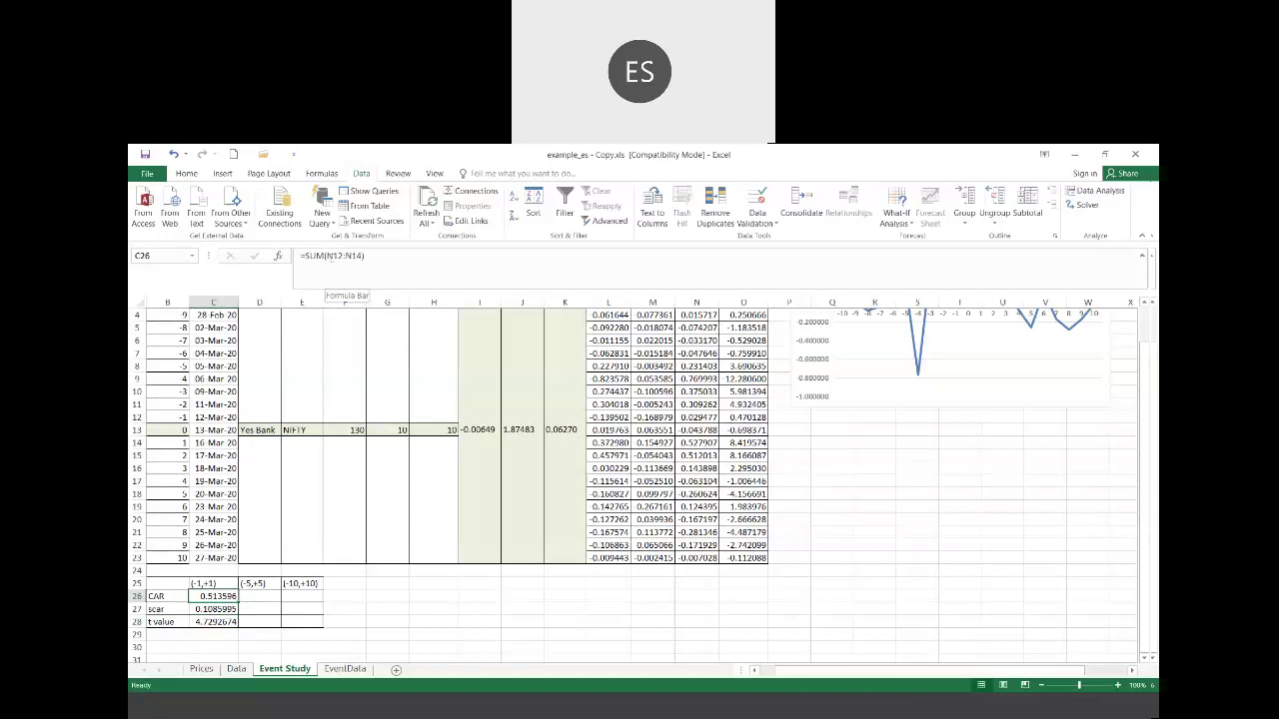
Step: Copy the (-1,+1) CAR formula from C26 into D26
key(Right)
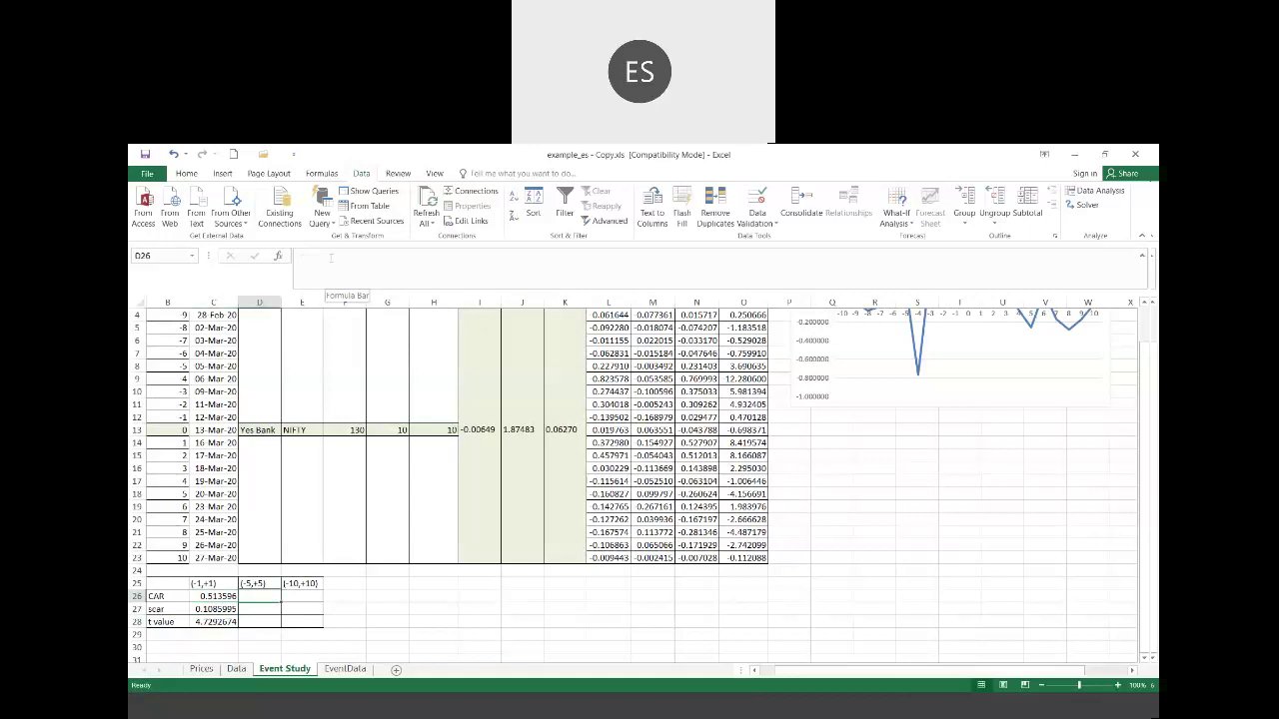
key(Left)
key(Right)
key(Left)
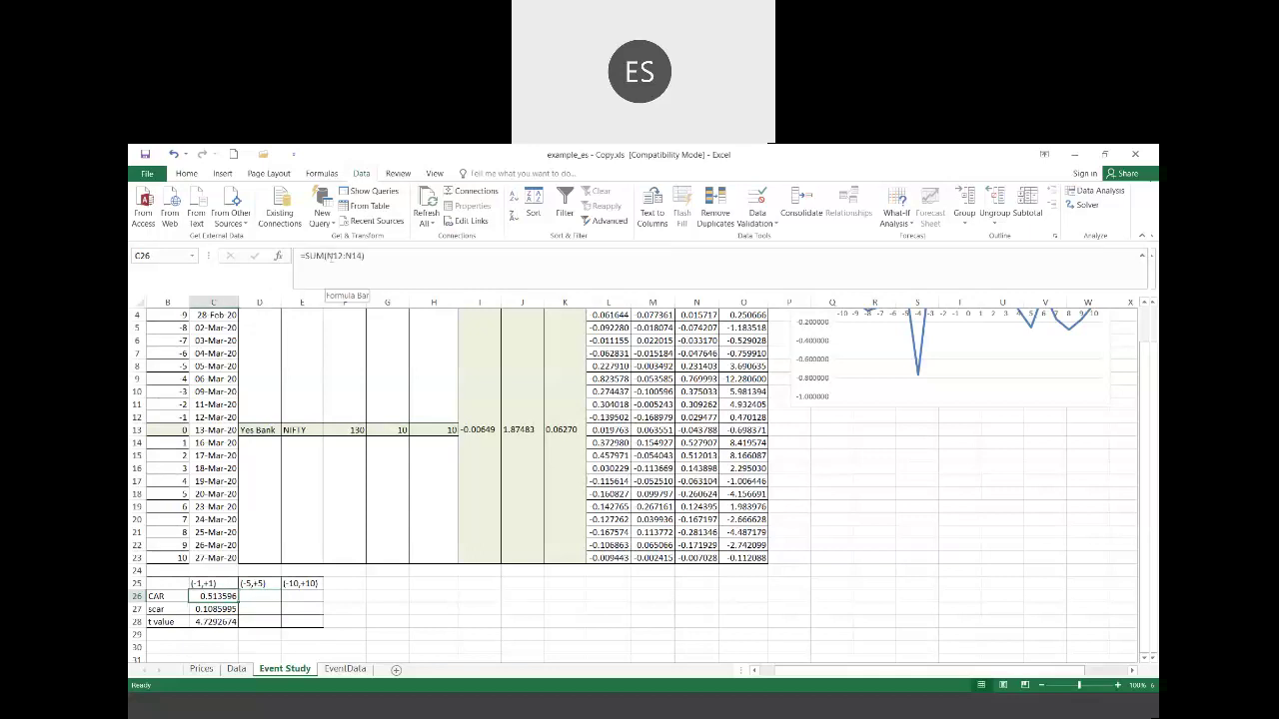
key(Right)
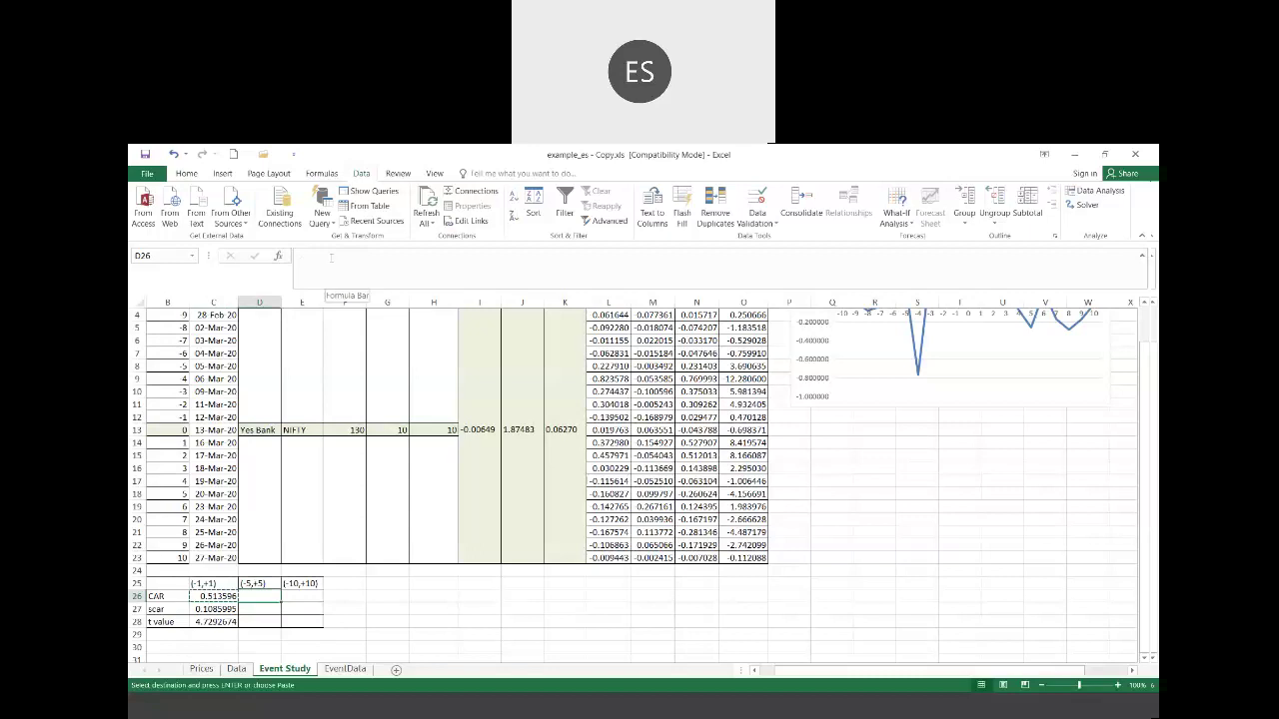
click(331, 257)
key(Escape)
key(Left)
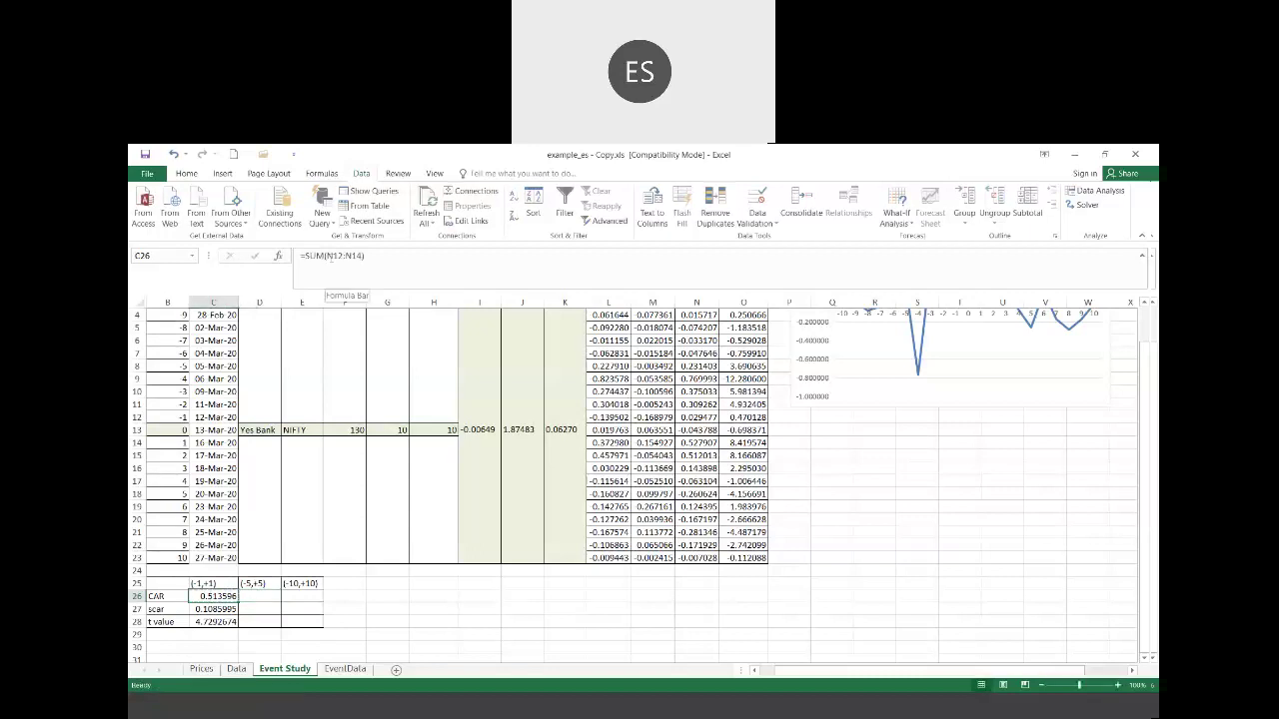
key(ctrl+c)
key(Right)
key(ctrl+v)
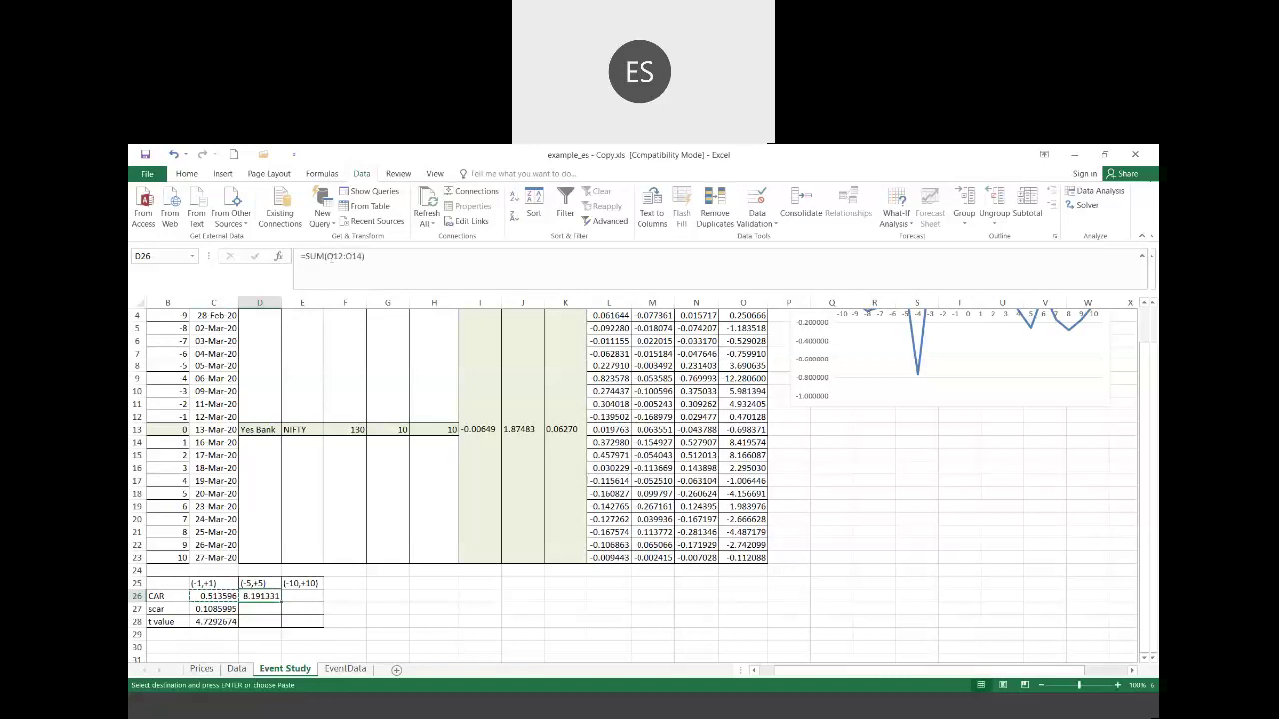
Step: Shift D26's range to =SUM(N8:N18), giving a (-5,+5) CAR of 0.991484
key(F2)
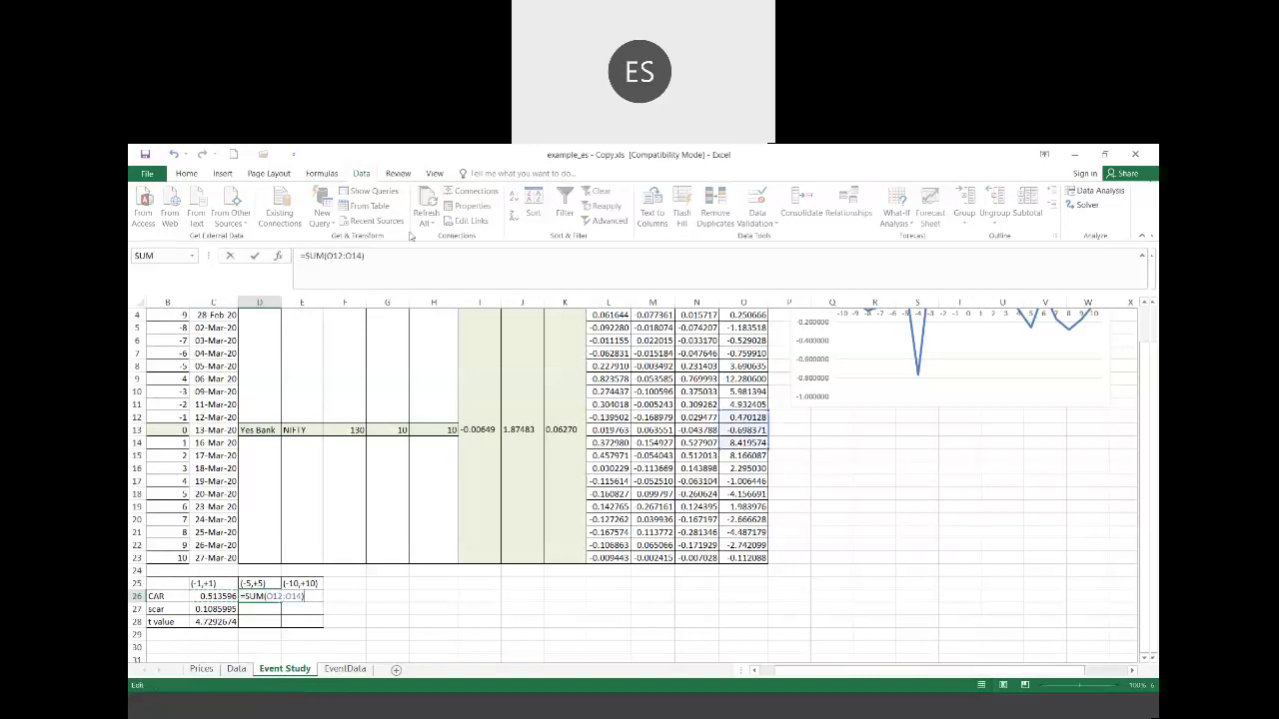
mouse_move(737, 413)
mouse_down()
mouse_move(711, 416)
mouse_move(705, 367)
mouse_up()
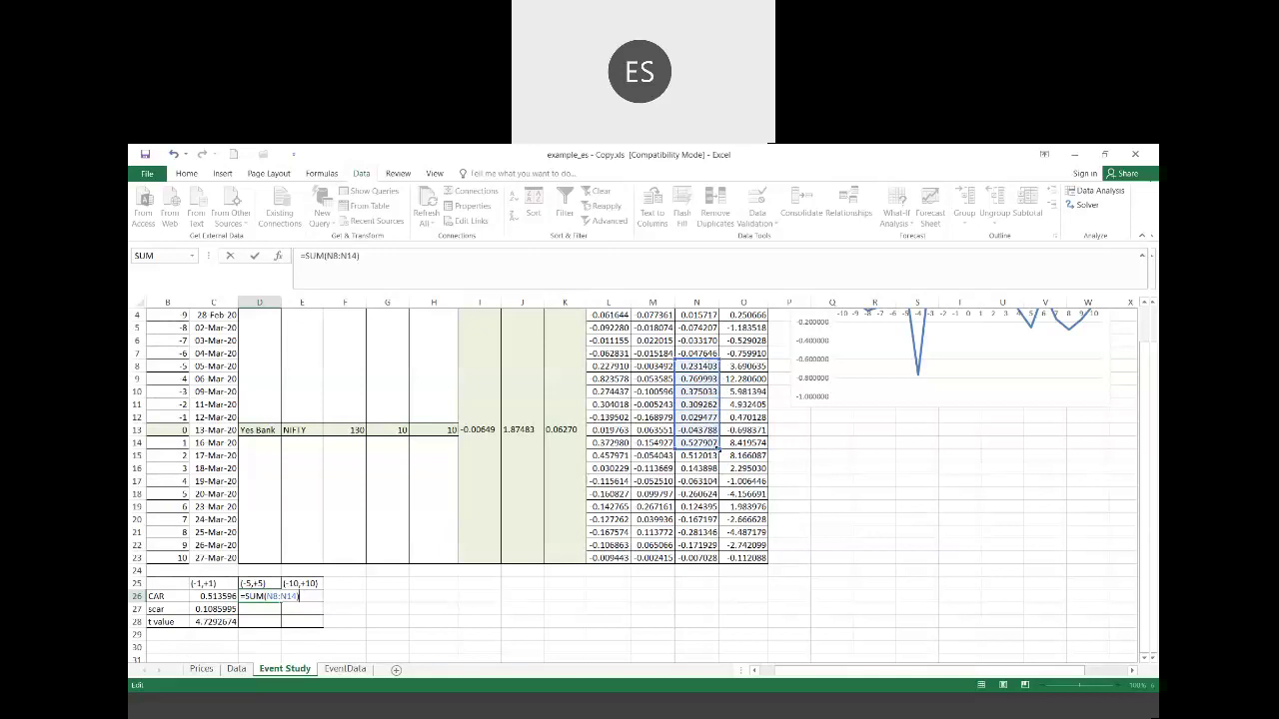
drag(719, 448, 720, 497)
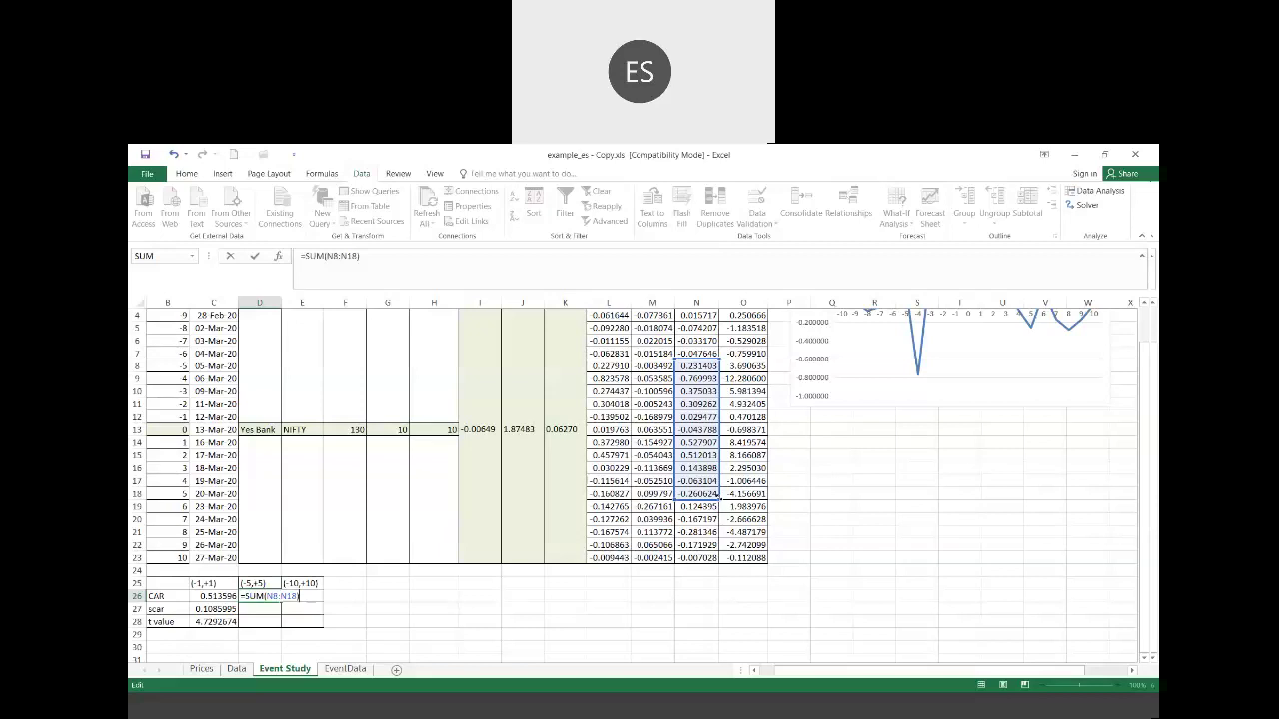
key(Return)
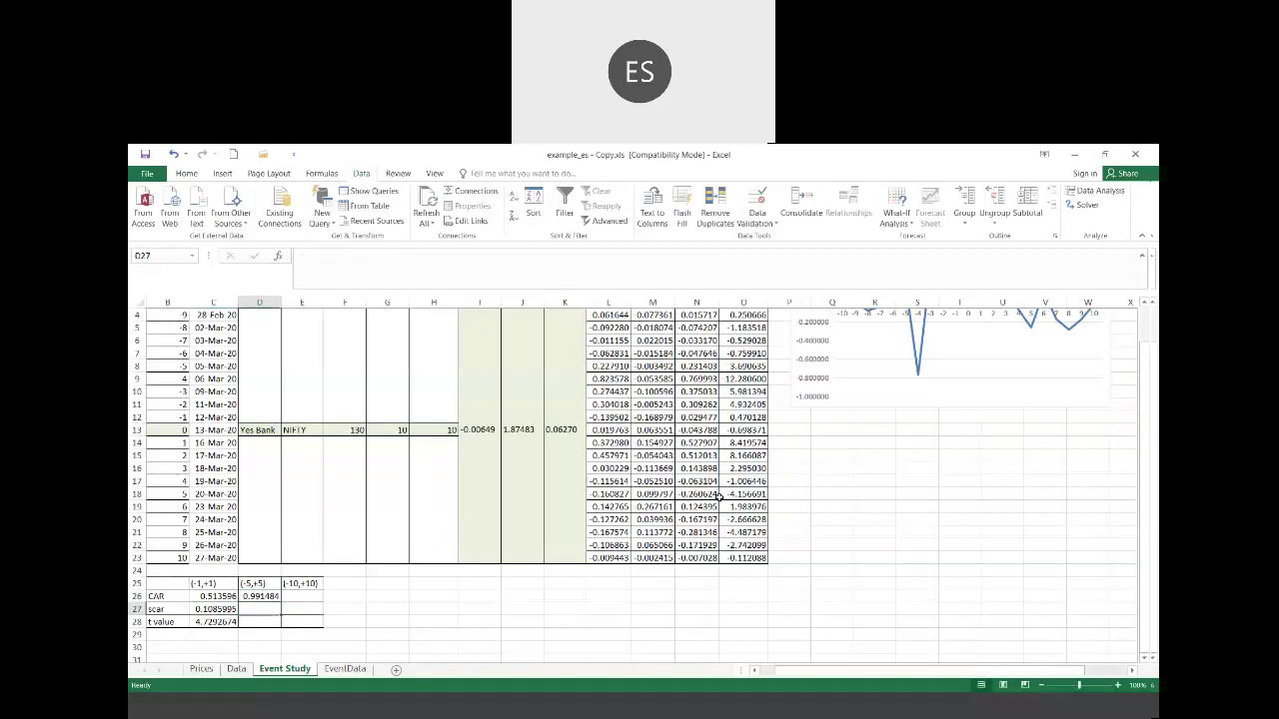
text(=)
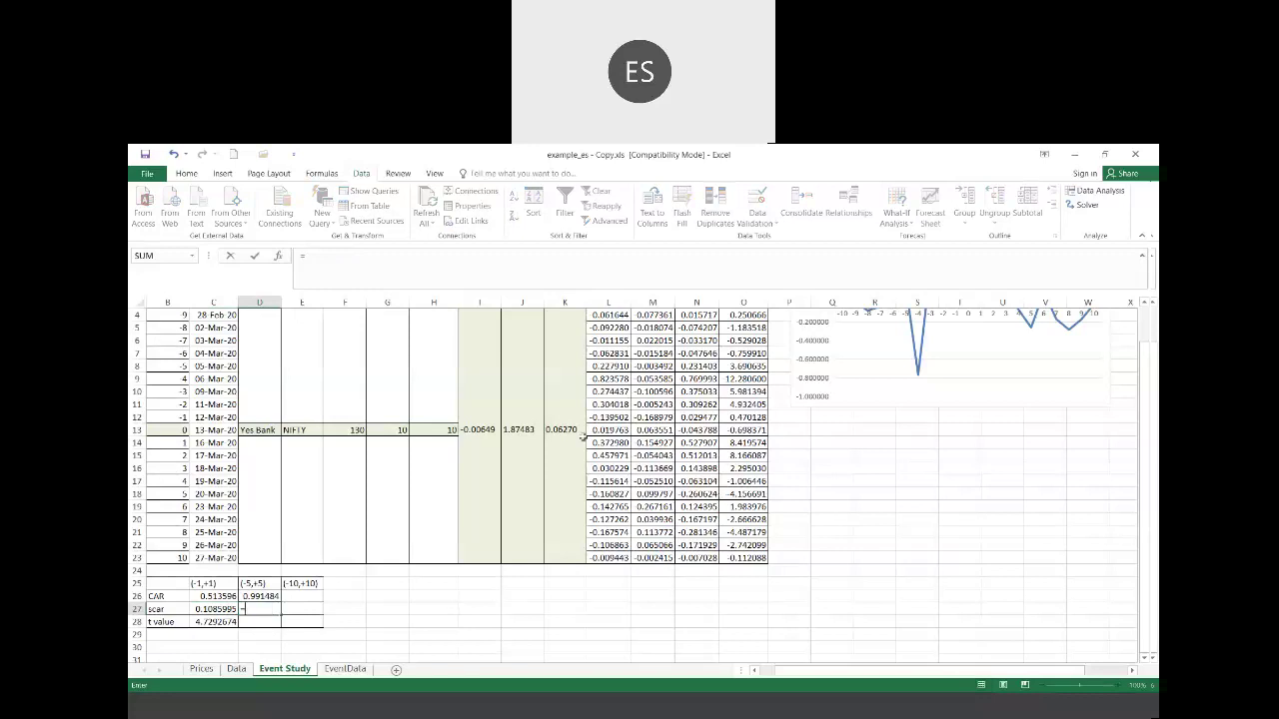
Step: Complete D27 as =K3*sqrt(11) for a (-5,+5) scar of 0.207952
click(570, 427)
text(*sqrt(11))
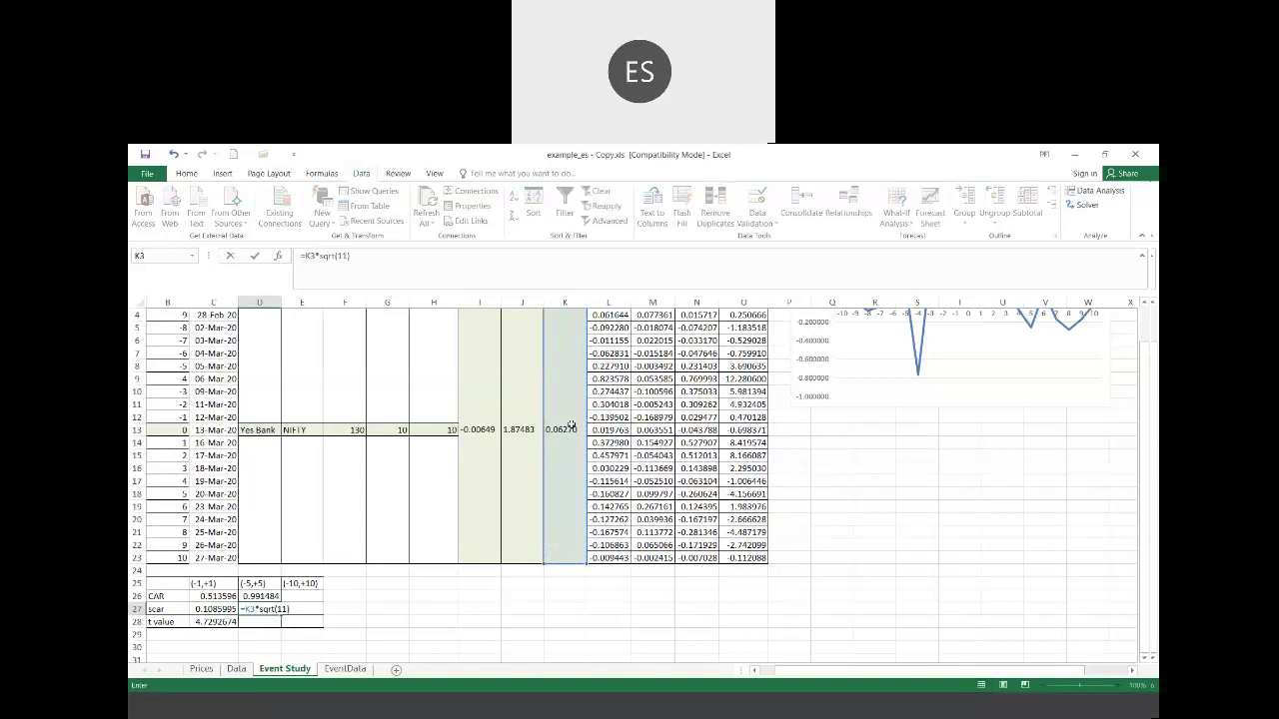
key(Return)
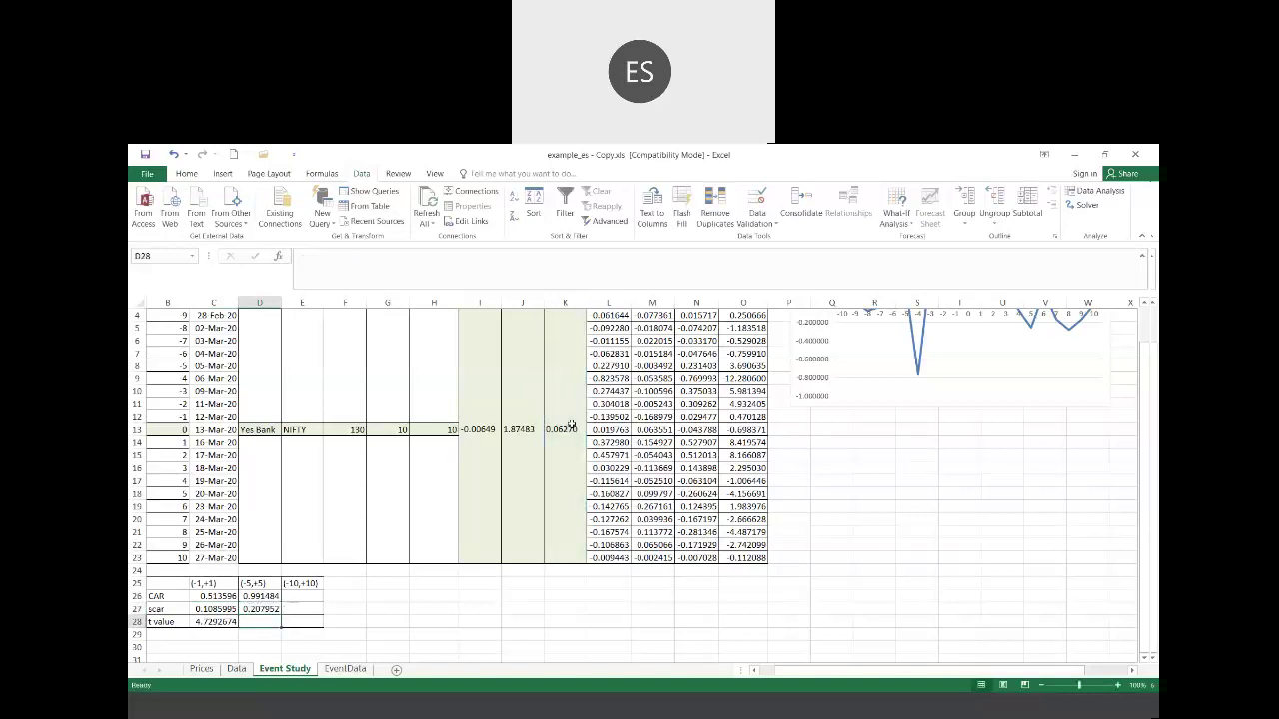
Step: Enter =D26/D27 in D28 for a (-5,+5) t value of 4.767843
text(=)
key(Up)
key(Up)
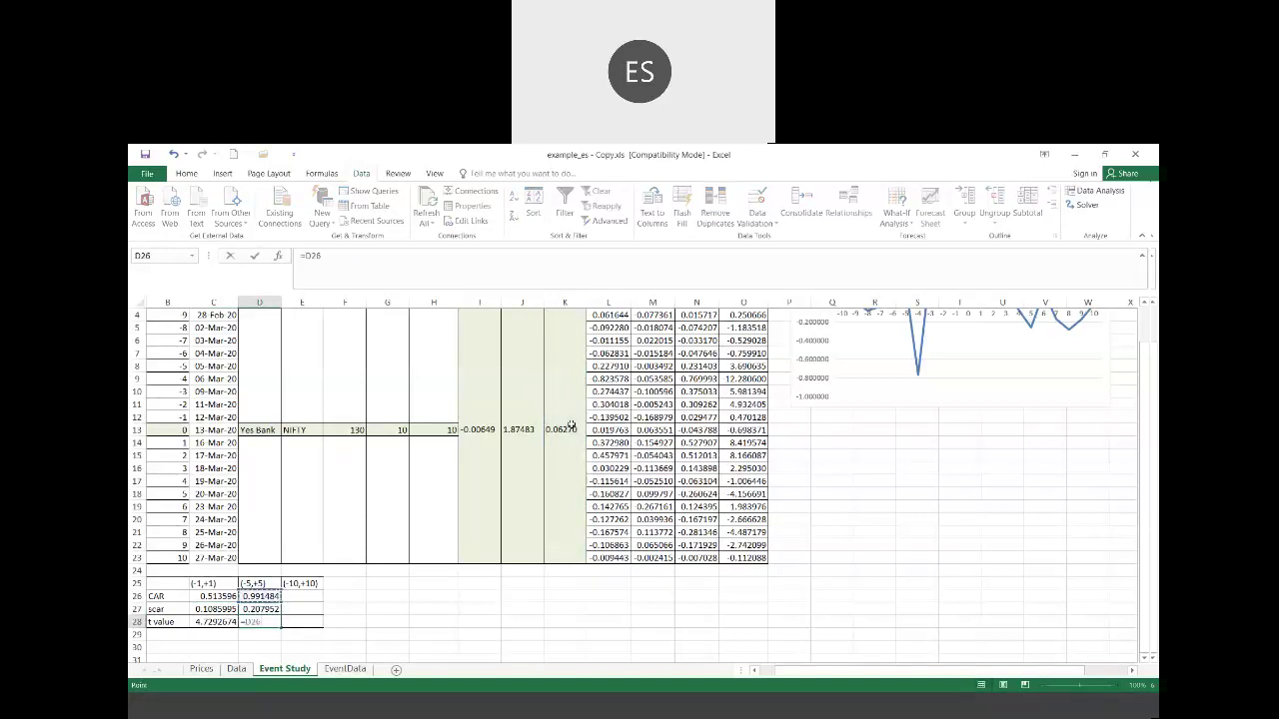
text(/)
key(Up)
key(Return)
key(Up)
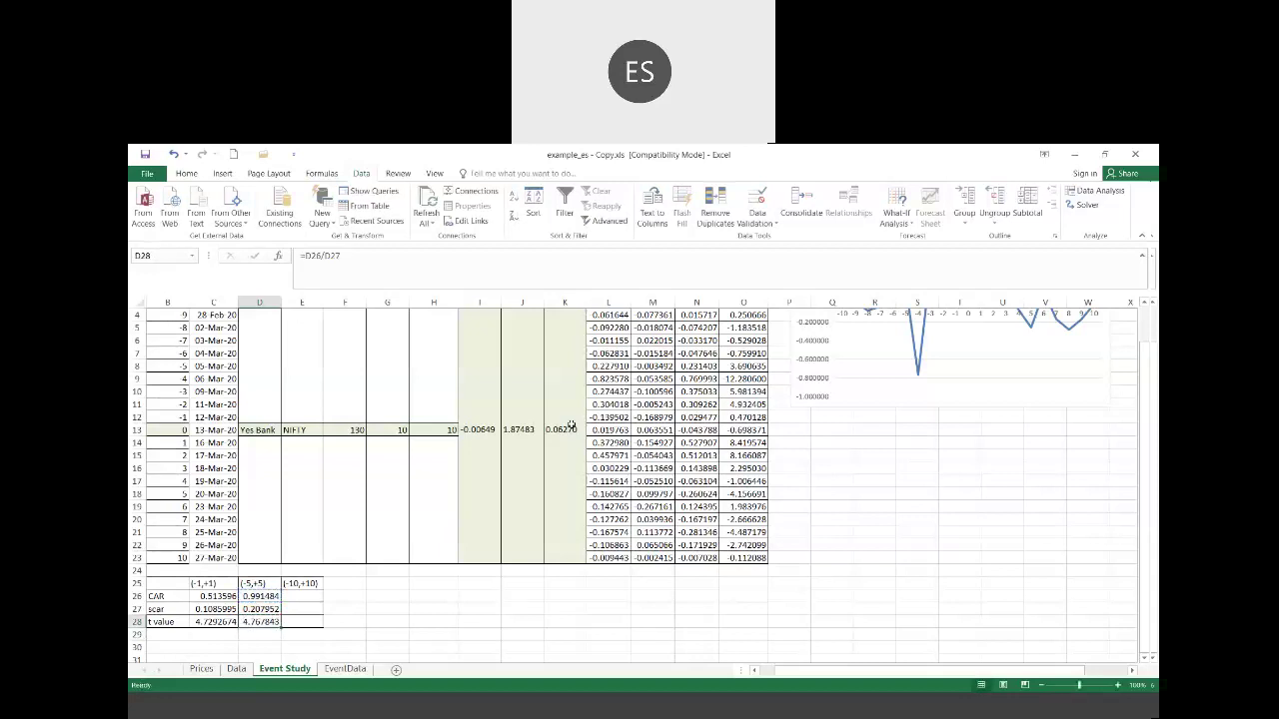
key(Right)
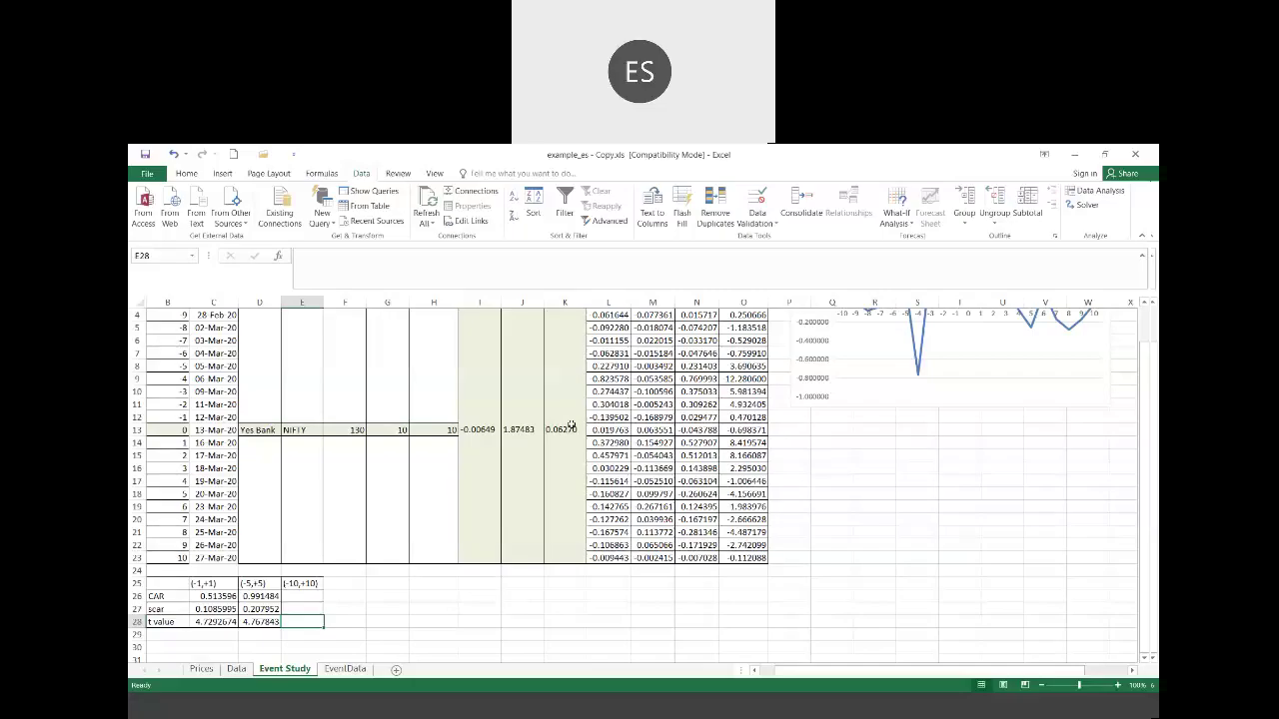
key(Up)
key(Up)
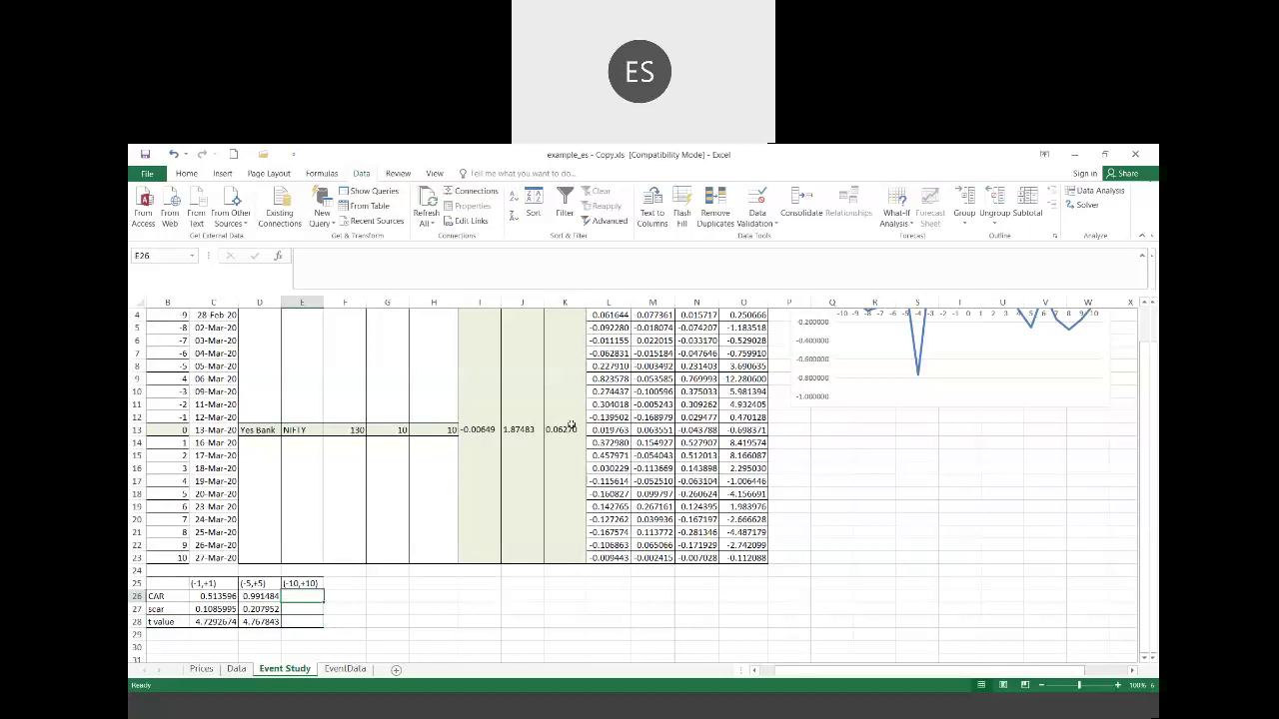
Step: Enter =sum(N3:N23) in E26 for a (-10,+10) CAR of 0.369648
key(Left)
key(ctrl+c)
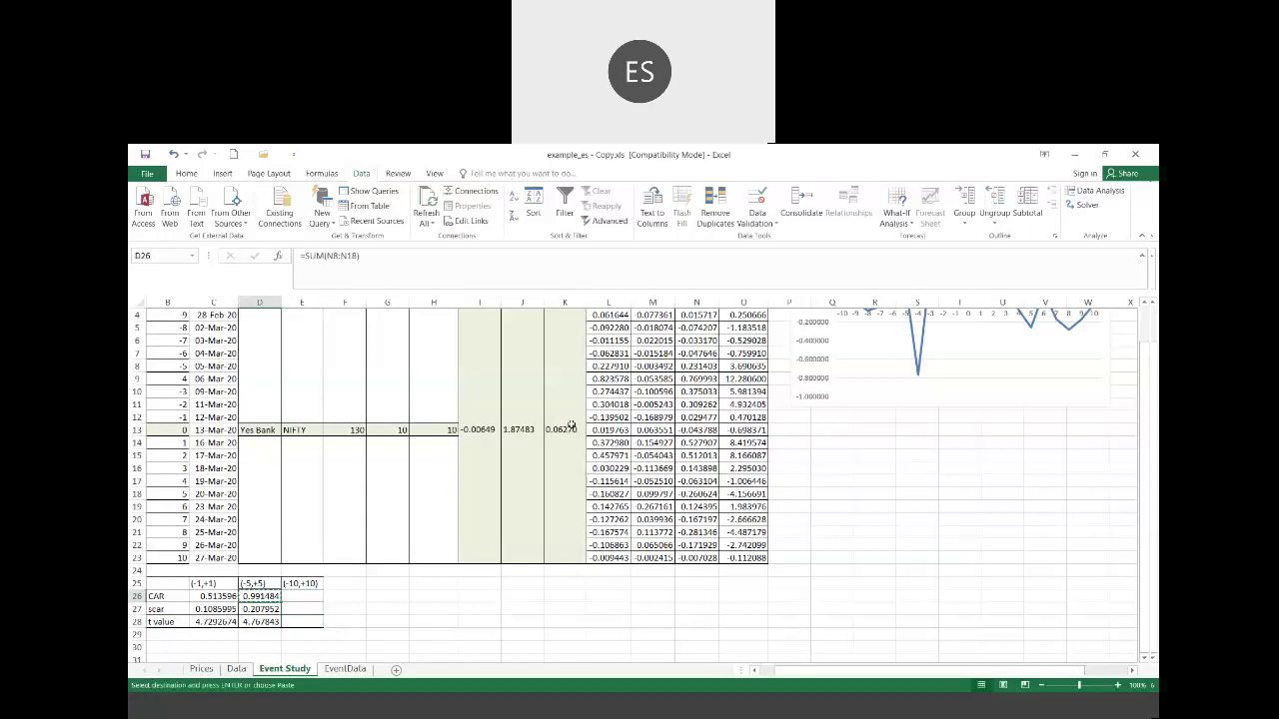
key(Right)
text(=s)
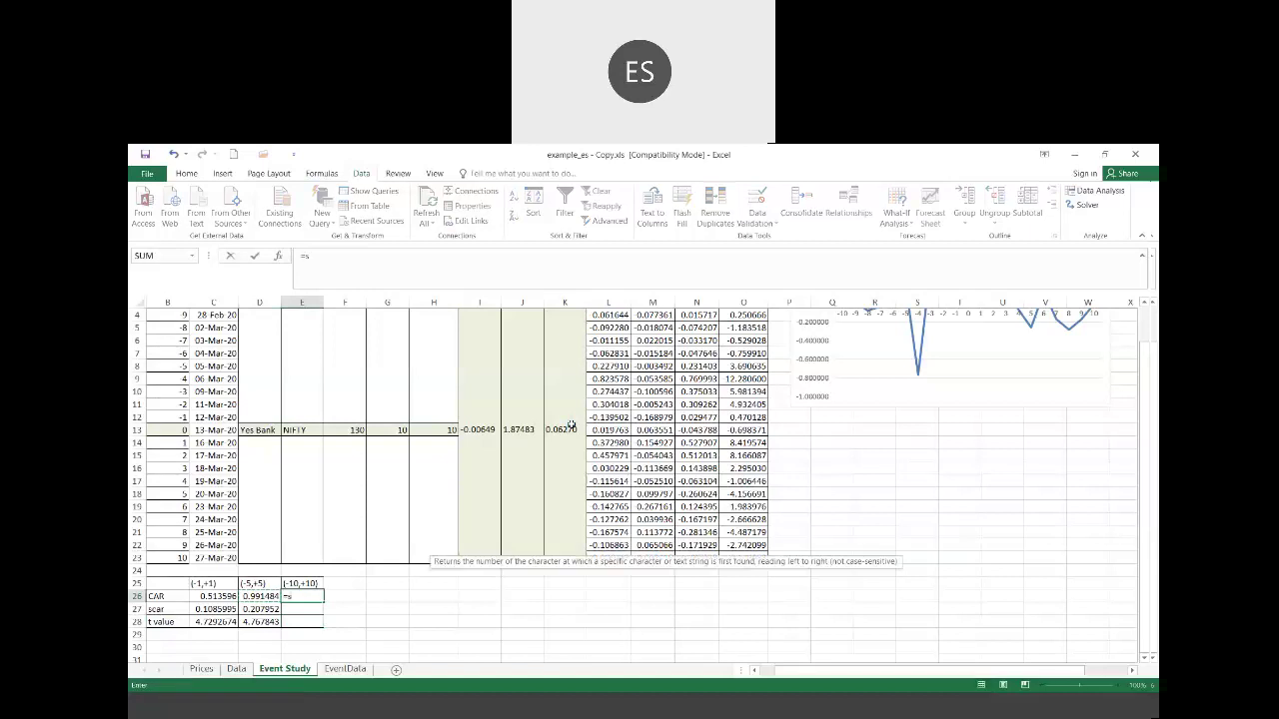
text(um()
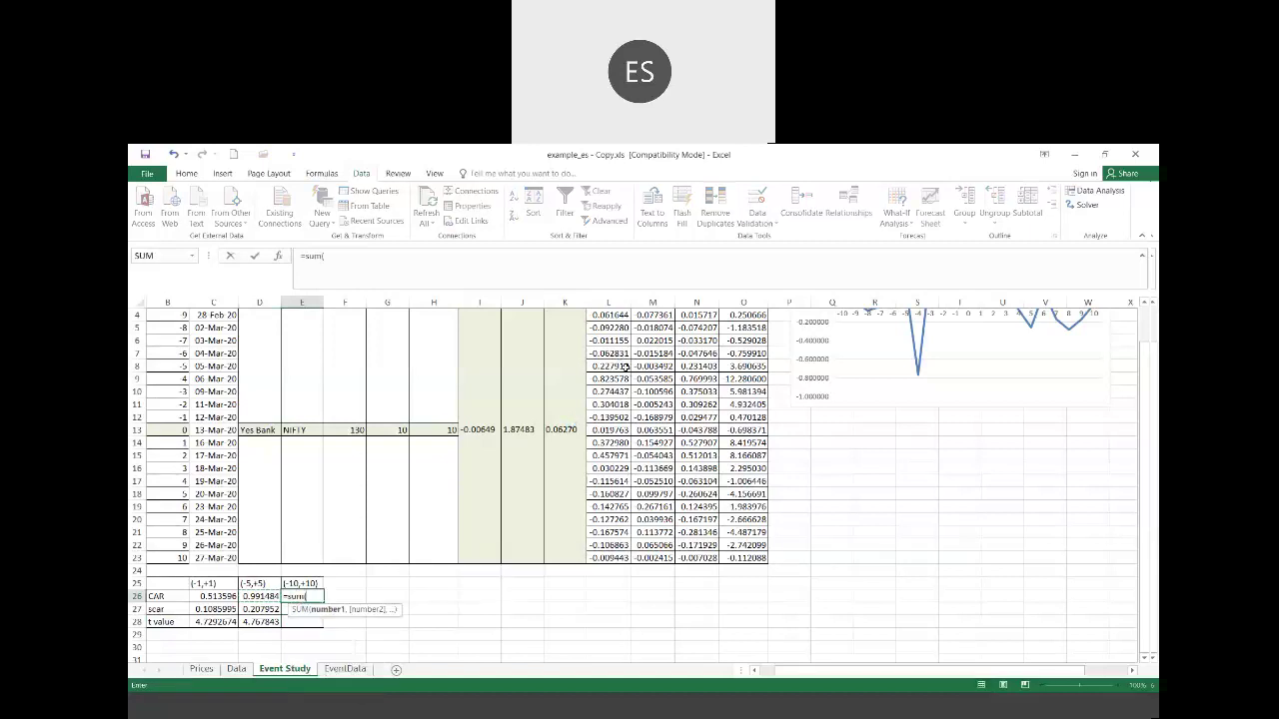
click(693, 315)
key(Up)
key(Up)
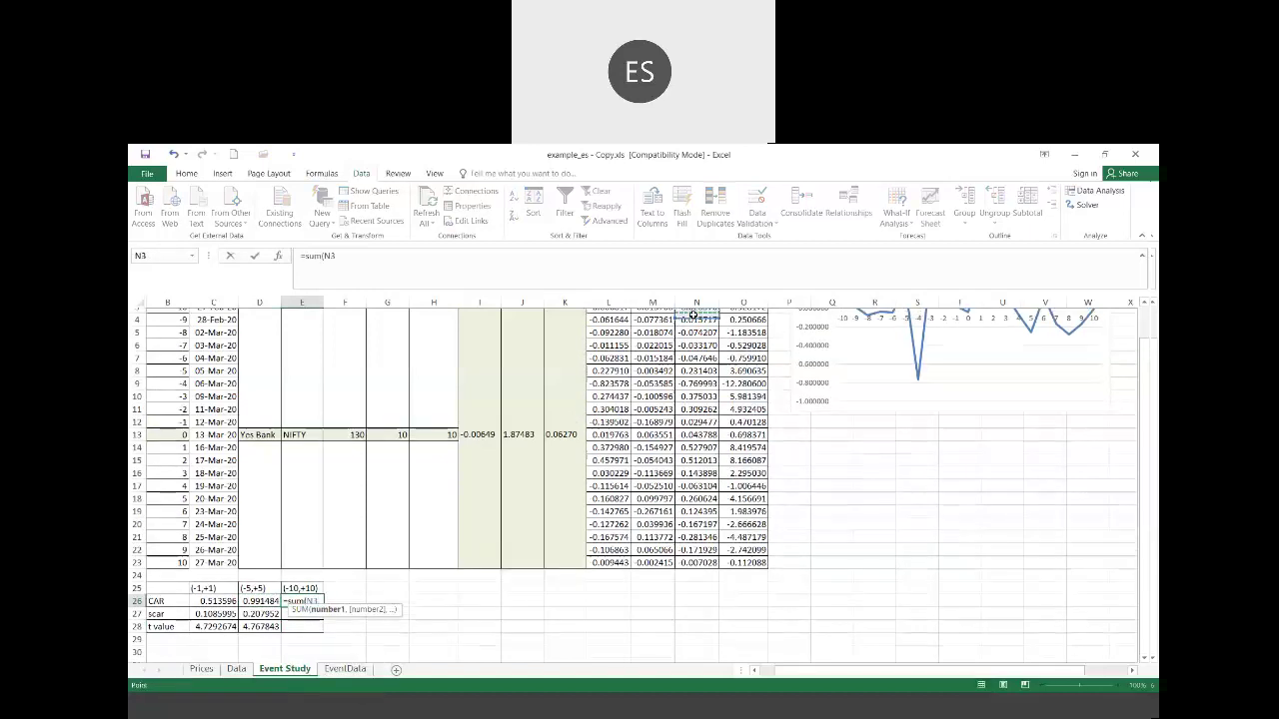
key(Down)
key(shift+Down)
key(shift+Down)
key(shift+Down)
key(shift+Down)
key(shift+Down)
key(shift+Down)
key(shift+Down)
key(shift+Down)
key(shift+Down)
key(shift+Down)
key(shift+Down)
key(shift+Down)
key(shift+Down)
key(shift+Down)
key(shift+Down)
key(shift+Down)
key(shift+Down)
key(shift+Down)
key(shift+Down)
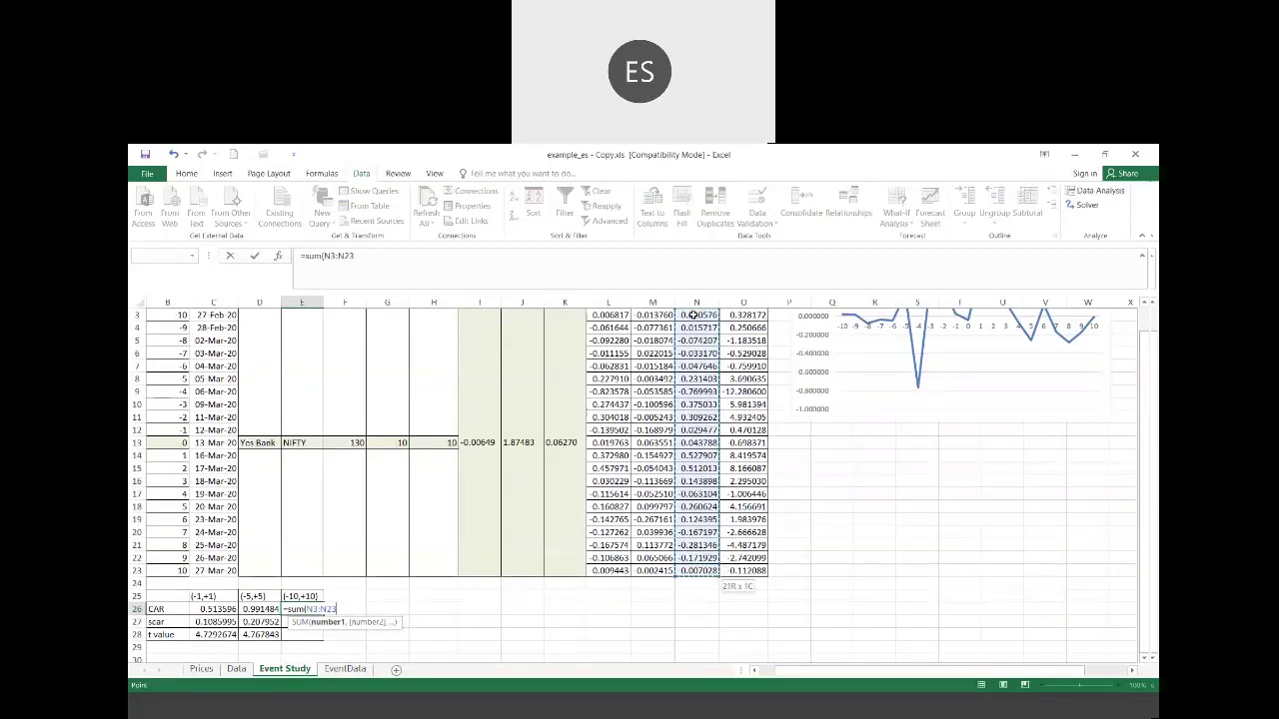
key(Return)
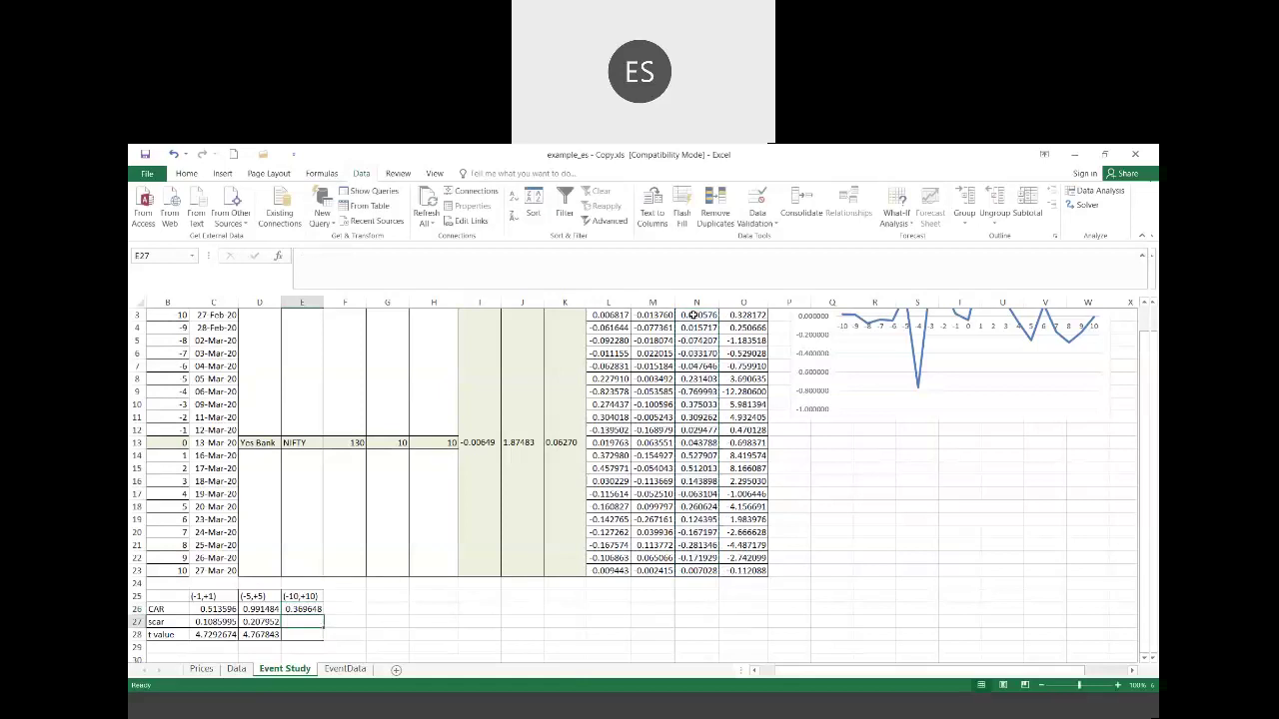
Step: Enter =K3*sqrt(21) in E27 for the (-10,+10) scar
text(=)
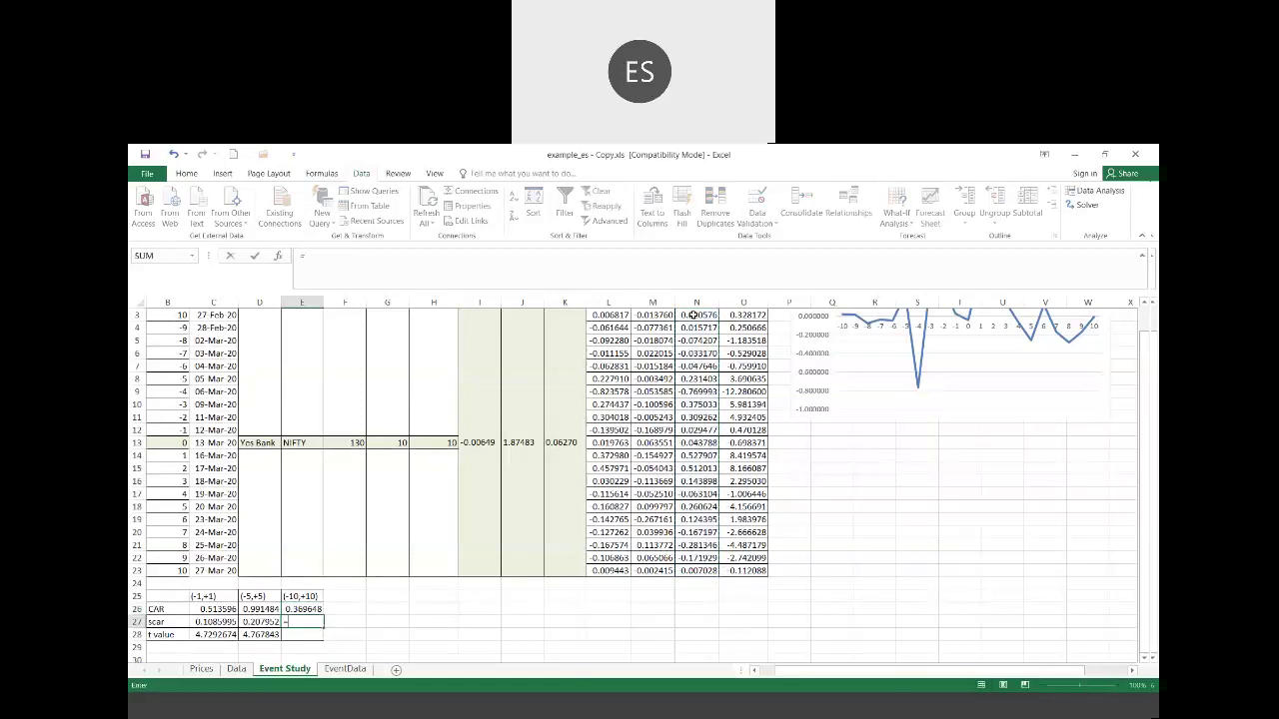
click(567, 444)
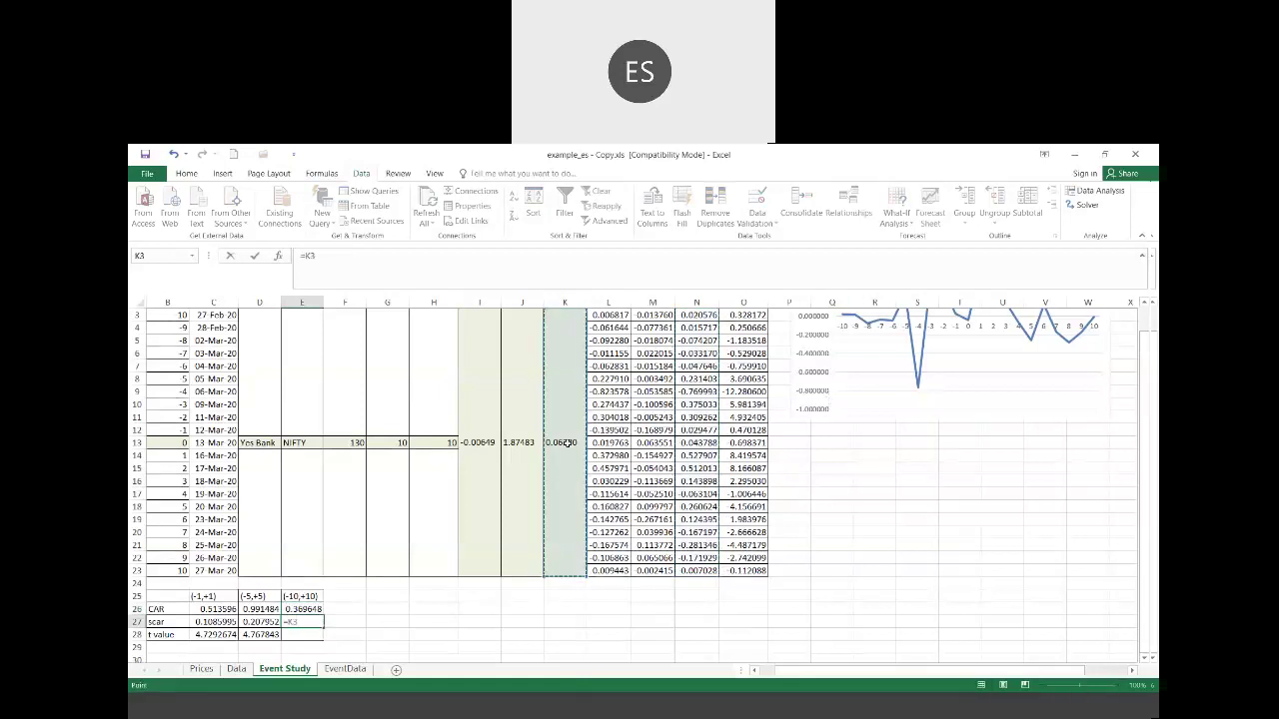
text(*sqrt()
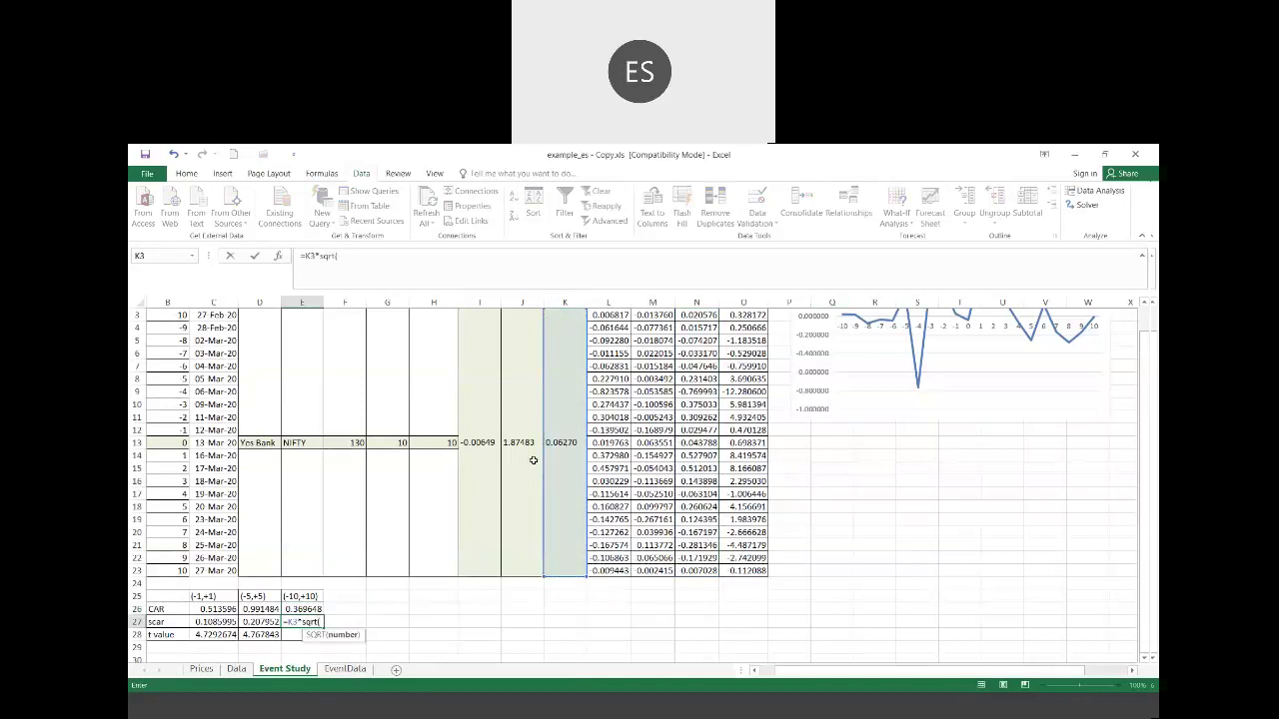
text(21))
key(Return)
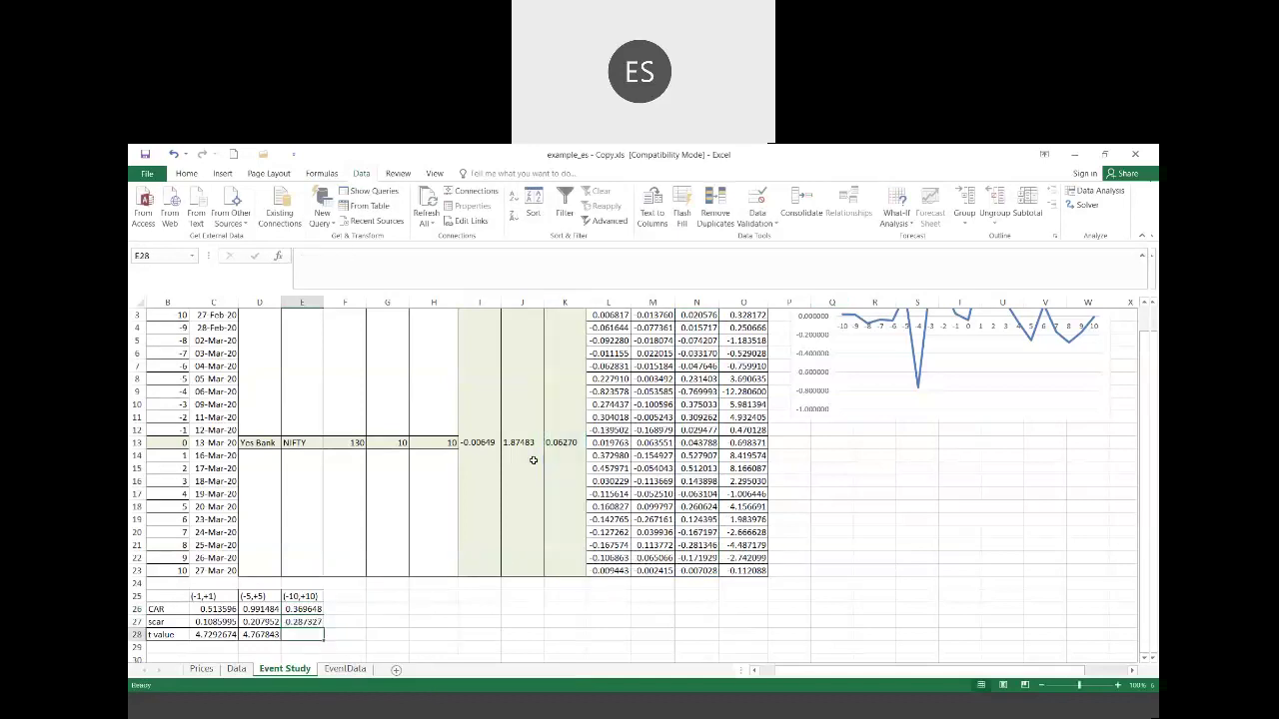
Step: Enter =E26/E27 in E28 for a (-10,+10) t value of 1.286506
text(=)
key(Up)
key(Up)
text(/)
key(Up)
key(ctrl+Return)
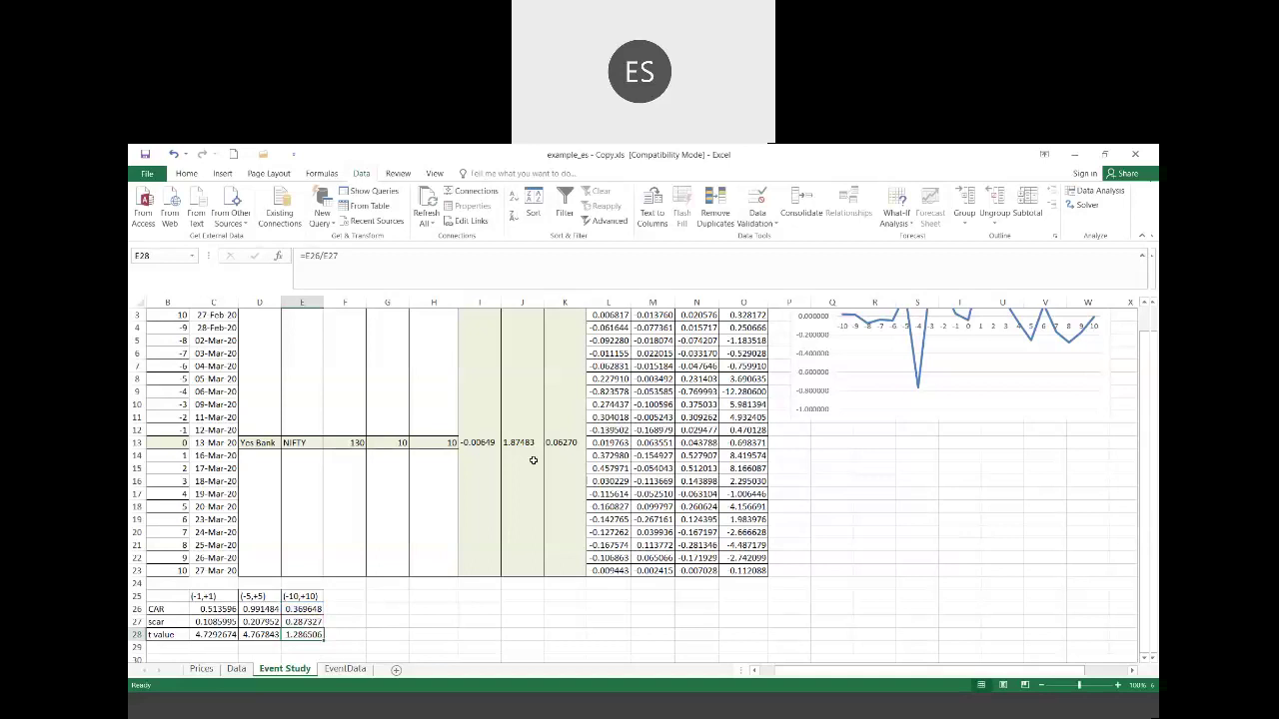